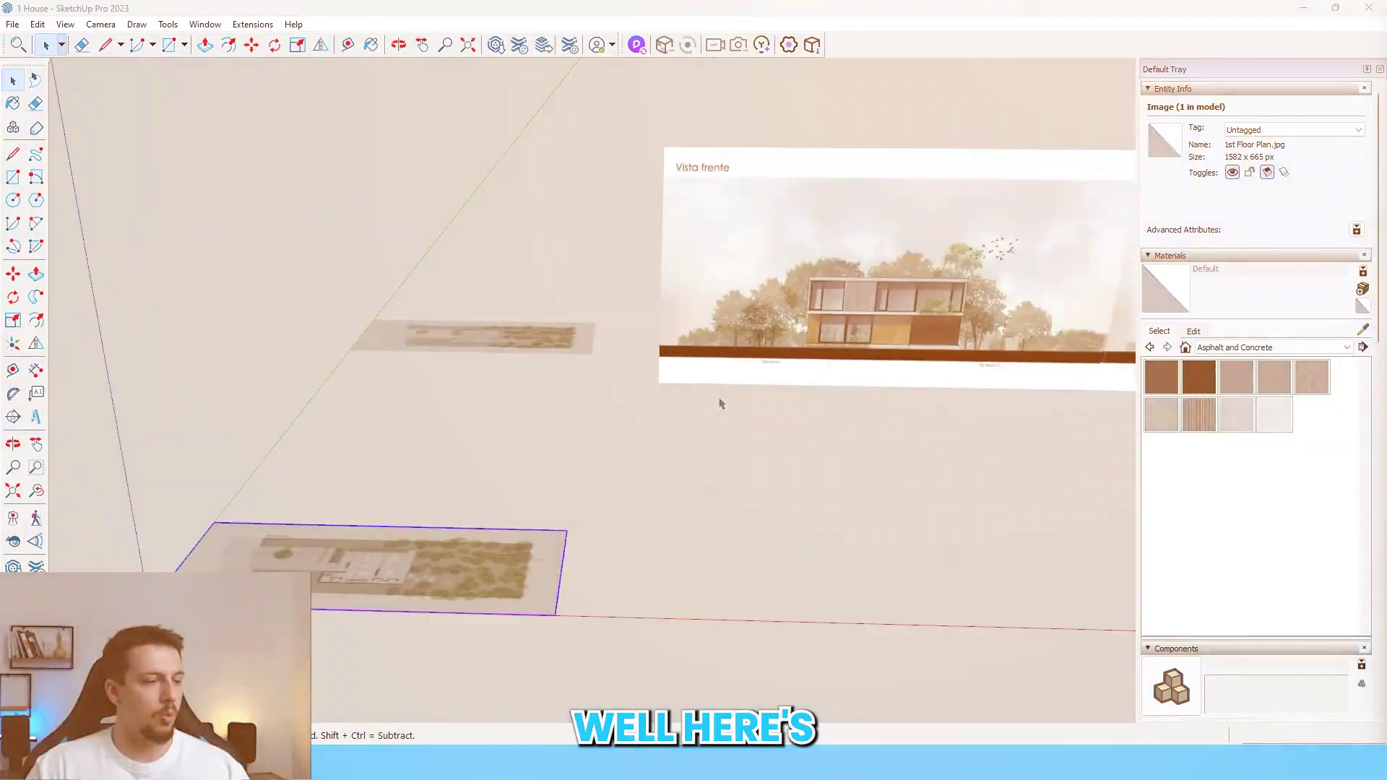
Step: Trace the outer long edge and right-hand end of the brown-filled wall strip on the first-floor plan with the Line tool
{"action": "mouse_move", "coordinate": [723, 402]}
{"action": "middle_mouse_down"}
{"action": "mouse_move", "coordinate": [486, 494]}
{"action": "mouse_move", "coordinate": [725, 539]}
{"action": "middle_mouse_up"}
{"action": "scroll", "coordinate": [486, 495], "scroll_direction": "up", "scroll_amount": 3}
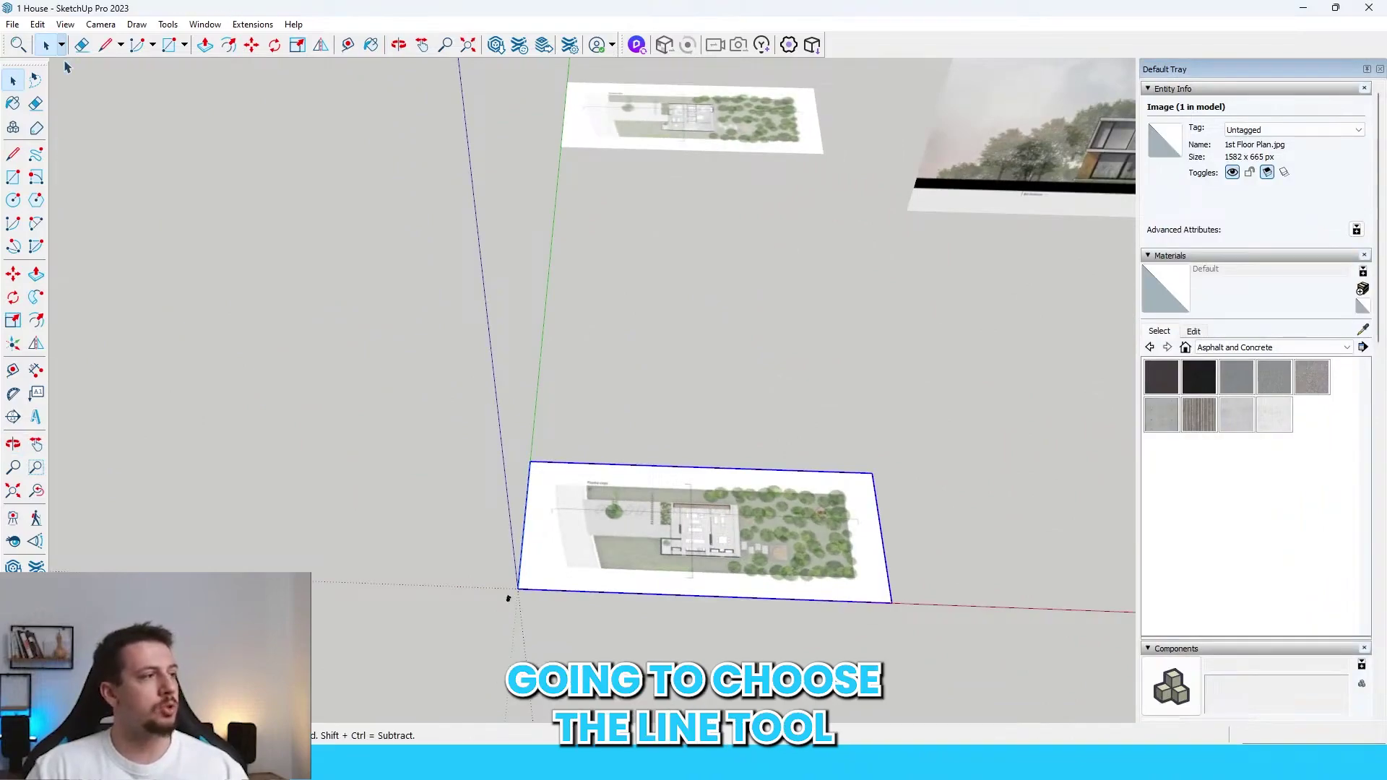
{"action": "left_click", "coordinate": [108, 45]}
{"action": "scroll", "coordinate": [599, 357], "scroll_direction": "up", "scroll_amount": 6}
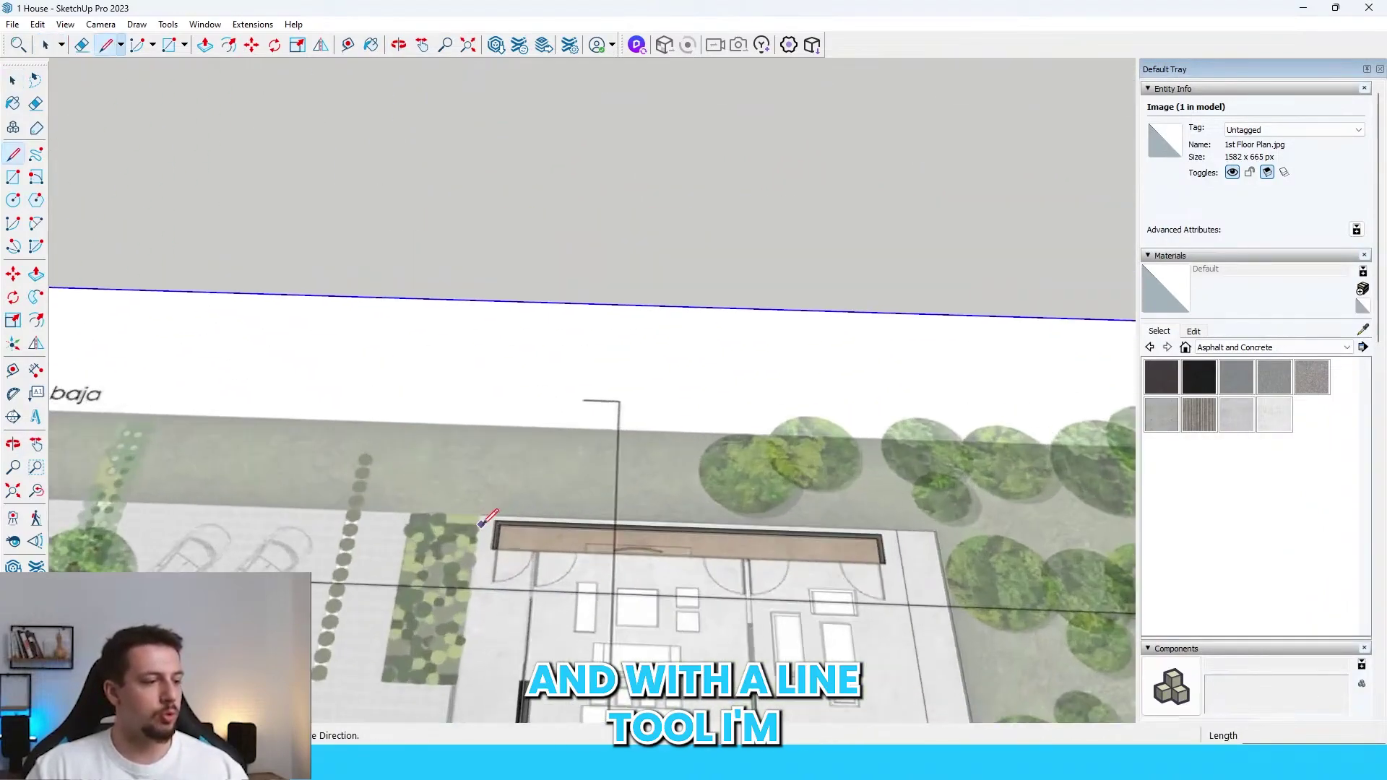
{"action": "scroll", "coordinate": [549, 448], "scroll_direction": "up", "scroll_amount": 5}
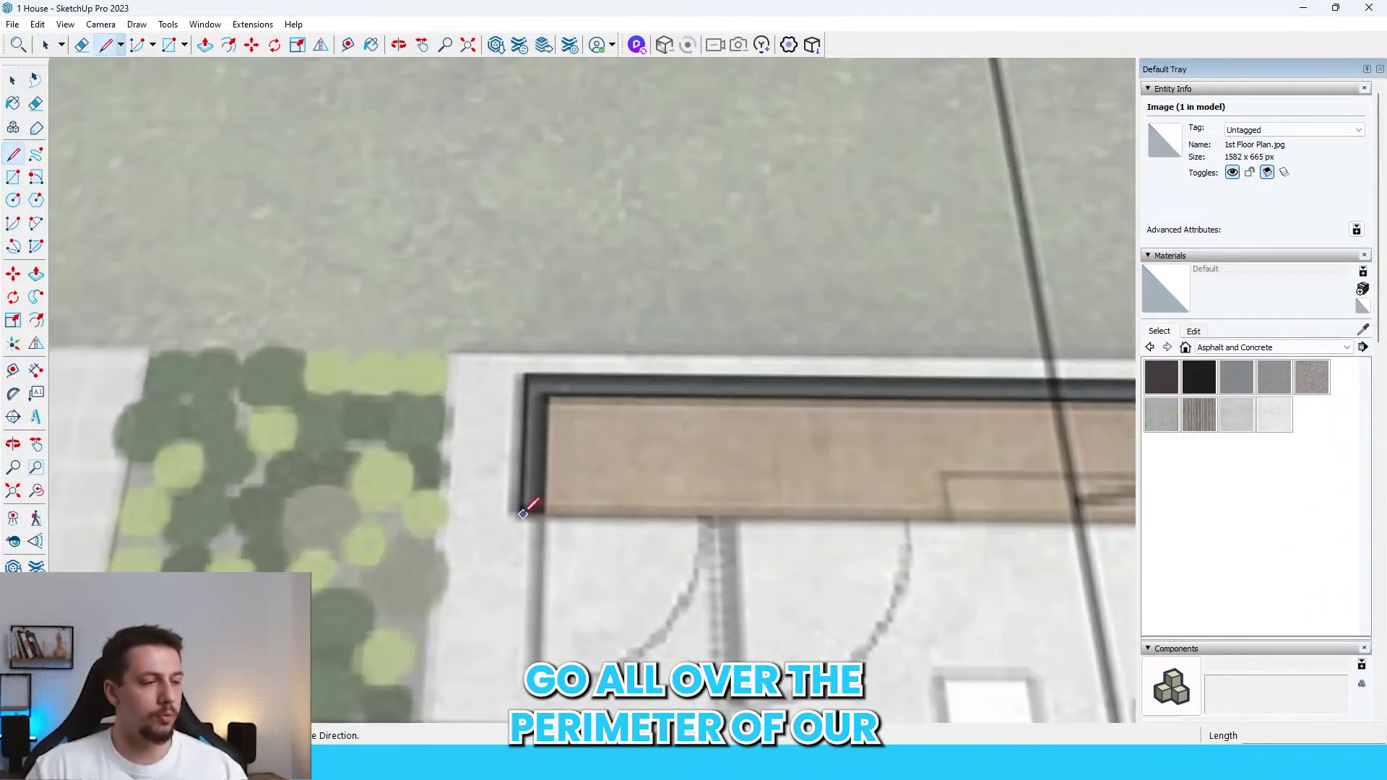
{"action": "left_click", "coordinate": [526, 373]}
{"action": "scroll", "coordinate": [449, 366], "scroll_direction": "down", "scroll_amount": 5}
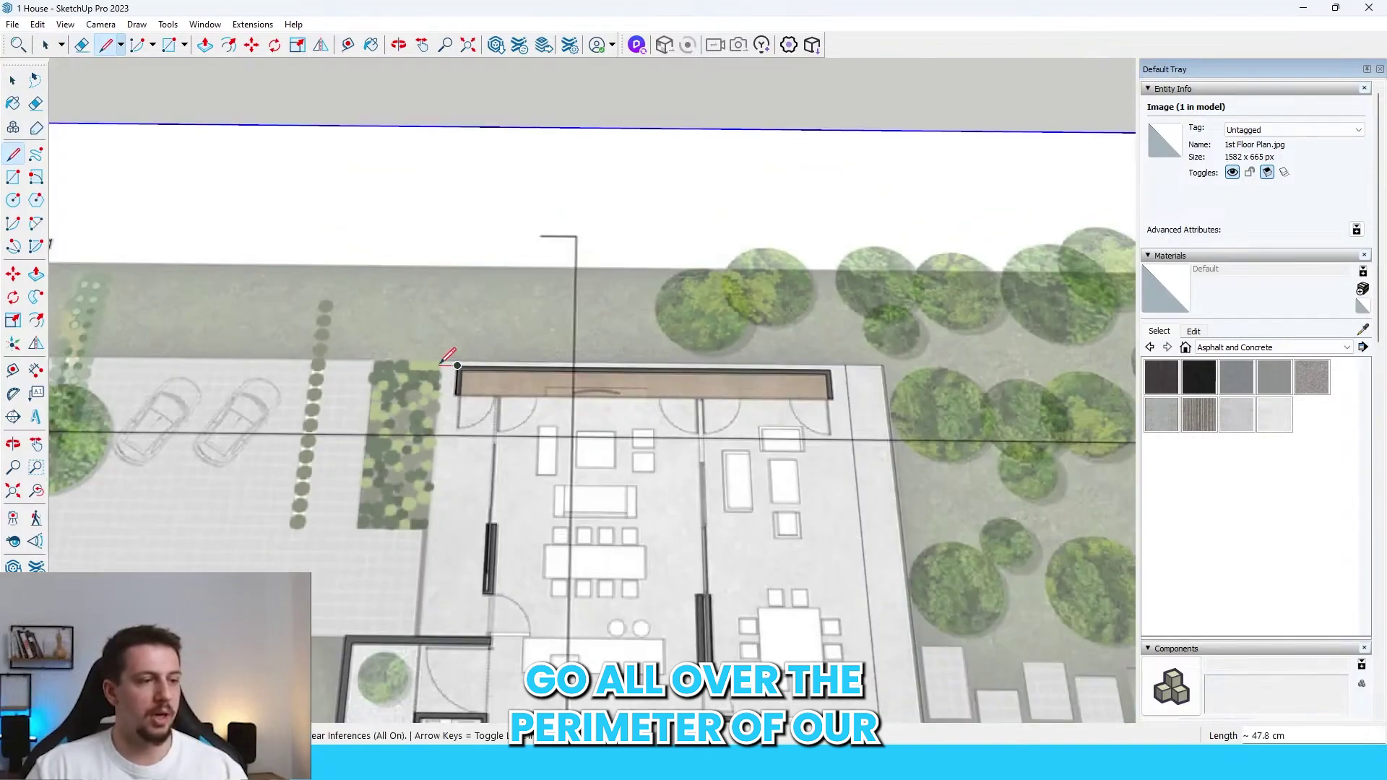
{"action": "scroll", "coordinate": [901, 341], "scroll_direction": "up", "scroll_amount": 5}
{"action": "left_click", "coordinate": [655, 402]}
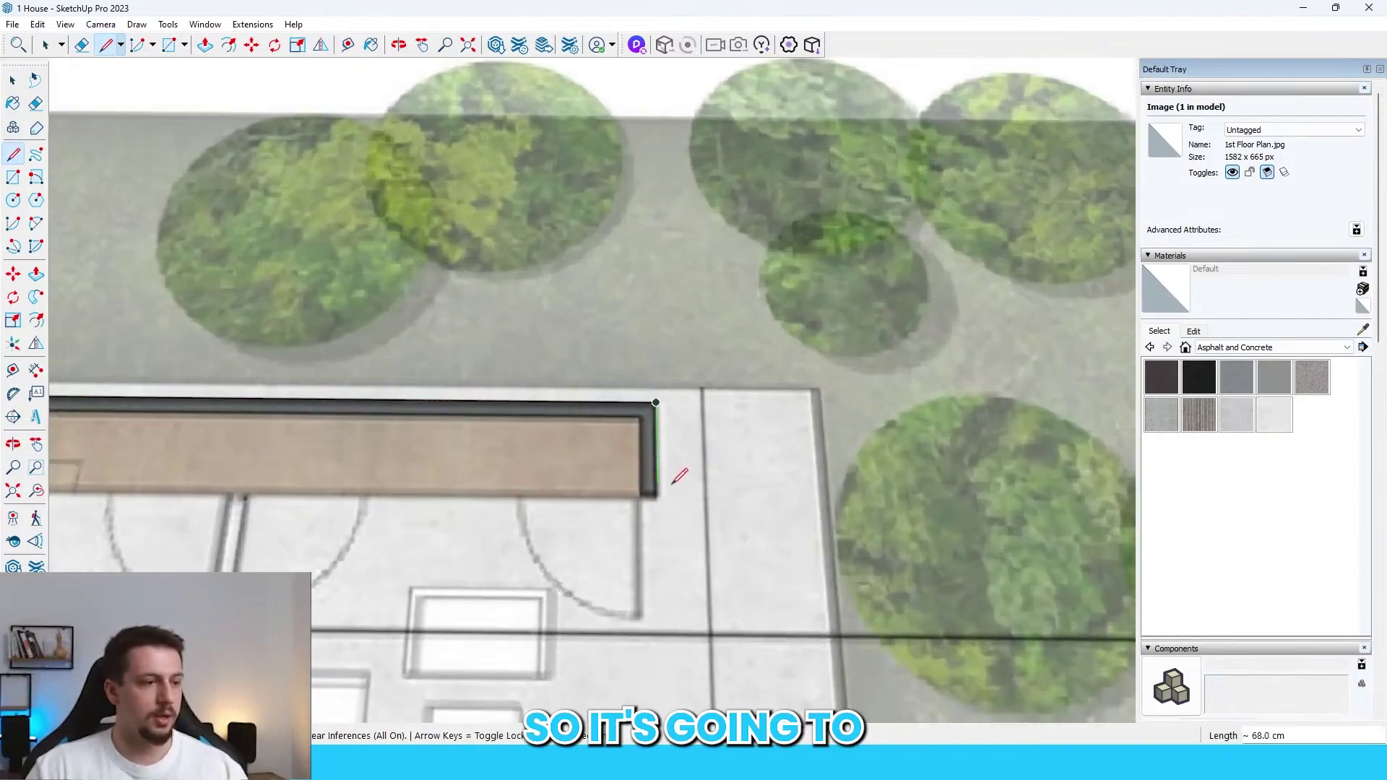
{"action": "left_click", "coordinate": [656, 495]}
Step: Continue the outline about 323 cm along the strip's inner side, and trace the remaining exterior wall perimeter into a closed face
{"action": "scroll", "coordinate": [656, 496], "scroll_direction": "down", "scroll_amount": 5}
{"action": "scroll", "coordinate": [619, 418], "scroll_direction": "up", "scroll_amount": 6}
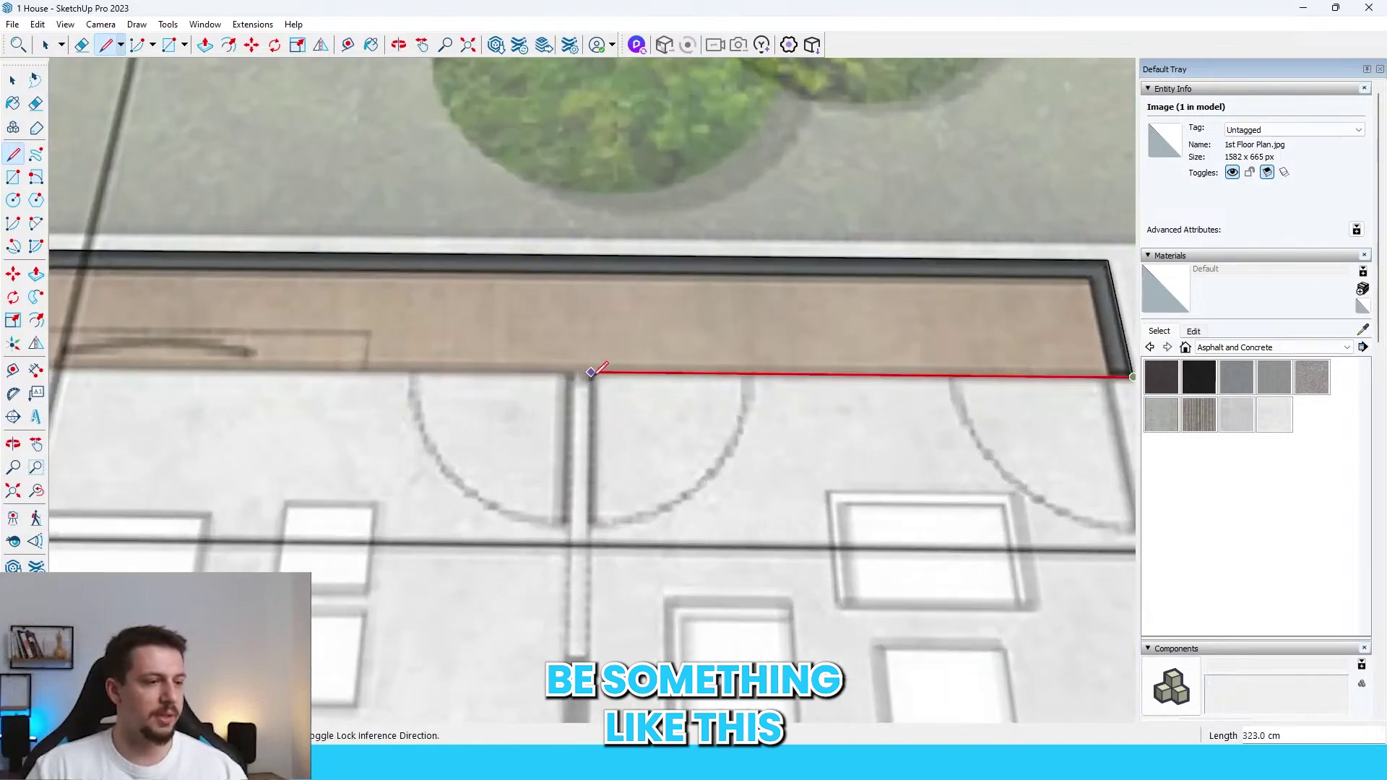
{"action": "left_click", "coordinate": [596, 368]}
{"action": "scroll", "coordinate": [645, 328], "scroll_direction": "down", "scroll_amount": 6}
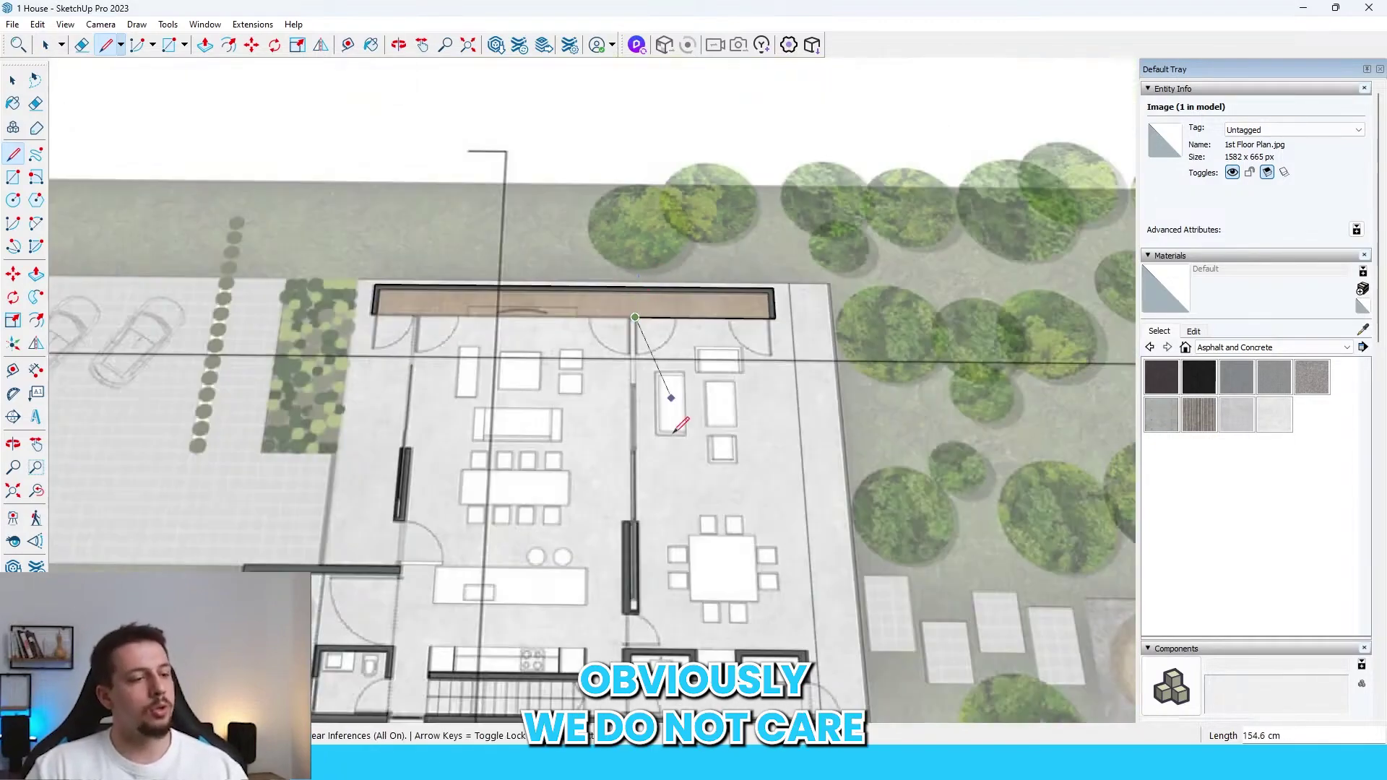
{"action": "scroll", "coordinate": [641, 639], "scroll_direction": "down", "scroll_amount": 5}
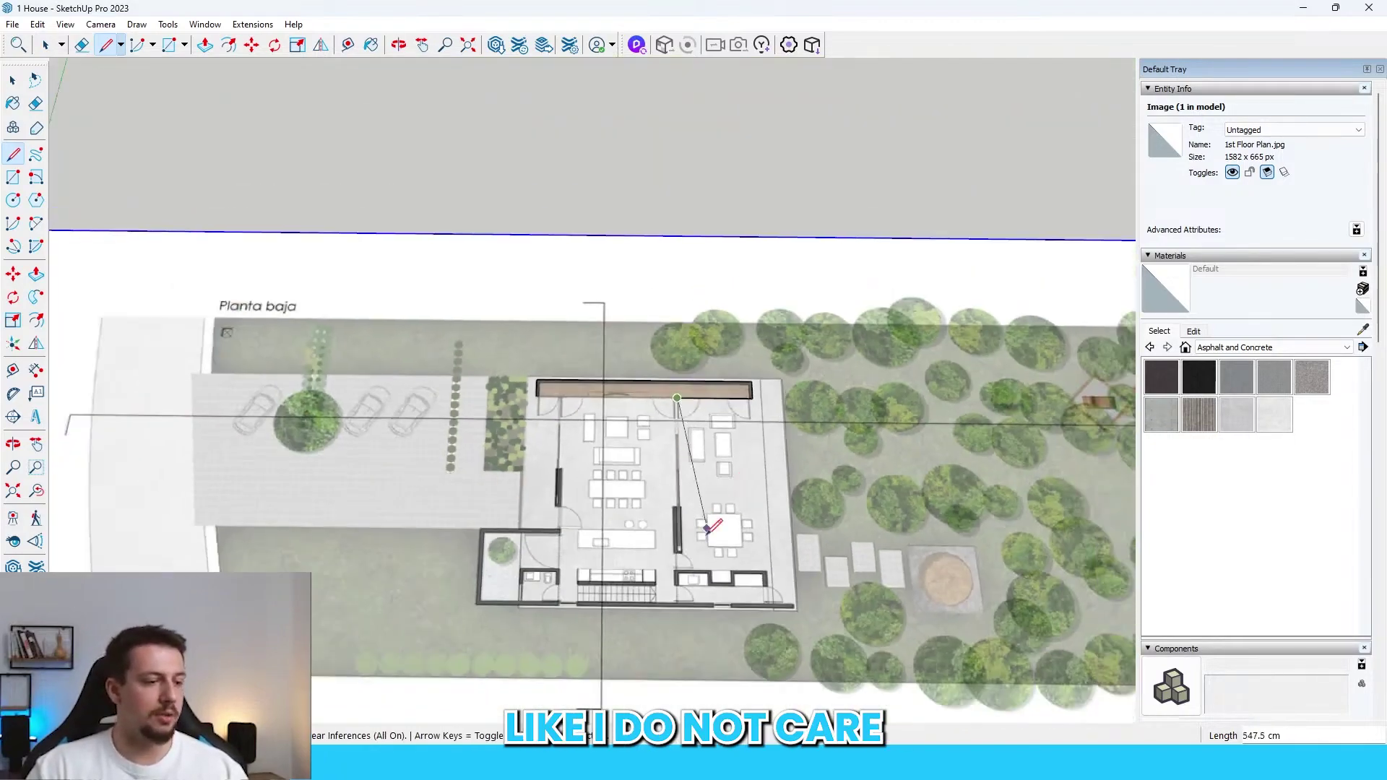
{"action": "scroll", "coordinate": [694, 506], "scroll_direction": "up", "scroll_amount": 5}
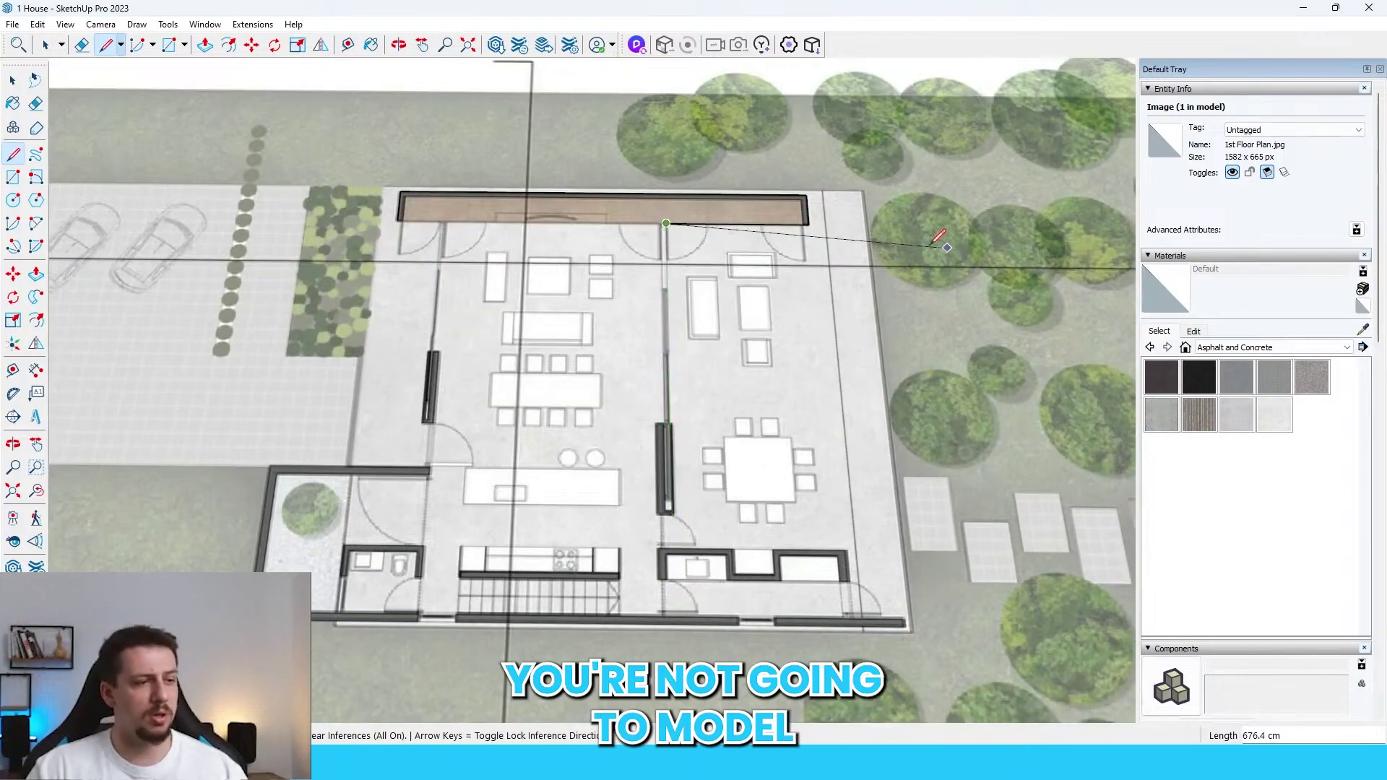
{"action": "scroll", "coordinate": [691, 532], "scroll_direction": "down", "scroll_amount": 3}
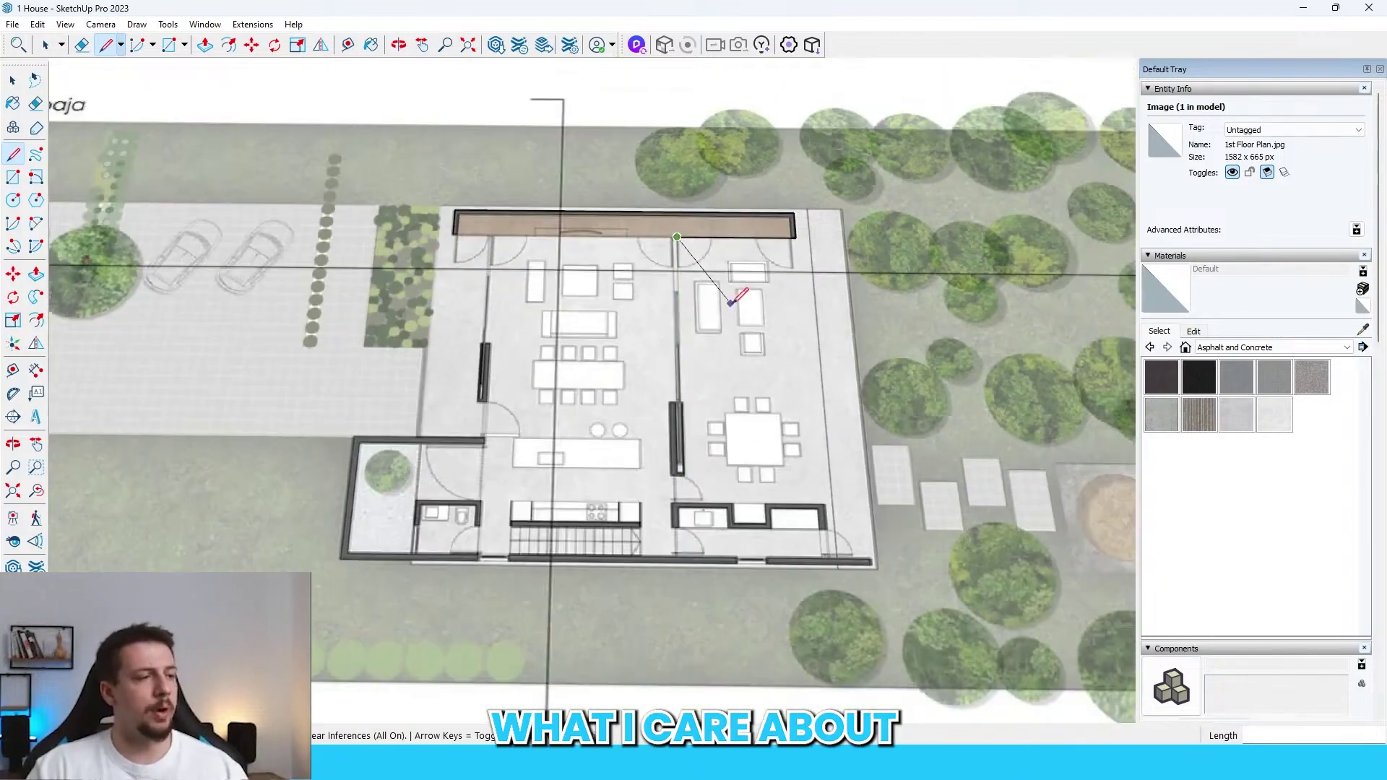
{"action": "scroll", "coordinate": [716, 442], "scroll_direction": "down", "scroll_amount": 4}
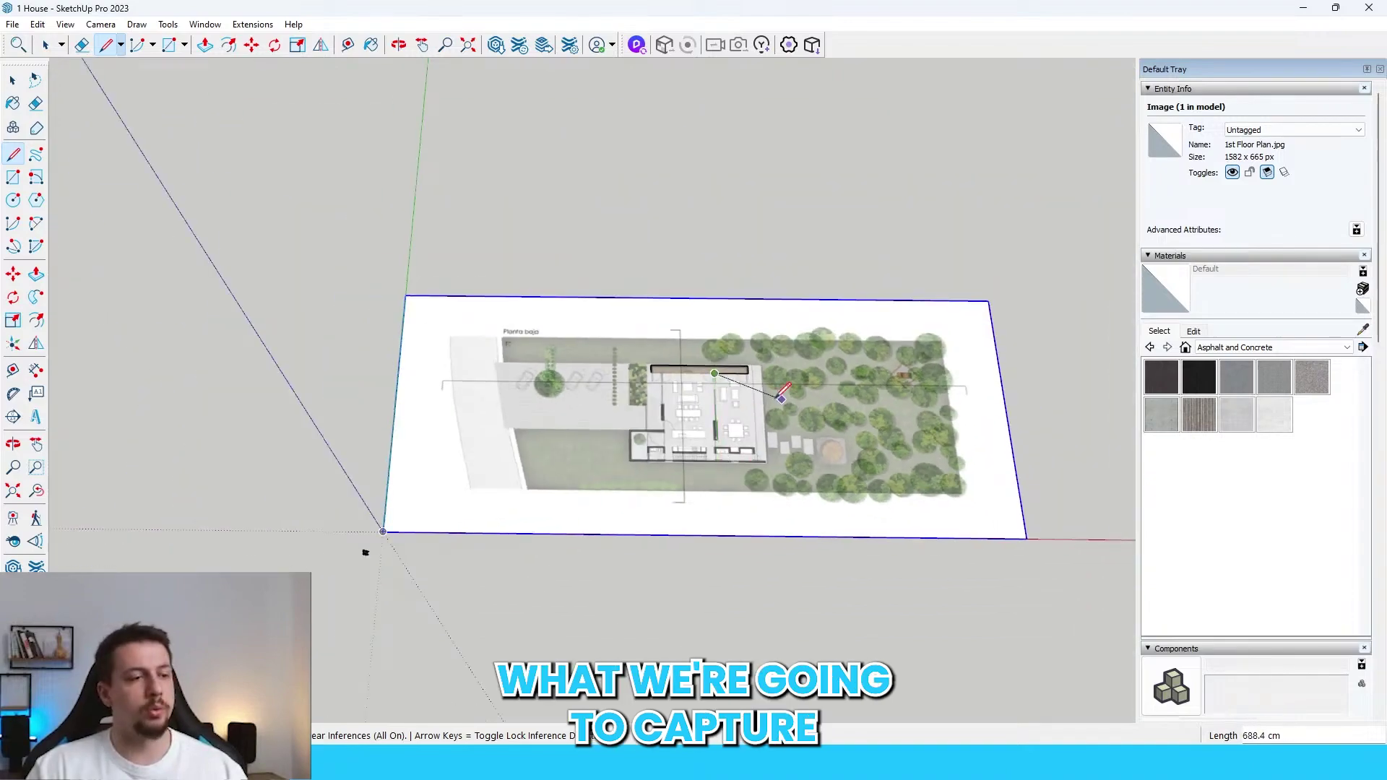
{"action": "scroll", "coordinate": [726, 434], "scroll_direction": "up", "scroll_amount": 9}
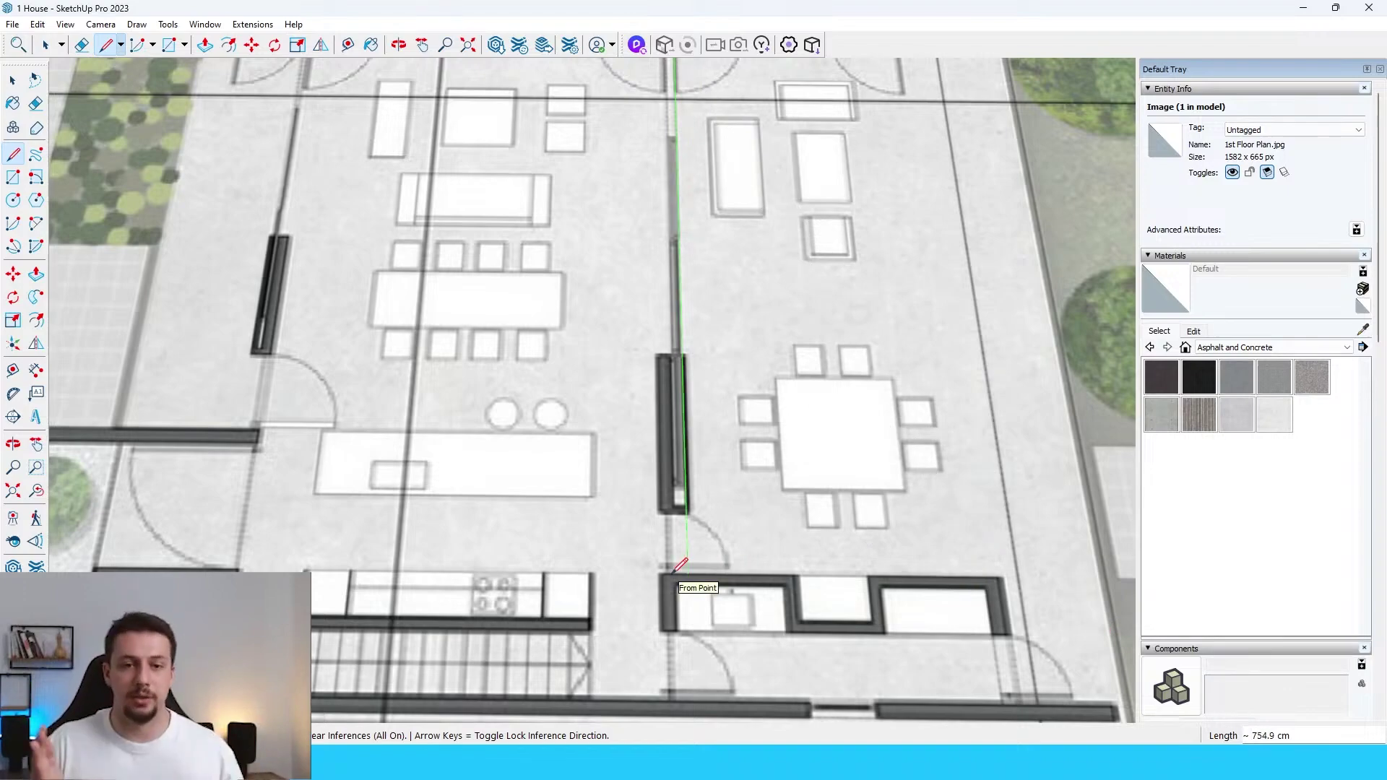
{"action": "scroll", "coordinate": [681, 564], "scroll_direction": "down", "scroll_amount": 10}
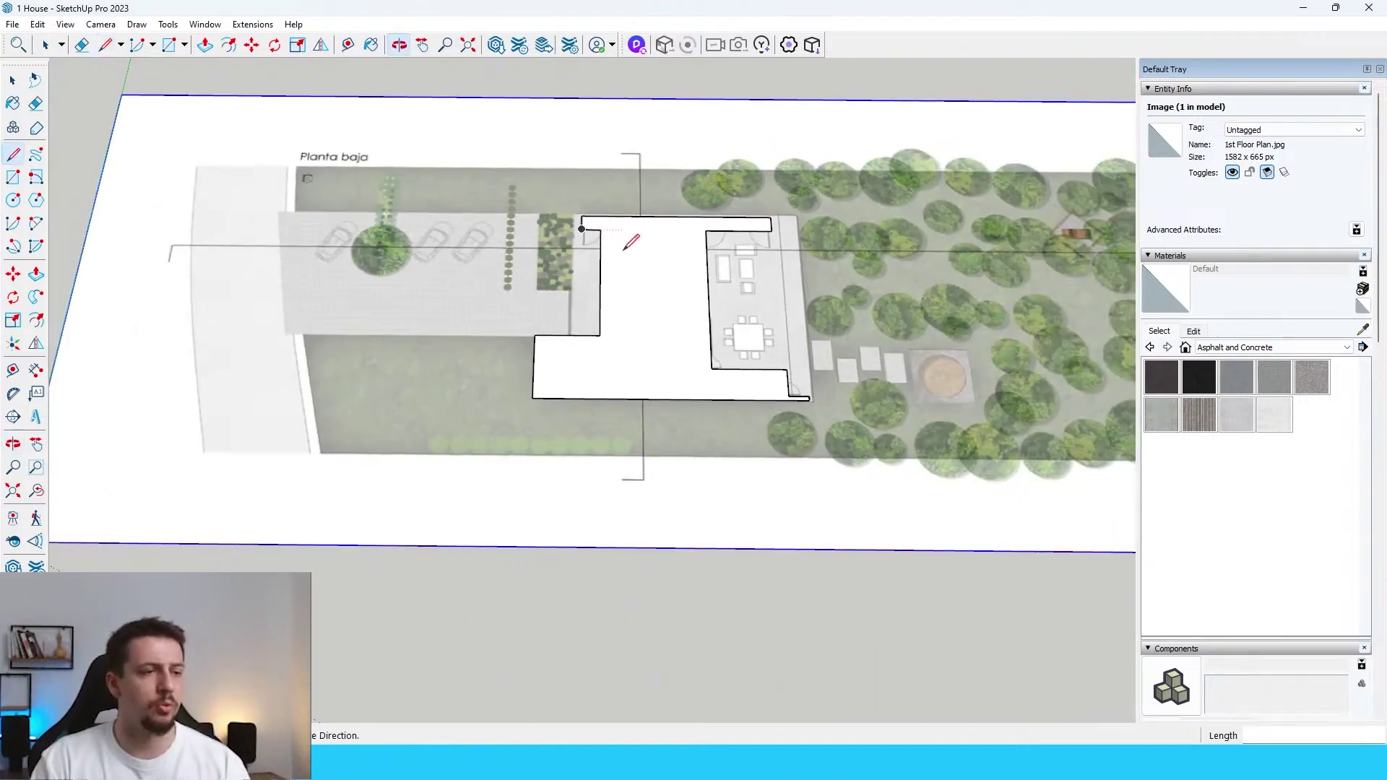
Step: Offset the house perimeter face inward to outline the exterior wall thickness
{"action": "key", "text": "space"}
{"action": "left_click", "coordinate": [645, 381]}
{"action": "scroll", "coordinate": [723, 228], "scroll_direction": "up", "scroll_amount": 10}
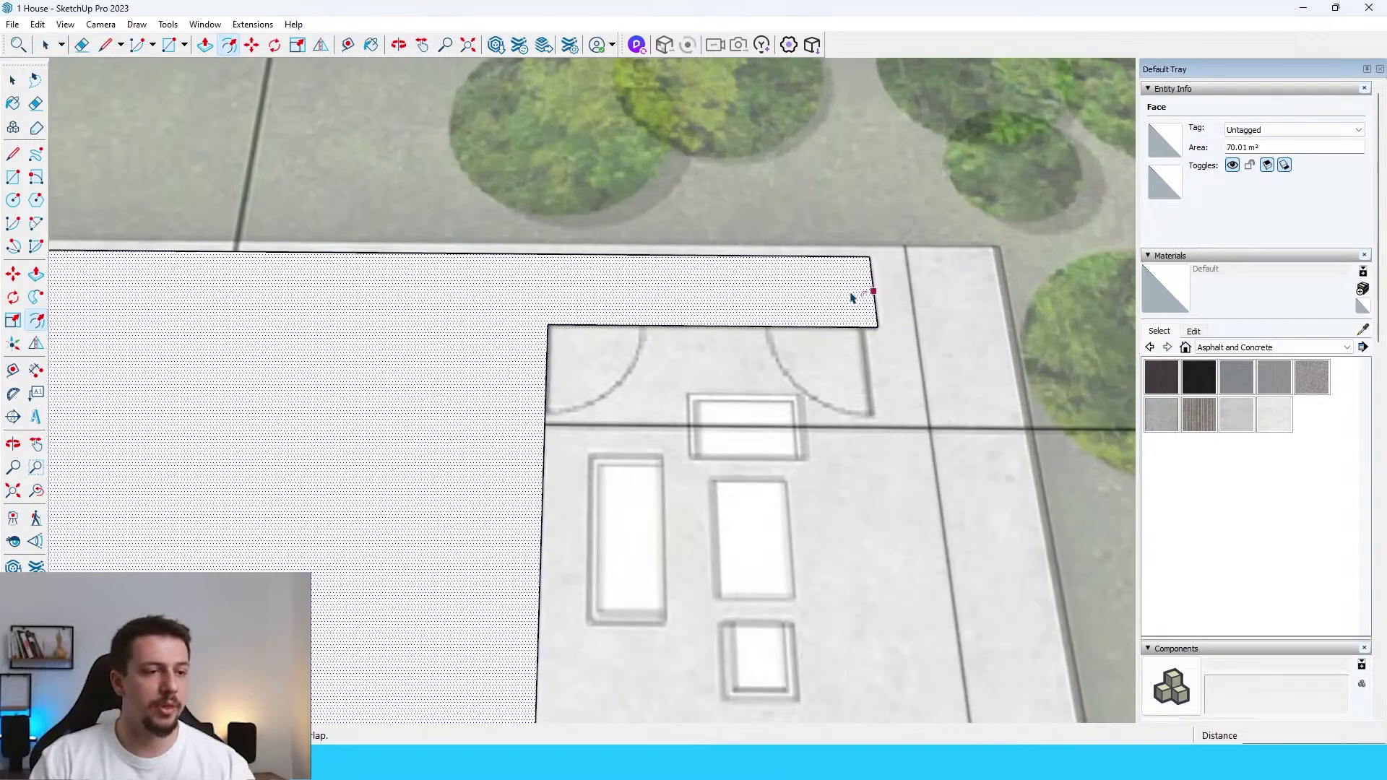
{"action": "key", "text": "f"}
{"action": "left_click", "coordinate": [882, 290]}
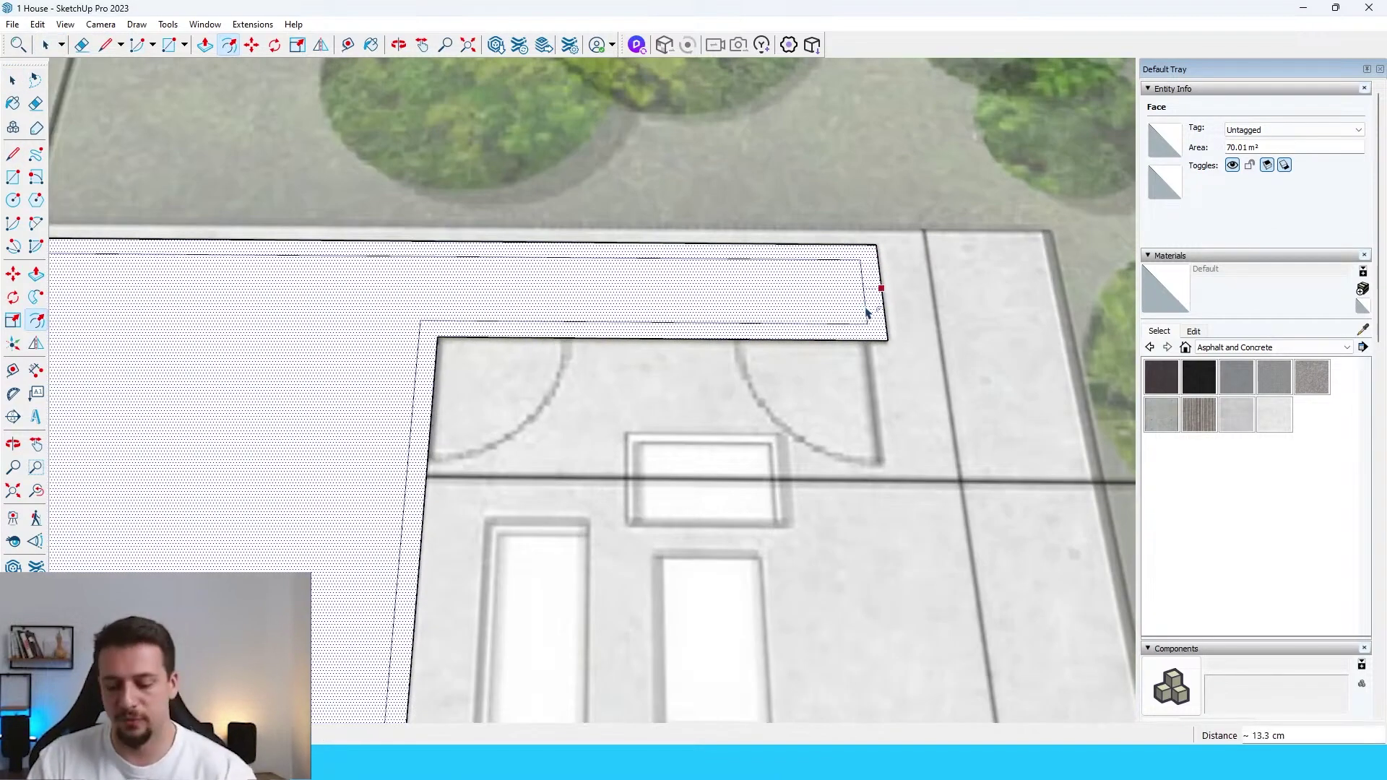
{"action": "left_click", "coordinate": [867, 315]}
{"action": "scroll", "coordinate": [865, 316], "scroll_direction": "down", "scroll_amount": 5}
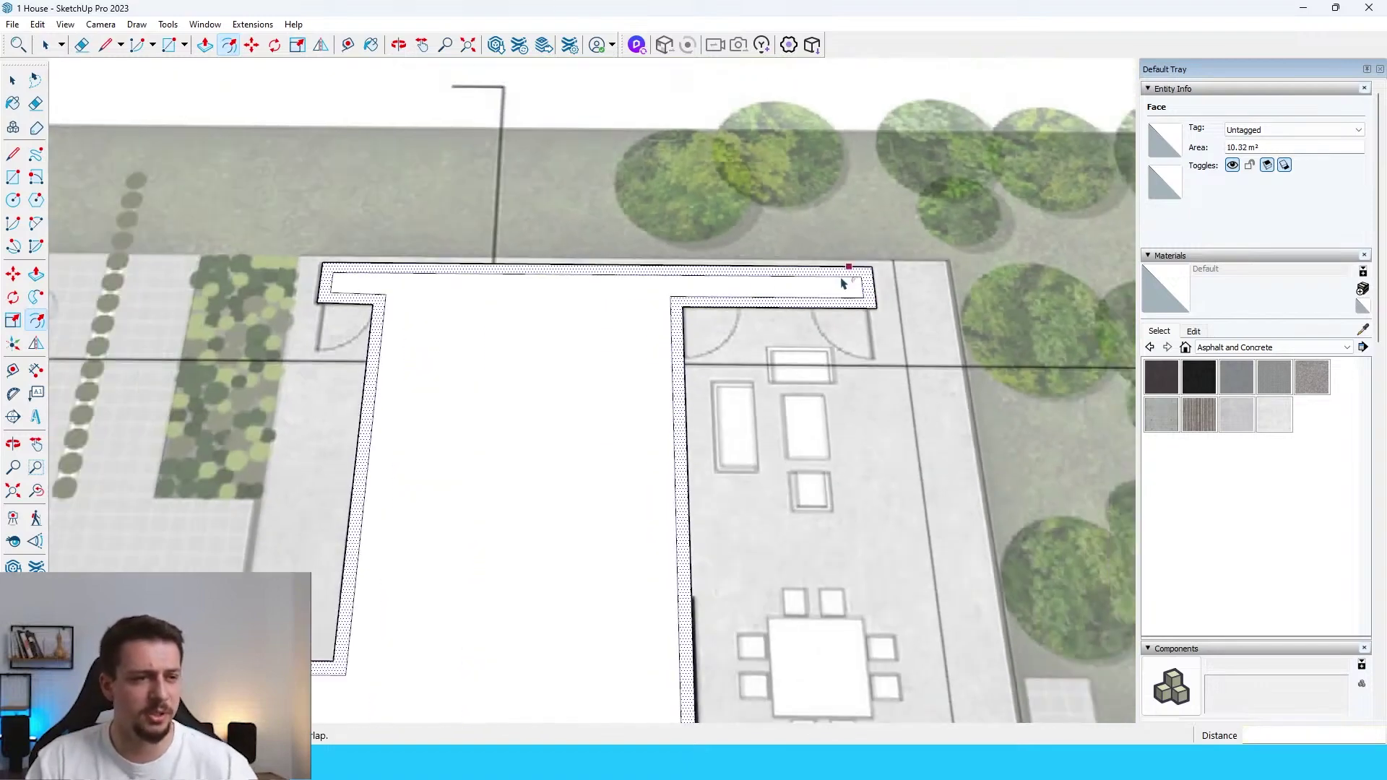
Step: Delete the inner face enclosed by the exterior wall band
{"action": "key", "text": "space"}
{"action": "left_click", "coordinate": [533, 389]}
{"action": "key", "text": "Delete"}
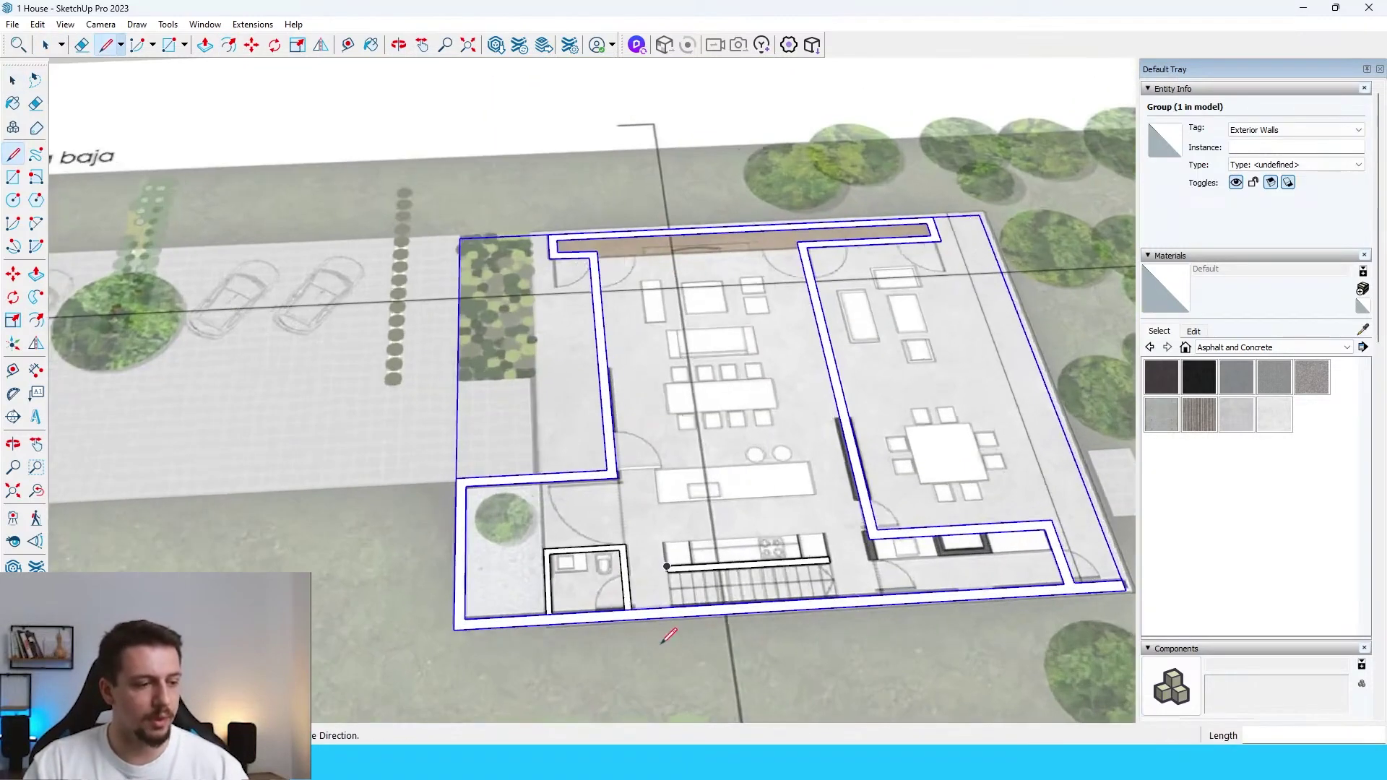
Step: Select the traced bathroom walls and the wall between kitchen and stairs, and combine them into one group
{"action": "key", "text": "space"}
{"action": "left_click", "coordinate": [620, 578]}
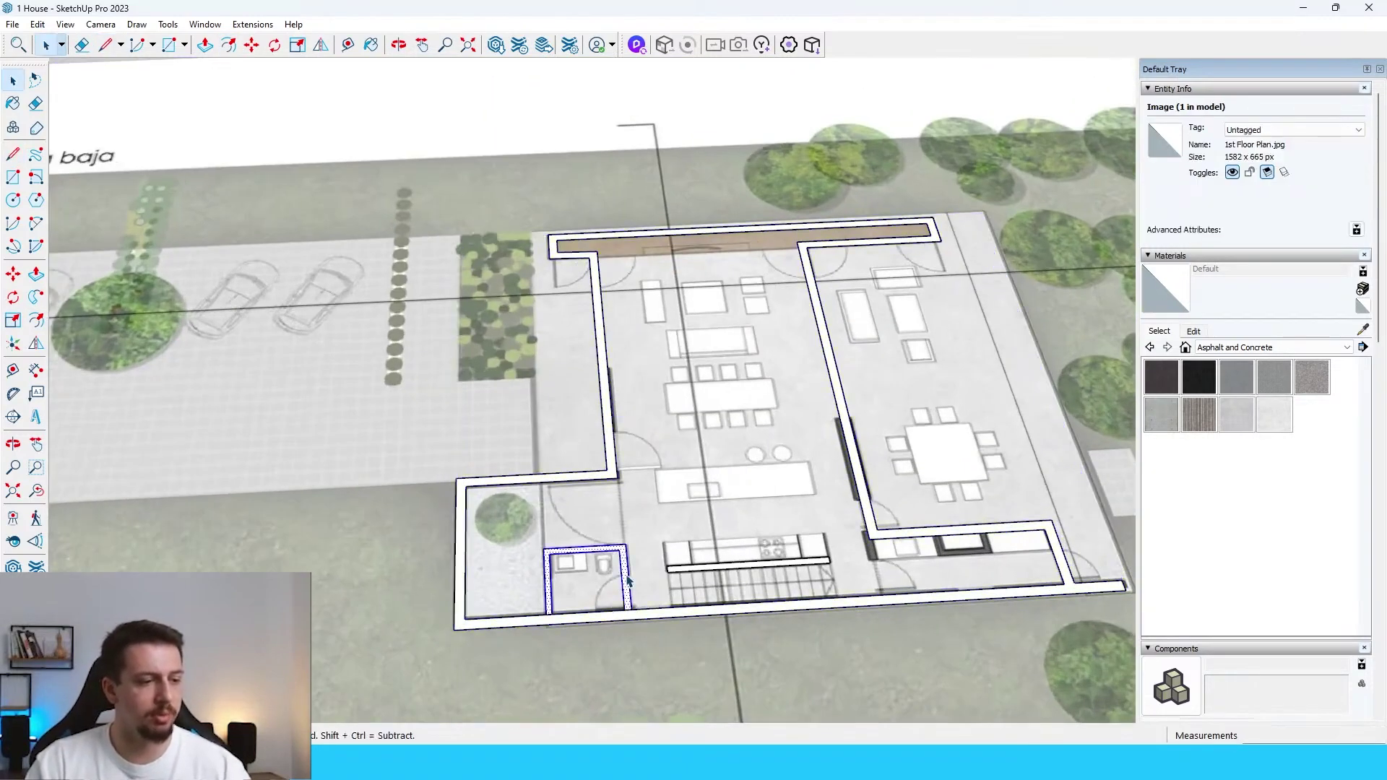
{"action": "right_click", "coordinate": [717, 572]}
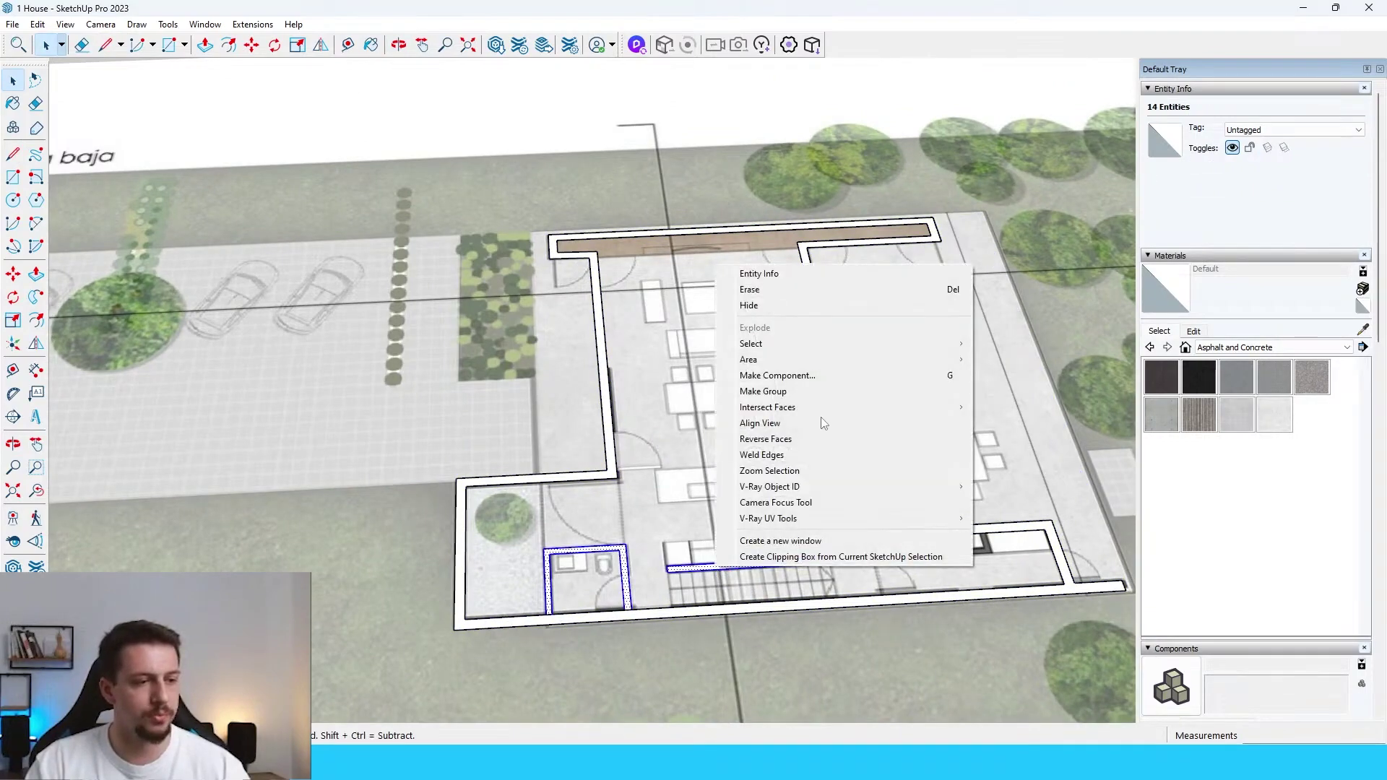
{"action": "left_click", "coordinate": [792, 391]}
Step: Add a tag named Interior Walls
{"action": "scroll", "coordinate": [1244, 417], "scroll_direction": "down", "scroll_amount": 10}
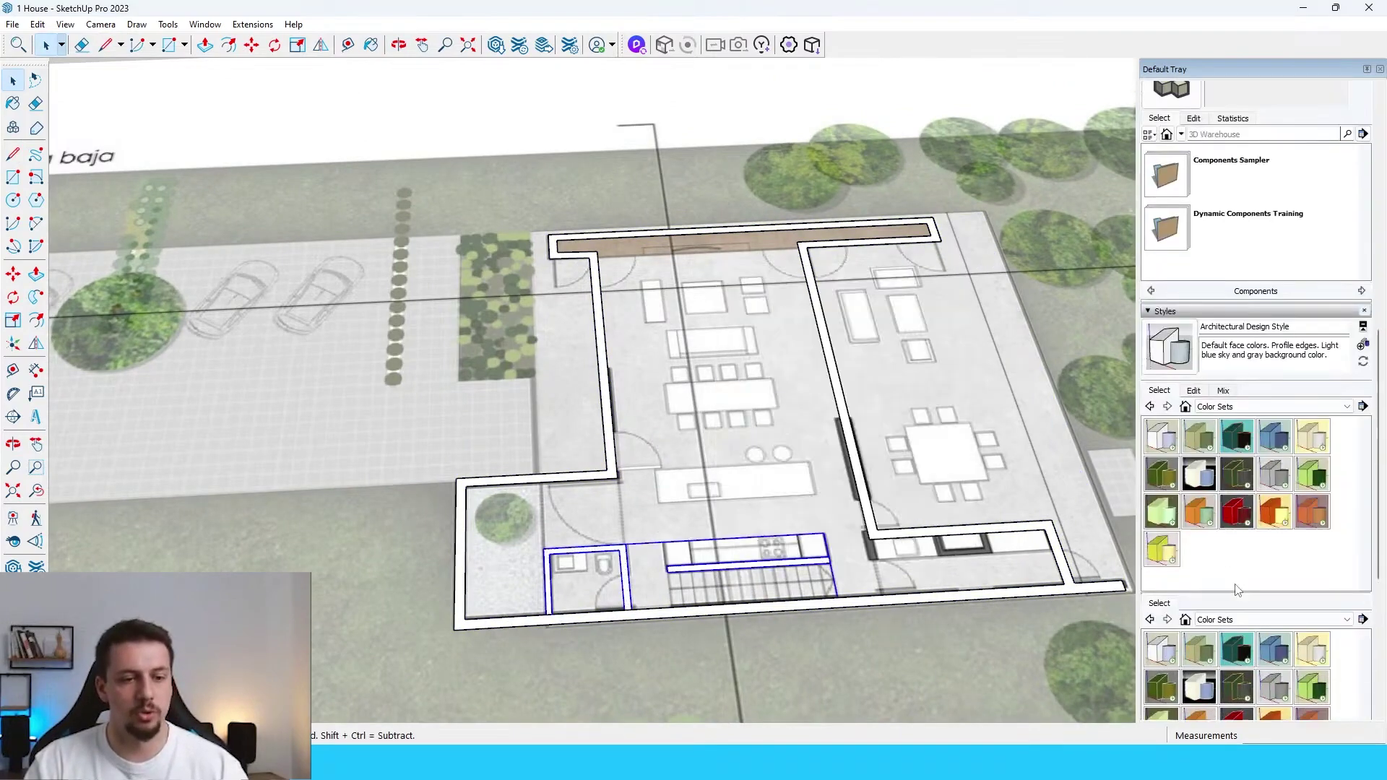
{"action": "scroll", "coordinate": [1333, 469], "scroll_direction": "down", "scroll_amount": 3}
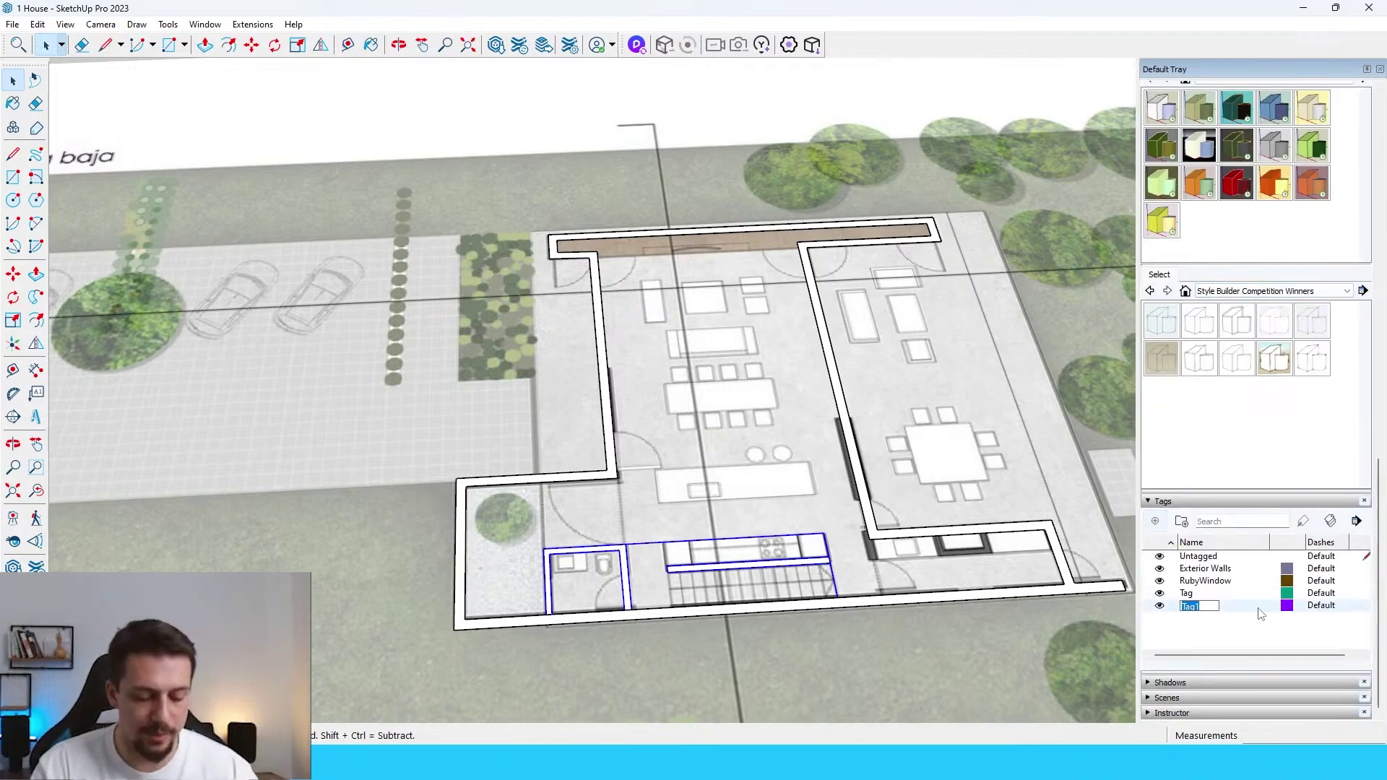
{"action": "type", "text": "s"}
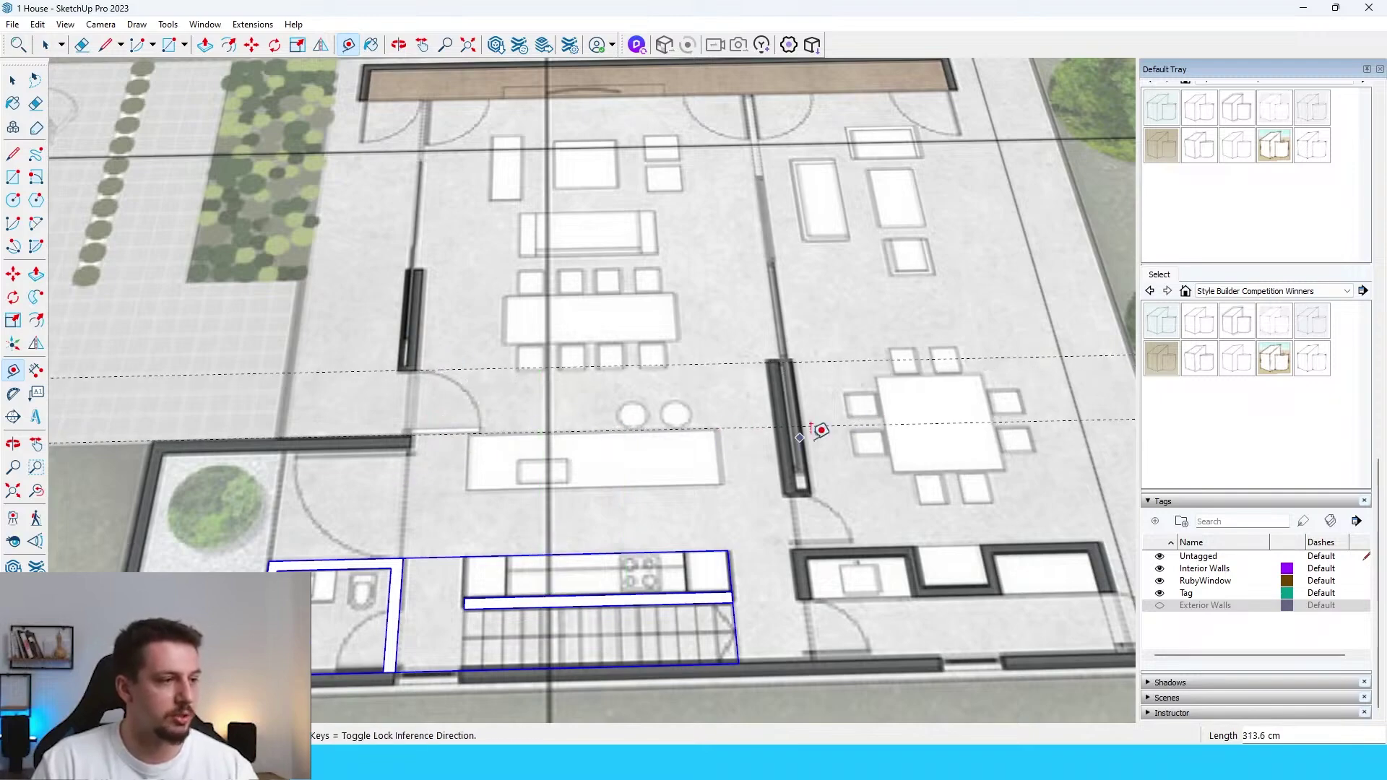
Step: Place a horizontal guide at about 313.6 cm, level with the lower side of the doorway in the living area's left wall
{"action": "left_click", "coordinate": [822, 430]}
{"action": "scroll", "coordinate": [635, 331], "scroll_direction": "down", "scroll_amount": 5}
{"action": "scroll", "coordinate": [570, 118], "scroll_direction": "up", "scroll_amount": 5}
{"action": "scroll", "coordinate": [582, 195], "scroll_direction": "down", "scroll_amount": 4}
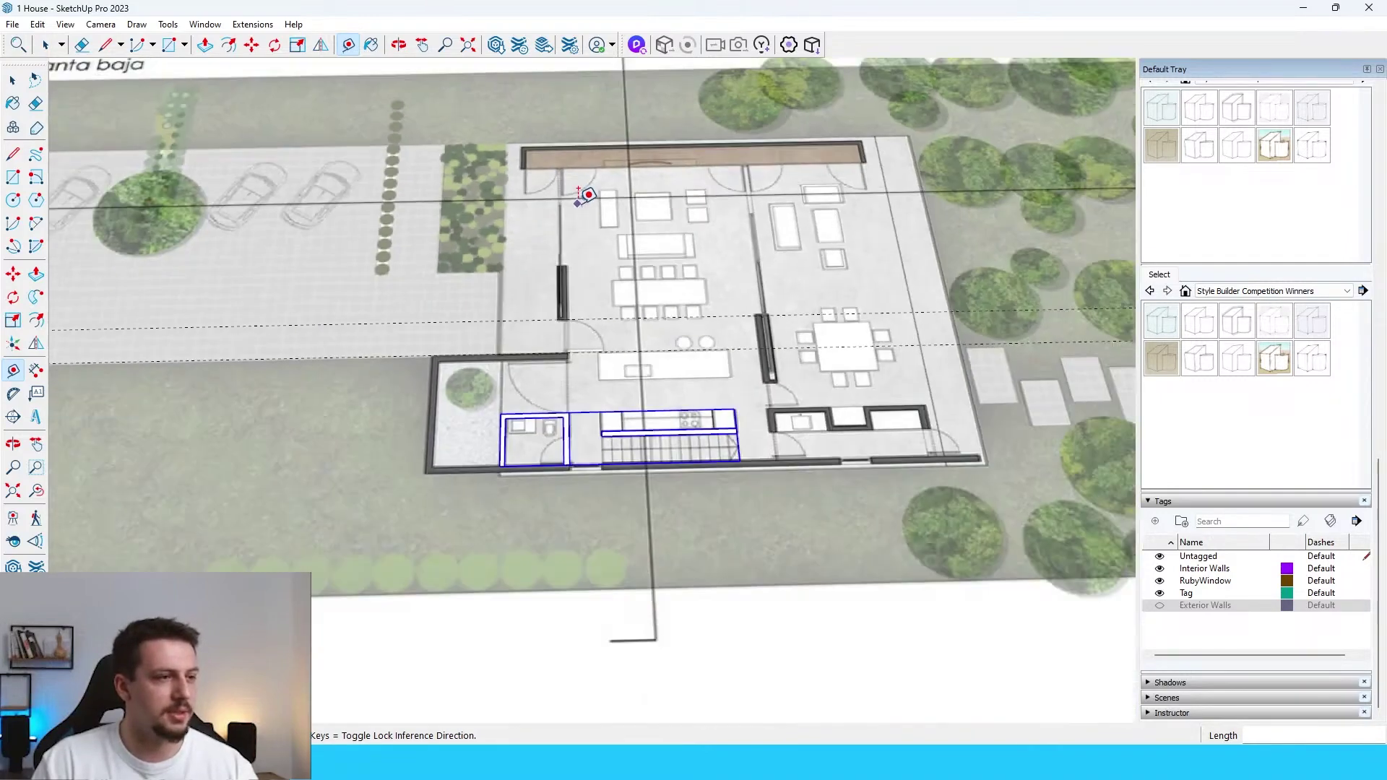
{"action": "scroll", "coordinate": [570, 188], "scroll_direction": "up", "scroll_amount": 5}
{"action": "middle_click_drag", "start_coordinate": [570, 188], "coordinate": [582, 312]}
Step: Add parallel guides from the stair wall to the upper end of the left dark wall segment and, at about 776.7 cm, the upper doorway
{"action": "key", "text": "t"}
{"action": "scroll", "coordinate": [582, 312], "scroll_direction": "down", "scroll_amount": 5}
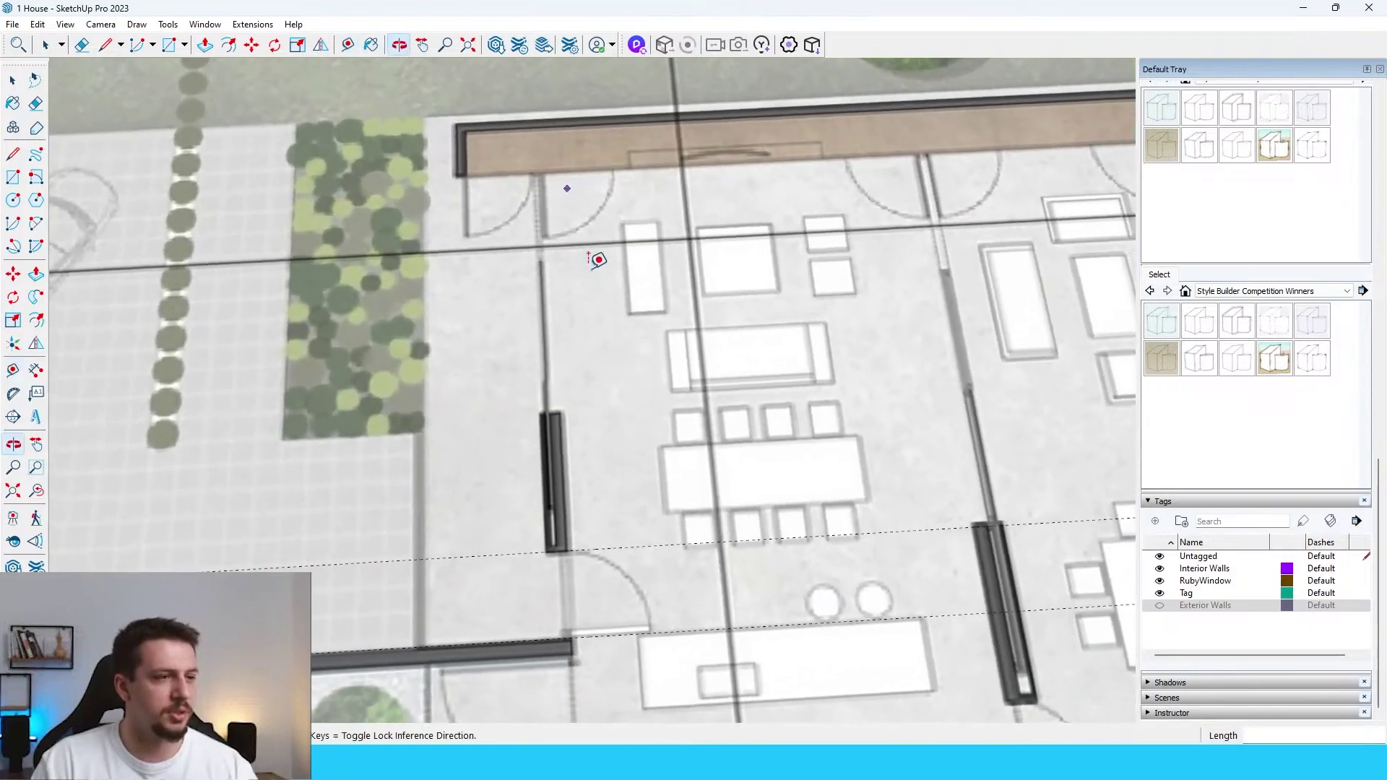
{"action": "scroll", "coordinate": [678, 437], "scroll_direction": "up", "scroll_amount": 4}
{"action": "scroll", "coordinate": [679, 508], "scroll_direction": "down", "scroll_amount": 1}
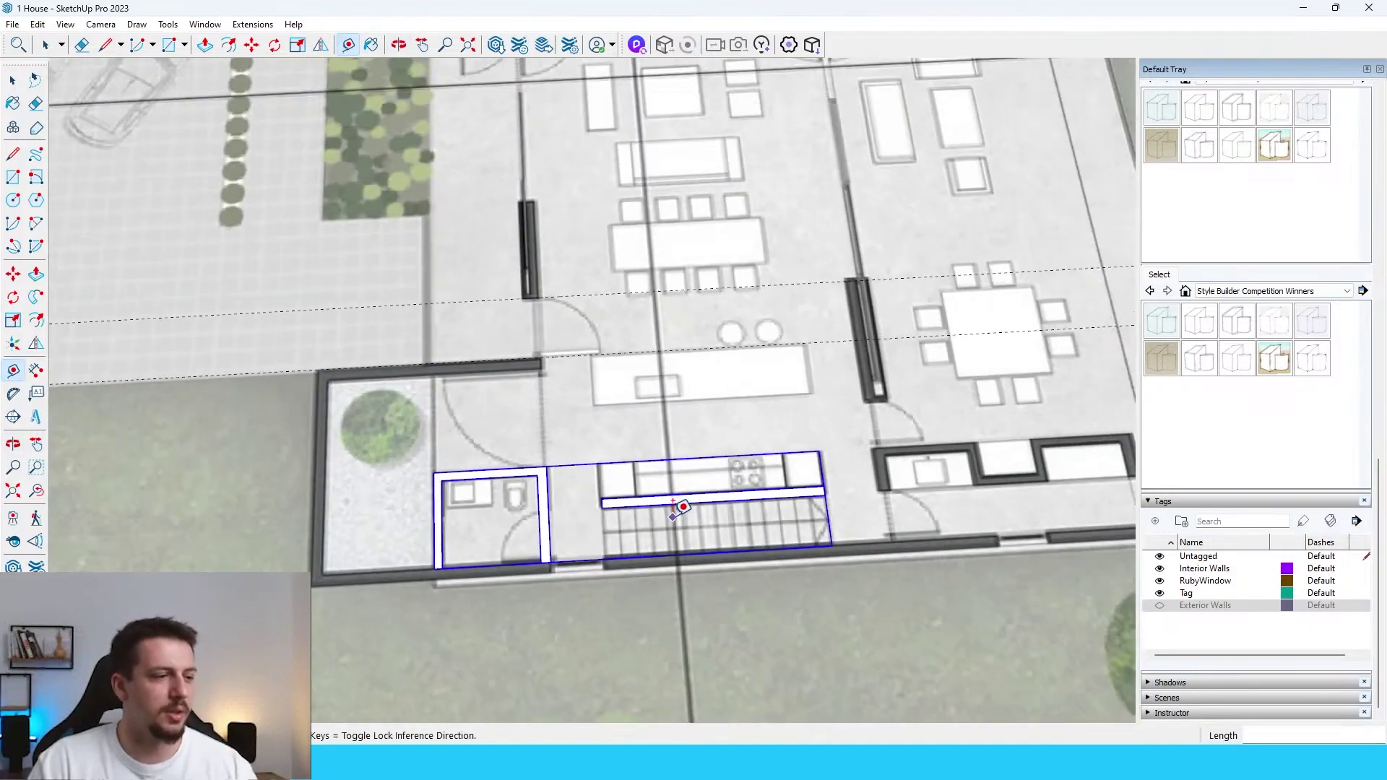
{"action": "scroll", "coordinate": [722, 506], "scroll_direction": "down", "scroll_amount": 5}
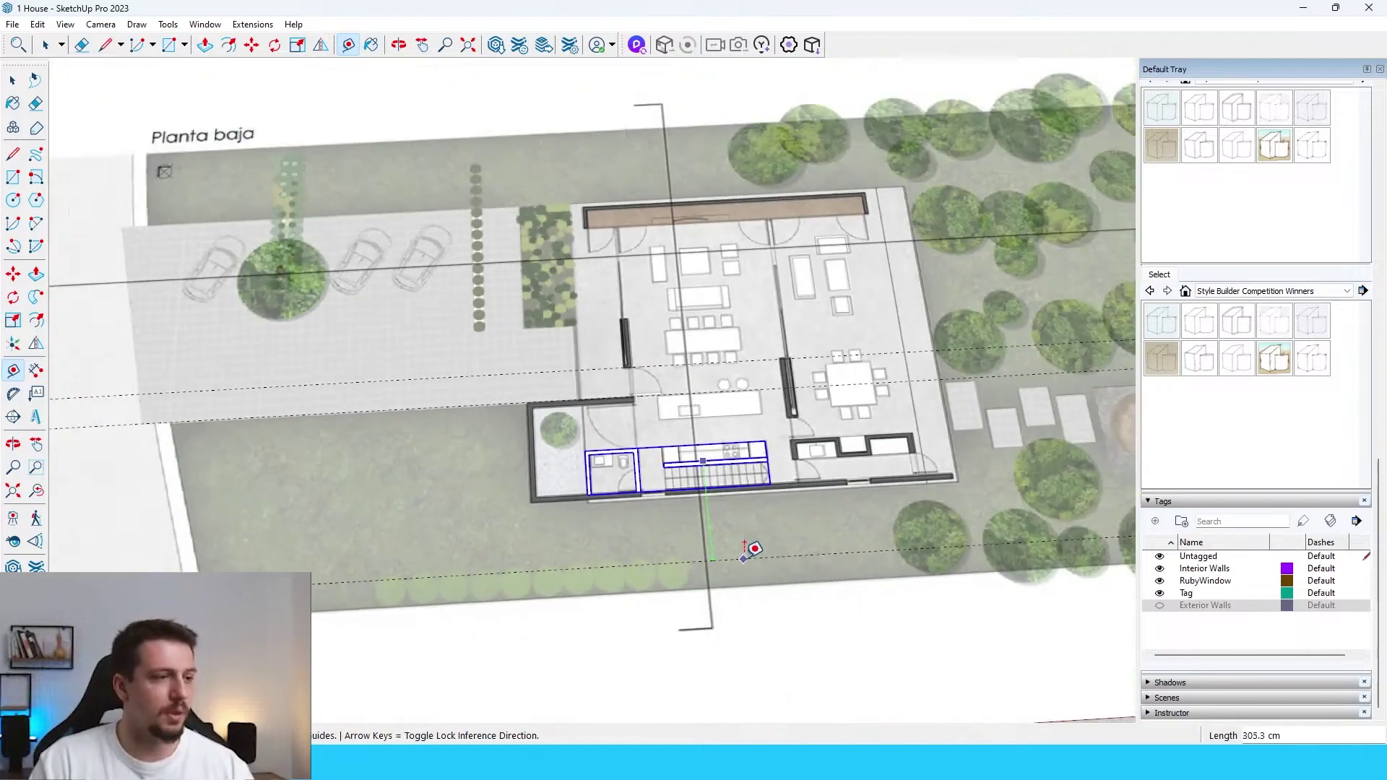
{"action": "scroll", "coordinate": [656, 359], "scroll_direction": "up", "scroll_amount": 6}
{"action": "scroll", "coordinate": [579, 207], "scroll_direction": "down", "scroll_amount": 1}
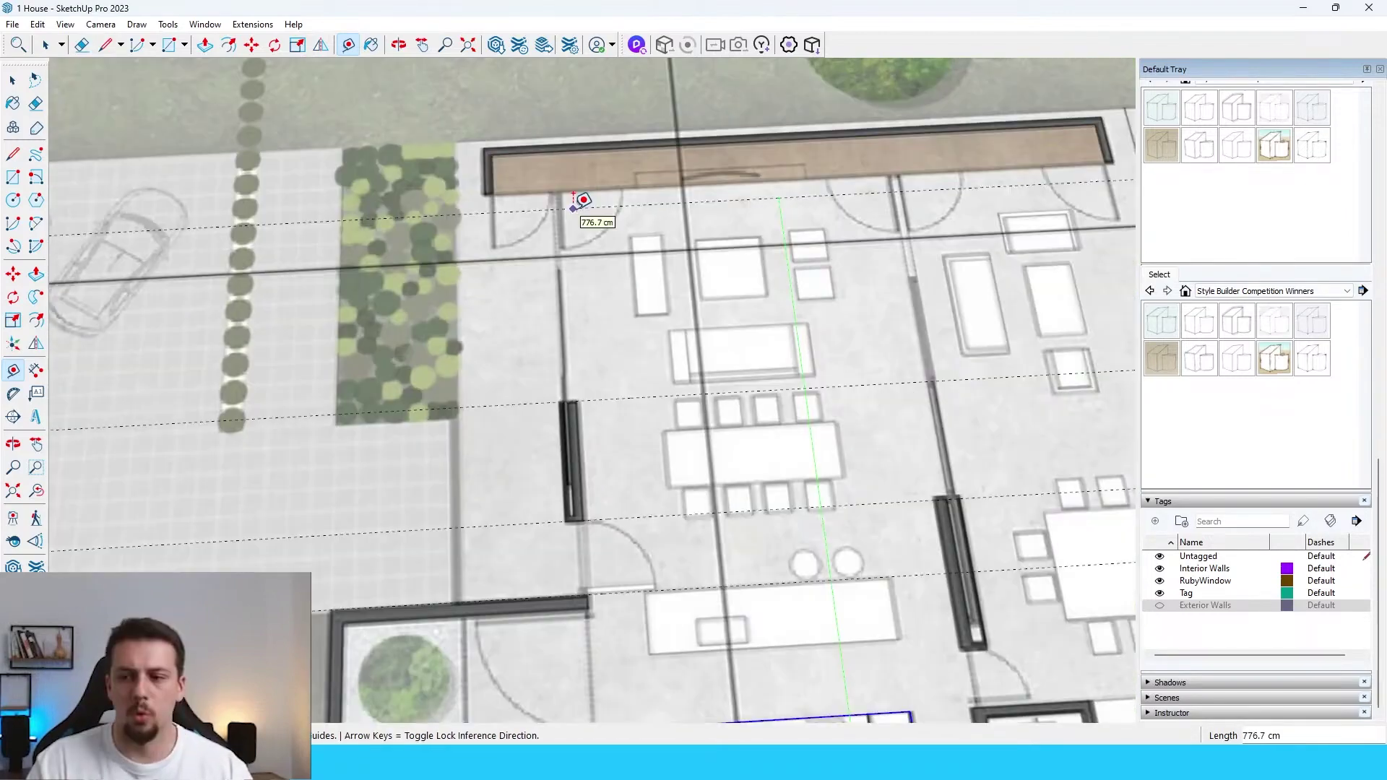
{"action": "scroll", "coordinate": [570, 186], "scroll_direction": "up", "scroll_amount": 4}
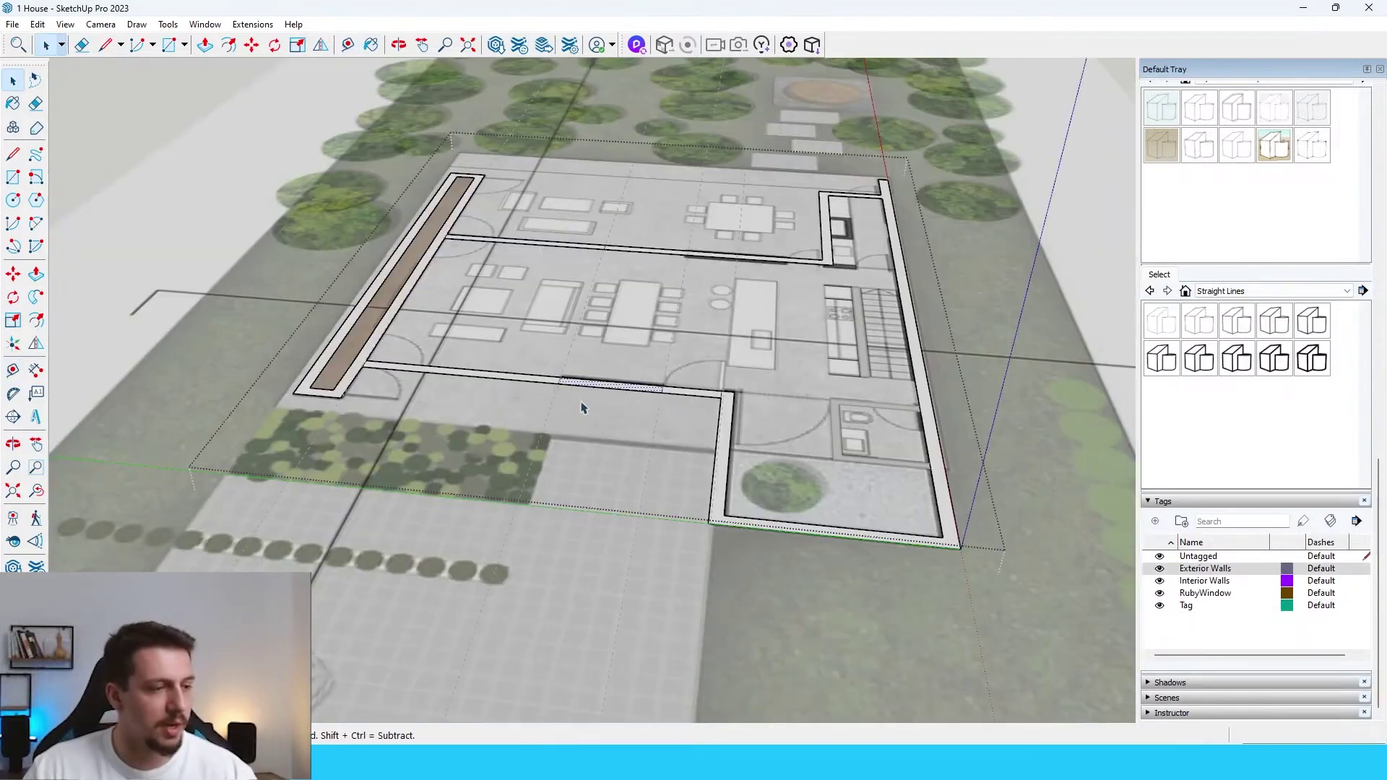
Step: Move the Vista frente elevation image about 11378 cm toward the first-floor plan, and shift it downward
{"action": "scroll", "coordinate": [577, 403], "scroll_direction": "down", "scroll_amount": 3}
{"action": "scroll", "coordinate": [578, 402], "scroll_direction": "up", "scroll_amount": 3}
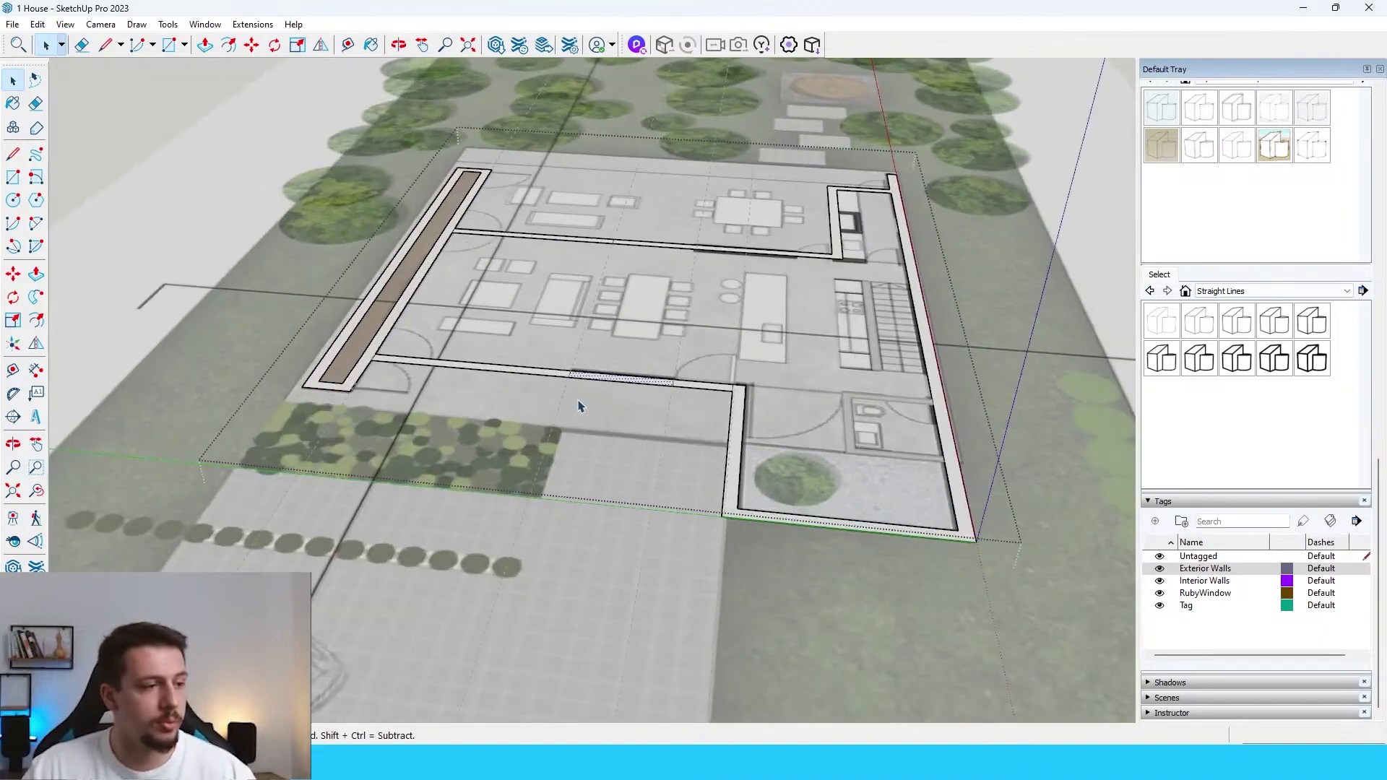
{"action": "scroll", "coordinate": [586, 402], "scroll_direction": "down", "scroll_amount": 8}
{"action": "scroll", "coordinate": [426, 309], "scroll_direction": "down", "scroll_amount": 2}
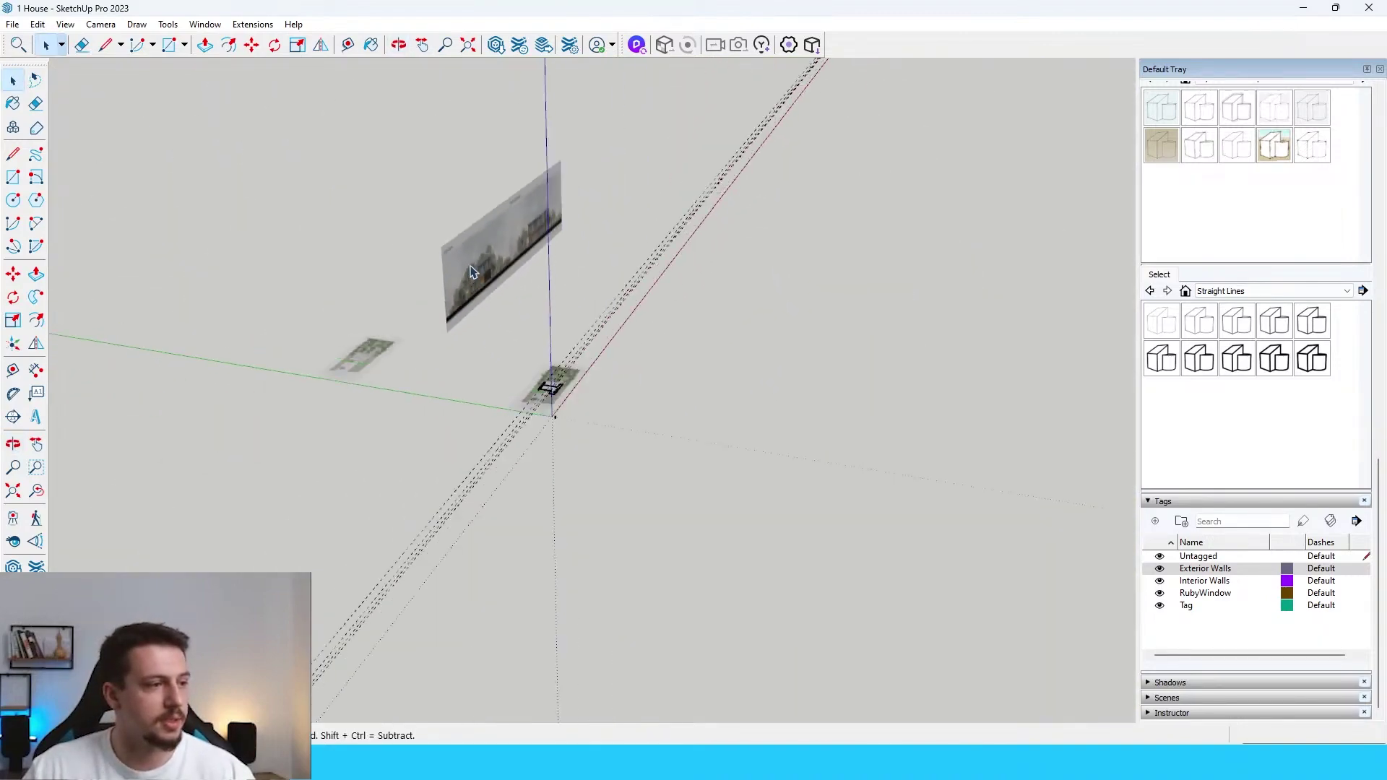
{"action": "scroll", "coordinate": [463, 296], "scroll_direction": "up", "scroll_amount": 5}
{"action": "left_click", "coordinate": [479, 286]}
{"action": "key", "text": "m"}
{"action": "left_click", "coordinate": [540, 318]}
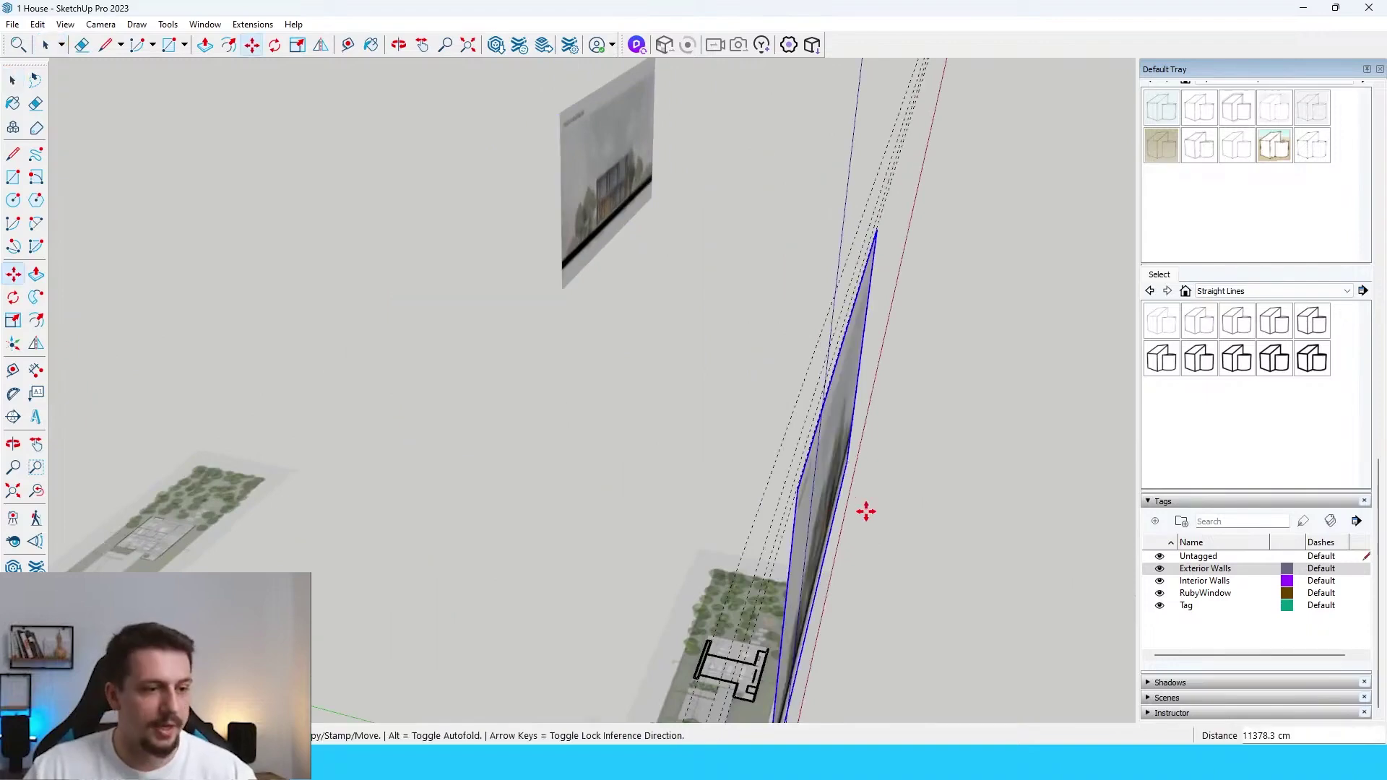
{"action": "left_click", "coordinate": [865, 510]}
{"action": "middle_click_drag", "start_coordinate": [865, 510], "coordinate": [807, 498]}
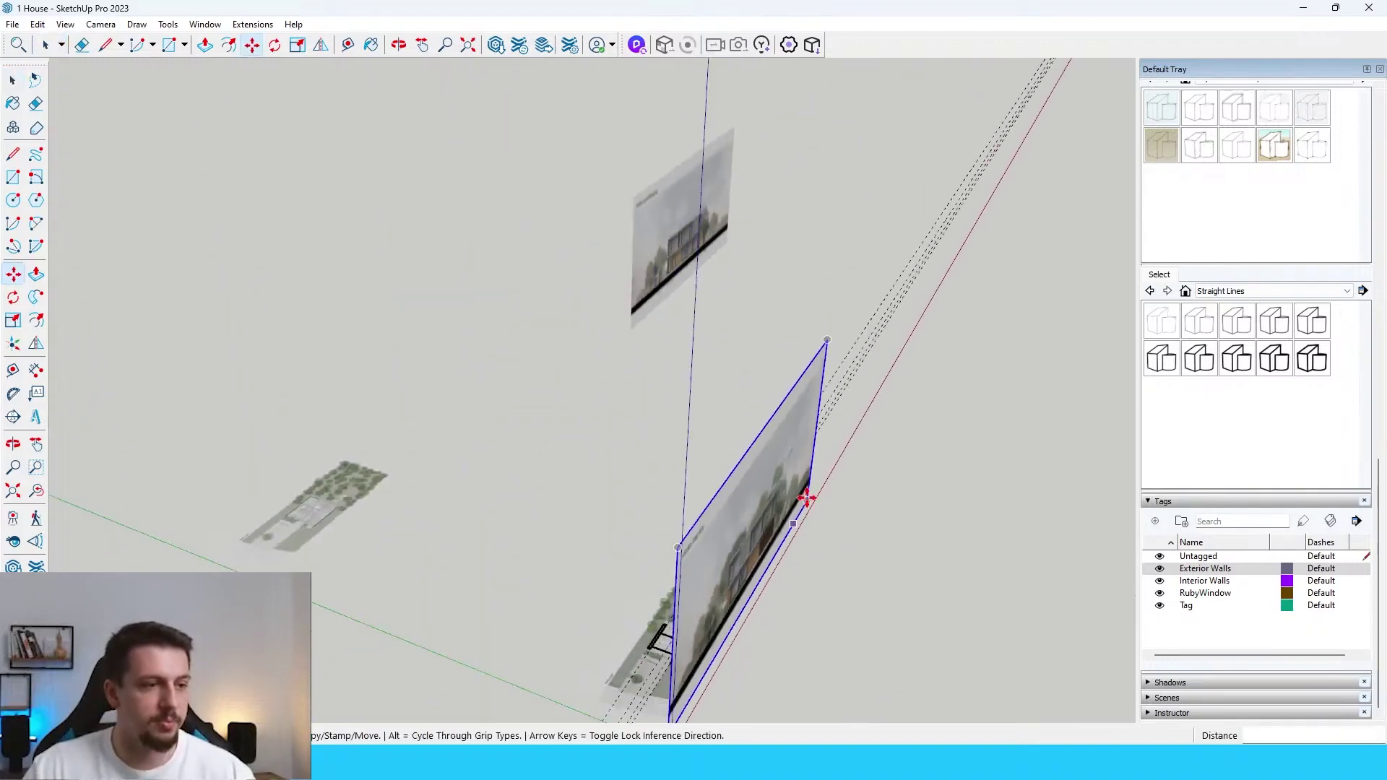
{"action": "left_click", "coordinate": [815, 356]}
{"action": "left_click", "coordinate": [814, 444]}
Step: Move the Vista frente elevation image by the façade's lower outer corner down to the floor-plan surface
{"action": "scroll", "coordinate": [736, 558], "scroll_direction": "up", "scroll_amount": 5}
{"action": "middle_click_drag", "start_coordinate": [736, 557], "coordinate": [870, 498]}
{"action": "scroll", "coordinate": [687, 446], "scroll_direction": "up", "scroll_amount": 6}
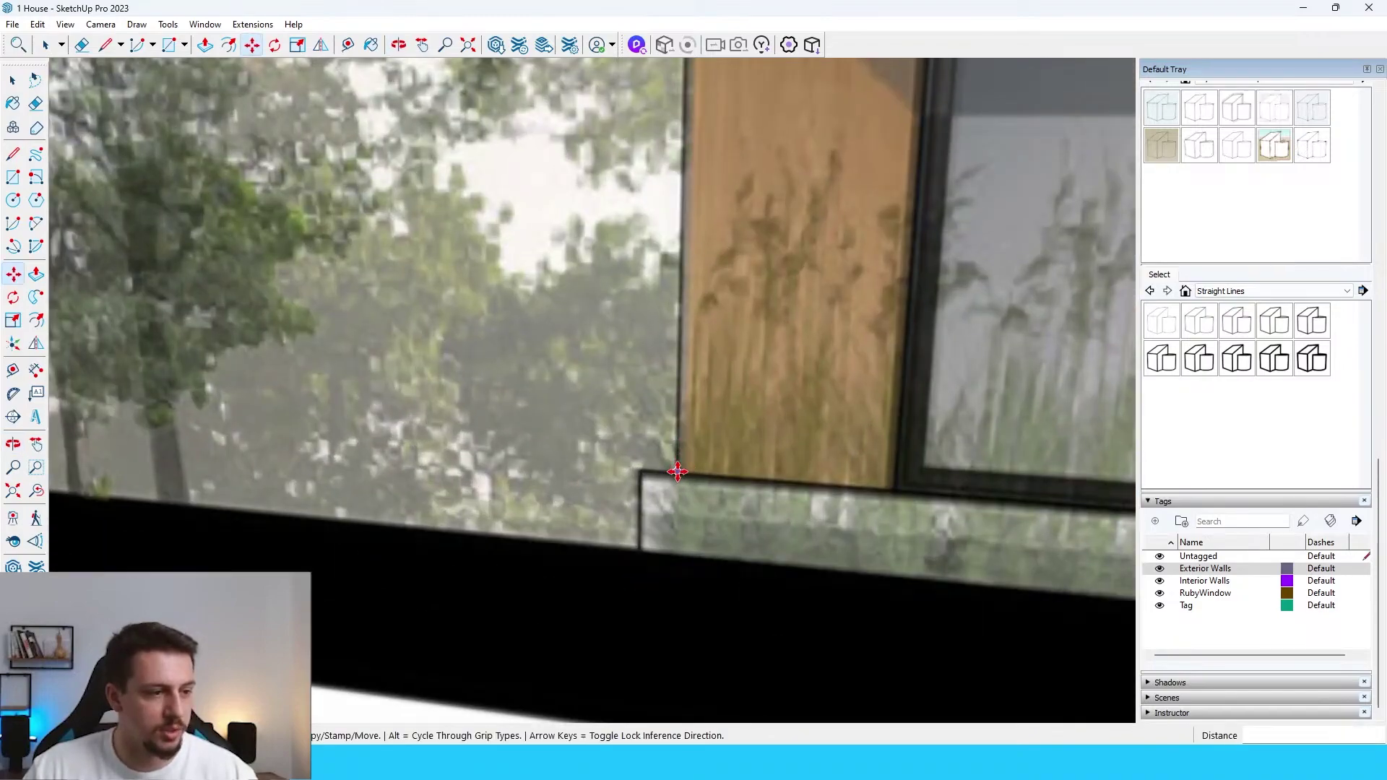
{"action": "left_click", "coordinate": [678, 472]}
{"action": "scroll", "coordinate": [678, 472], "scroll_direction": "down", "scroll_amount": 10}
{"action": "scroll", "coordinate": [718, 370], "scroll_direction": "up", "scroll_amount": 10}
{"action": "scroll", "coordinate": [718, 370], "scroll_direction": "down", "scroll_amount": 10}
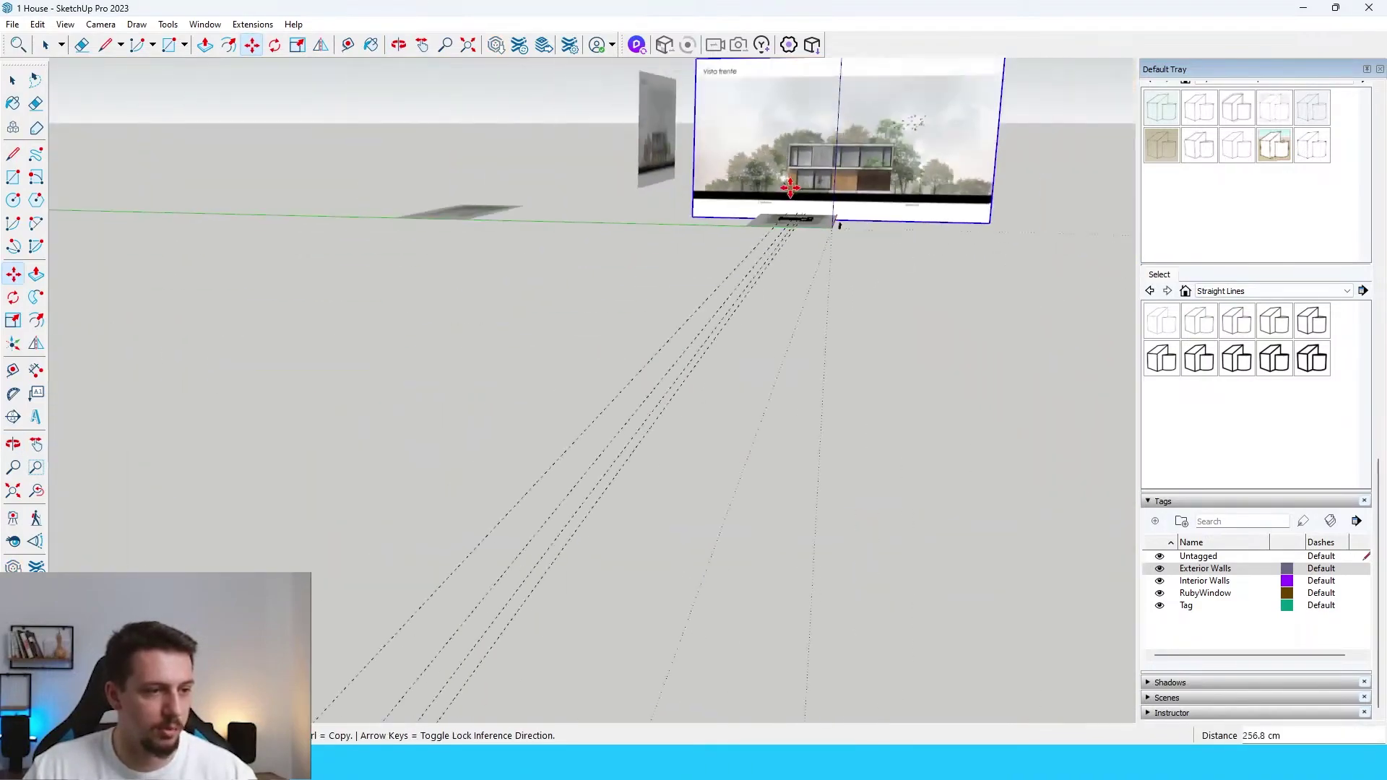
{"action": "scroll", "coordinate": [784, 210], "scroll_direction": "up", "scroll_amount": 10}
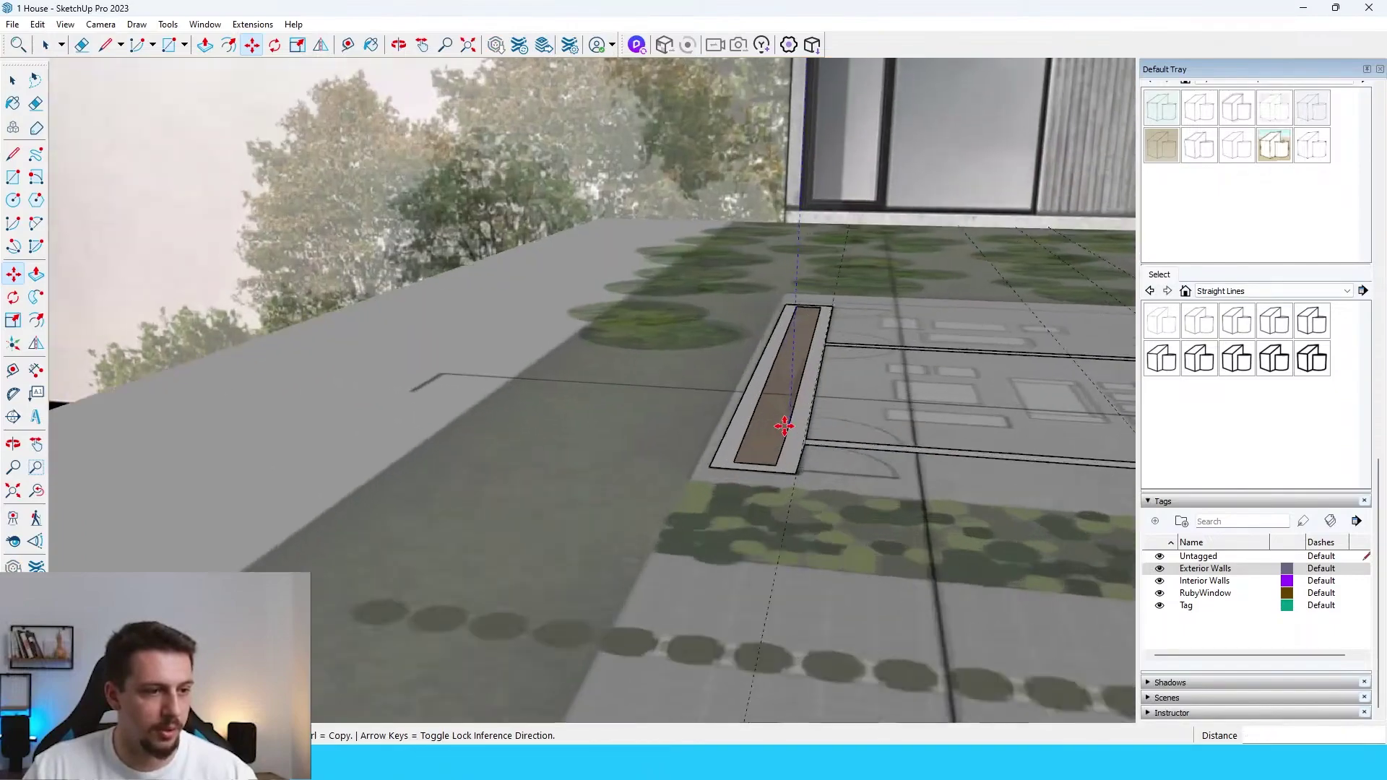
{"action": "middle_click_drag", "start_coordinate": [784, 426], "coordinate": [818, 457]}
{"action": "scroll", "coordinate": [871, 432], "scroll_direction": "down", "scroll_amount": 7}
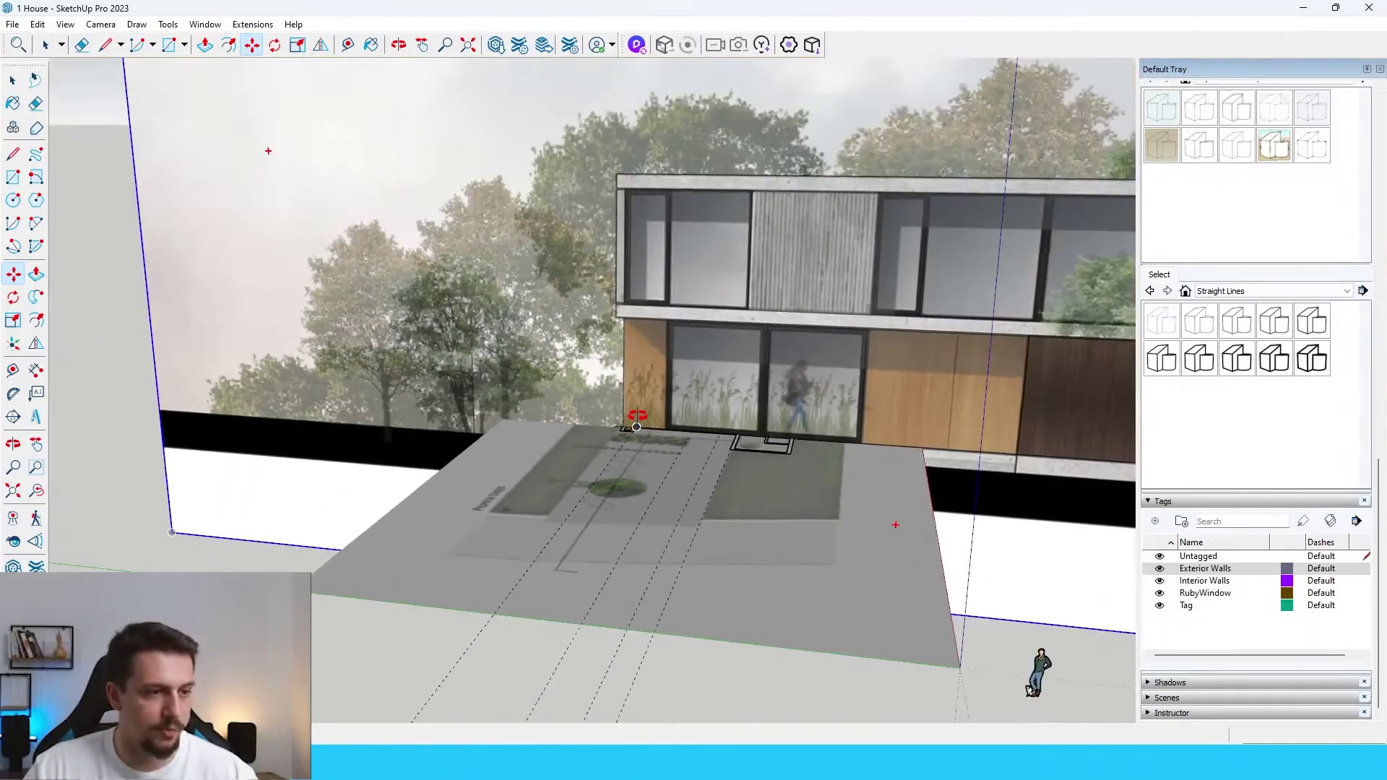
{"action": "scroll", "coordinate": [624, 446], "scroll_direction": "up", "scroll_amount": 7}
{"action": "scroll", "coordinate": [614, 441], "scroll_direction": "down", "scroll_amount": 5}
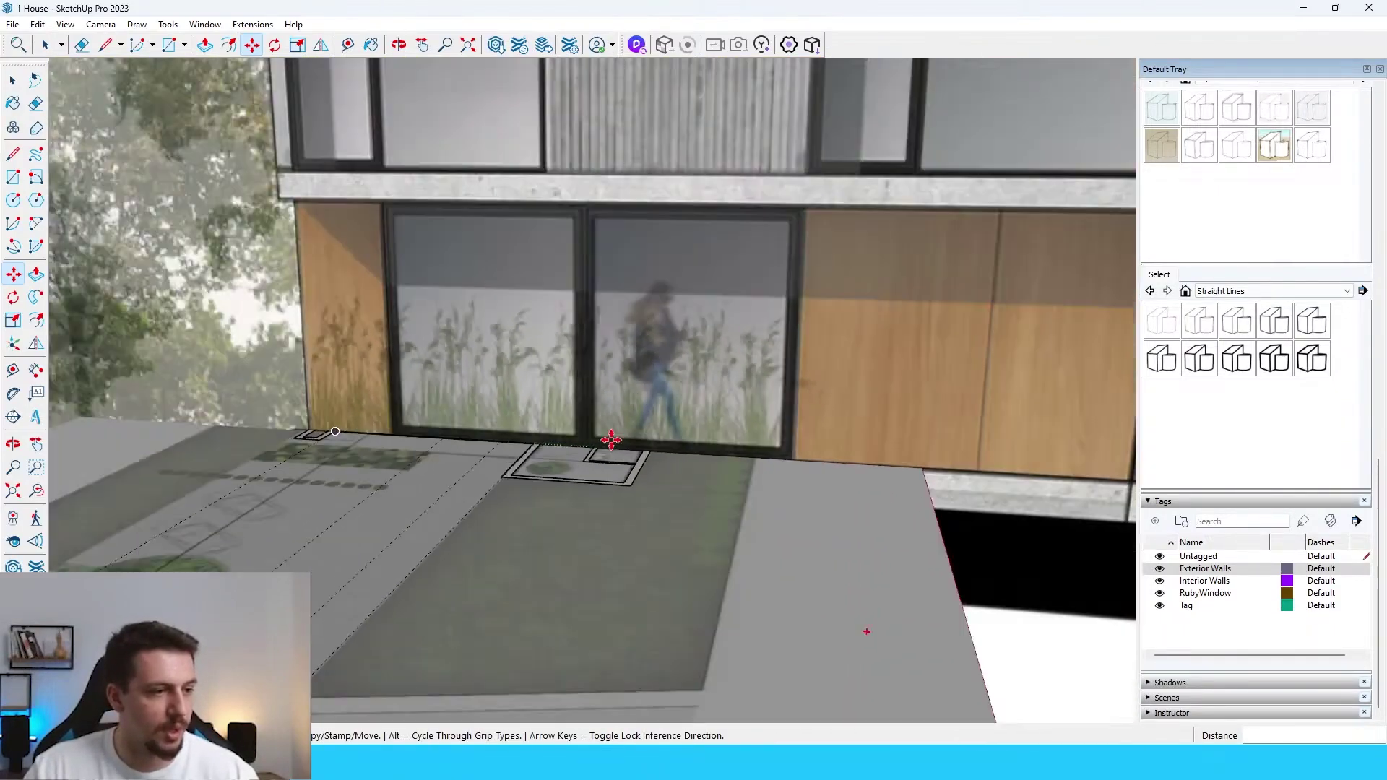
Step: Reposition the elevation image so the building's outer edge lines up with the end of the exterior wall on the plan
{"action": "middle_click_drag", "start_coordinate": [657, 424], "coordinate": [675, 422]}
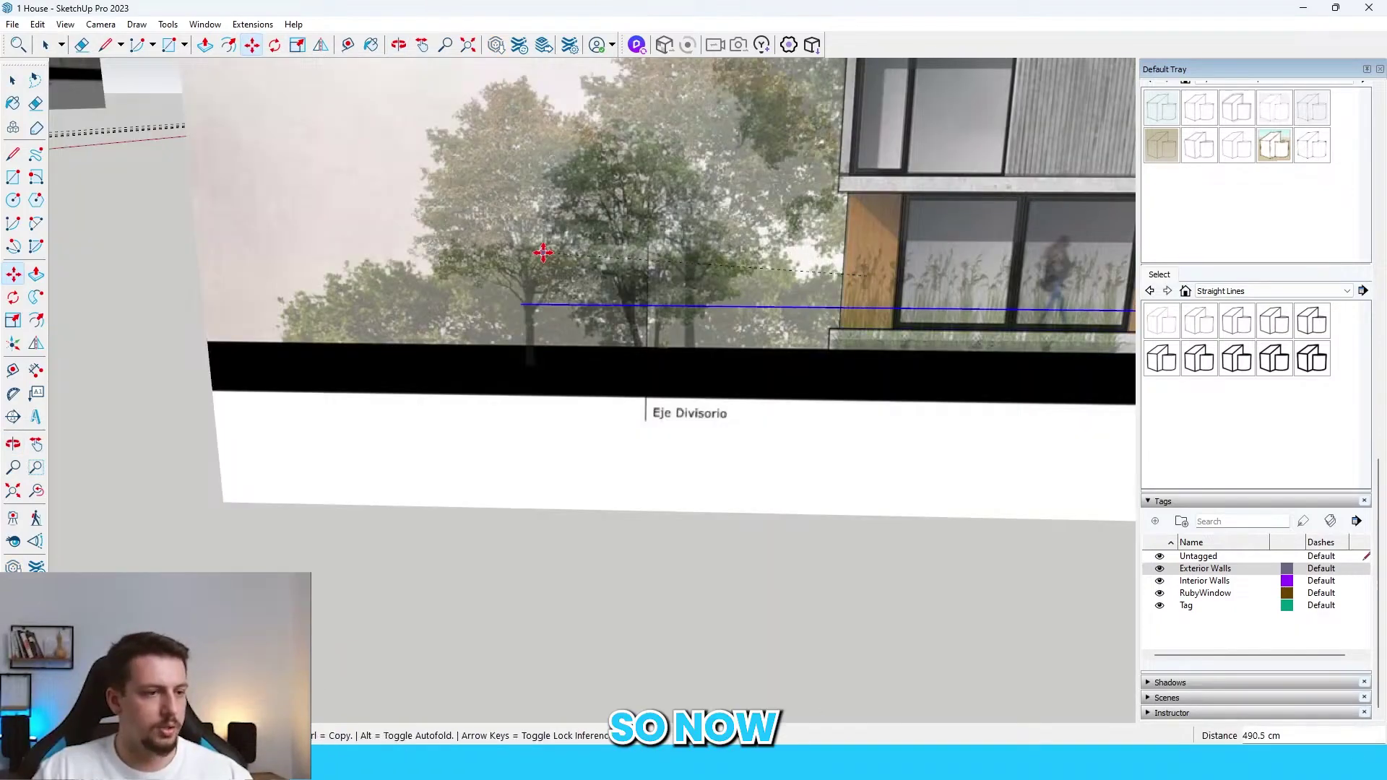
{"action": "key", "text": "space"}
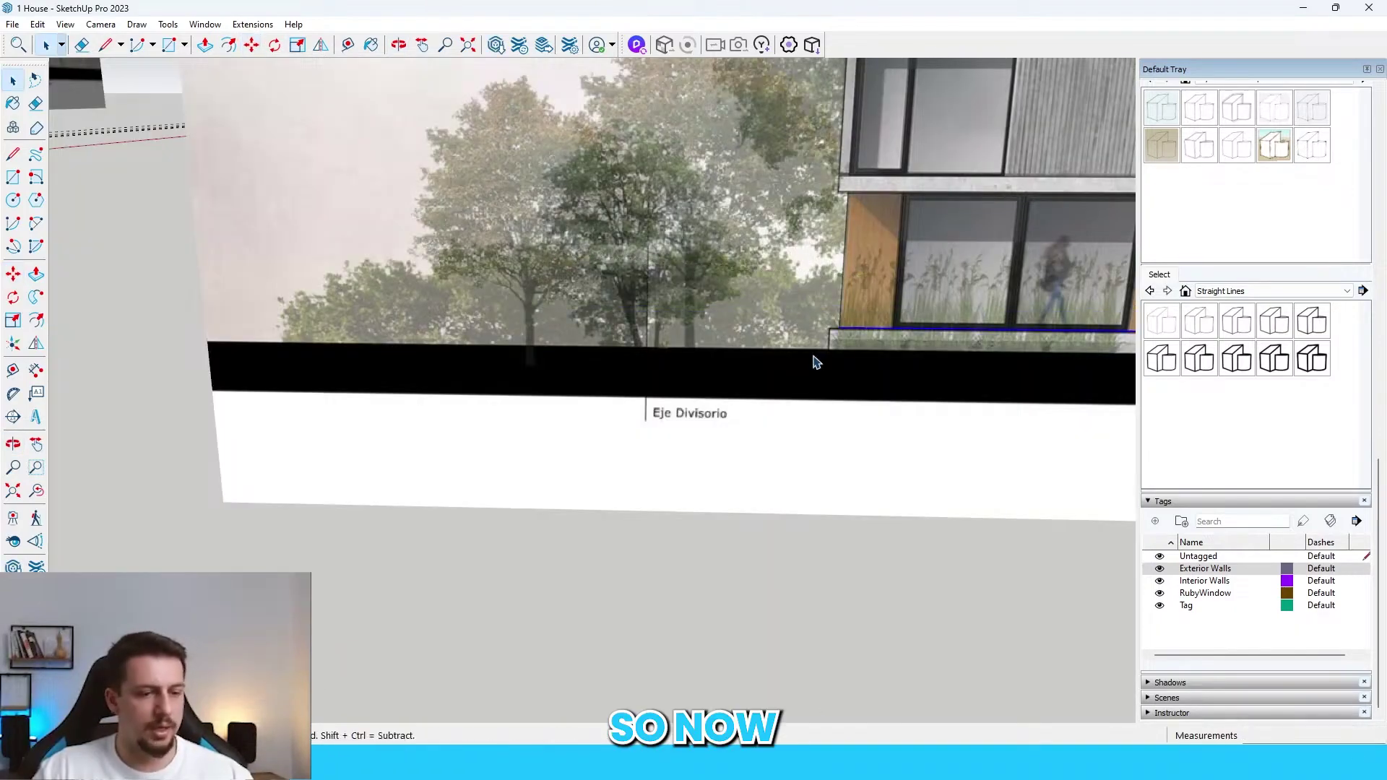
{"action": "scroll", "coordinate": [838, 332], "scroll_direction": "up", "scroll_amount": 5}
{"action": "key", "text": "m"}
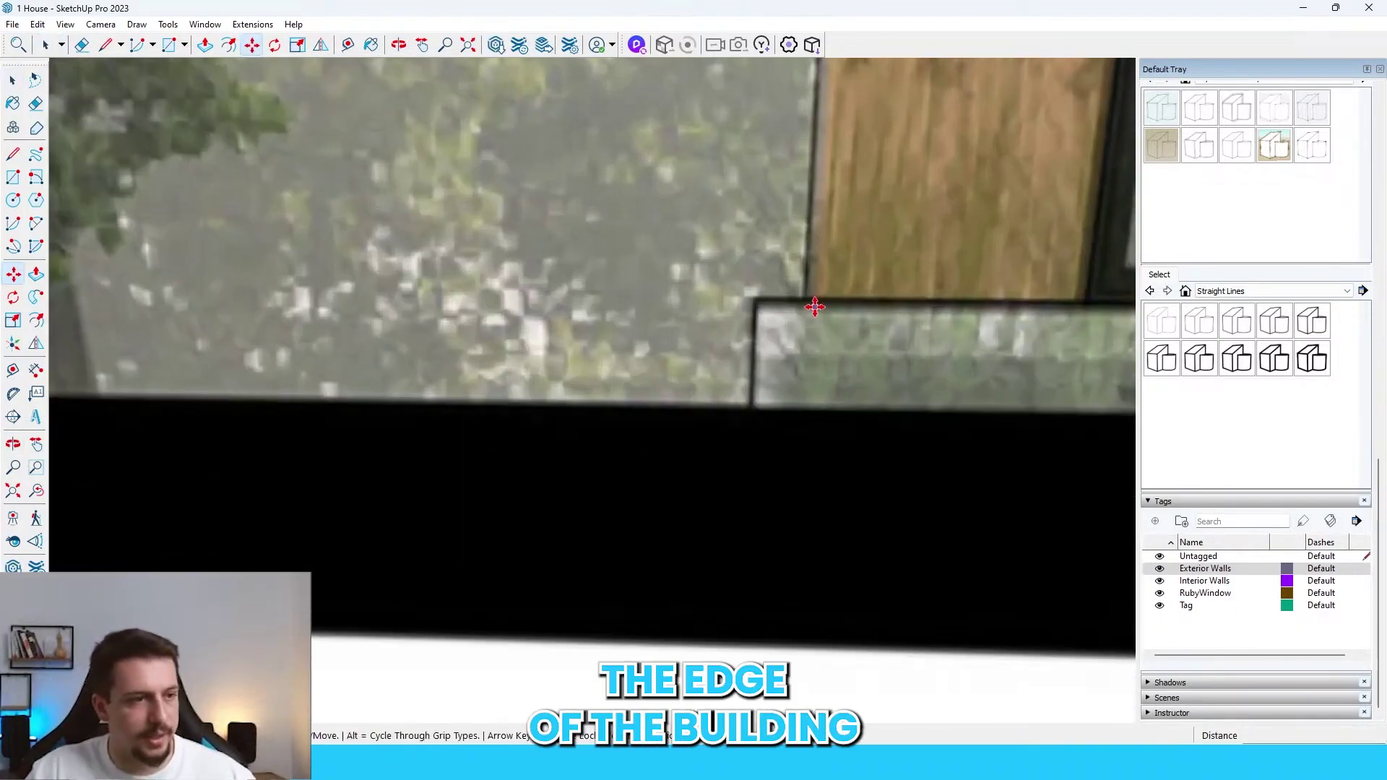
{"action": "scroll", "coordinate": [807, 296], "scroll_direction": "down", "scroll_amount": 10}
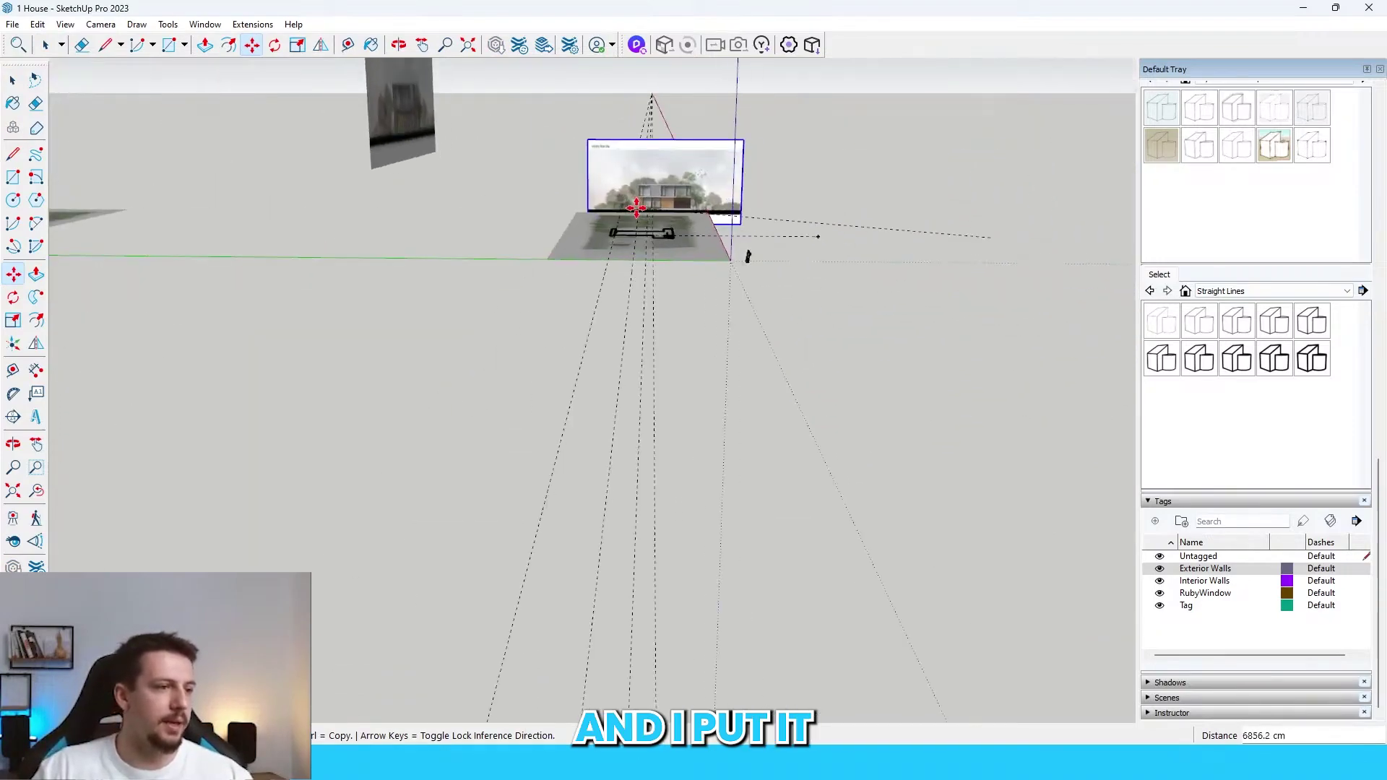
{"action": "scroll", "coordinate": [663, 260], "scroll_direction": "up", "scroll_amount": 8}
{"action": "scroll", "coordinate": [663, 260], "scroll_direction": "up", "scroll_amount": 6}
{"action": "left_click", "coordinate": [965, 325]}
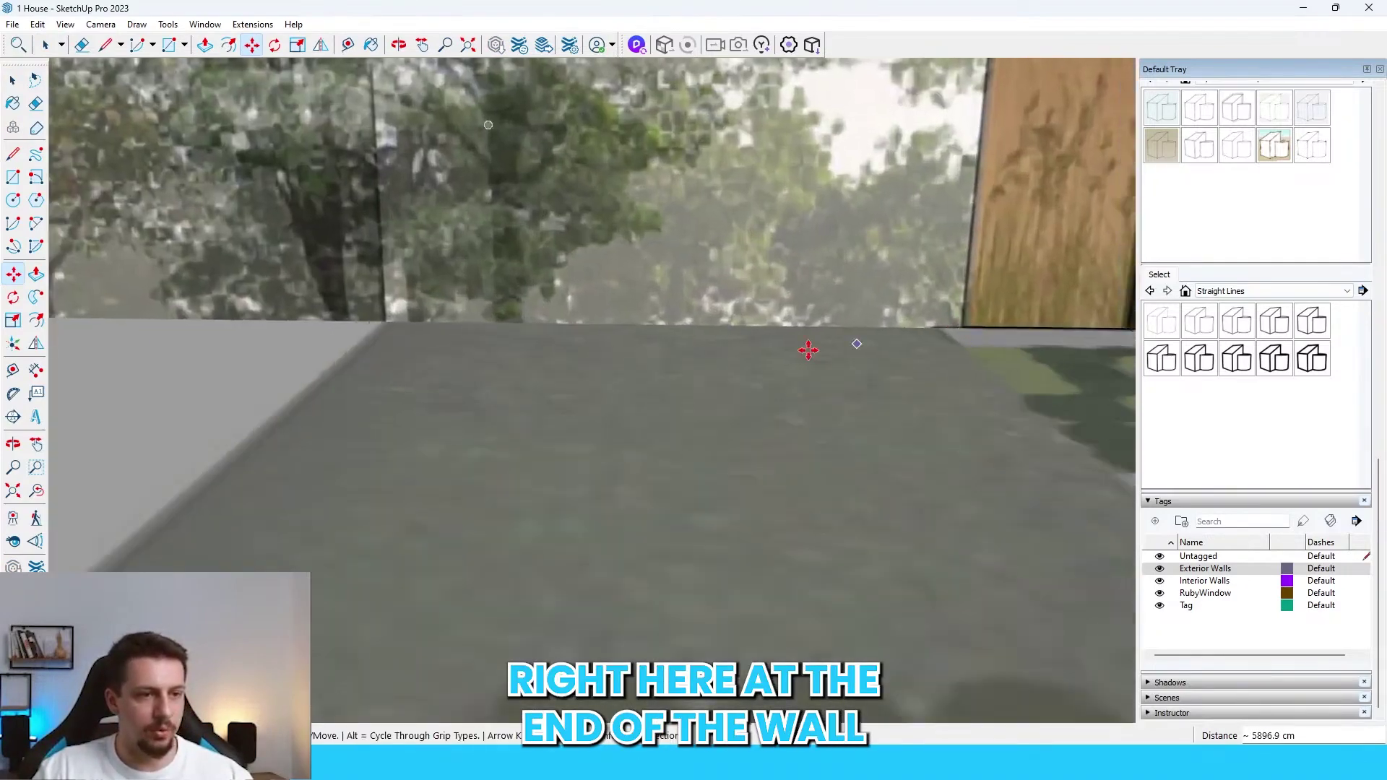
Step: Extrude the exterior wall outline around the planted patio up to the underside of the upper floor slab in the elevation
{"action": "scroll", "coordinate": [349, 427], "scroll_direction": "down", "scroll_amount": 7}
{"action": "scroll", "coordinate": [483, 403], "scroll_direction": "up", "scroll_amount": 4}
{"action": "scroll", "coordinate": [845, 564], "scroll_direction": "down", "scroll_amount": 3}
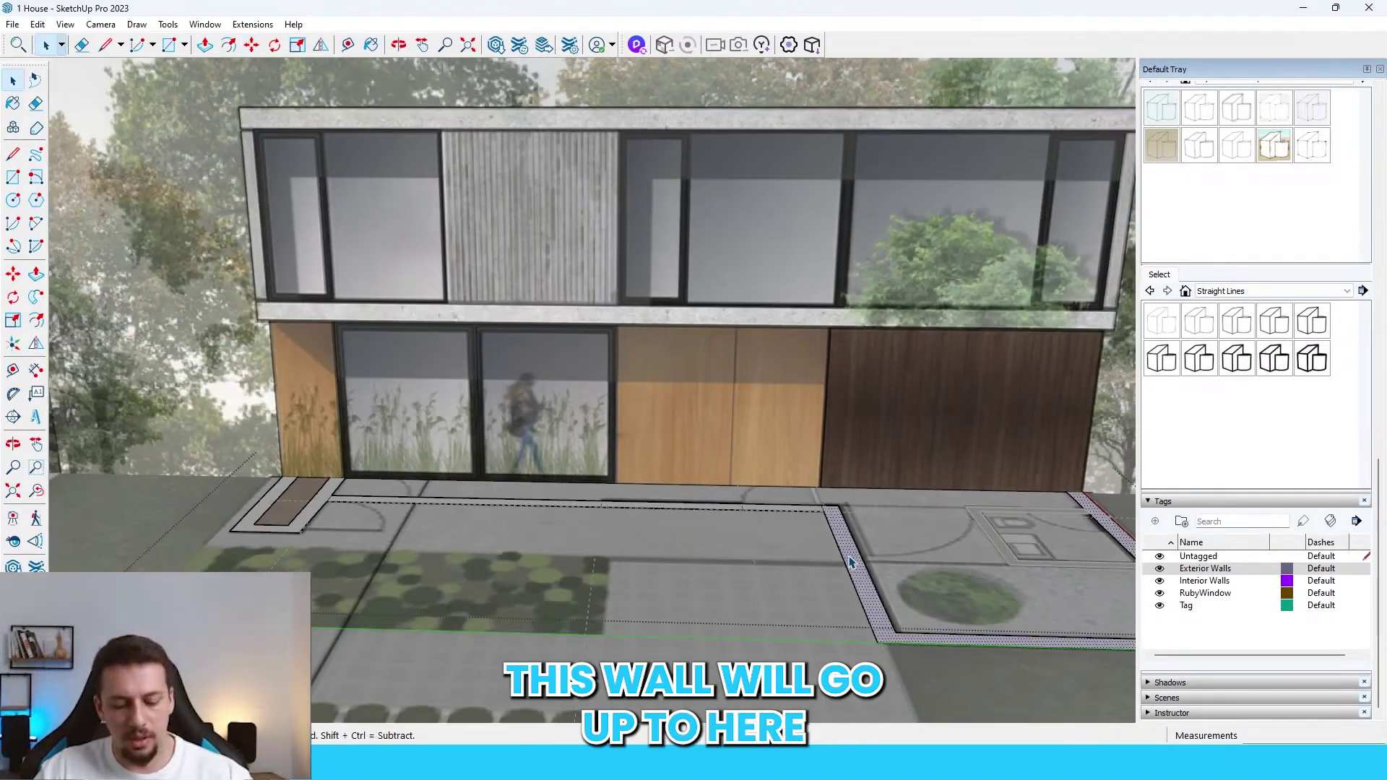
{"action": "key", "text": "p"}
{"action": "left_click", "coordinate": [852, 550]}
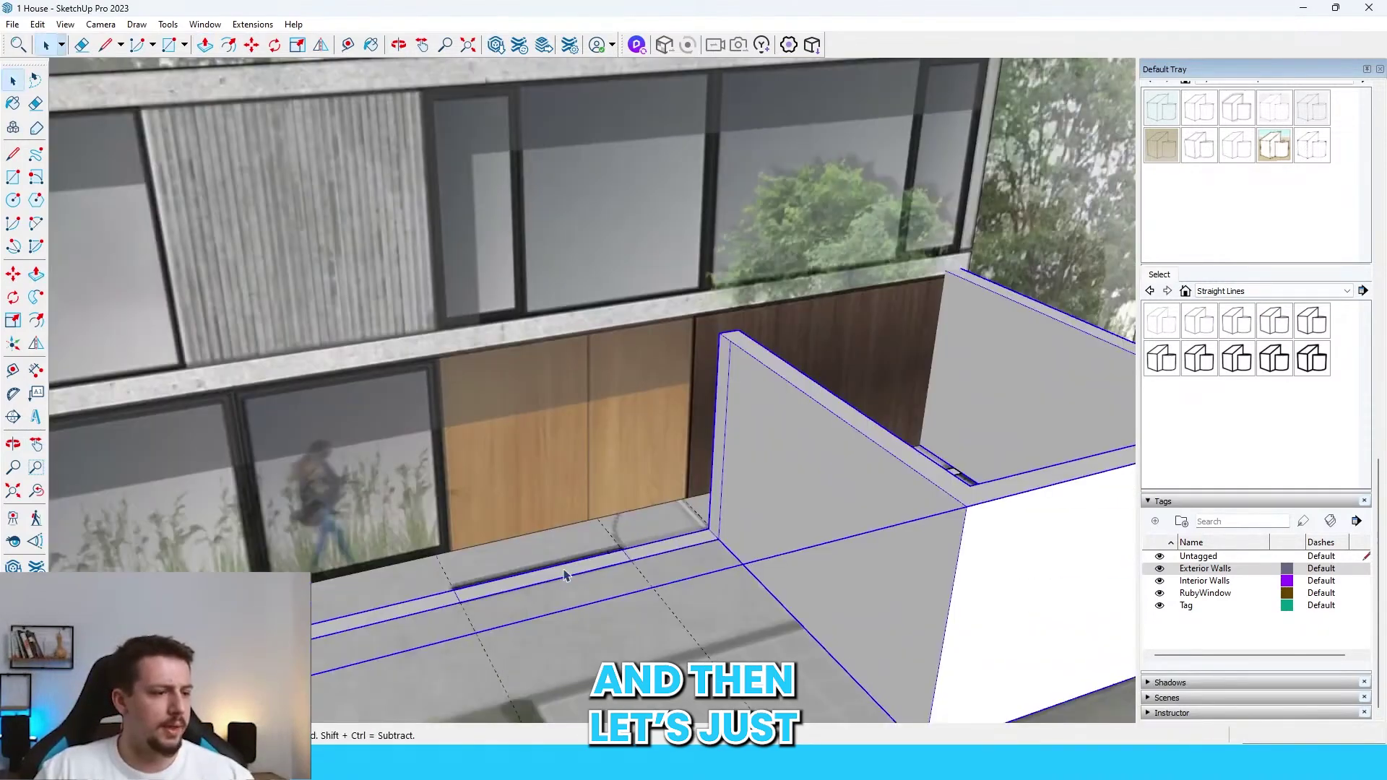
Step: Extrude the wall strip between the window opening and the entrance about 281.9 cm, level with the neighbouring wall
{"action": "key", "text": "p"}
{"action": "left_click", "coordinate": [571, 574]}
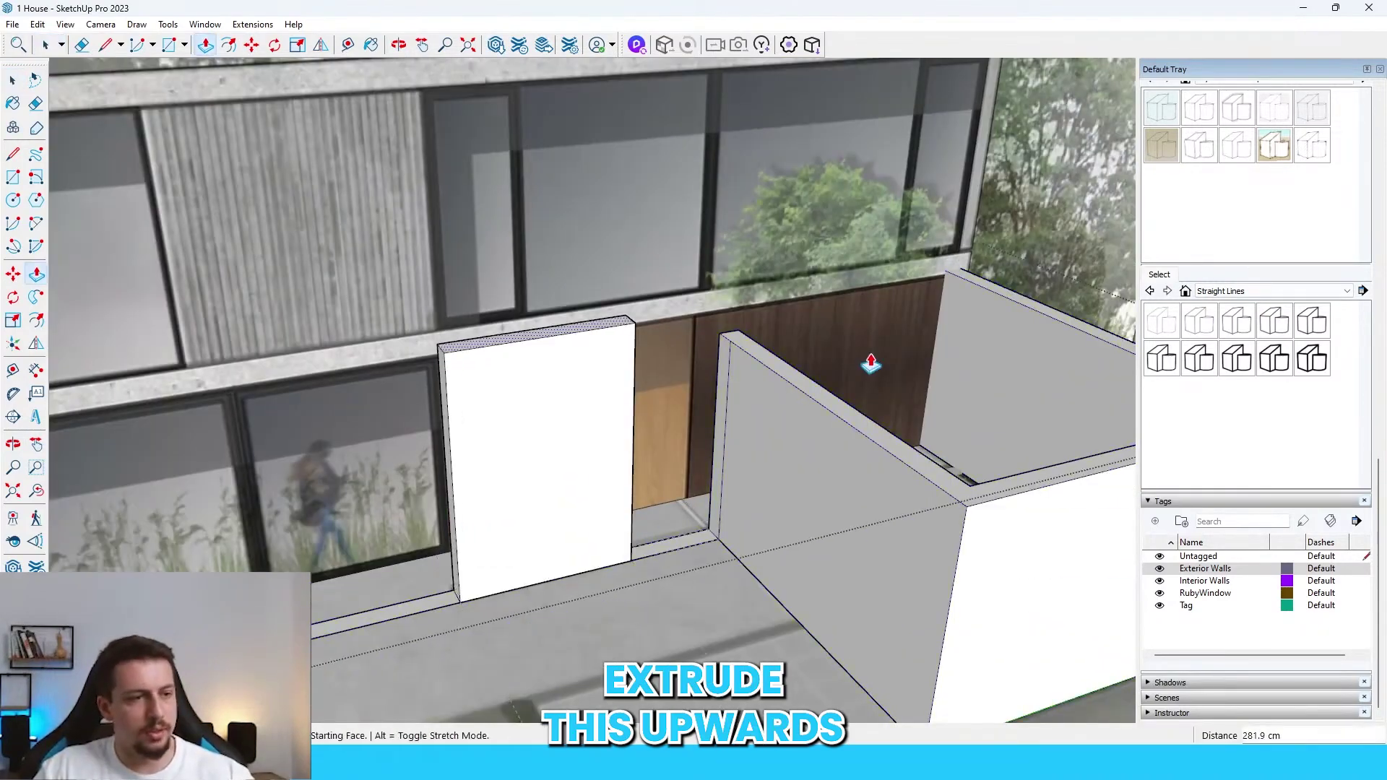
{"action": "left_click", "coordinate": [820, 387]}
{"action": "scroll", "coordinate": [820, 386], "scroll_direction": "down", "scroll_amount": 4}
{"action": "scroll", "coordinate": [589, 426], "scroll_direction": "up", "scroll_amount": 4}
{"action": "key", "text": "space"}
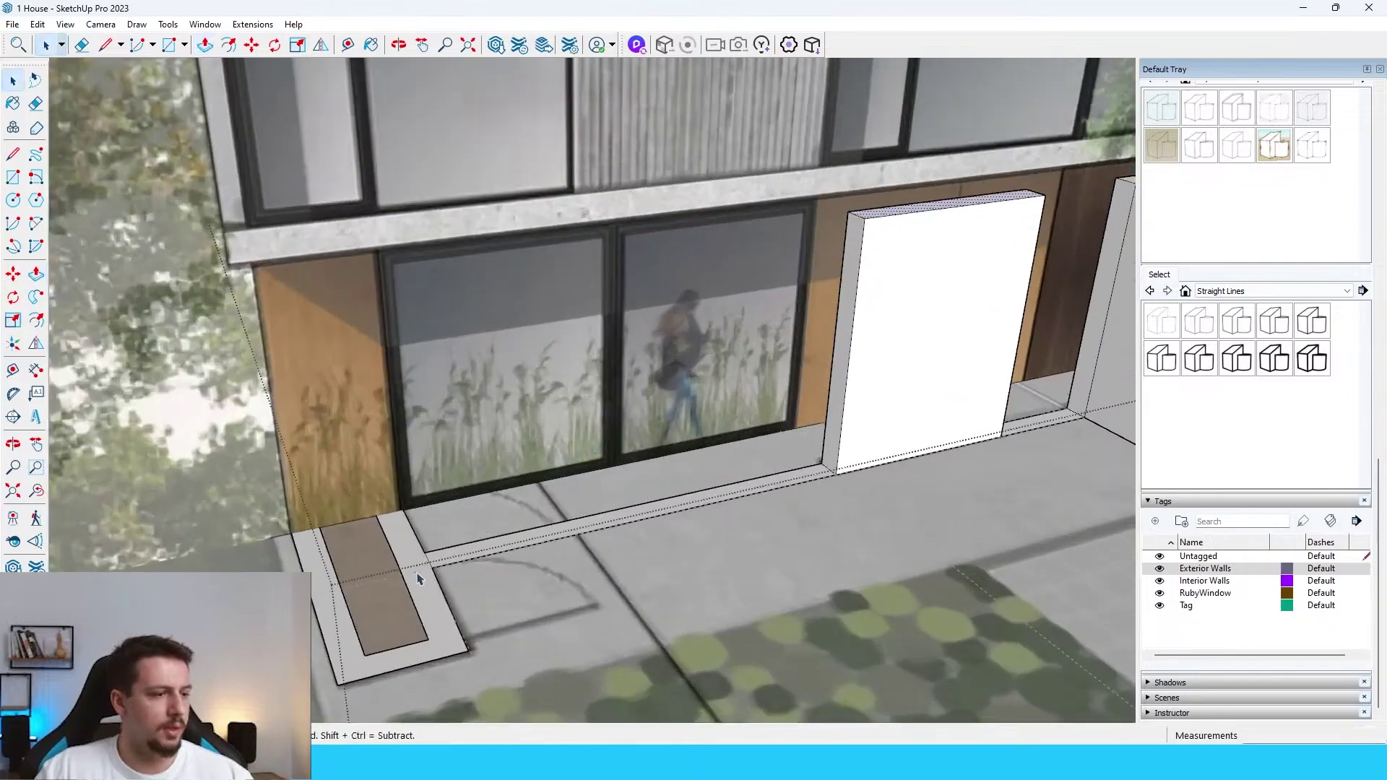
Step: Extrude the hollow exterior wall outline at the façade's end to the height of the finished wall beside the window
{"action": "double_click", "coordinate": [429, 588]}
{"action": "key", "text": "p"}
{"action": "left_click", "coordinate": [434, 603]}
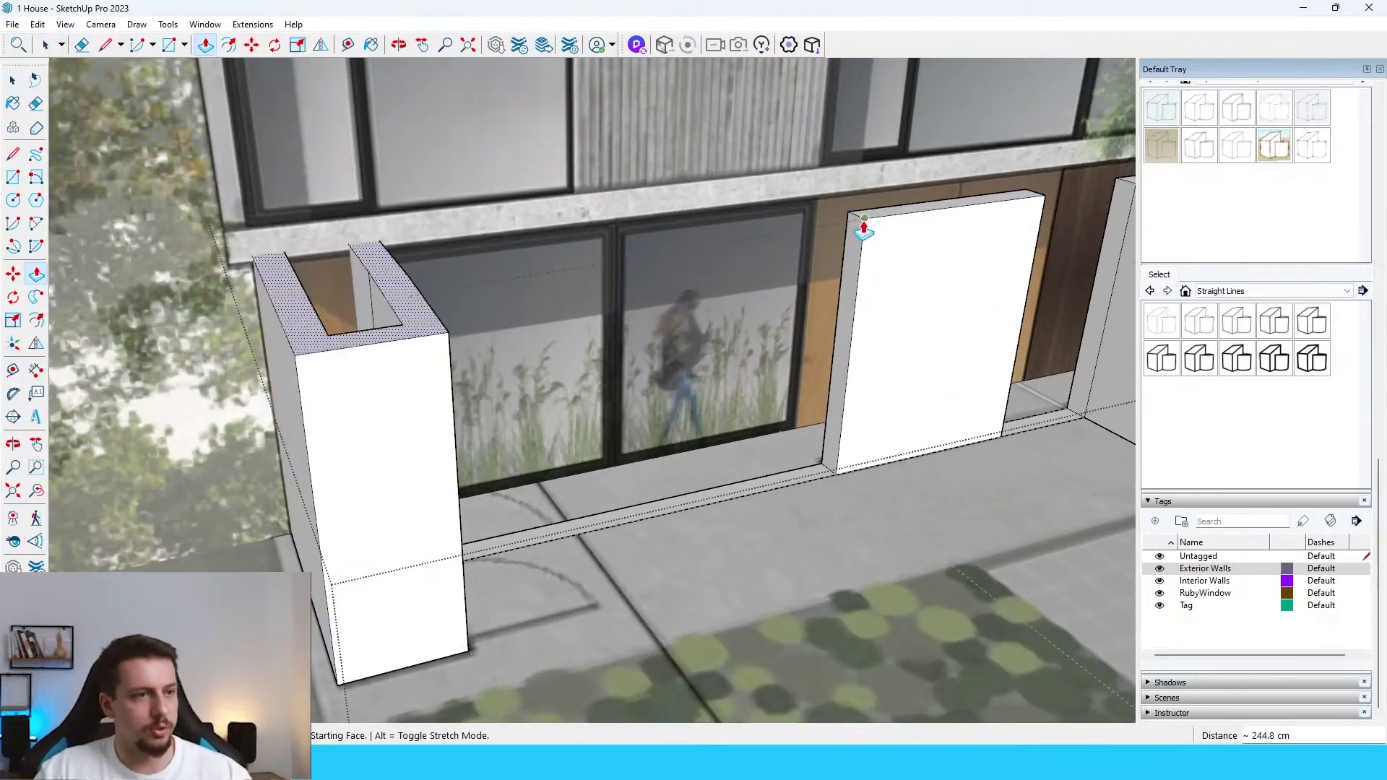
{"action": "left_click", "coordinate": [864, 223]}
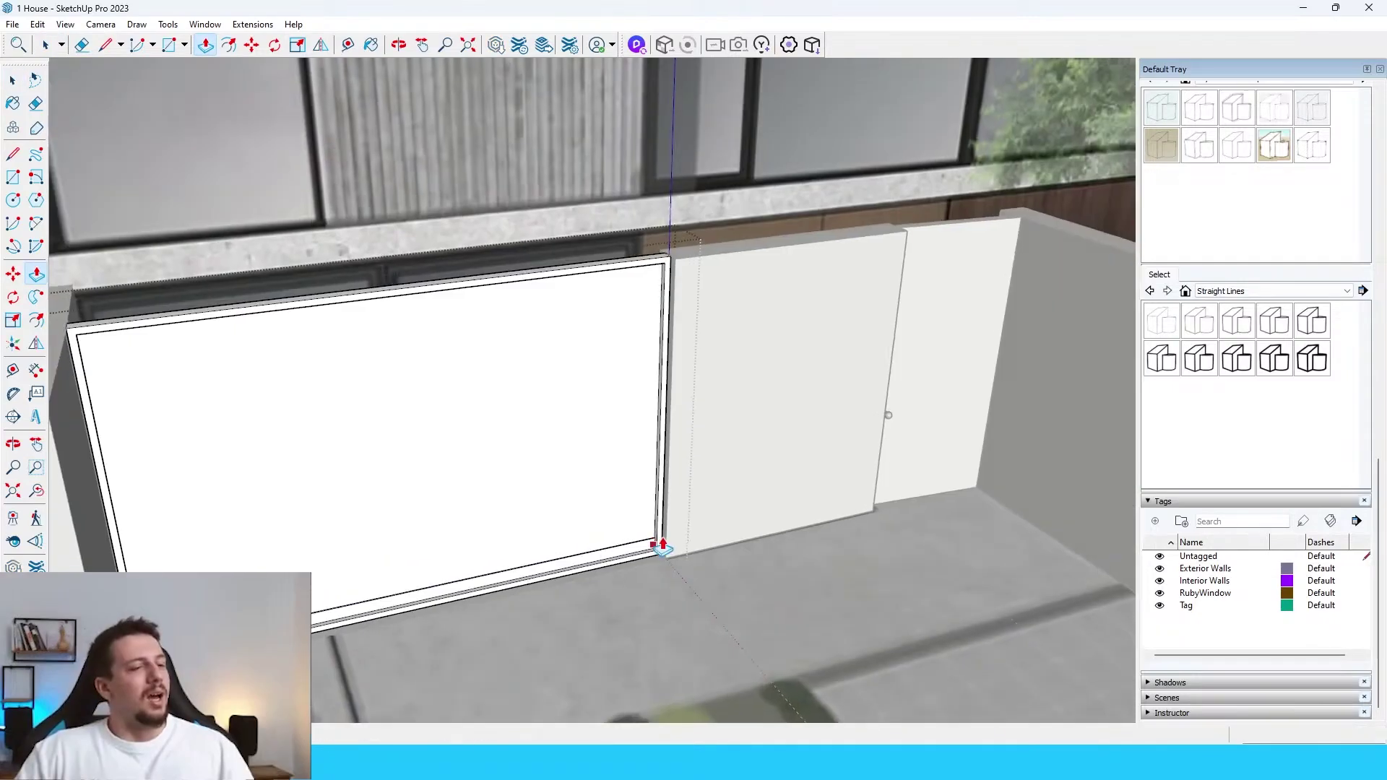
Step: Adjust the front window frame from its inner lower corner with Push/Pull and paint the pane Translucent Glass Gray
{"action": "left_click", "coordinate": [660, 545]}
{"action": "scroll", "coordinate": [659, 541], "scroll_direction": "down", "scroll_amount": 4}
{"action": "scroll", "coordinate": [669, 399], "scroll_direction": "up", "scroll_amount": 3}
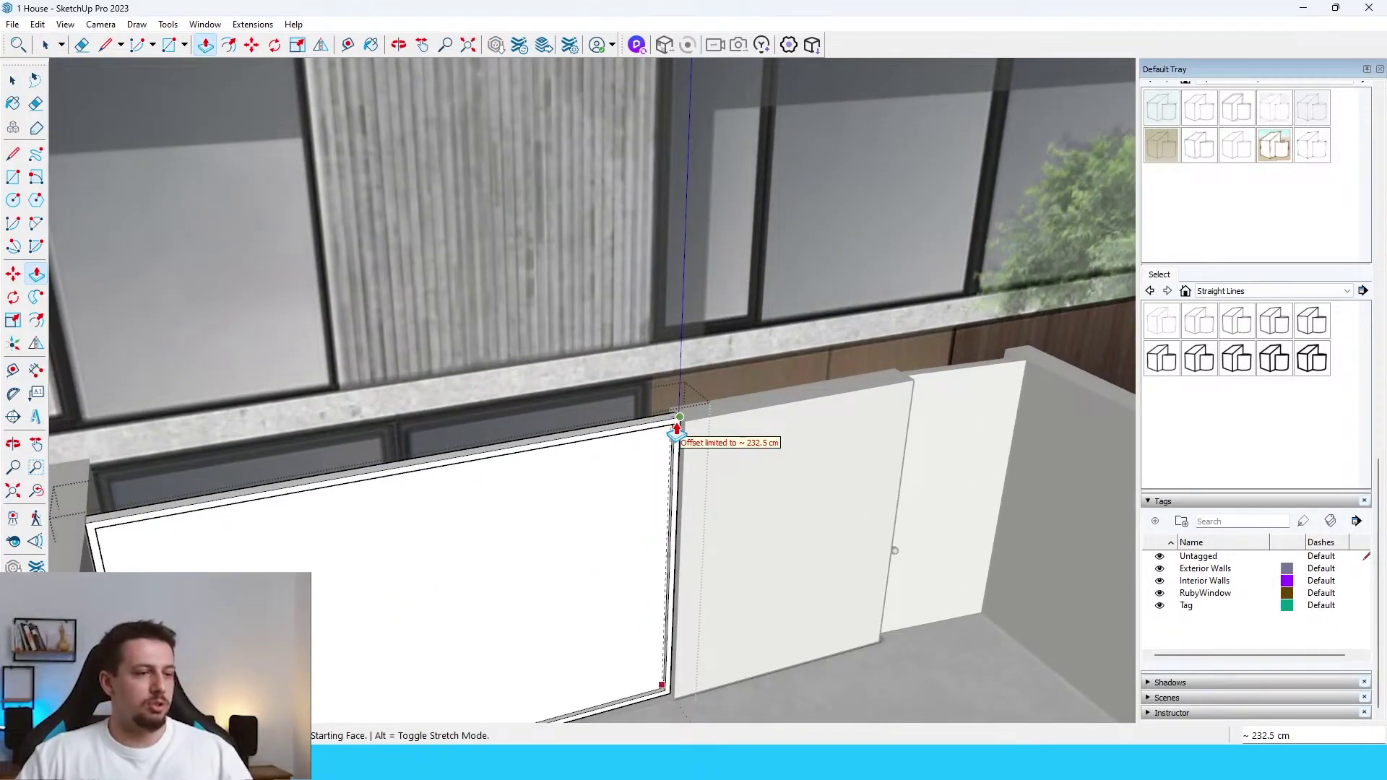
{"action": "scroll", "coordinate": [677, 432], "scroll_direction": "down", "scroll_amount": 5}
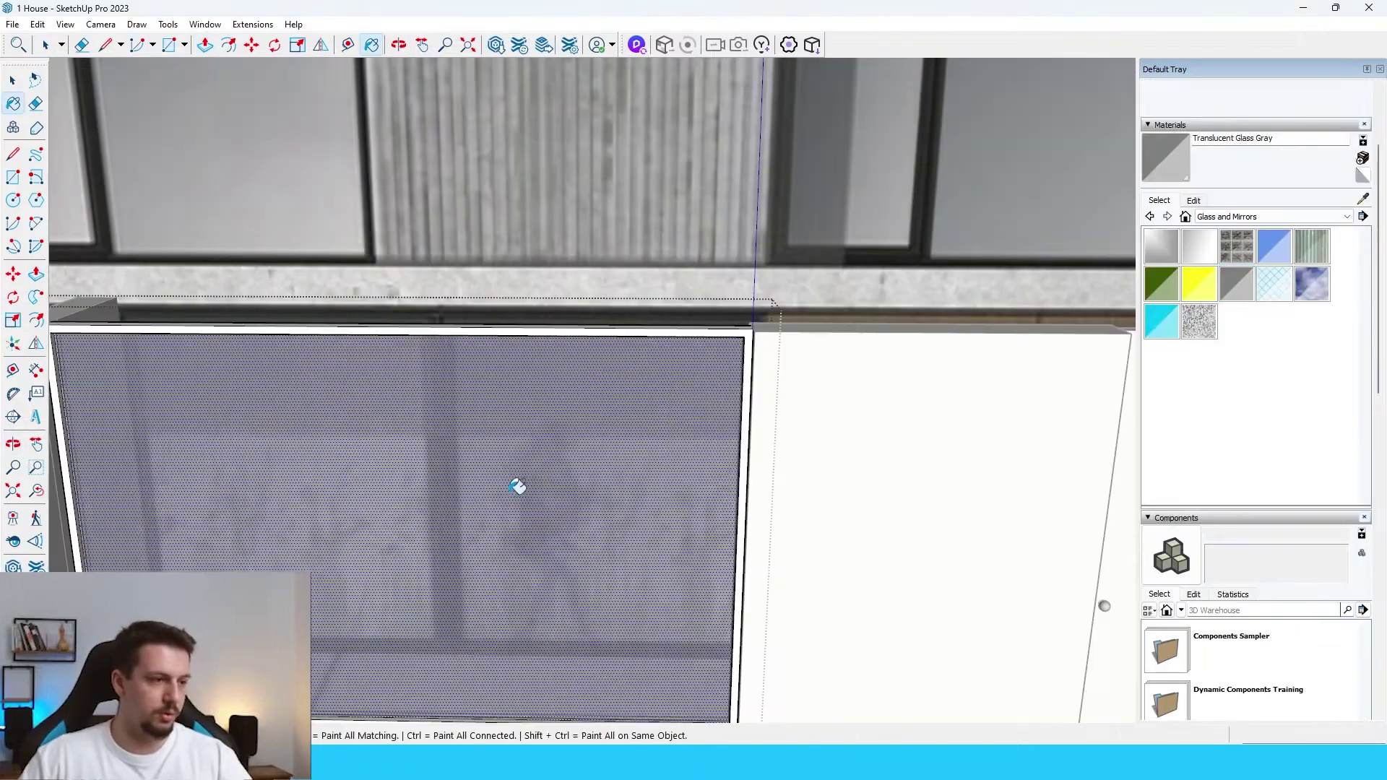
{"action": "scroll", "coordinate": [517, 486], "scroll_direction": "down", "scroll_amount": 5}
{"action": "scroll", "coordinate": [650, 399], "scroll_direction": "up", "scroll_amount": 5}
Step: Paint the hollow exterior wall at the façade's end with the Wood Floor material
{"action": "key", "text": "space"}
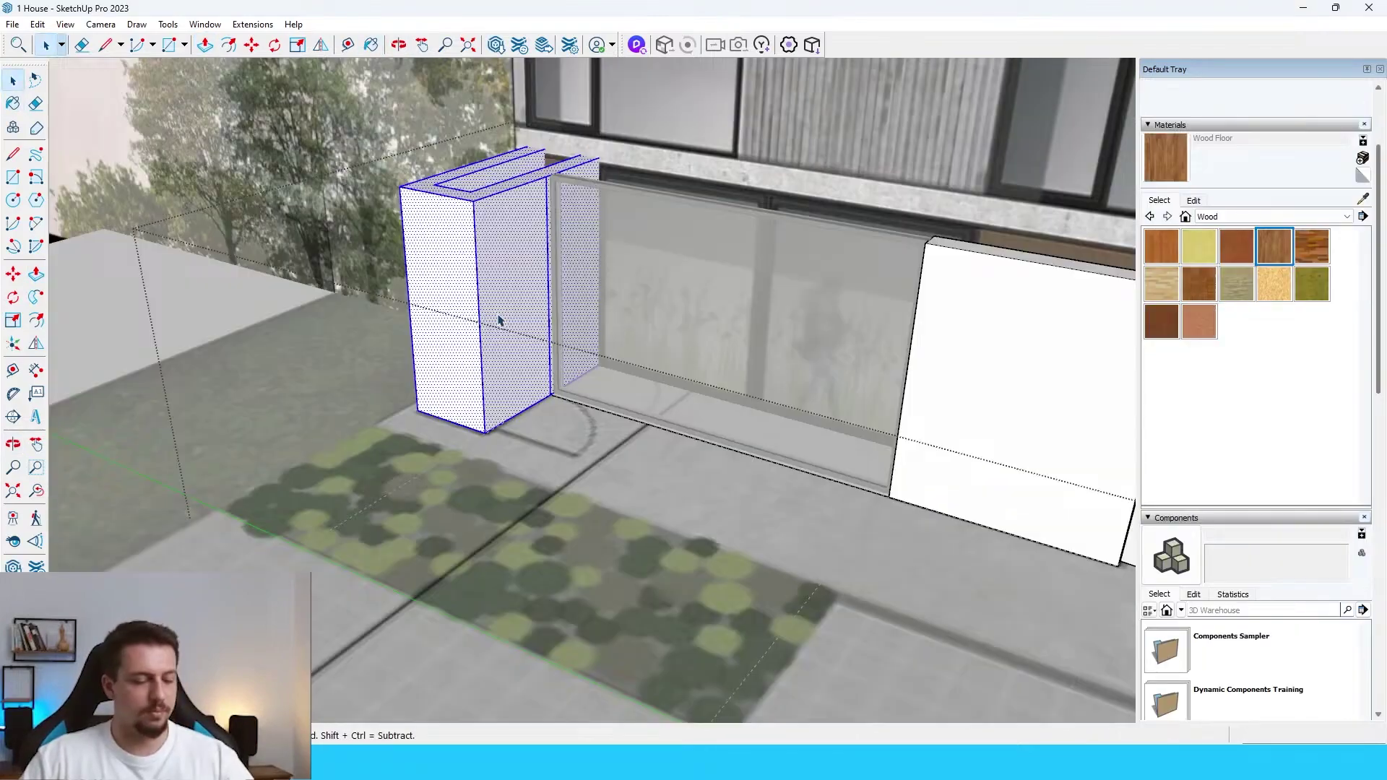
{"action": "key", "text": "b"}
{"action": "left_click", "coordinate": [498, 307]}
{"action": "key", "text": "space"}
Step: Open the object beneath the front window for editing and select its narrow strip face along the window's base
{"action": "scroll", "coordinate": [909, 499], "scroll_direction": "up", "scroll_amount": 5}
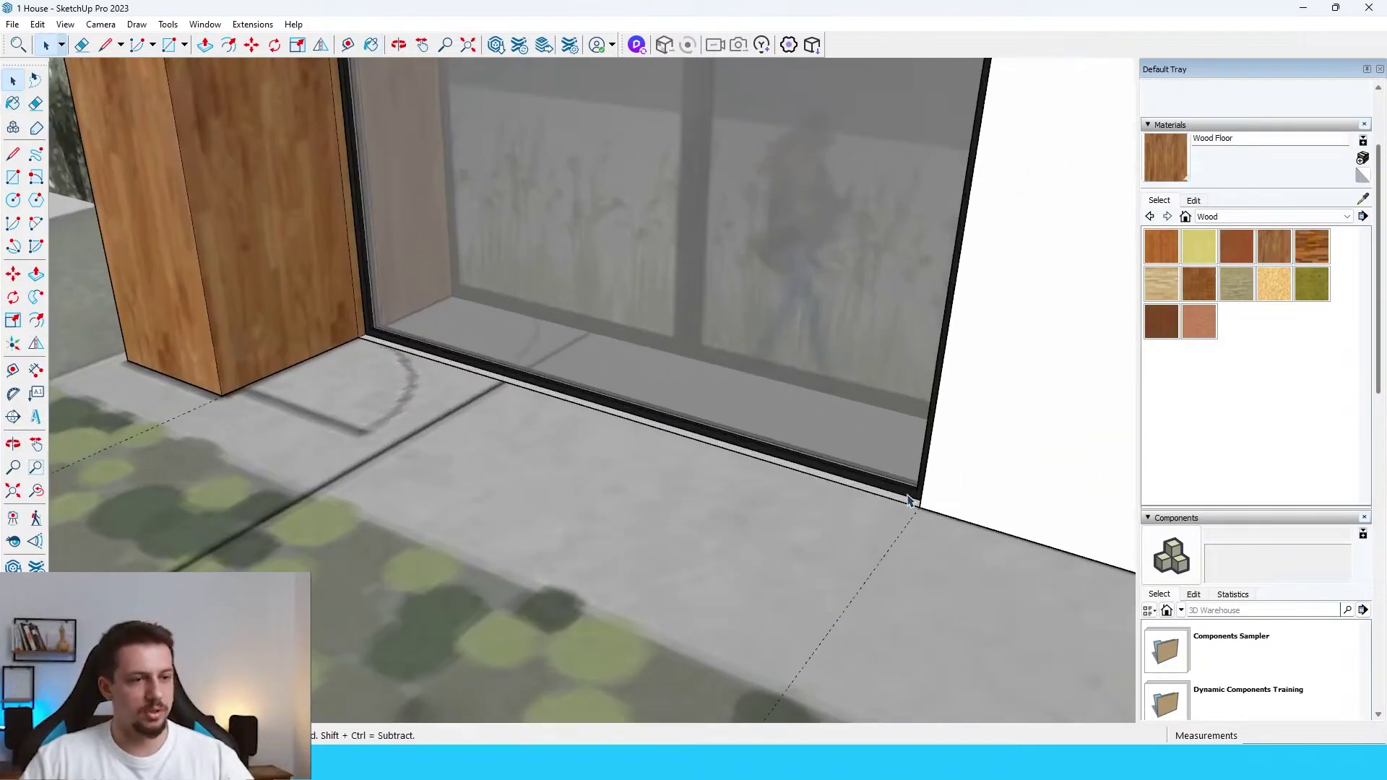
{"action": "scroll", "coordinate": [908, 496], "scroll_direction": "up", "scroll_amount": 1}
{"action": "double_click", "coordinate": [912, 504]}
{"action": "left_click", "coordinate": [903, 501]}
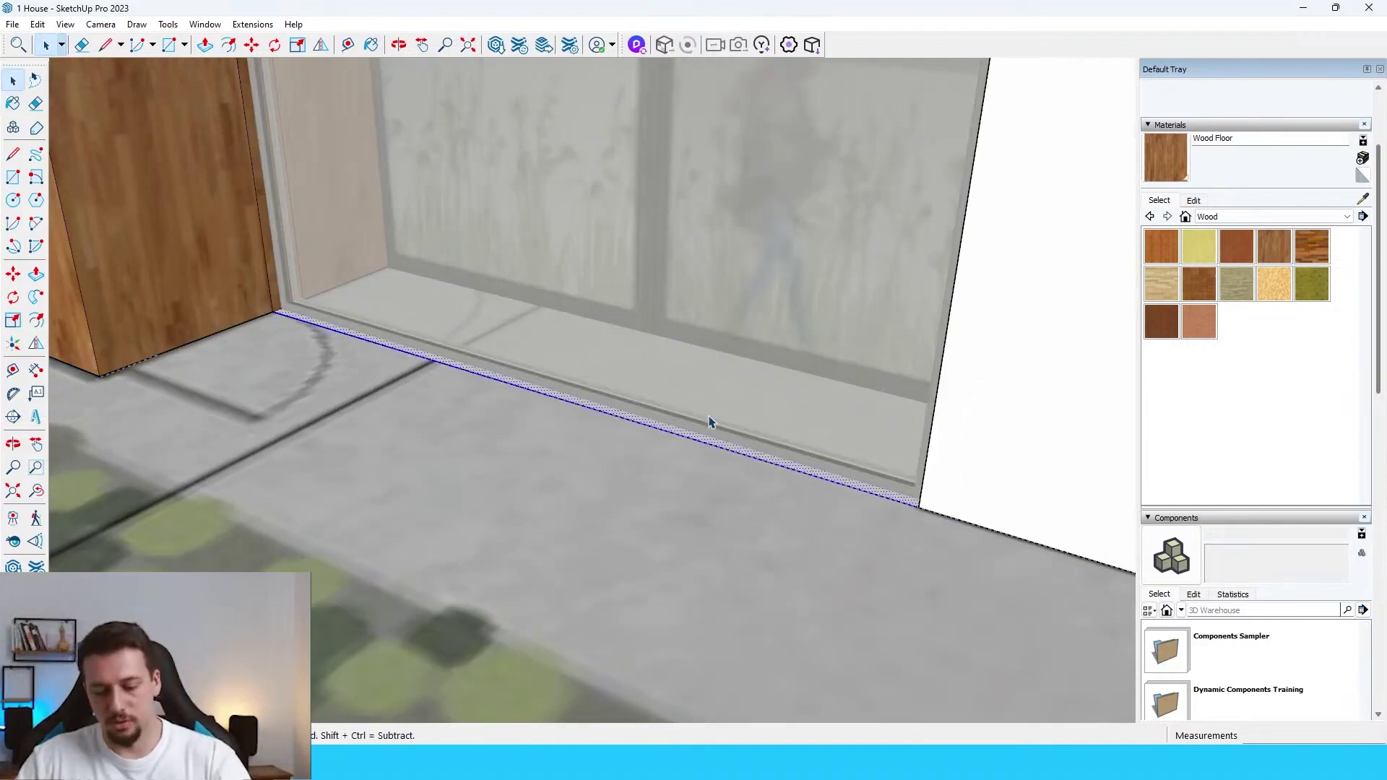
Step: Paint the side and front faces of the projecting patio wall with Wood Veneer 01
{"action": "scroll", "coordinate": [709, 423], "scroll_direction": "down", "scroll_amount": 10}
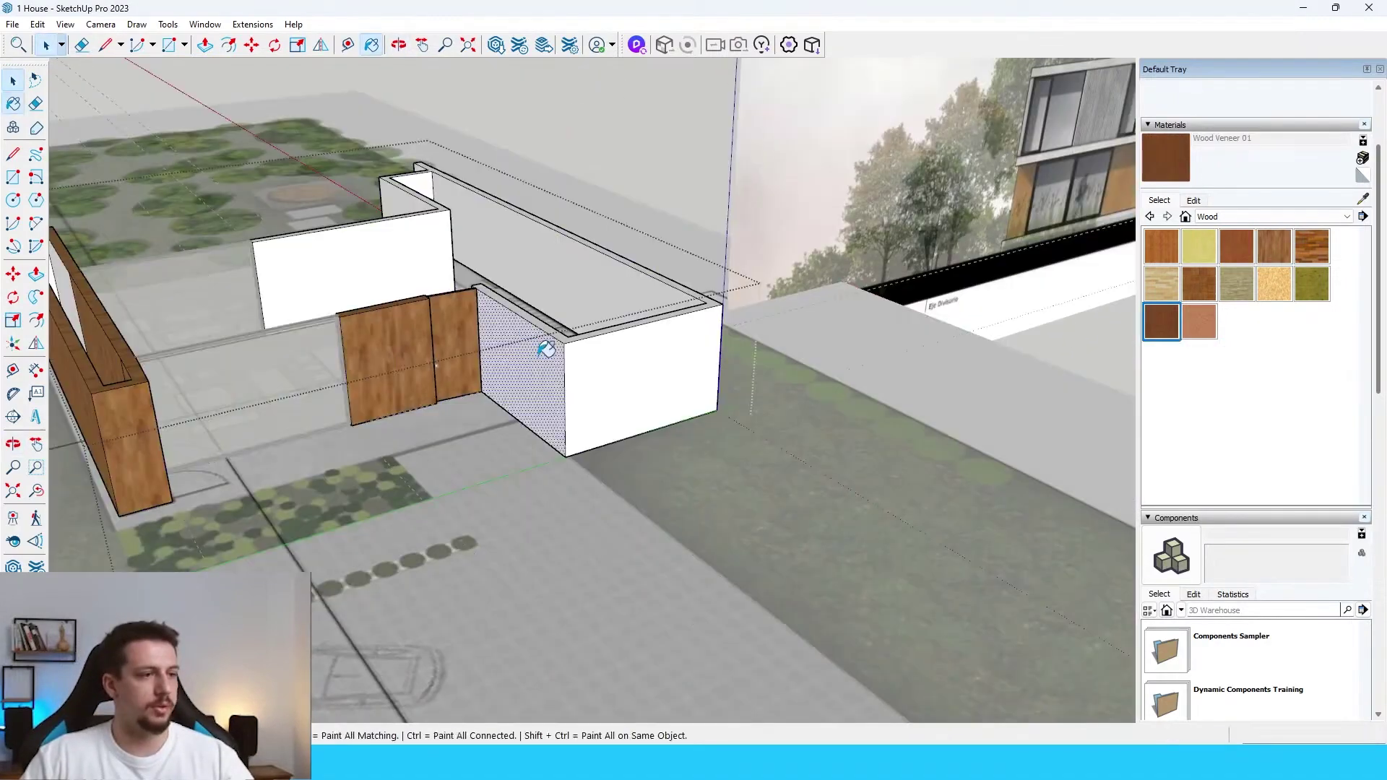
{"action": "left_click", "coordinate": [548, 348]}
{"action": "left_click", "coordinate": [675, 332]}
{"action": "middle_click_drag", "start_coordinate": [674, 332], "coordinate": [176, 341]}
{"action": "key", "text": "space"}
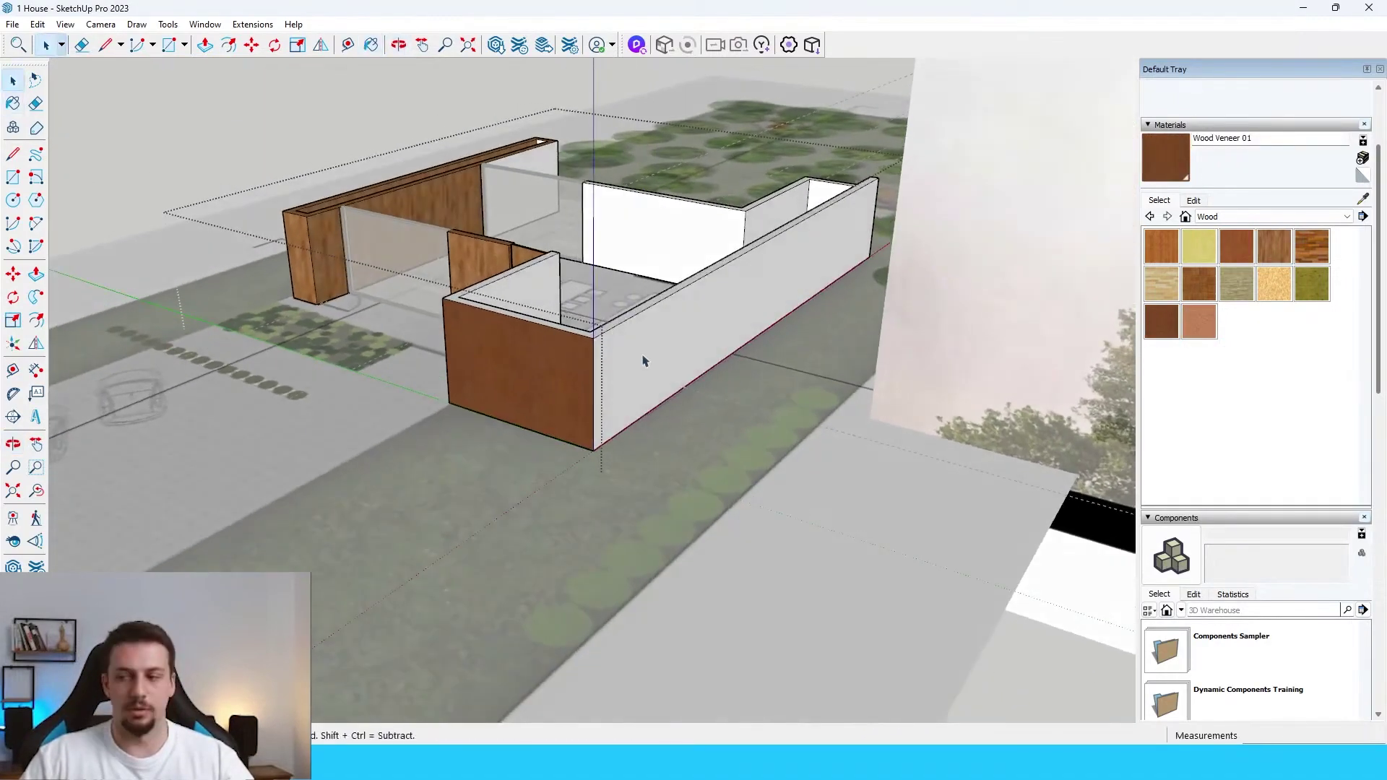
Step: Open the exterior walls for editing and paint the long side wall's outer face with Wood Veneer 01
{"action": "middle_click_drag", "start_coordinate": [680, 354], "coordinate": [653, 432]}
{"action": "double_click", "coordinate": [650, 412]}
{"action": "left_click", "coordinate": [665, 381]}
{"action": "key", "text": "b"}
{"action": "left_click", "coordinate": [665, 380]}
{"action": "key", "text": "space"}
{"action": "key", "text": "Escape"}
{"action": "middle_click_drag", "start_coordinate": [459, 368], "coordinate": [833, 306]}
{"action": "scroll", "coordinate": [832, 304], "scroll_direction": "down", "scroll_amount": 5}
{"action": "scroll", "coordinate": [536, 480], "scroll_direction": "up", "scroll_amount": 10}
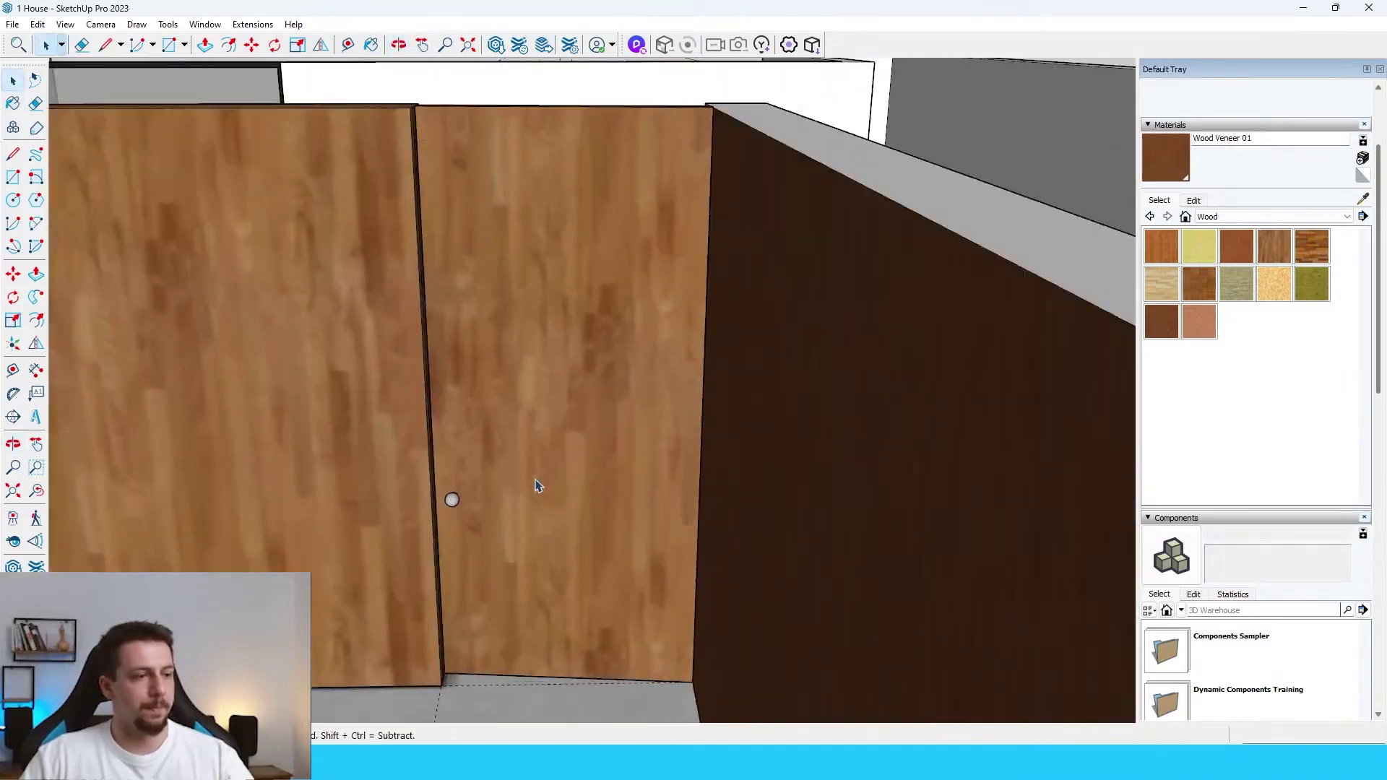
{"action": "key", "text": "space"}
{"action": "scroll", "coordinate": [383, 534], "scroll_direction": "down", "scroll_amount": 10}
{"action": "middle_click_drag", "start_coordinate": [403, 486], "coordinate": [614, 343]}
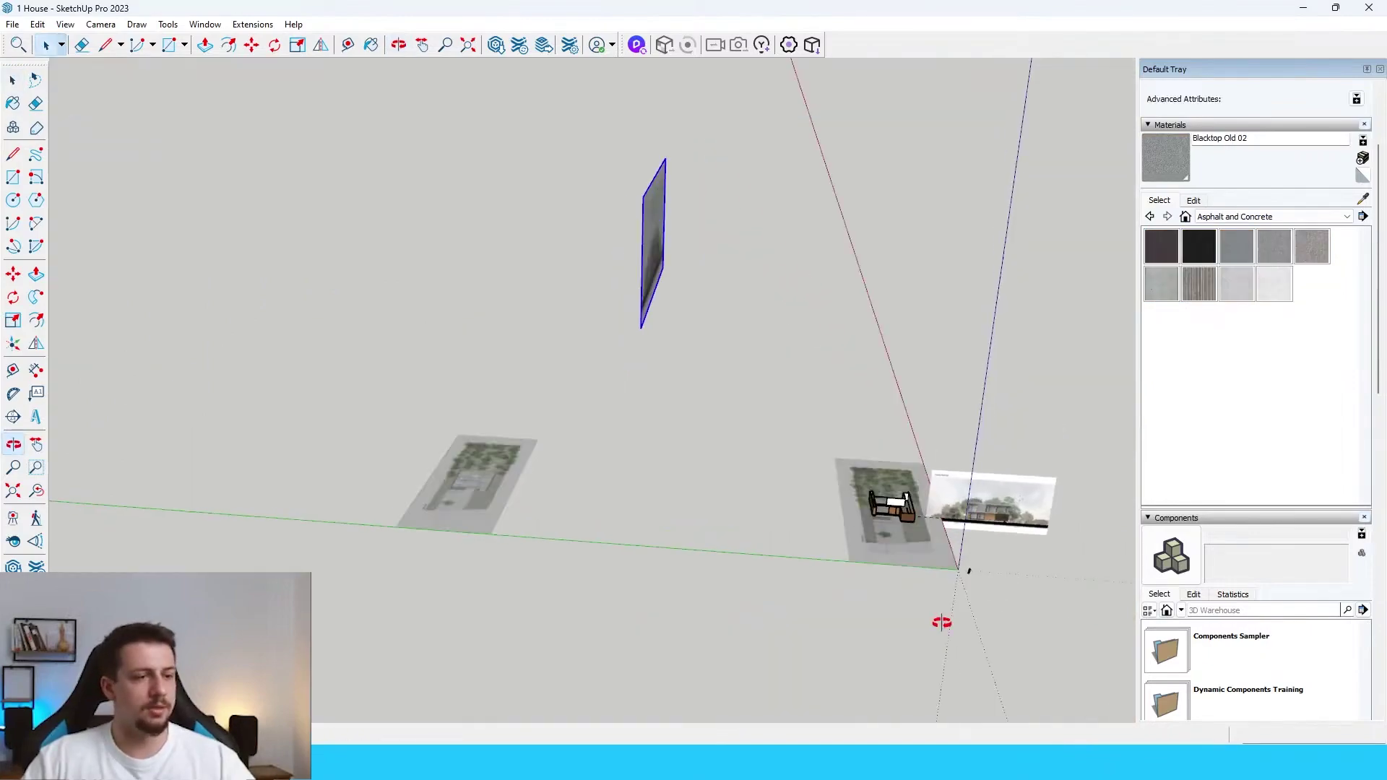
Step: Move the upper-floor plan image about 9757 cm so it lies beside the ground-floor plan
{"action": "key", "text": "m"}
{"action": "scroll", "coordinate": [861, 554], "scroll_direction": "up", "scroll_amount": 10}
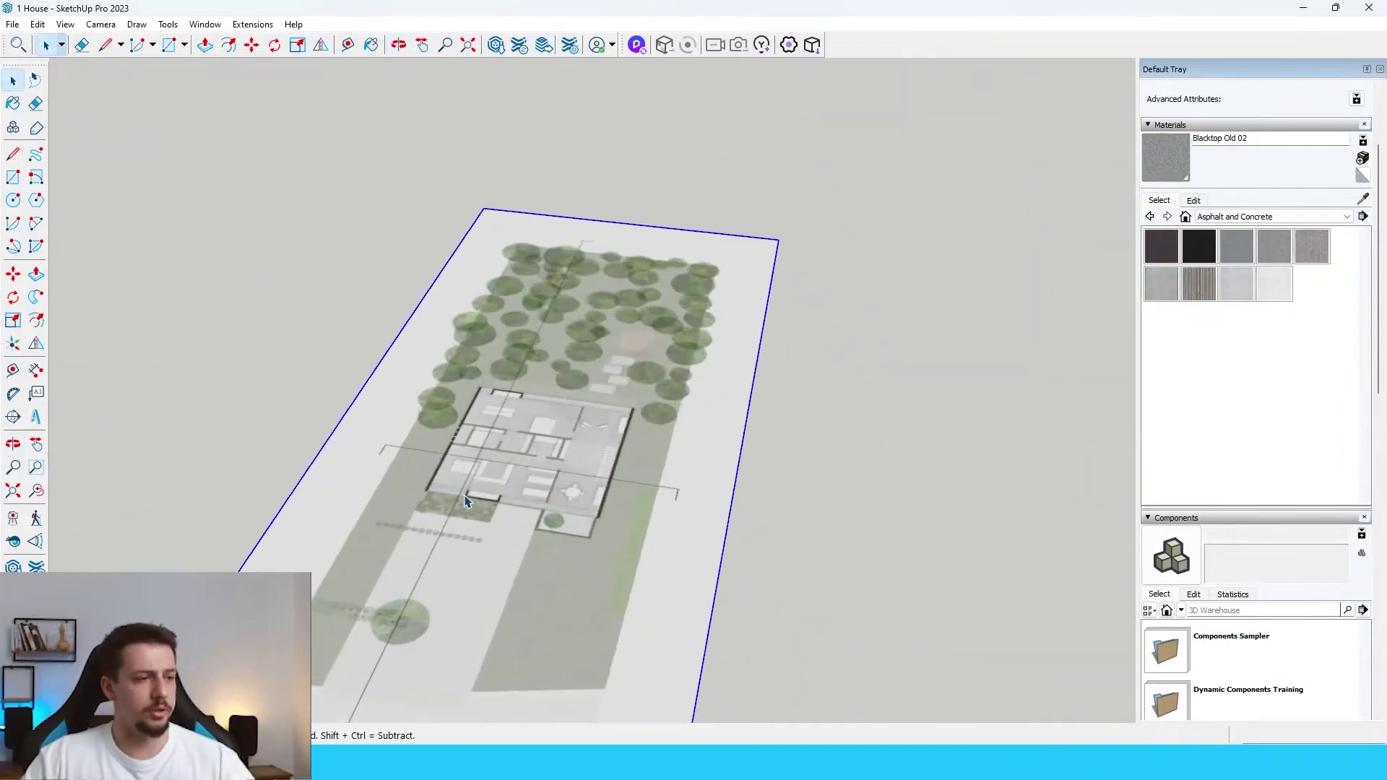
{"action": "scroll", "coordinate": [824, 555], "scroll_direction": "up", "scroll_amount": 3}
{"action": "scroll", "coordinate": [820, 542], "scroll_direction": "down", "scroll_amount": 2}
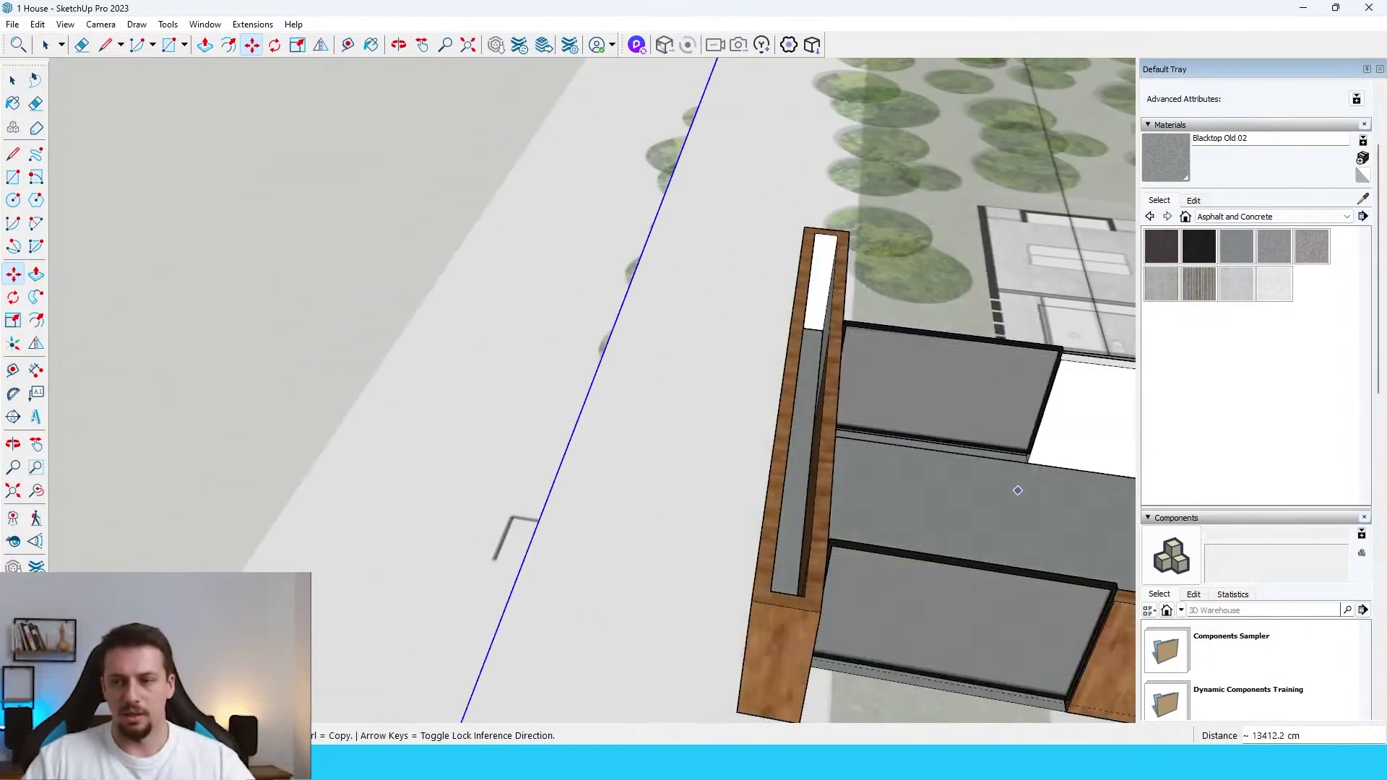
{"action": "scroll", "coordinate": [495, 489], "scroll_direction": "down", "scroll_amount": 6}
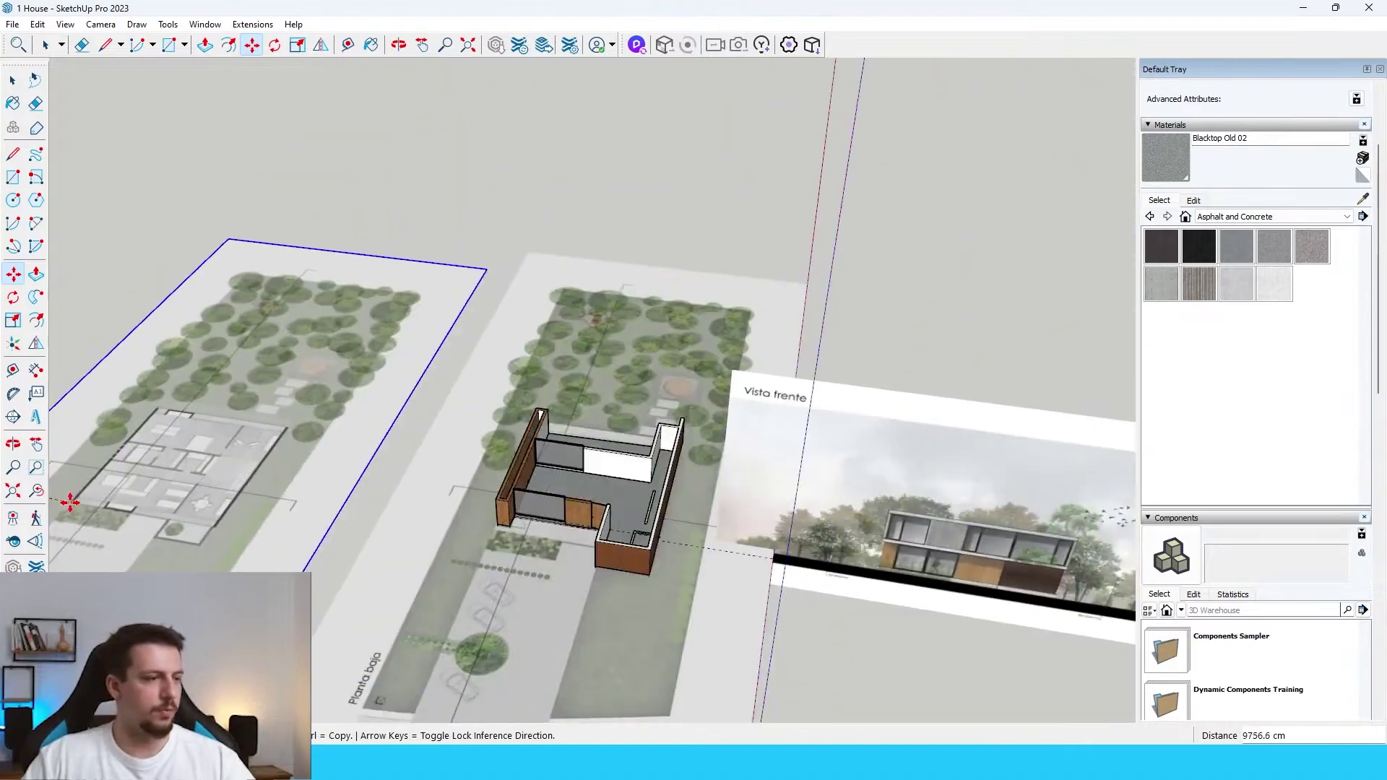
{"action": "left_click", "coordinate": [71, 505]}
{"action": "scroll", "coordinate": [144, 528], "scroll_direction": "up", "scroll_amount": 1}
Step: Move the upper-floor plan image by its terrace's outer corner onto the matching corner of the modelled exterior walls
{"action": "scroll", "coordinate": [154, 532], "scroll_direction": "up", "scroll_amount": 5}
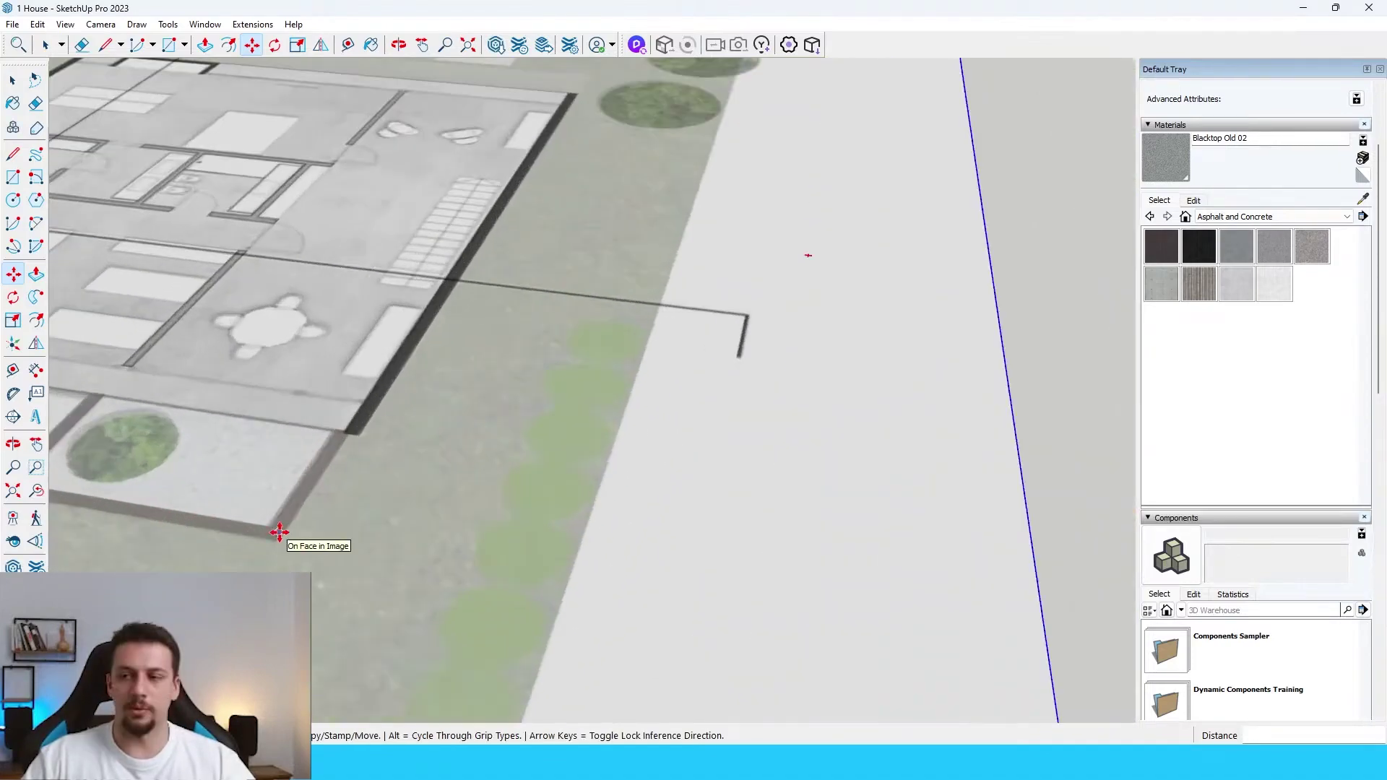
{"action": "scroll", "coordinate": [278, 533], "scroll_direction": "up", "scroll_amount": 3}
{"action": "left_click", "coordinate": [282, 540]}
{"action": "scroll", "coordinate": [180, 480], "scroll_direction": "down", "scroll_amount": 8}
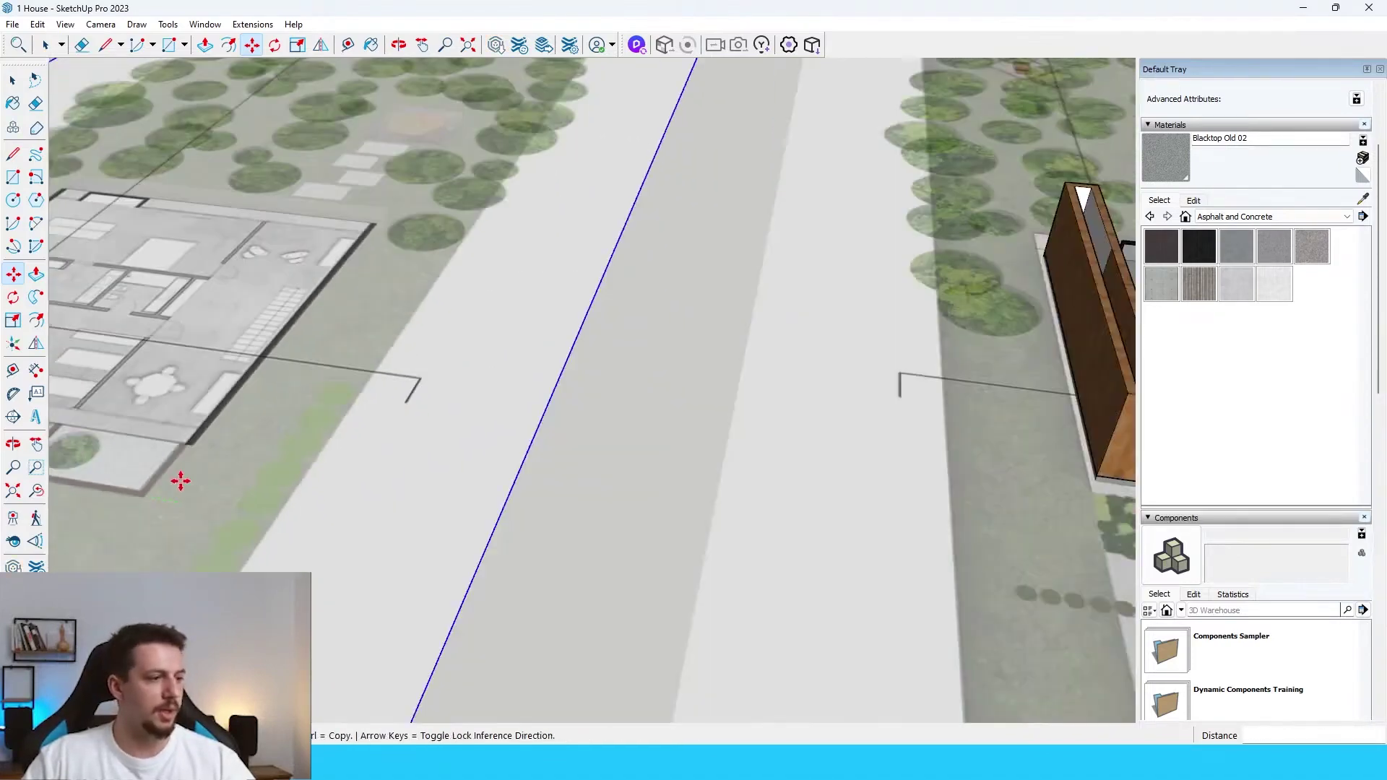
{"action": "scroll", "coordinate": [518, 520], "scroll_direction": "up", "scroll_amount": 4}
{"action": "scroll", "coordinate": [547, 546], "scroll_direction": "up", "scroll_amount": 3}
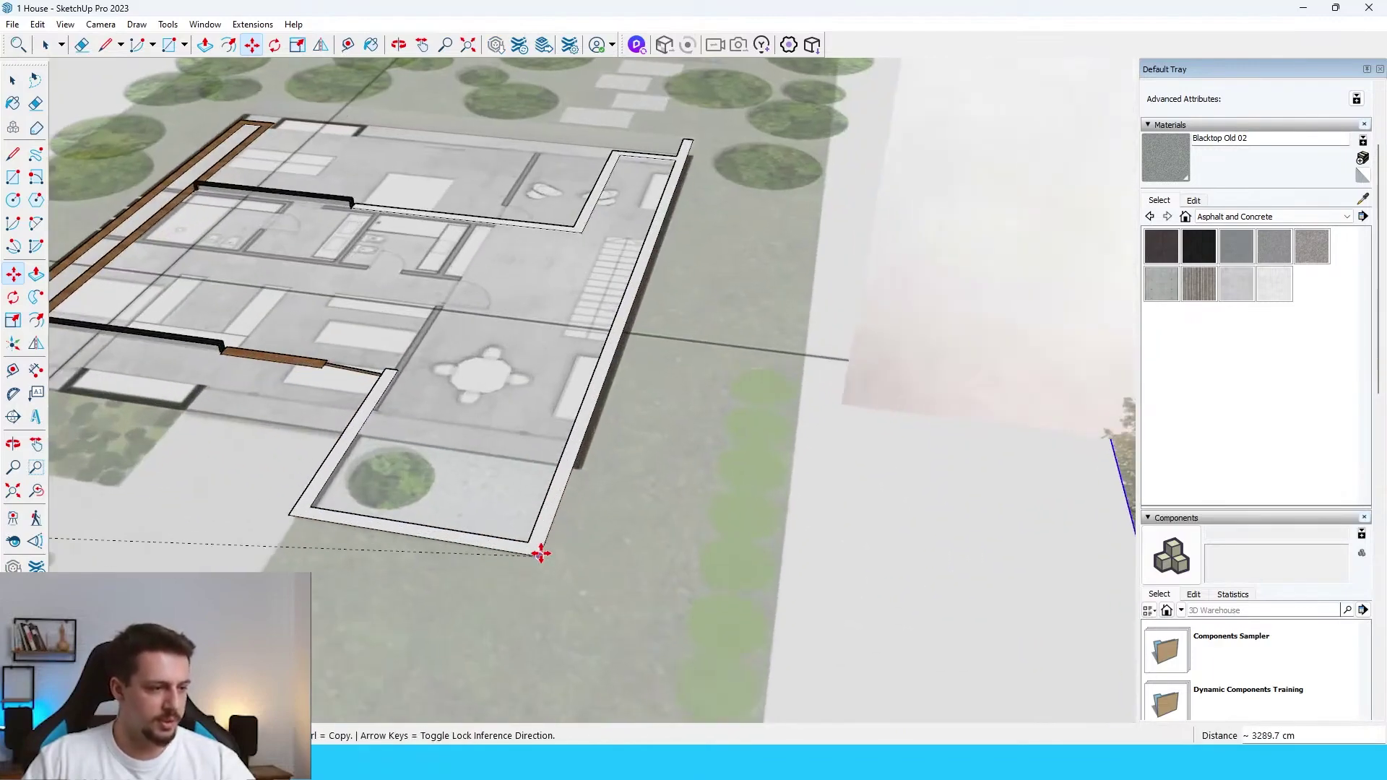
{"action": "left_click", "coordinate": [541, 555]}
{"action": "scroll", "coordinate": [735, 588], "scroll_direction": "down", "scroll_amount": 5}
{"action": "middle_click_drag", "start_coordinate": [328, 428], "coordinate": [304, 545]}
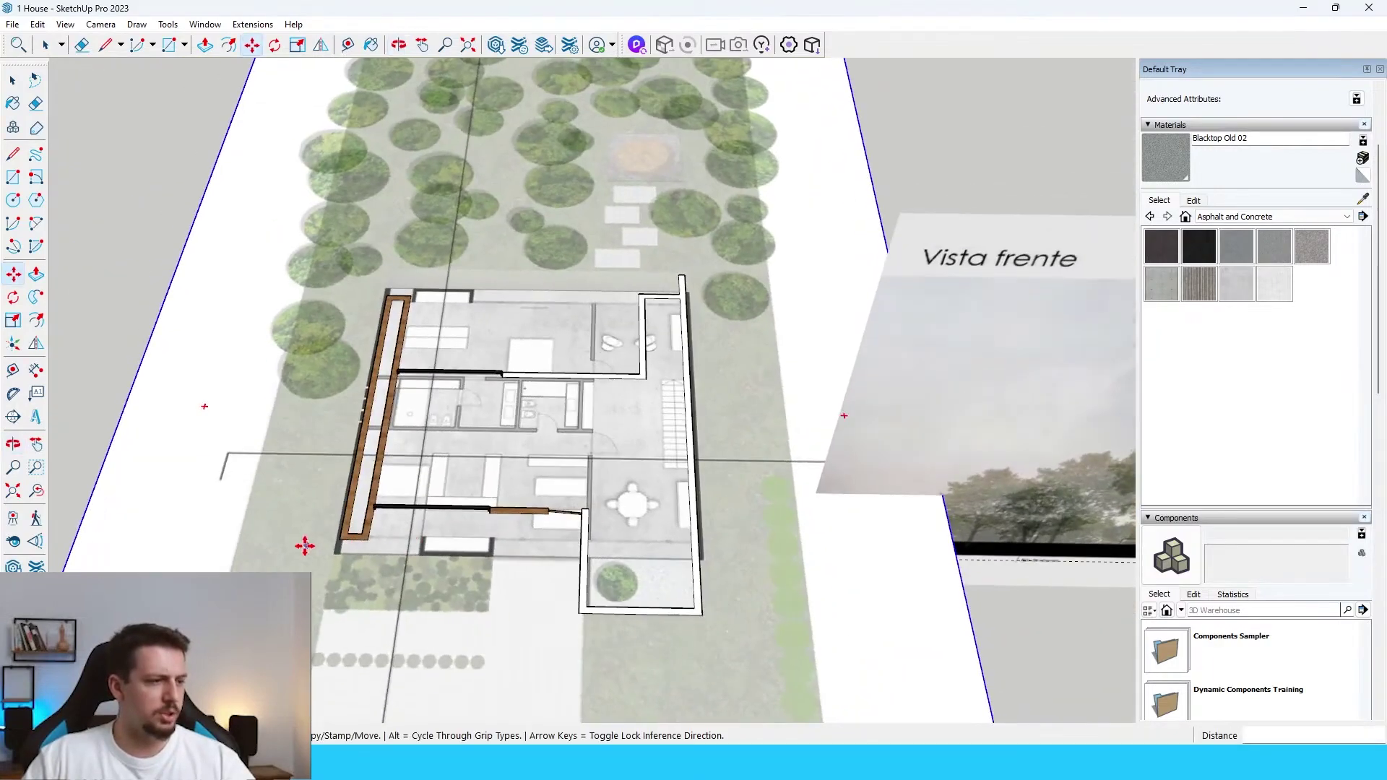
Step: Trace the outer edge of the upper floor's L-shaped interior wall from the front wall up and across to the side exterior wall
{"action": "scroll", "coordinate": [303, 545], "scroll_direction": "up", "scroll_amount": 2}
{"action": "key", "text": "space"}
{"action": "scroll", "coordinate": [712, 525], "scroll_direction": "down", "scroll_amount": 3}
{"action": "scroll", "coordinate": [712, 525], "scroll_direction": "down", "scroll_amount": 1}
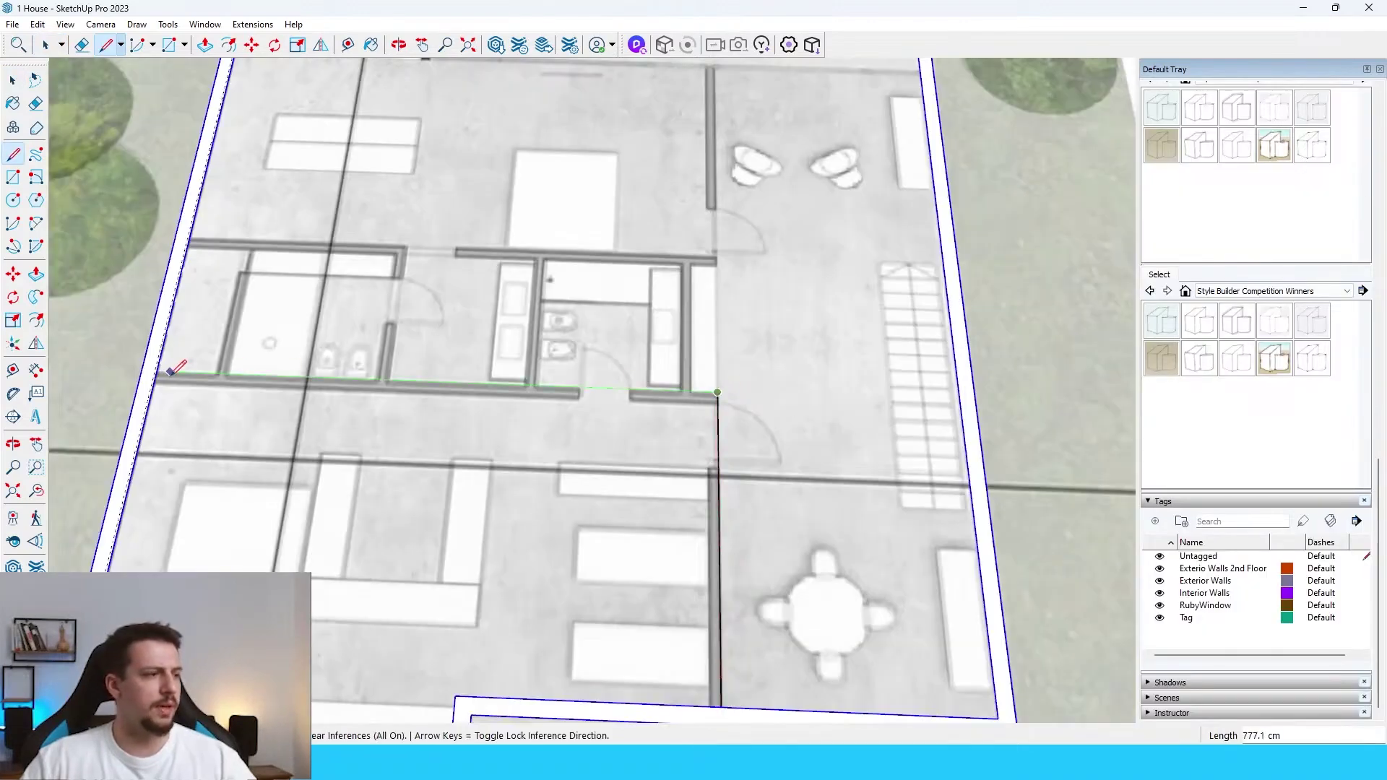
{"action": "scroll", "coordinate": [160, 384], "scroll_direction": "up", "scroll_amount": 4}
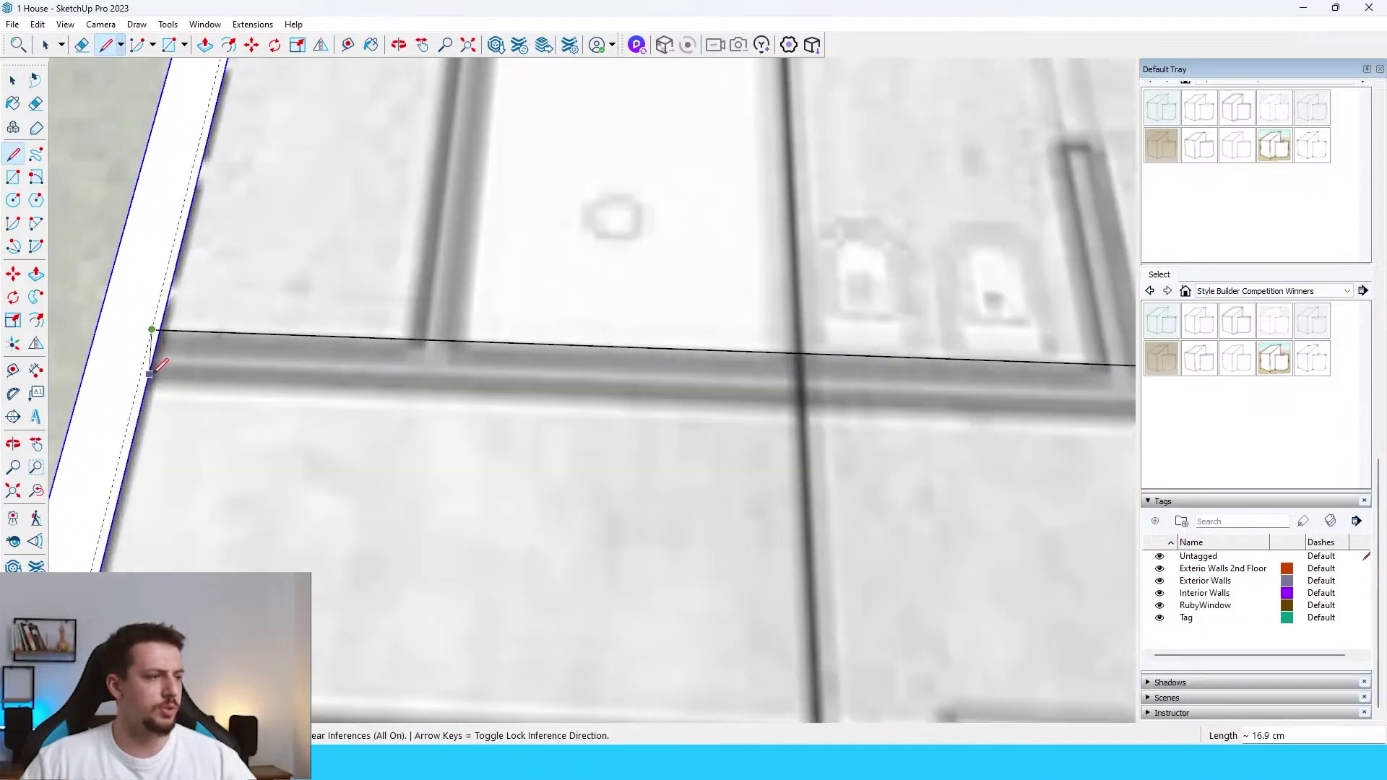
Step: Draw the interior wall's end about 16.9 cm thick and trace its inner edge back to the front wall to close the L-shaped outline
{"action": "scroll", "coordinate": [148, 381], "scroll_direction": "down", "scroll_amount": 3}
{"action": "scroll", "coordinate": [749, 386], "scroll_direction": "up", "scroll_amount": 4}
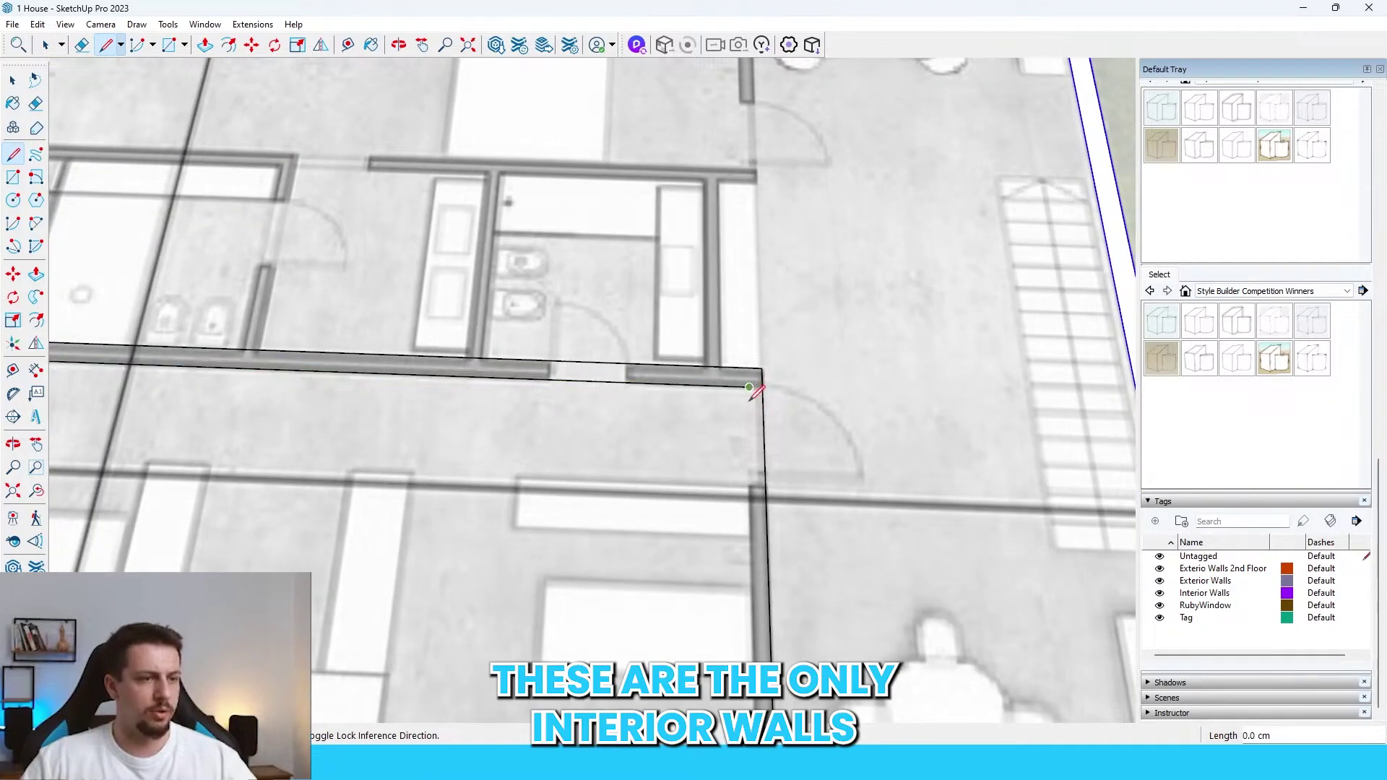
{"action": "scroll", "coordinate": [752, 391], "scroll_direction": "down", "scroll_amount": 5}
{"action": "scroll", "coordinate": [745, 549], "scroll_direction": "up", "scroll_amount": 3}
{"action": "key", "text": "space"}
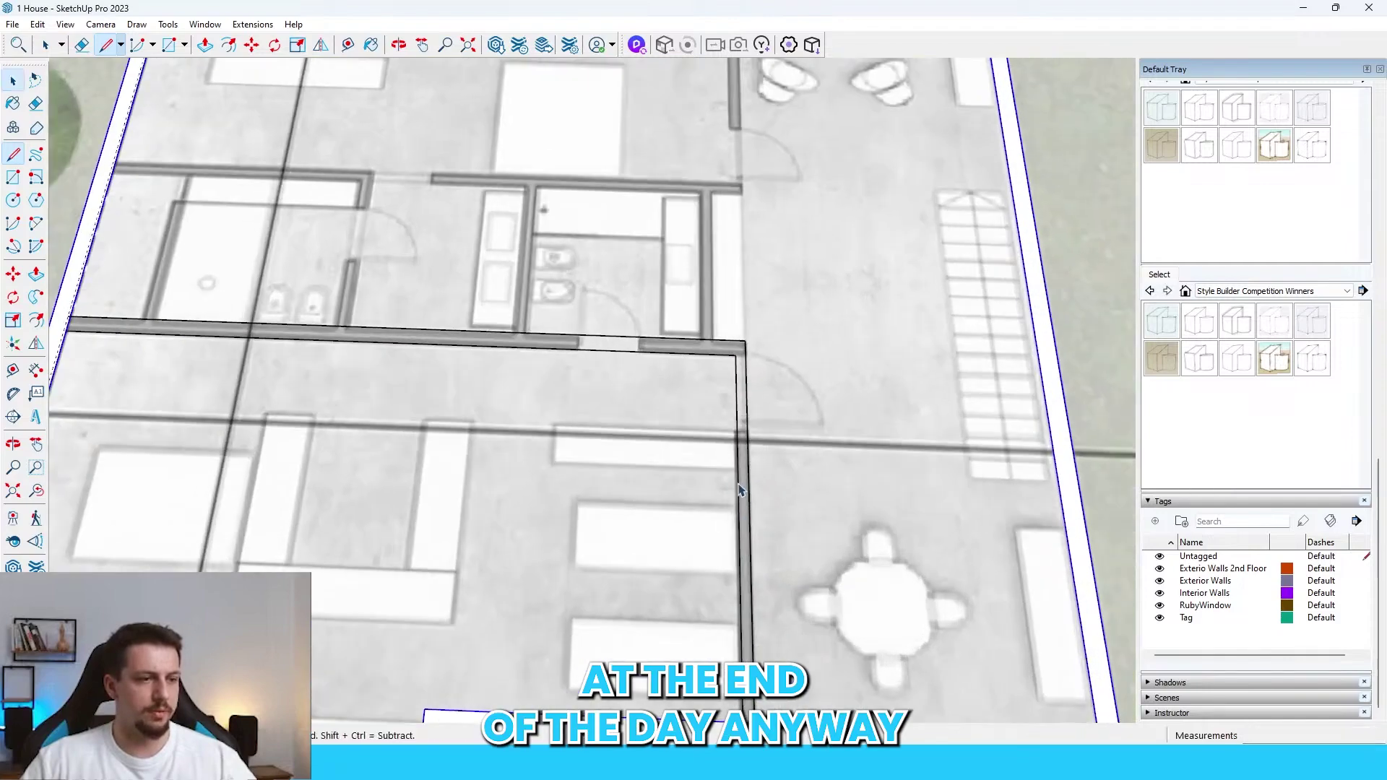
{"action": "scroll", "coordinate": [748, 480], "scroll_direction": "down", "scroll_amount": 4}
{"action": "left_click", "coordinate": [14, 154]}
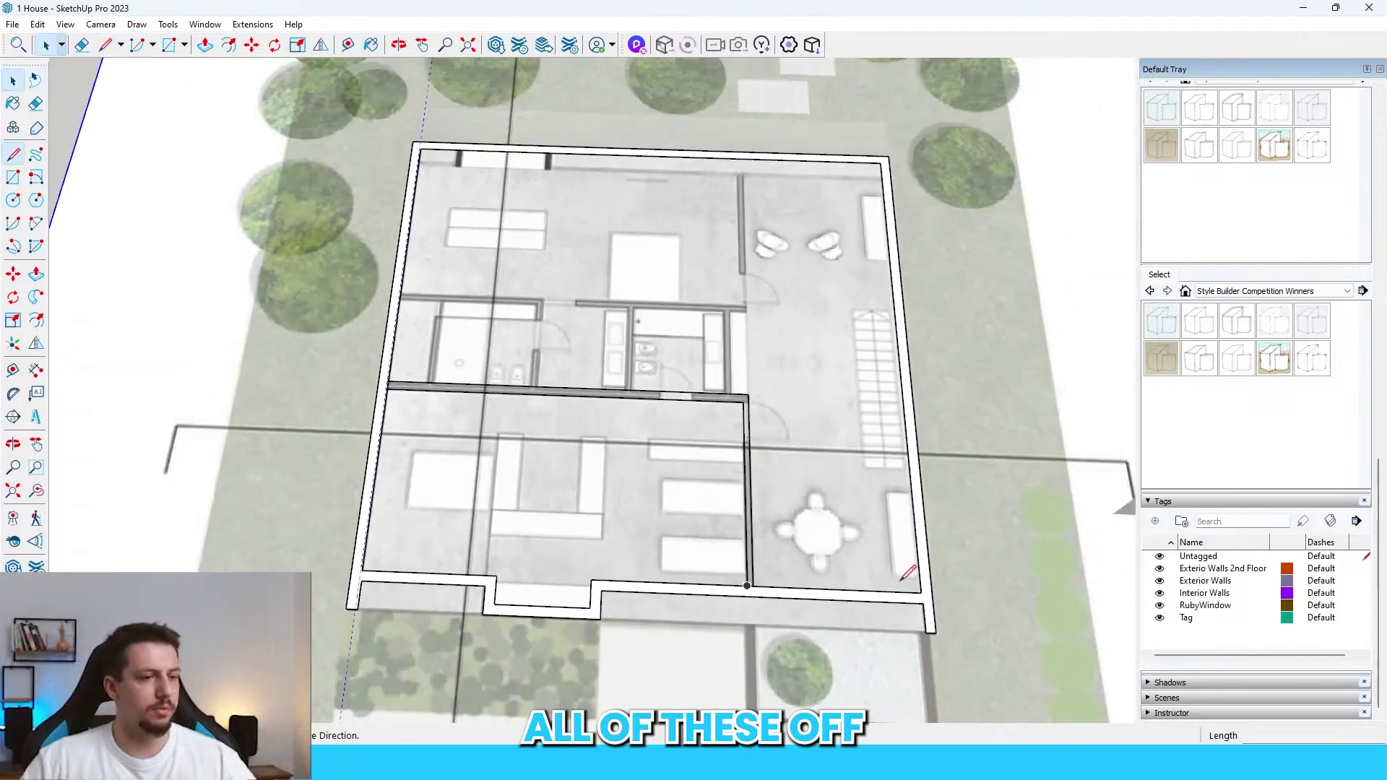
{"action": "key", "text": "space"}
{"action": "scroll", "coordinate": [907, 573], "scroll_direction": "down", "scroll_amount": 2}
{"action": "middle_click_drag", "start_coordinate": [907, 573], "coordinate": [793, 529]}
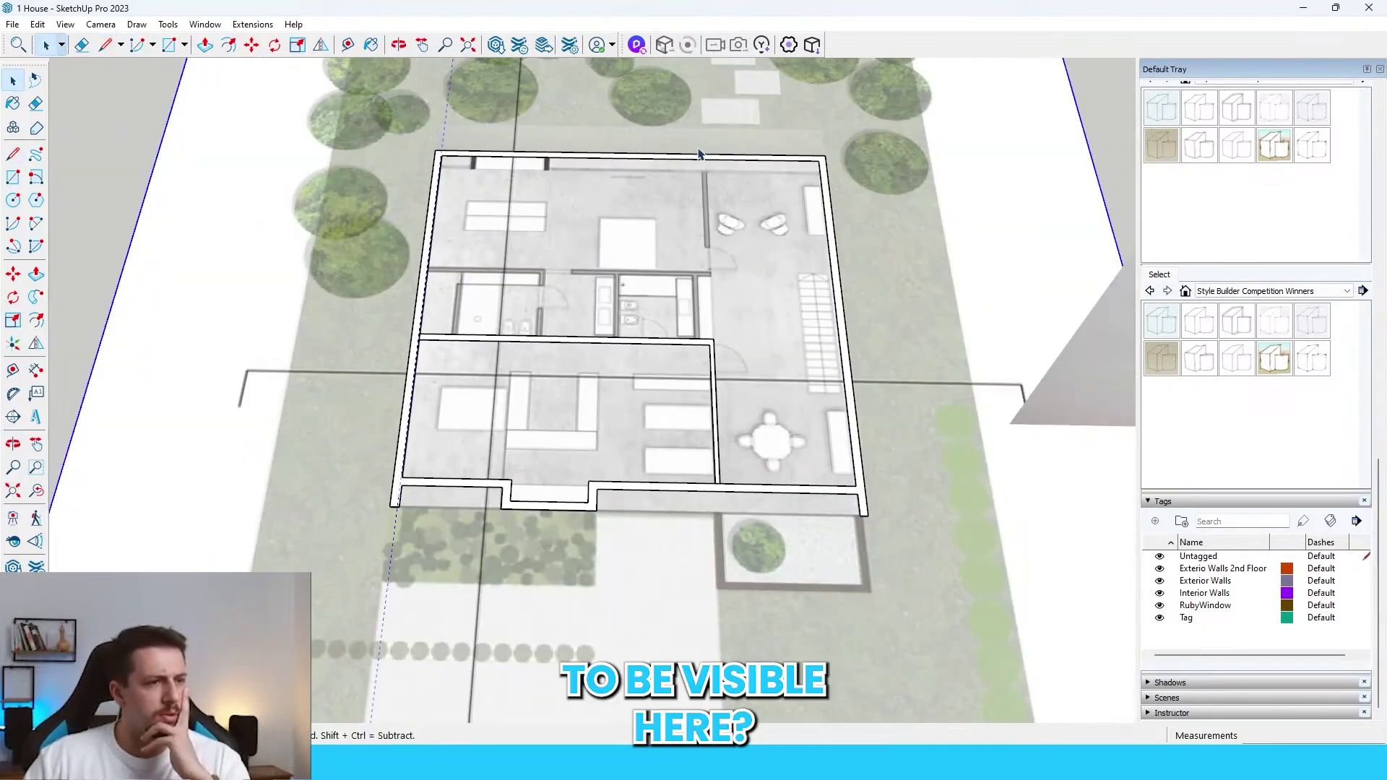
Step: Trace the recessed window line at the back facade from the projecting window box to the opposite exterior side wall
{"action": "scroll", "coordinate": [723, 143], "scroll_direction": "up", "scroll_amount": 3}
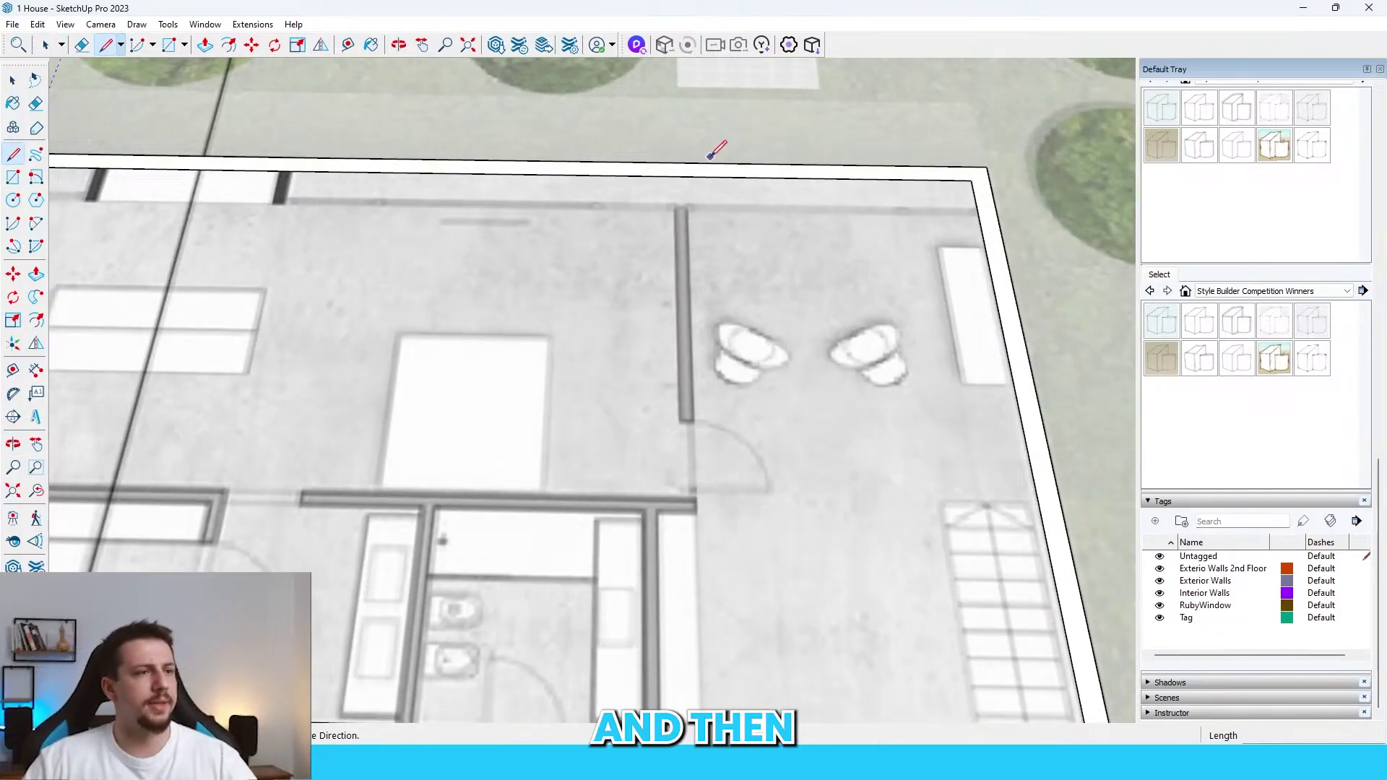
{"action": "scroll", "coordinate": [564, 207], "scroll_direction": "down", "scroll_amount": 3}
{"action": "scroll", "coordinate": [453, 205], "scroll_direction": "up", "scroll_amount": 5}
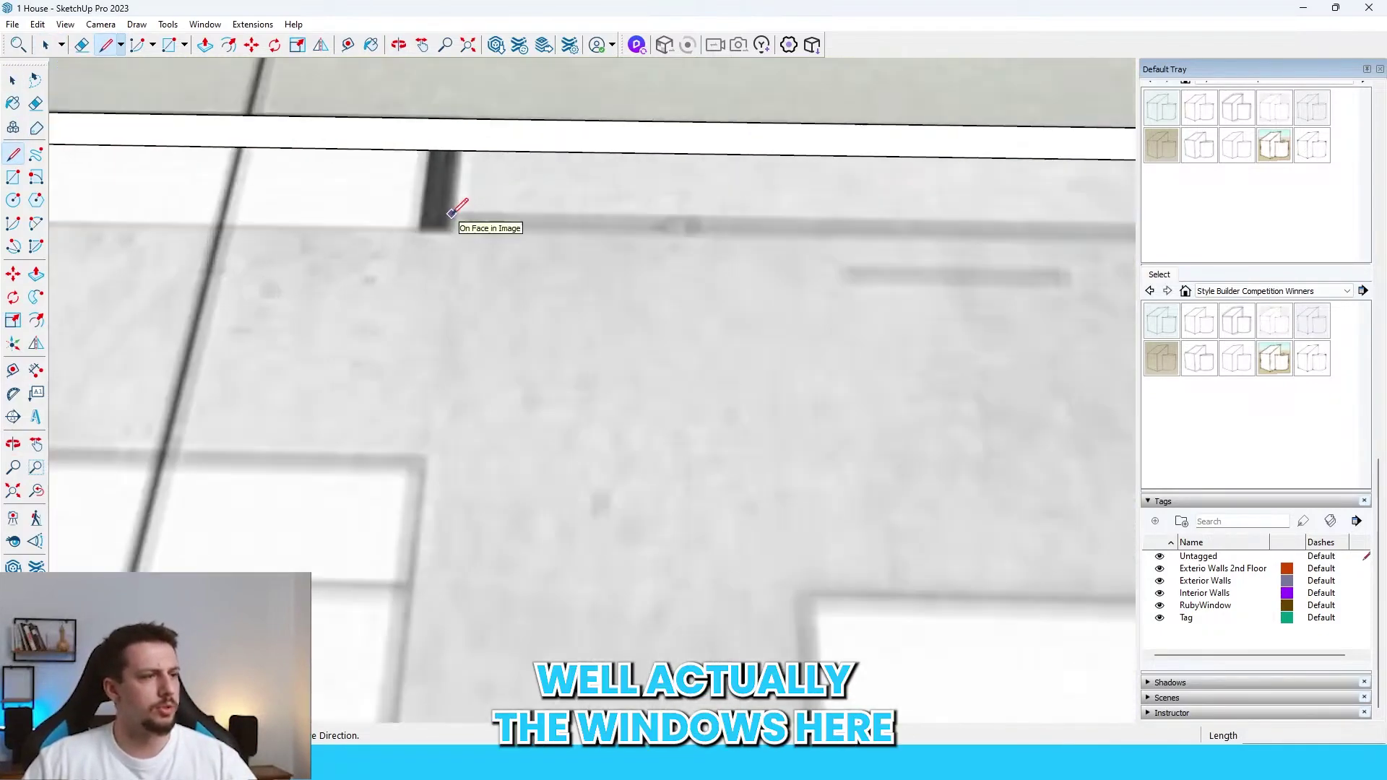
{"action": "left_click", "coordinate": [452, 211]}
{"action": "scroll", "coordinate": [883, 223], "scroll_direction": "down", "scroll_amount": 5}
{"action": "scroll", "coordinate": [728, 188], "scroll_direction": "up", "scroll_amount": 5}
{"action": "scroll", "coordinate": [927, 181], "scroll_direction": "down", "scroll_amount": 2}
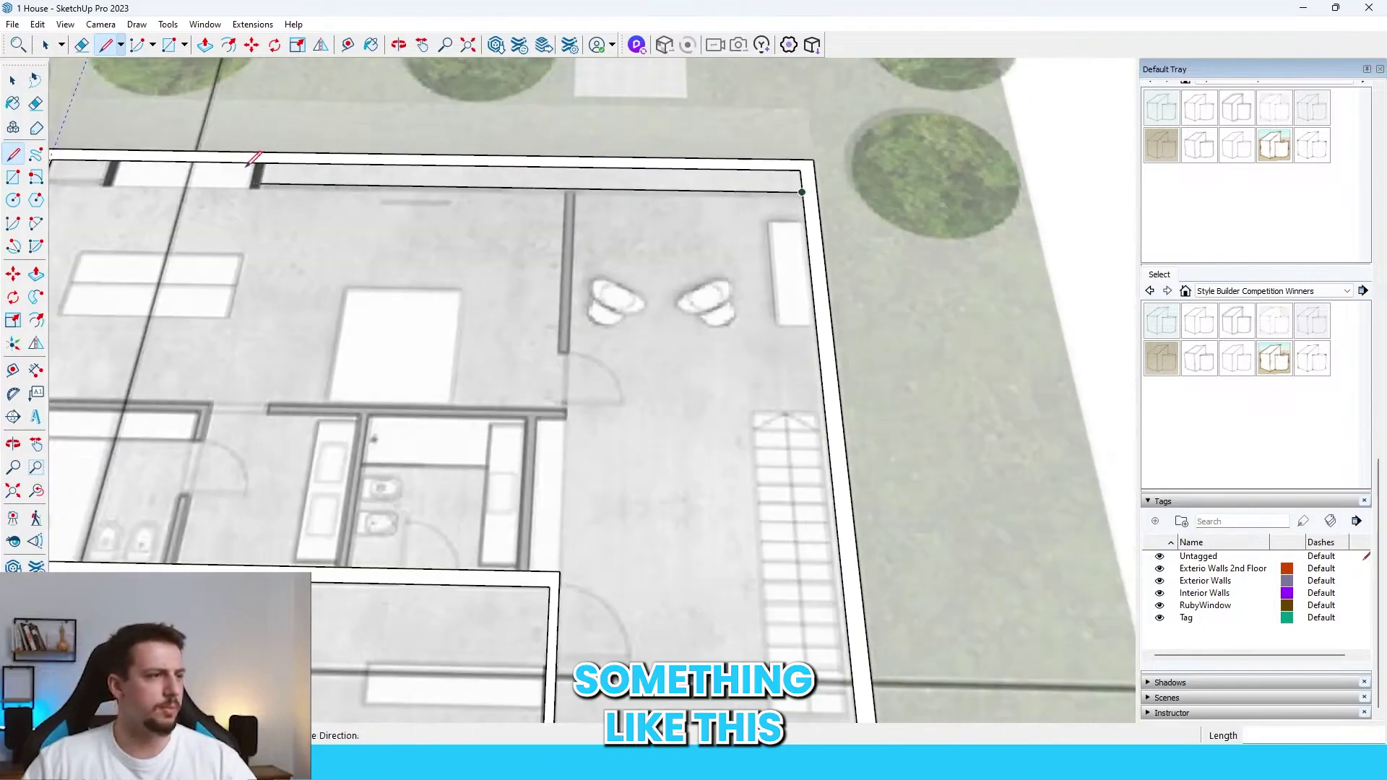
{"action": "scroll", "coordinate": [262, 166], "scroll_direction": "up", "scroll_amount": 5}
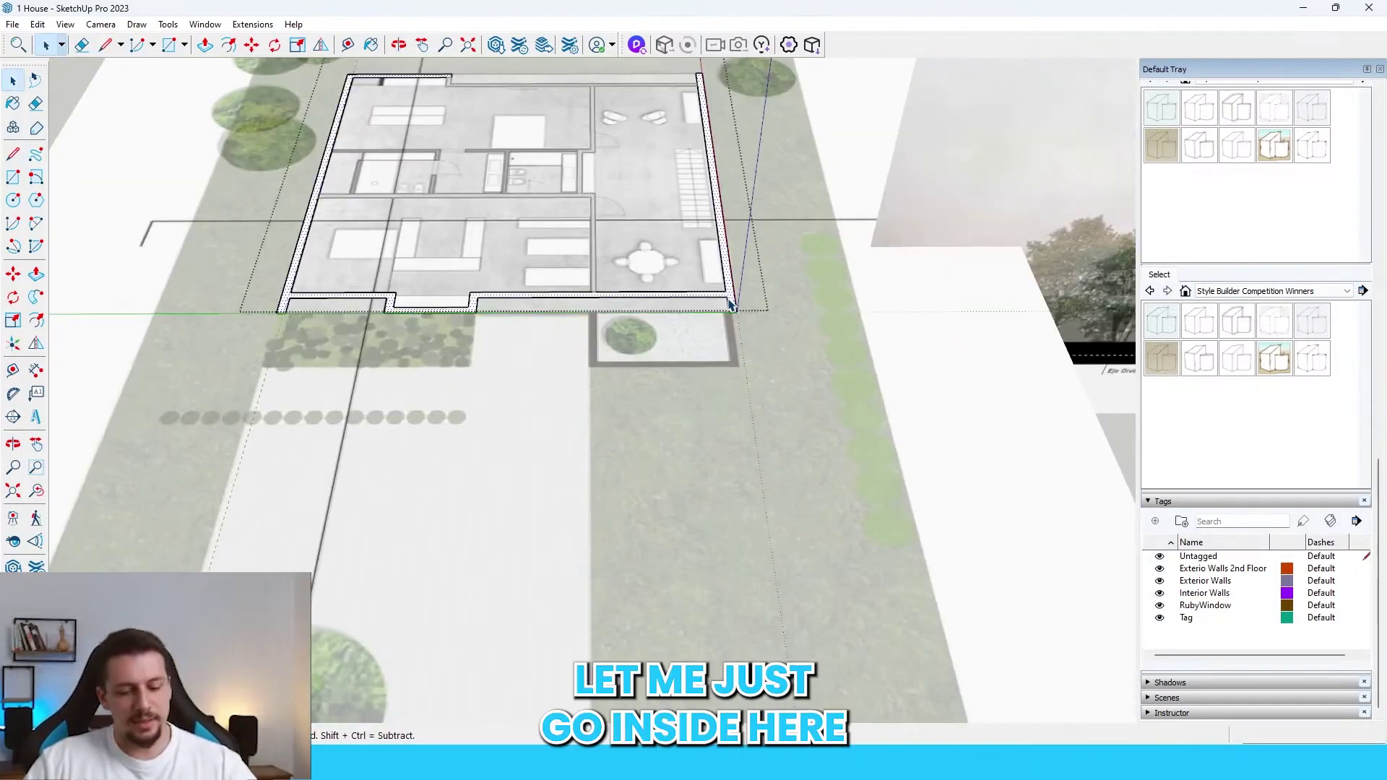
Step: Move the front elevation image by its upper-storey slab corner onto the matching front corner of the upper-floor walls
{"action": "scroll", "coordinate": [732, 302], "scroll_direction": "down", "scroll_amount": 6}
{"action": "scroll", "coordinate": [929, 180], "scroll_direction": "up", "scroll_amount": 8}
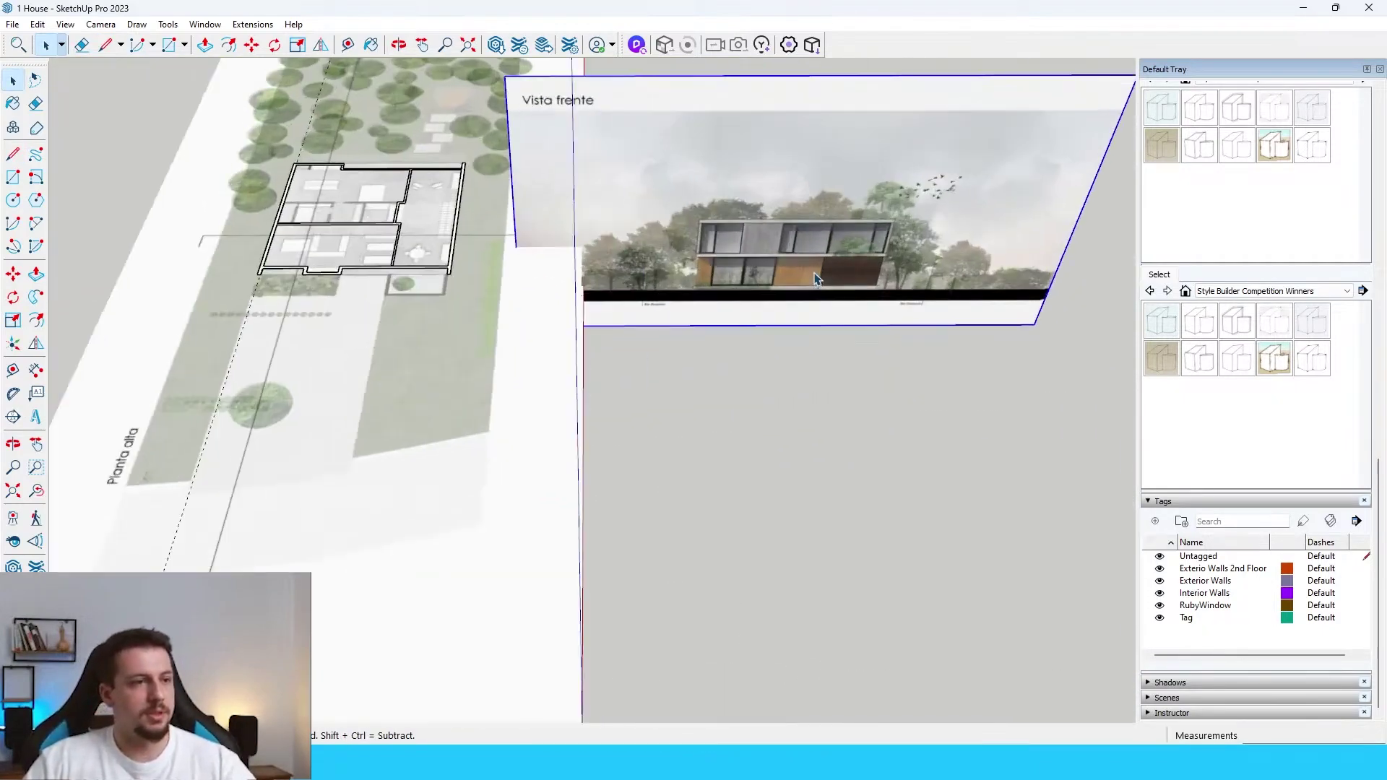
{"action": "key", "text": "m"}
{"action": "scroll", "coordinate": [713, 254], "scroll_direction": "up", "scroll_amount": 7}
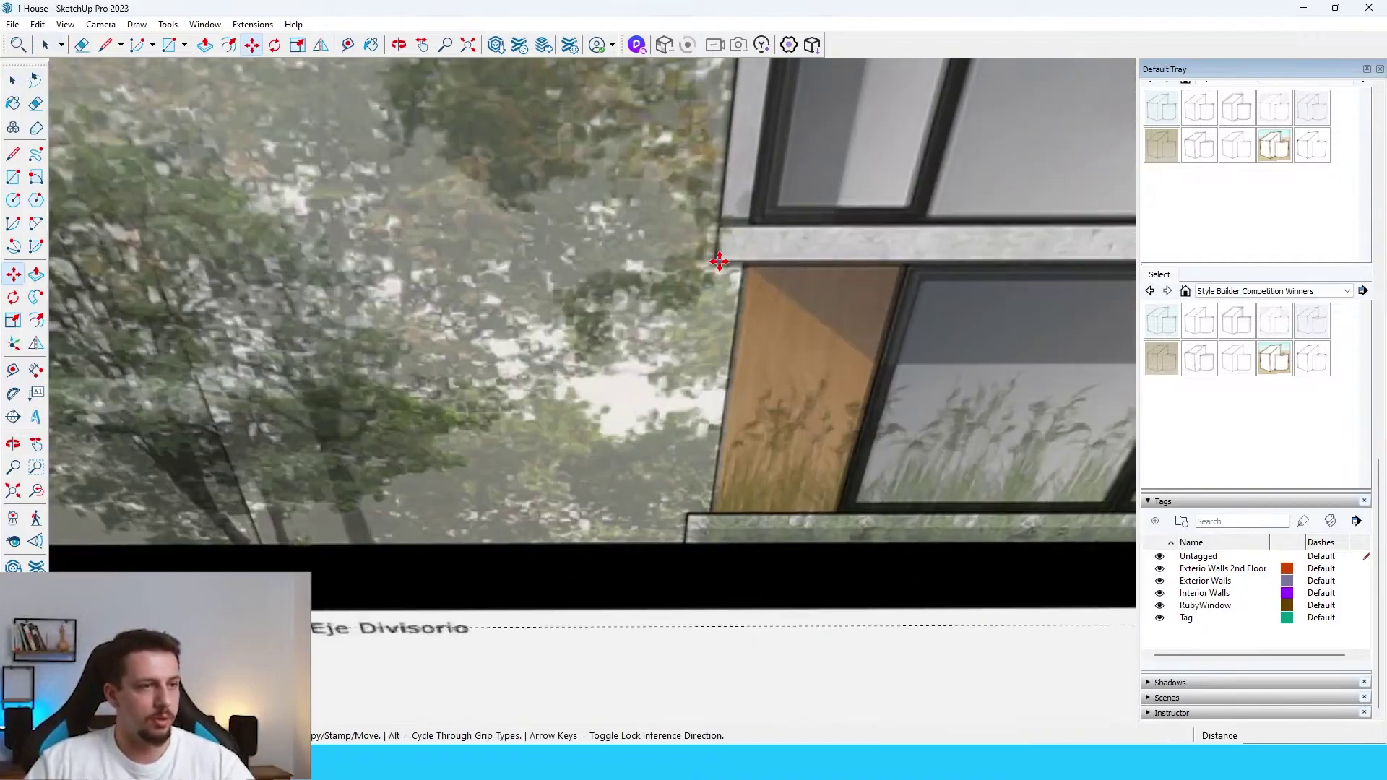
{"action": "left_click", "coordinate": [719, 263]}
{"action": "scroll", "coordinate": [809, 268], "scroll_direction": "down", "scroll_amount": 6}
{"action": "scroll", "coordinate": [634, 279], "scroll_direction": "up", "scroll_amount": 3}
{"action": "scroll", "coordinate": [635, 248], "scroll_direction": "down", "scroll_amount": 3}
{"action": "scroll", "coordinate": [288, 239], "scroll_direction": "up", "scroll_amount": 4}
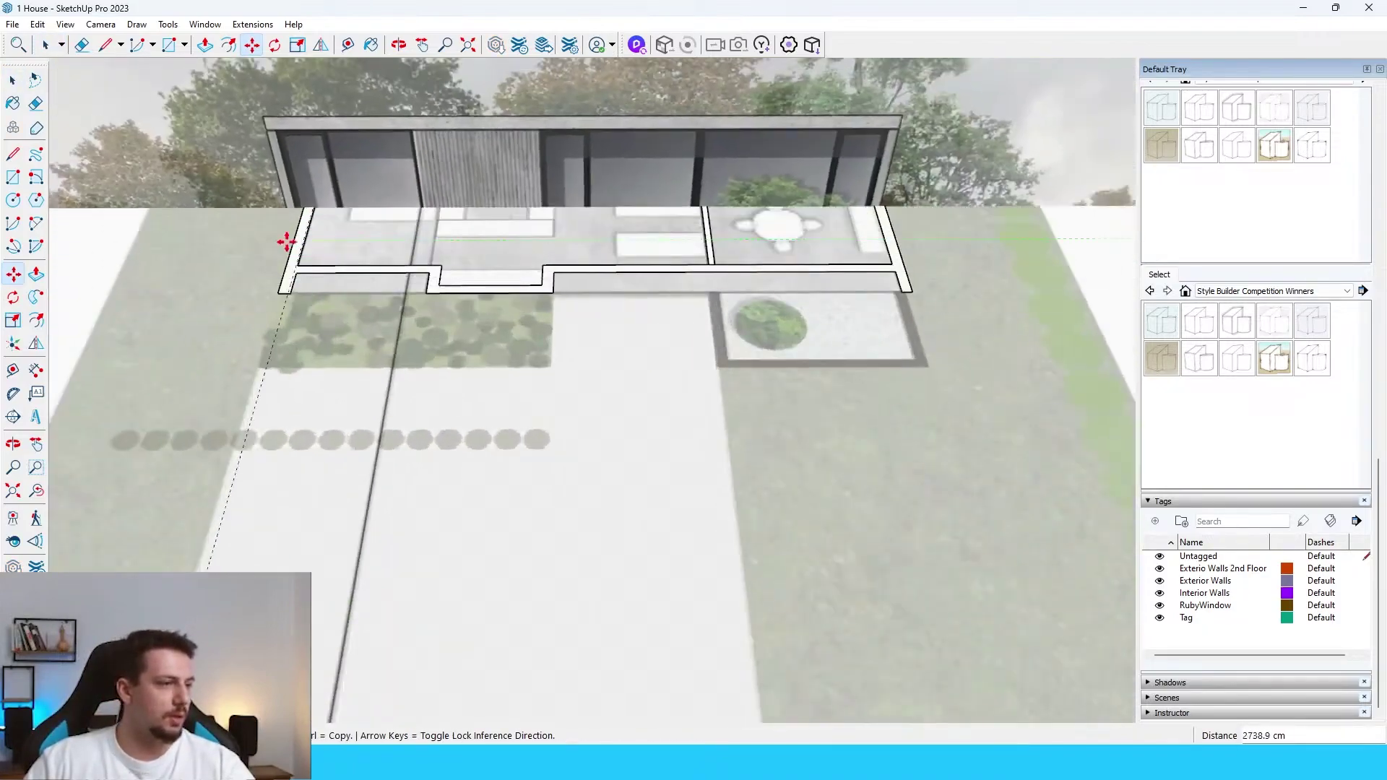
{"action": "left_click", "coordinate": [280, 291]}
Step: Shift the front elevation image back in depth so it stands behind the front of the upper-floor walls
{"action": "scroll", "coordinate": [823, 318], "scroll_direction": "up", "scroll_amount": 3}
{"action": "left_click", "coordinate": [979, 418]}
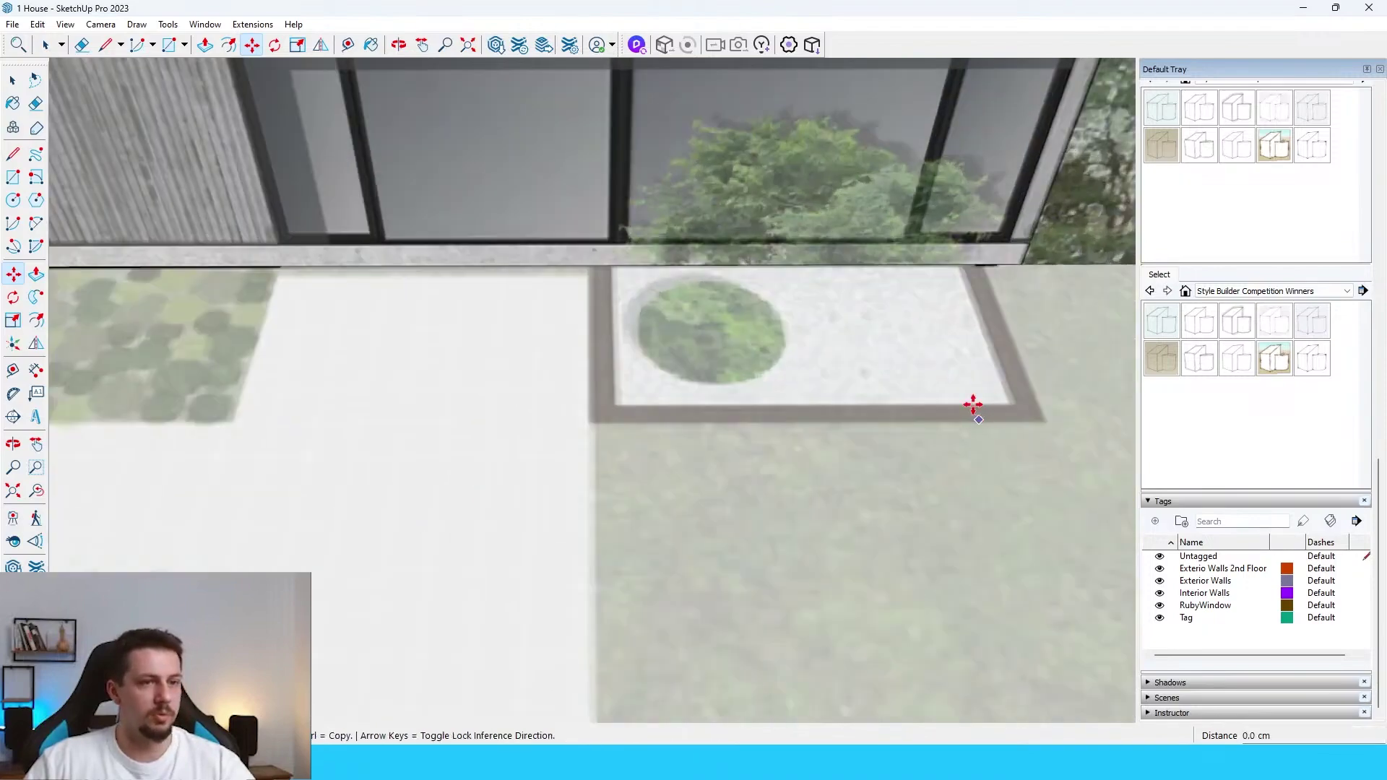
{"action": "left_click", "coordinate": [948, 332]}
Step: Extrude the upper-floor exterior walls about 297.8 cm, using the front elevation as the height reference
{"action": "scroll", "coordinate": [948, 330], "scroll_direction": "down", "scroll_amount": 5}
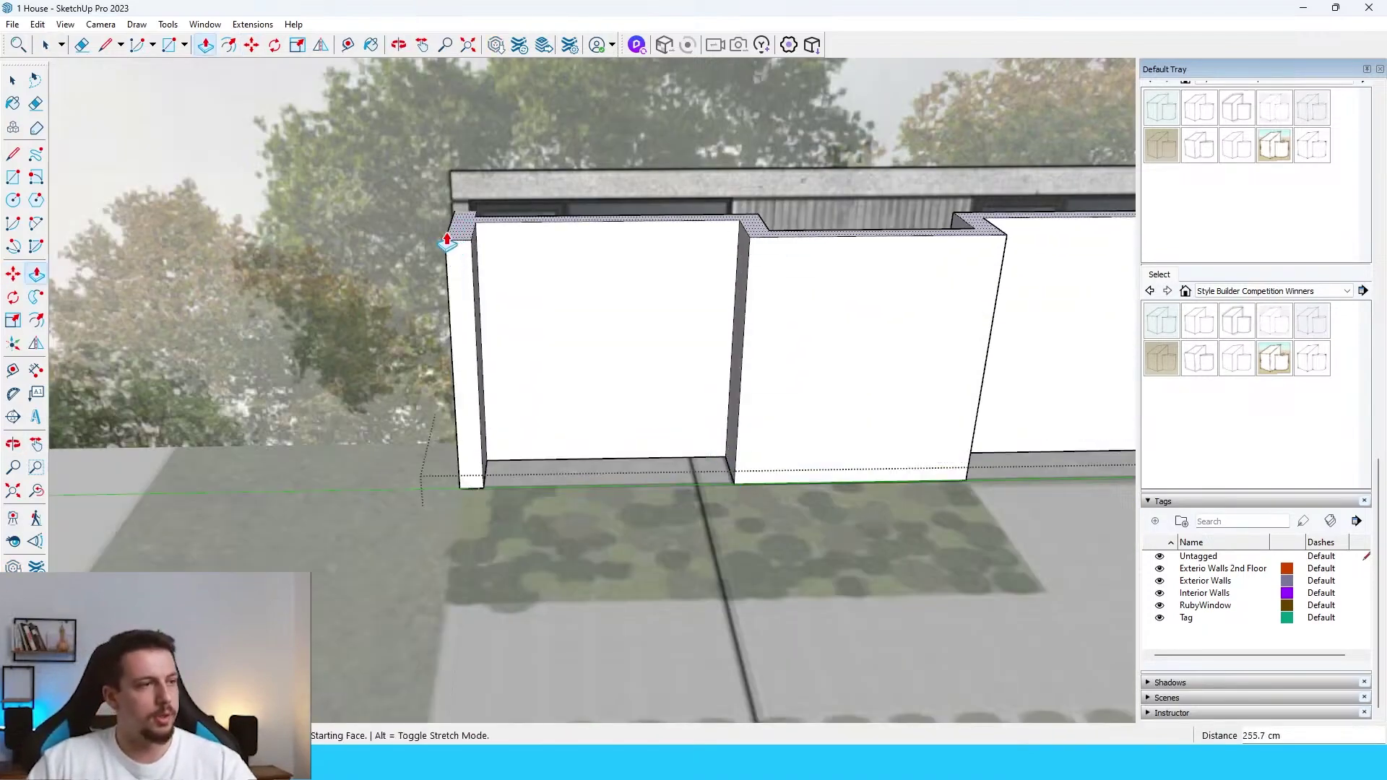
{"action": "scroll", "coordinate": [441, 206], "scroll_direction": "down", "scroll_amount": 4}
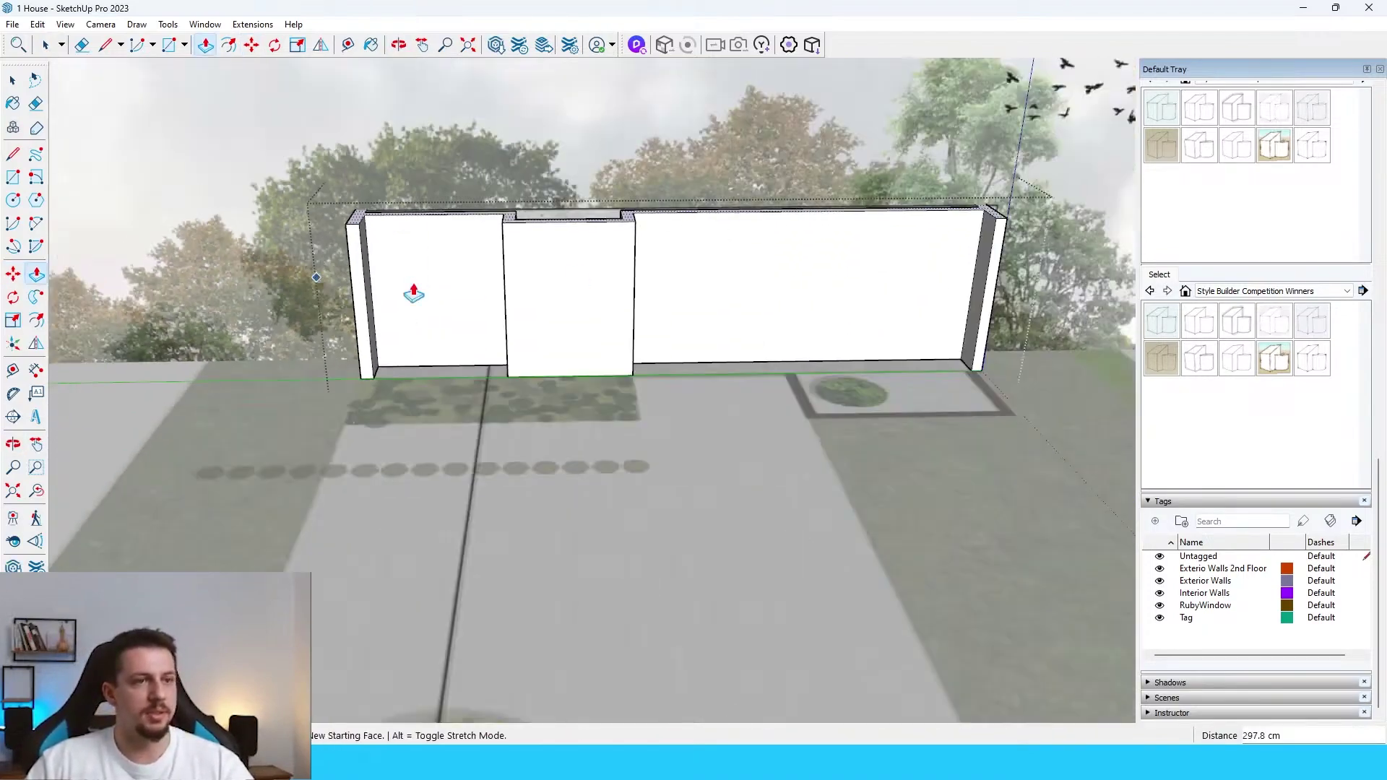
{"action": "key", "text": "space"}
Step: Select the upper-floor plan image and clear it from view to expose the ground-floor walls below the upper storey
{"action": "scroll", "coordinate": [874, 159], "scroll_direction": "down", "scroll_amount": 3}
{"action": "middle_click_drag", "start_coordinate": [903, 176], "coordinate": [799, 353]}
{"action": "scroll", "coordinate": [824, 346], "scroll_direction": "down", "scroll_amount": 5}
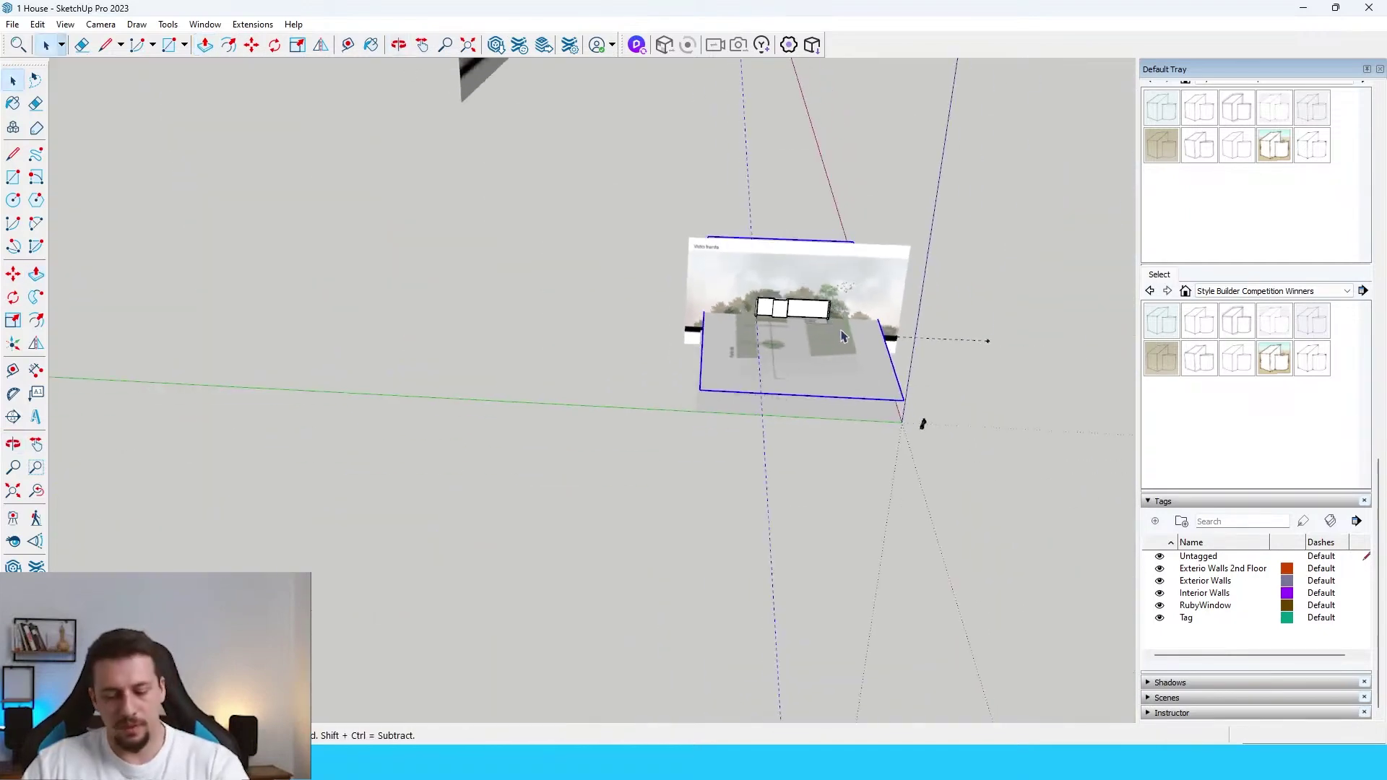
{"action": "scroll", "coordinate": [845, 304], "scroll_direction": "up", "scroll_amount": 3}
{"action": "middle_click_drag", "start_coordinate": [852, 273], "coordinate": [839, 253]}
{"action": "scroll", "coordinate": [804, 373], "scroll_direction": "up", "scroll_amount": 6}
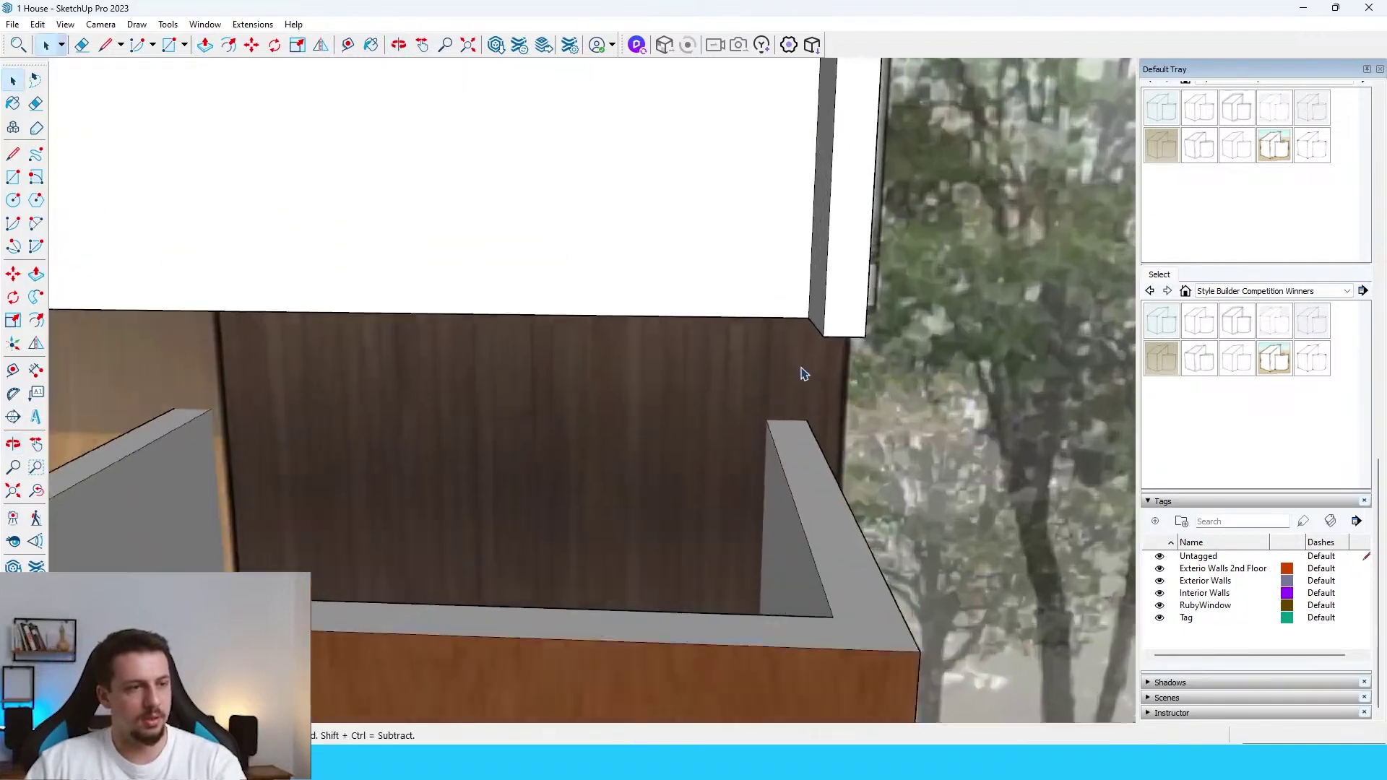
Step: Add a floor slab beneath the upper-floor walls, matching the concrete band on the front elevation
{"action": "middle_click_drag", "start_coordinate": [804, 374], "coordinate": [694, 326]}
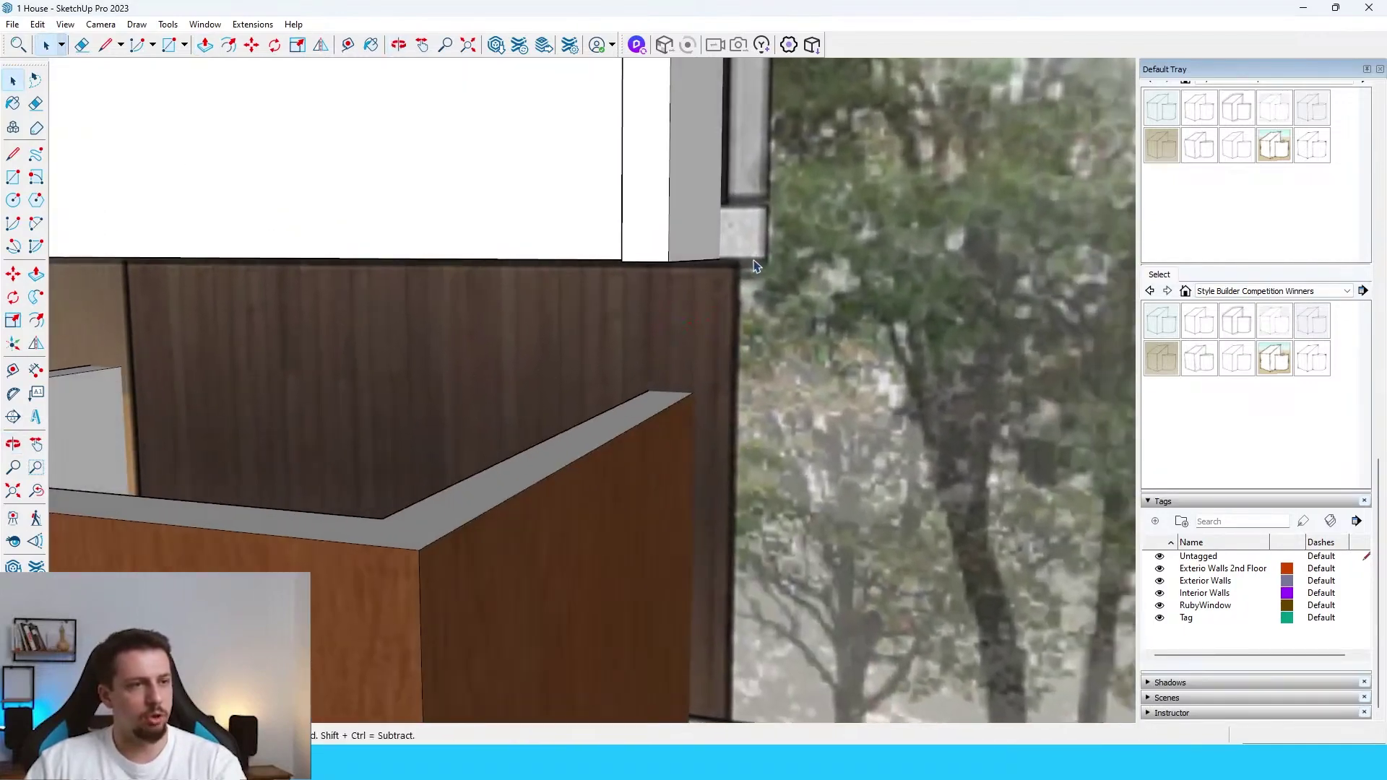
{"action": "scroll", "coordinate": [753, 267], "scroll_direction": "down", "scroll_amount": 5}
{"action": "middle_click_drag", "start_coordinate": [598, 331], "coordinate": [940, 340]}
{"action": "scroll", "coordinate": [162, 305], "scroll_direction": "up", "scroll_amount": 2}
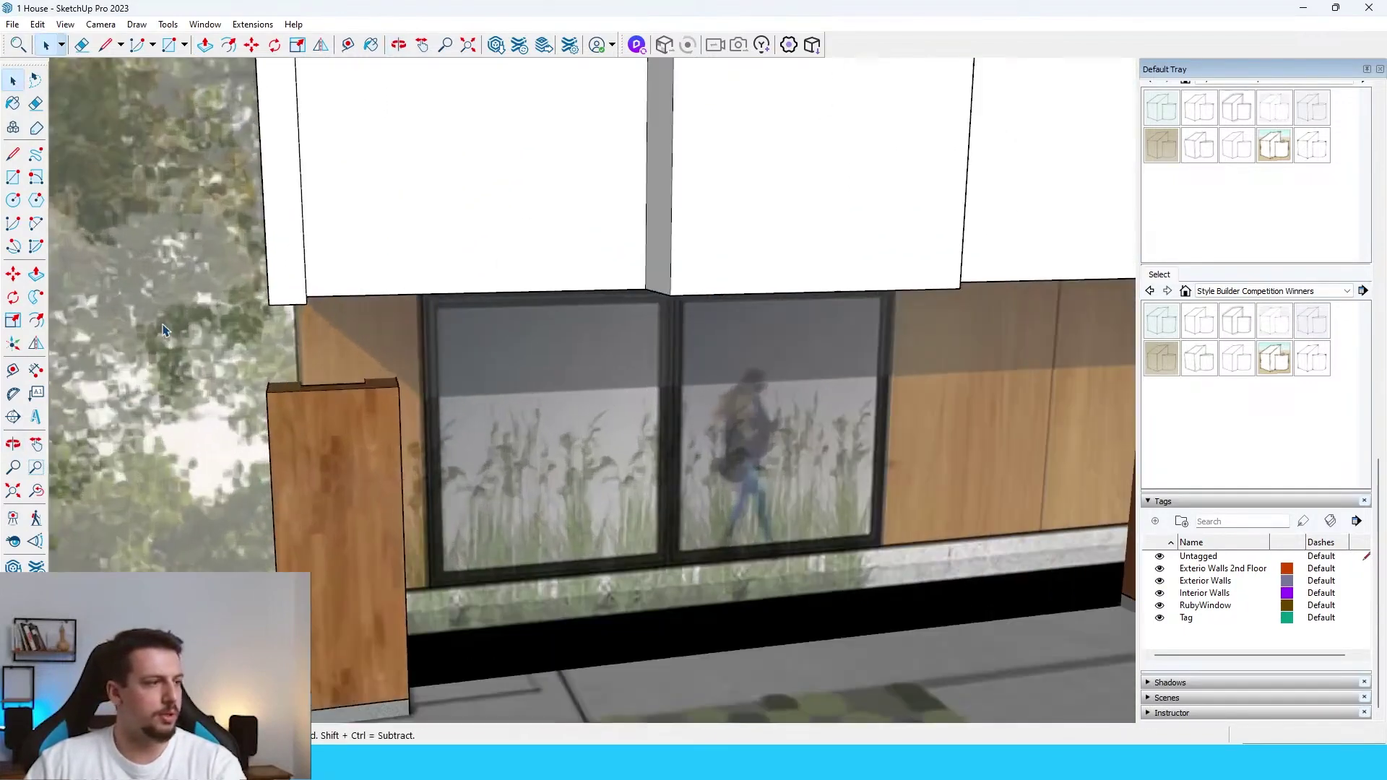
{"action": "middle_click_drag", "start_coordinate": [163, 330], "coordinate": [177, 297]}
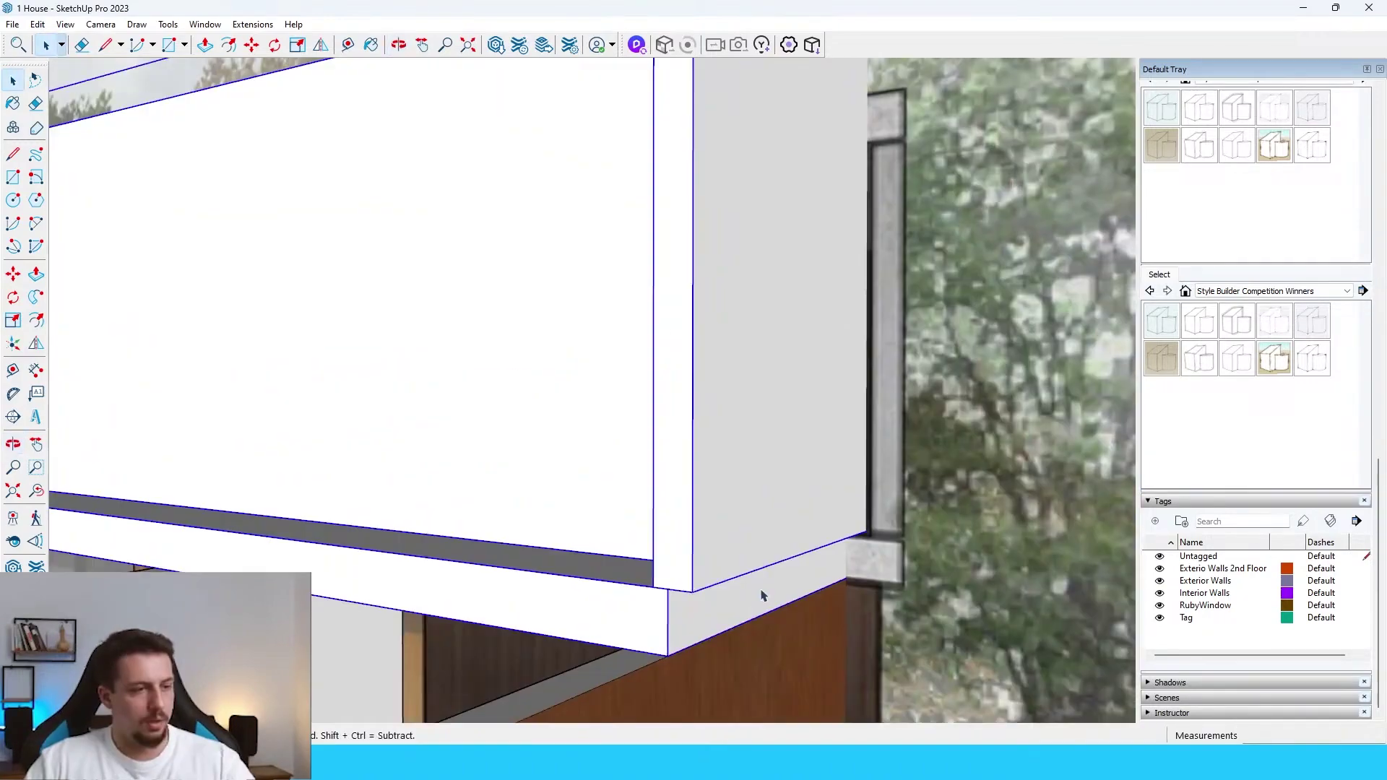
Step: Copy the floor slab straight up onto the top of the upper-floor walls as the roof slab
{"action": "double_click", "coordinate": [763, 596]}
{"action": "left_click", "coordinate": [772, 601]}
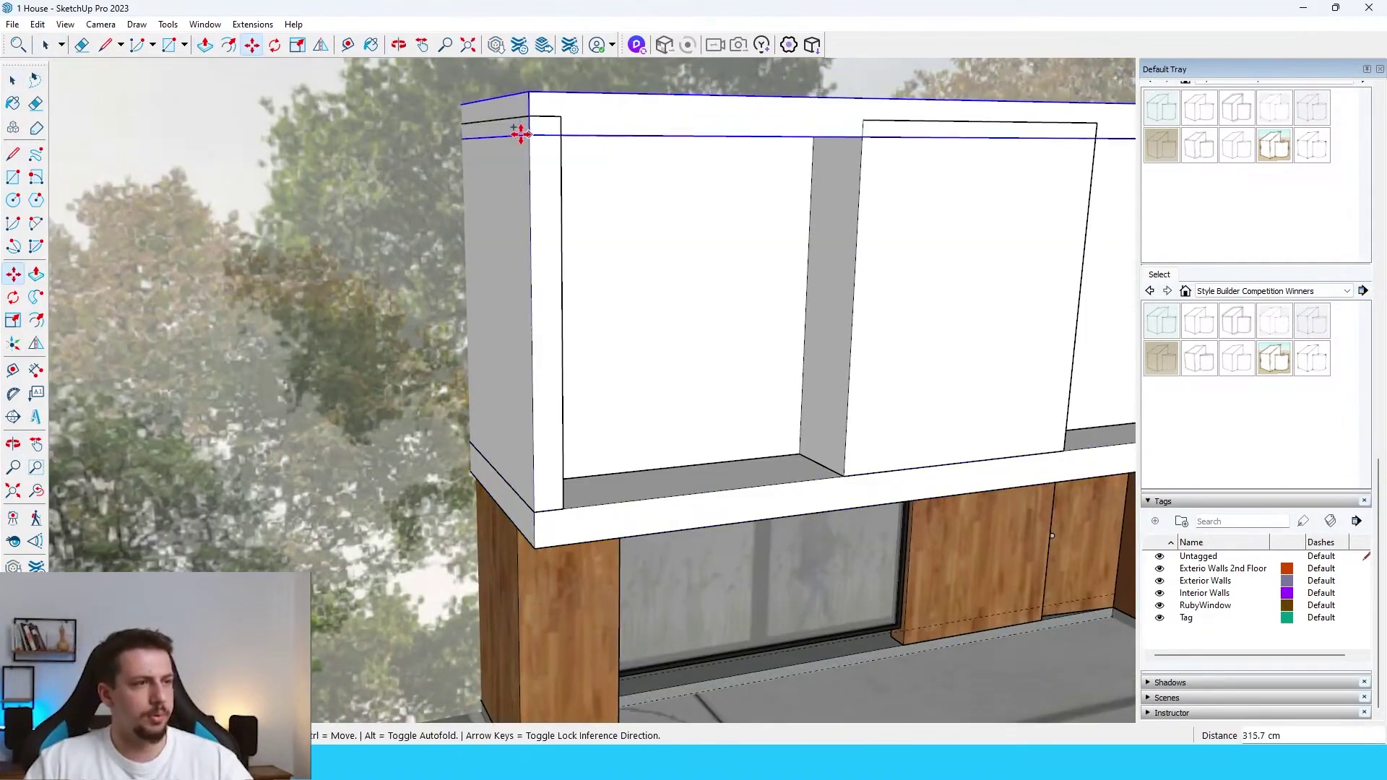
{"action": "scroll", "coordinate": [449, 241], "scroll_direction": "down", "scroll_amount": 5}
{"action": "key", "text": "space"}
{"action": "middle_click_drag", "start_coordinate": [449, 242], "coordinate": [619, 381]}
{"action": "scroll", "coordinate": [616, 390], "scroll_direction": "up", "scroll_amount": 8}
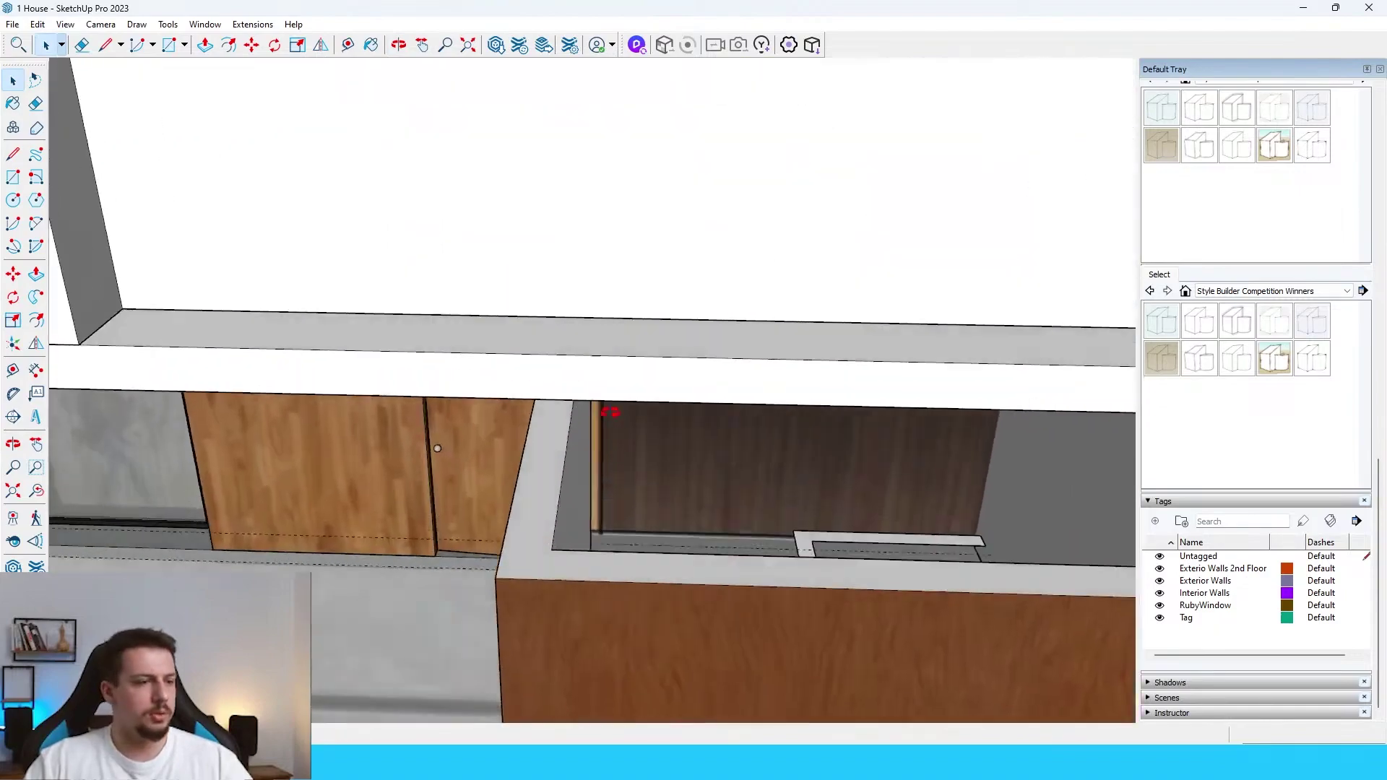
{"action": "key", "text": "r"}
{"action": "left_click", "coordinate": [532, 424]}
{"action": "scroll", "coordinate": [532, 419], "scroll_direction": "down", "scroll_amount": 5}
{"action": "key", "text": "space"}
{"action": "middle_click_drag", "start_coordinate": [511, 390], "coordinate": [529, 465]}
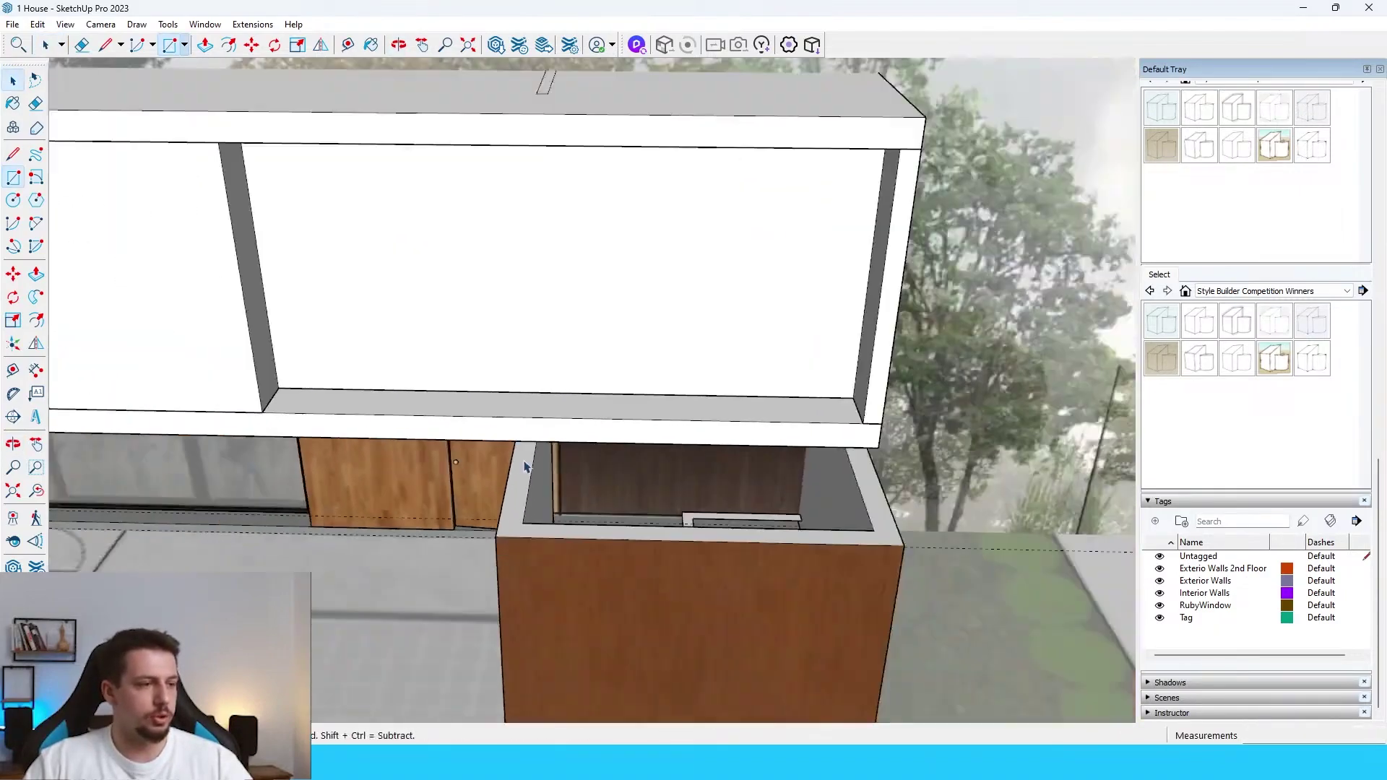
Step: Draw a rectangle about 181.5 × 384.3 cm over the projecting patio walls, ending at their junction with the upper slab
{"action": "scroll", "coordinate": [529, 466], "scroll_direction": "down", "scroll_amount": 4}
{"action": "key", "text": "r"}
{"action": "left_click", "coordinate": [512, 491]}
{"action": "scroll", "coordinate": [700, 429], "scroll_direction": "up", "scroll_amount": 3}
{"action": "scroll", "coordinate": [751, 460], "scroll_direction": "up", "scroll_amount": 5}
{"action": "middle_click_drag", "start_coordinate": [743, 467], "coordinate": [631, 498]}
{"action": "scroll", "coordinate": [784, 452], "scroll_direction": "down", "scroll_amount": 4}
{"action": "scroll", "coordinate": [641, 371], "scroll_direction": "up", "scroll_amount": 3}
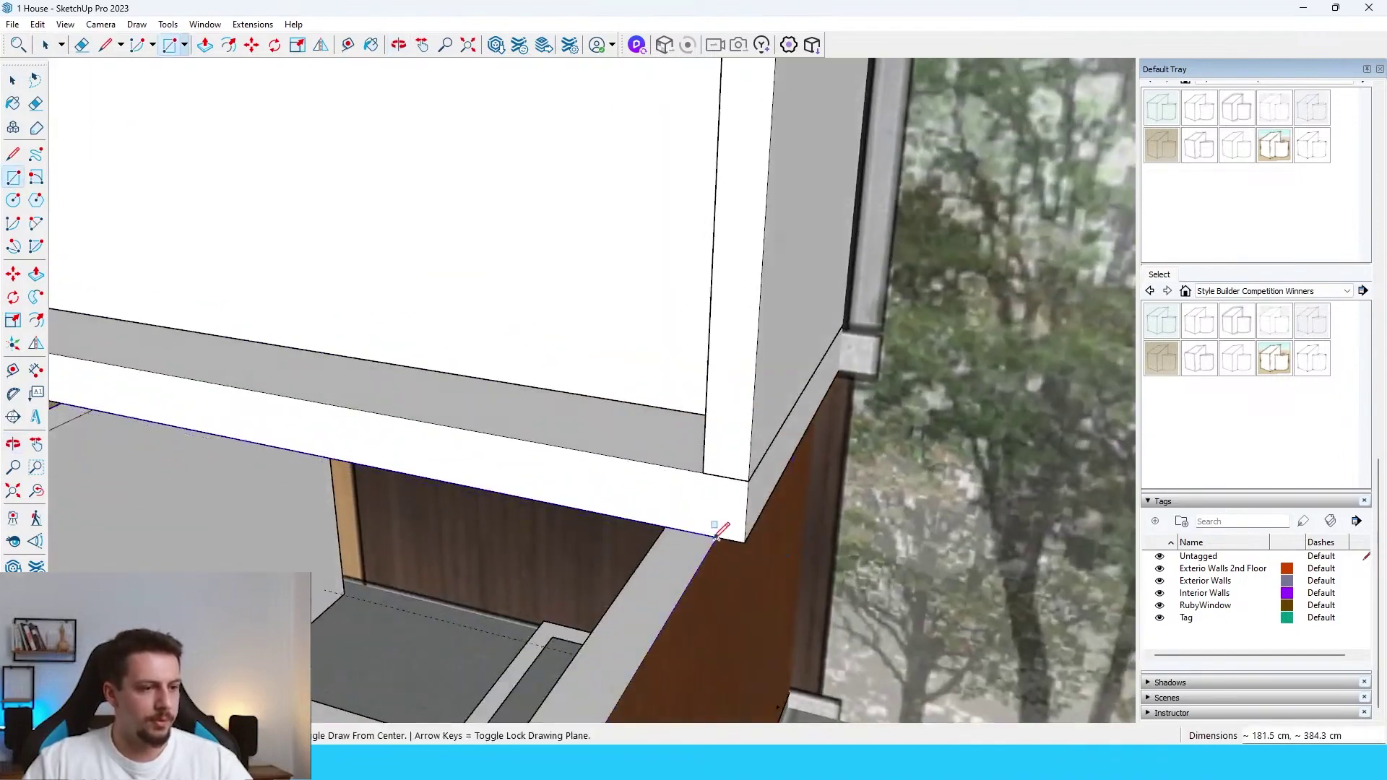
{"action": "left_click", "coordinate": [716, 536]}
Step: Extrude the rectangle over the patio walls into a cover slab
{"action": "key", "text": "space"}
{"action": "left_click", "coordinate": [578, 573]}
{"action": "key", "text": "p"}
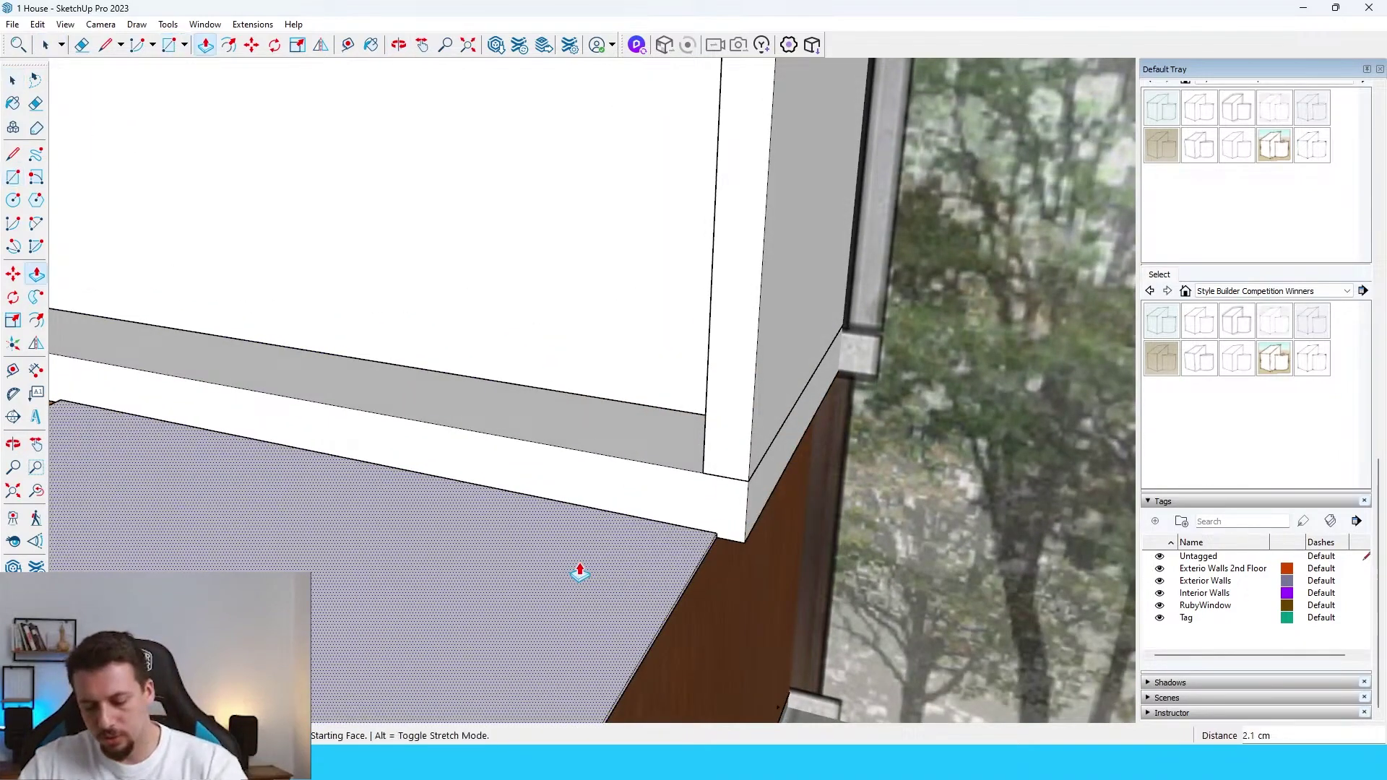
{"action": "key", "text": "Return"}
{"action": "scroll", "coordinate": [730, 484], "scroll_direction": "down", "scroll_amount": 2}
{"action": "scroll", "coordinate": [651, 560], "scroll_direction": "up", "scroll_amount": 3}
Step: Form the window frame's grooved sill and side post in the front upper-floor opening beside the projecting box, using a 5 cm offset
{"action": "key", "text": "space"}
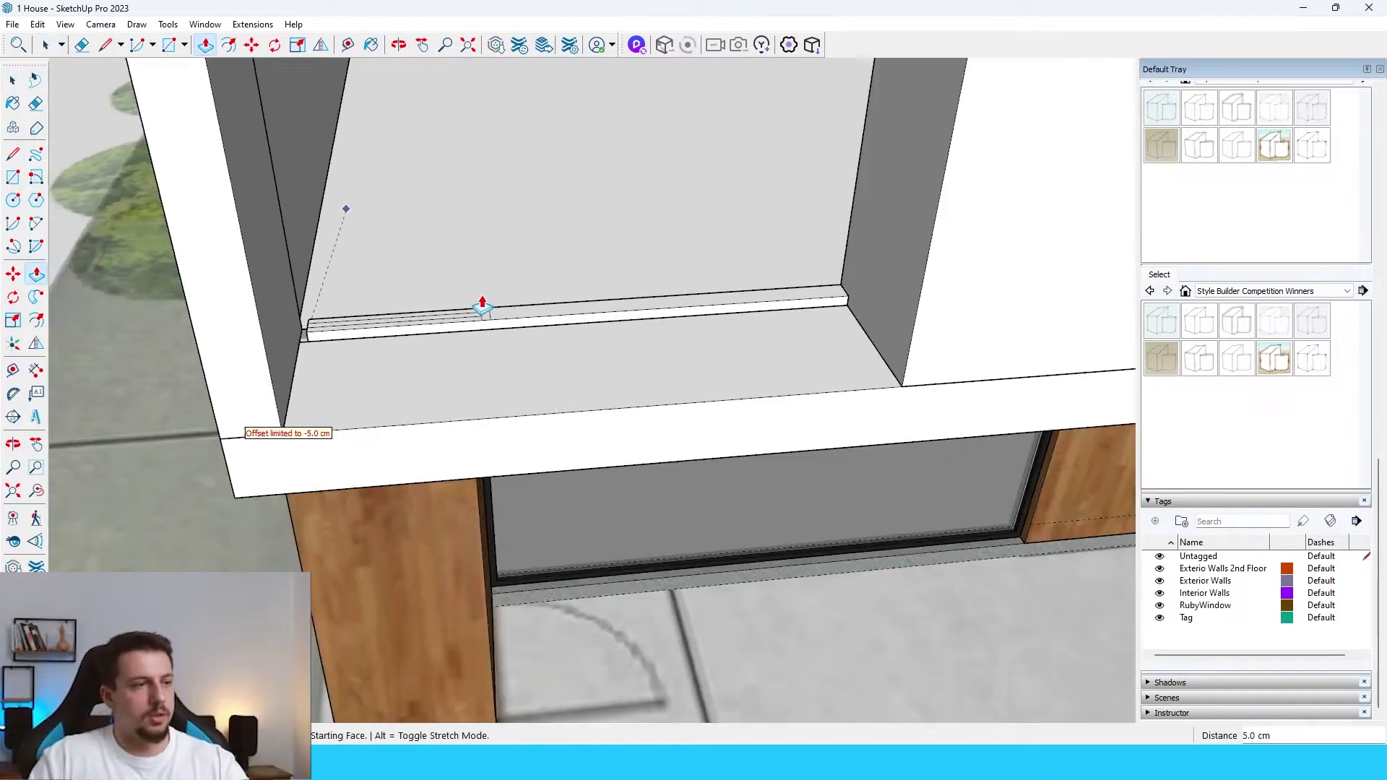
{"action": "scroll", "coordinate": [483, 304], "scroll_direction": "down", "scroll_amount": 4}
{"action": "middle_click_drag", "start_coordinate": [484, 304], "coordinate": [581, 52]}
{"action": "scroll", "coordinate": [544, 270], "scroll_direction": "down", "scroll_amount": 5}
{"action": "scroll", "coordinate": [523, 270], "scroll_direction": "up", "scroll_amount": 7}
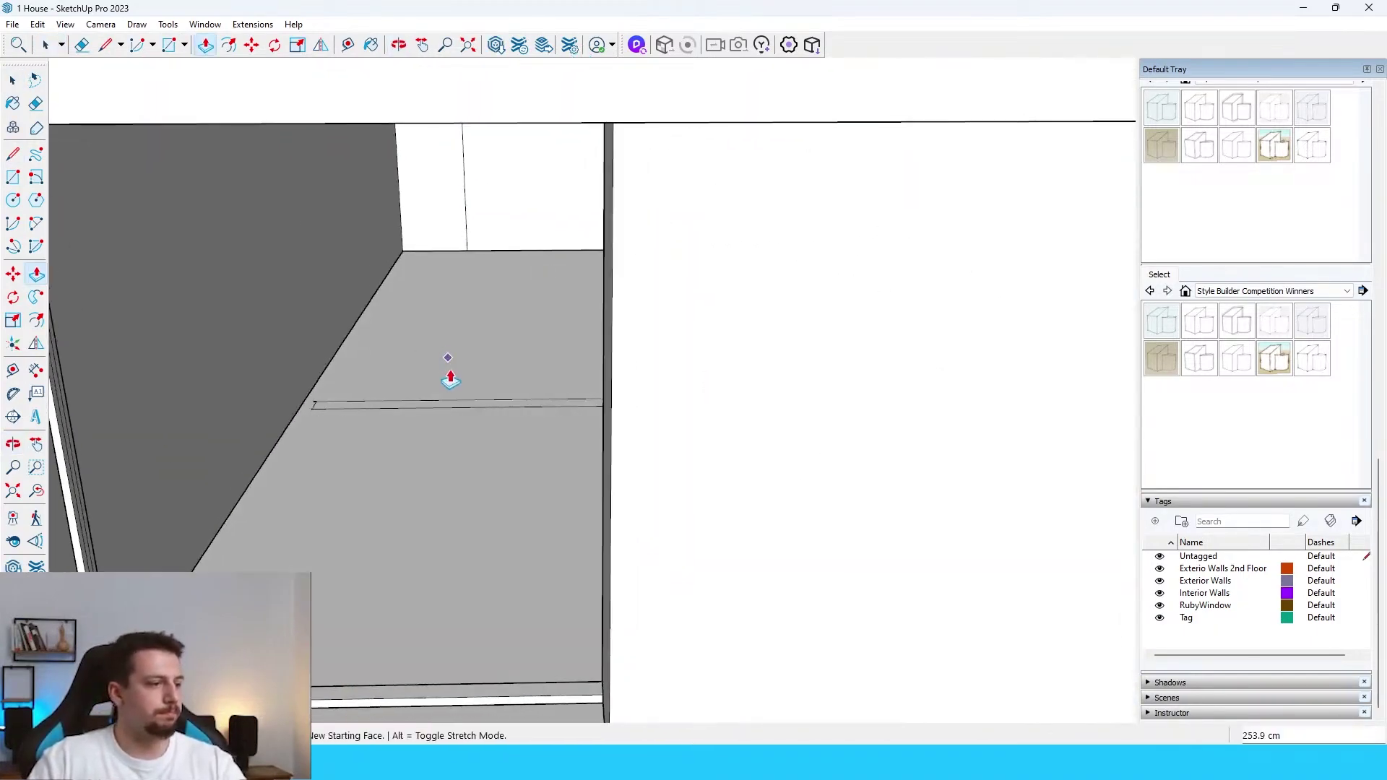
{"action": "scroll", "coordinate": [372, 543], "scroll_direction": "up", "scroll_amount": 2}
Step: Extrude the window frame's middle post and the remaining part of its side post up from the sill to the ceiling
{"action": "key", "text": "space"}
{"action": "key", "text": "p"}
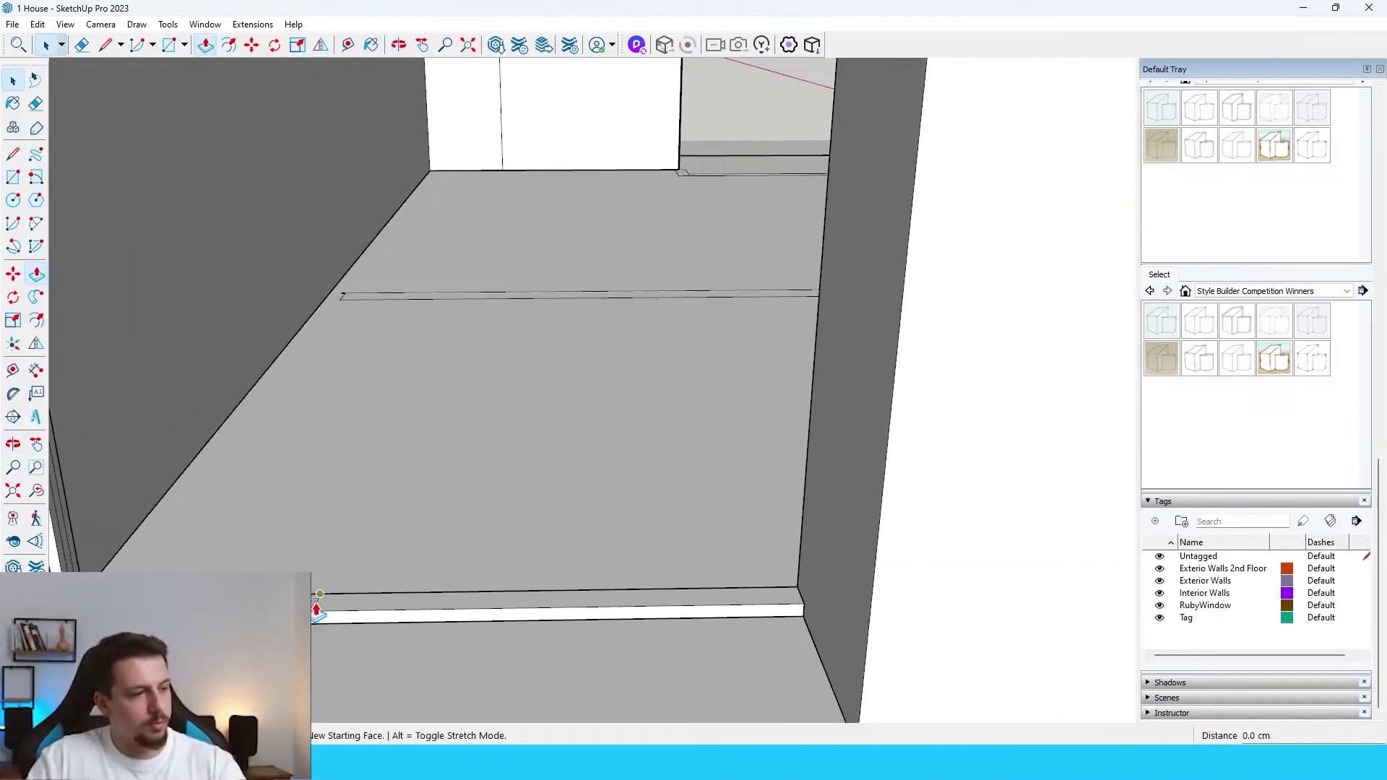
{"action": "scroll", "coordinate": [455, 278], "scroll_direction": "down", "scroll_amount": 10}
{"action": "scroll", "coordinate": [358, 341], "scroll_direction": "up", "scroll_amount": 6}
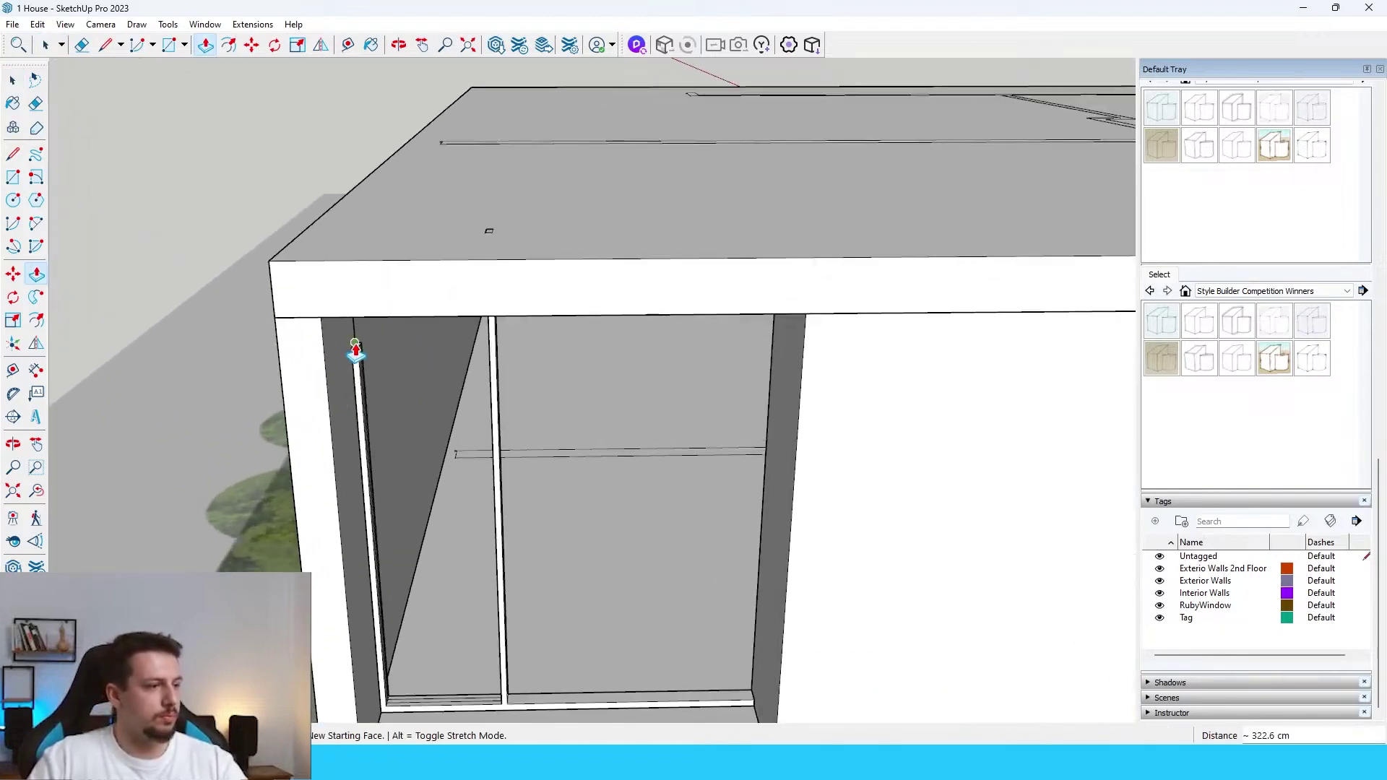
{"action": "key", "text": "space"}
{"action": "key", "text": "p"}
{"action": "left_click", "coordinate": [359, 351]}
Step: Draw a rectangle about 11.4 × 3 cm at the side post's top and extrude it about 77.9 cm to the middle post as the top rail
{"action": "middle_click_drag", "start_coordinate": [466, 242], "coordinate": [527, 131]}
{"action": "middle_click_drag", "start_coordinate": [574, 293], "coordinate": [576, 217]}
{"action": "middle_click_drag", "start_coordinate": [569, 271], "coordinate": [241, 284]}
{"action": "key", "text": "r"}
{"action": "left_click", "coordinate": [207, 247]}
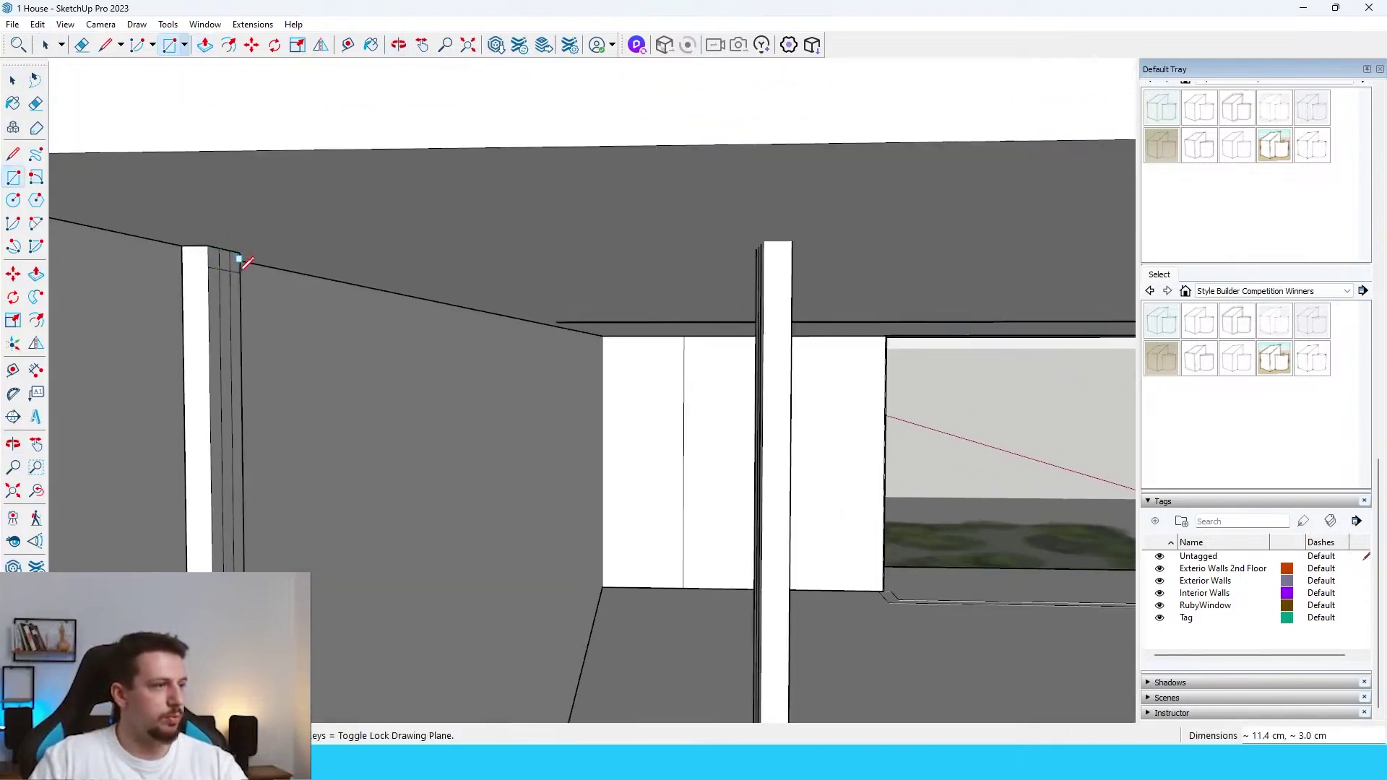
{"action": "key", "text": "space"}
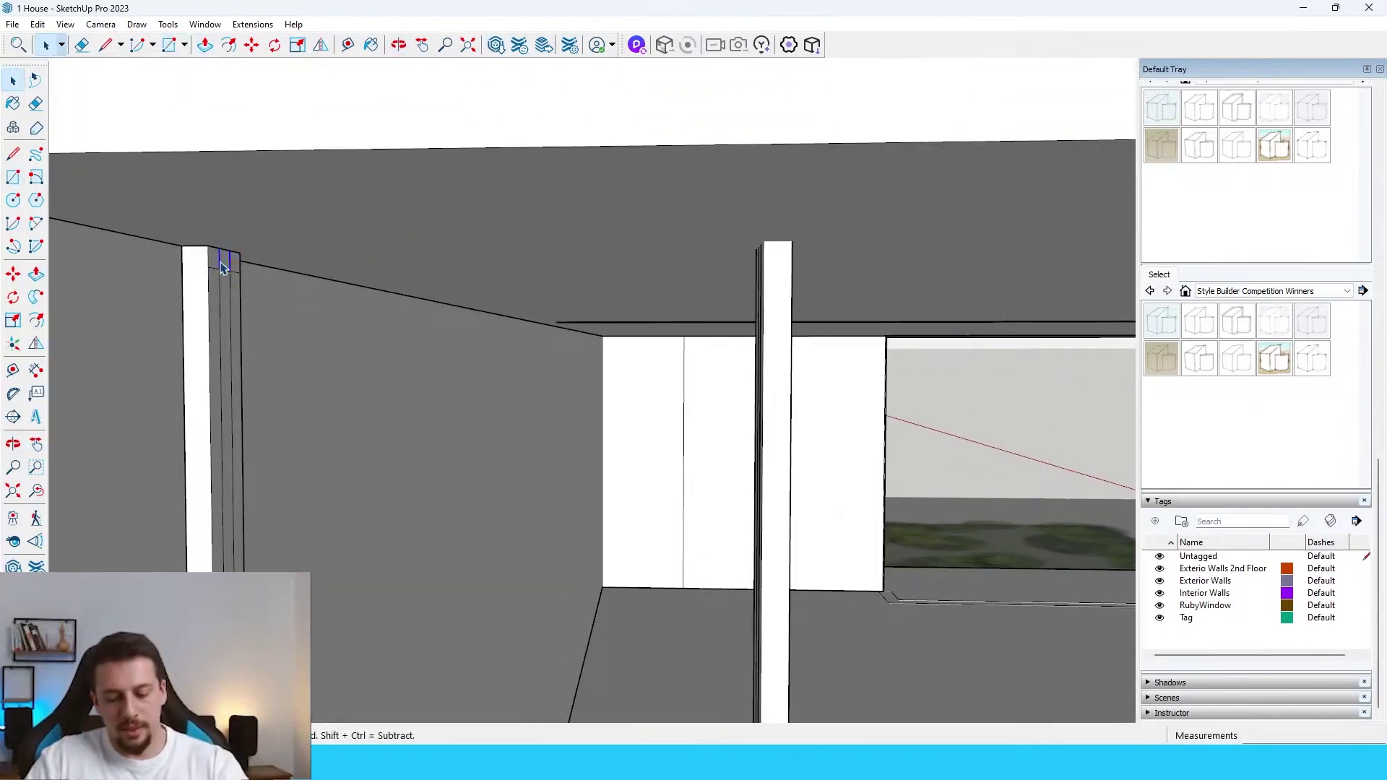
{"action": "key", "text": "p"}
{"action": "left_click", "coordinate": [253, 269]}
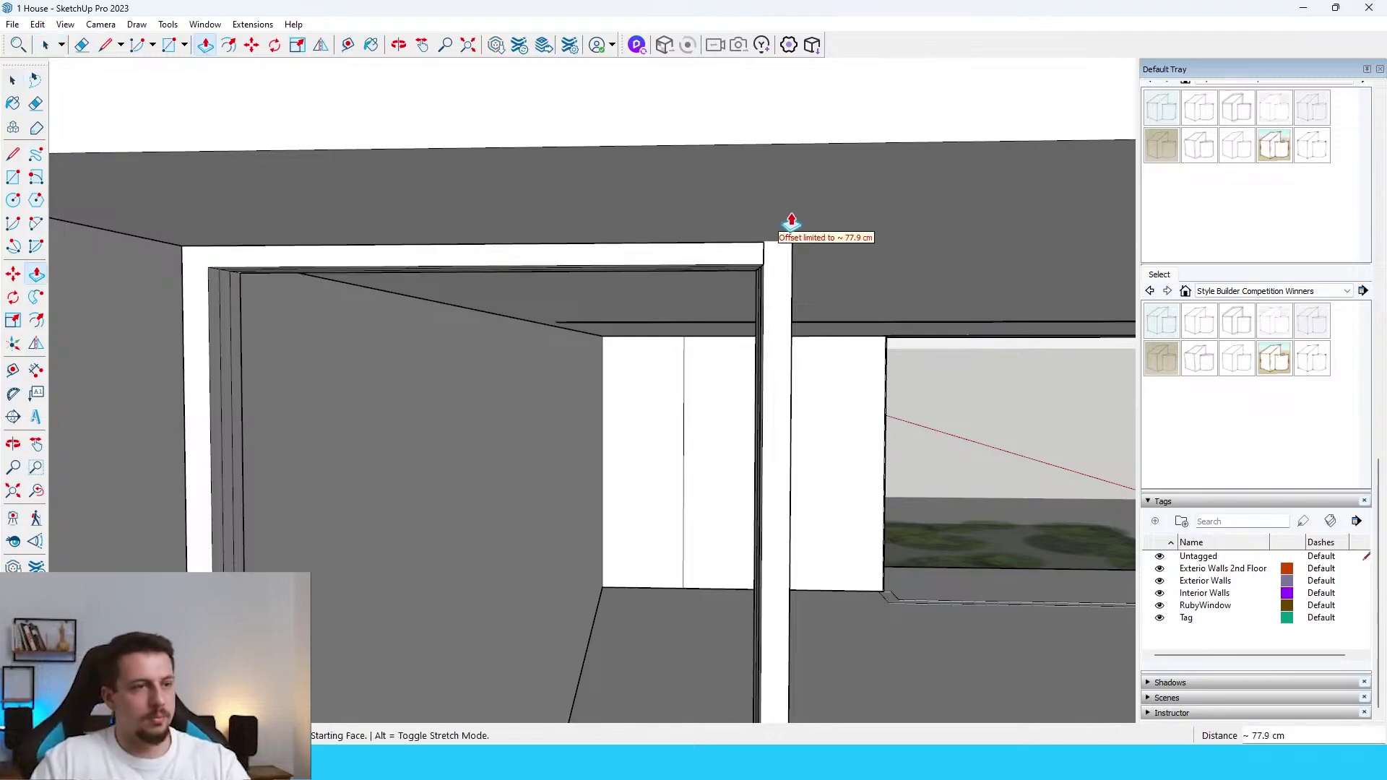
Step: Erase the seam edge where the window frame's top rail meets the middle post
{"action": "scroll", "coordinate": [734, 238], "scroll_direction": "up", "scroll_amount": 5}
{"action": "middle_click_drag", "start_coordinate": [752, 244], "coordinate": [827, 310]}
{"action": "key", "text": "space"}
{"action": "double_click", "coordinate": [827, 293]}
{"action": "left_click", "coordinate": [833, 324]}
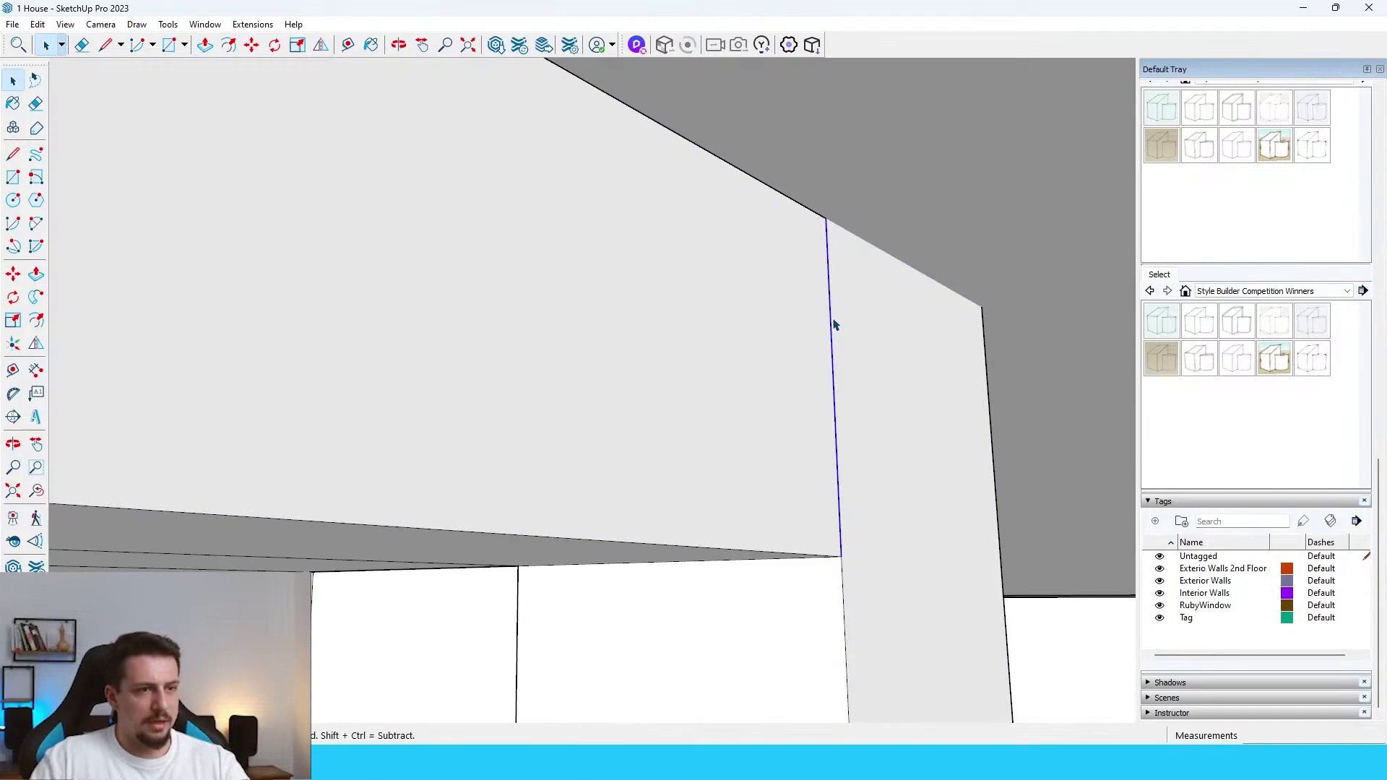
{"action": "key", "text": "Delete"}
{"action": "middle_click_drag", "start_coordinate": [833, 325], "coordinate": [687, 223]}
{"action": "scroll", "coordinate": [687, 224], "scroll_direction": "down", "scroll_amount": 10}
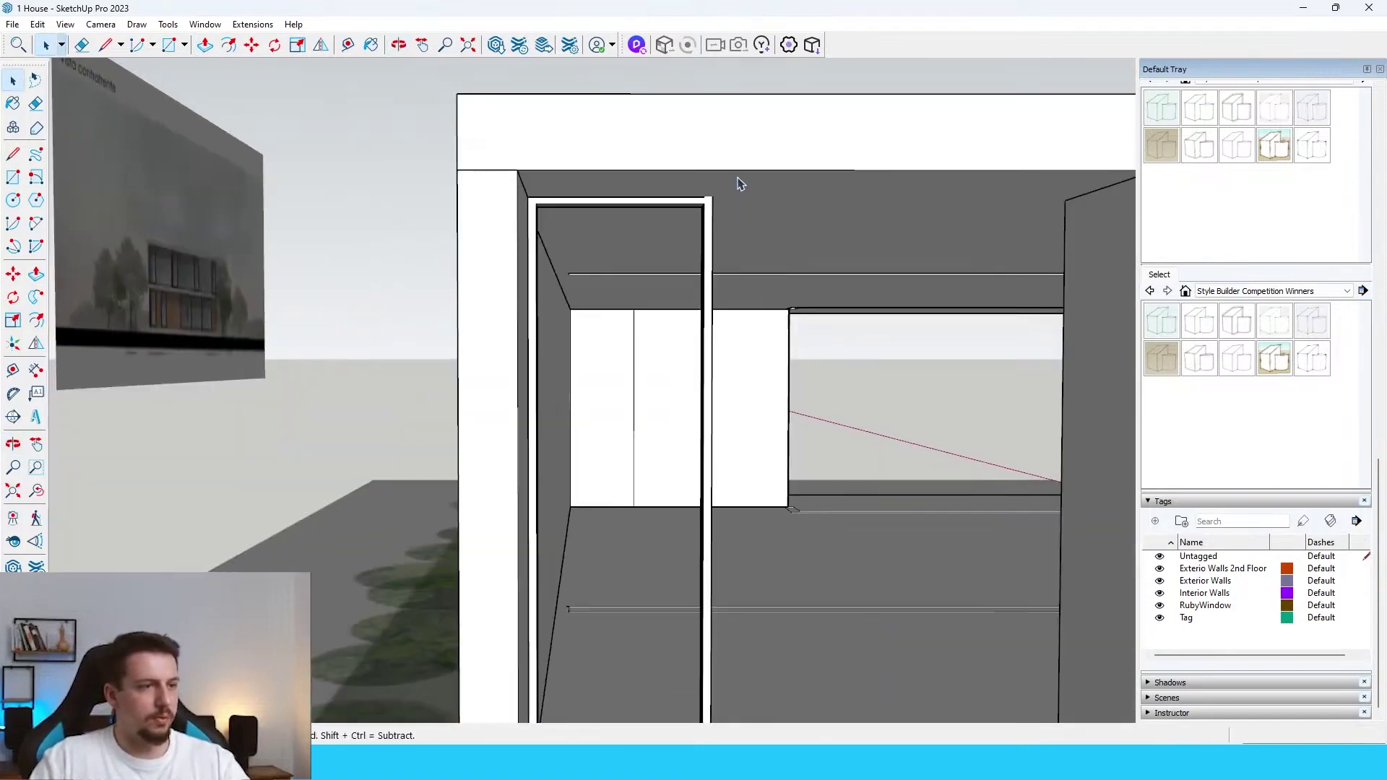
Step: Select the narrow groove face along the sill of the front window frame
{"action": "scroll", "coordinate": [715, 237], "scroll_direction": "down", "scroll_amount": 5}
{"action": "middle_click_drag", "start_coordinate": [740, 183], "coordinate": [706, 303]}
{"action": "scroll", "coordinate": [719, 326], "scroll_direction": "up", "scroll_amount": 8}
{"action": "scroll", "coordinate": [701, 441], "scroll_direction": "down", "scroll_amount": 4}
{"action": "scroll", "coordinate": [636, 209], "scroll_direction": "up", "scroll_amount": 9}
{"action": "scroll", "coordinate": [705, 303], "scroll_direction": "up", "scroll_amount": 4}
{"action": "left_click", "coordinate": [701, 341]}
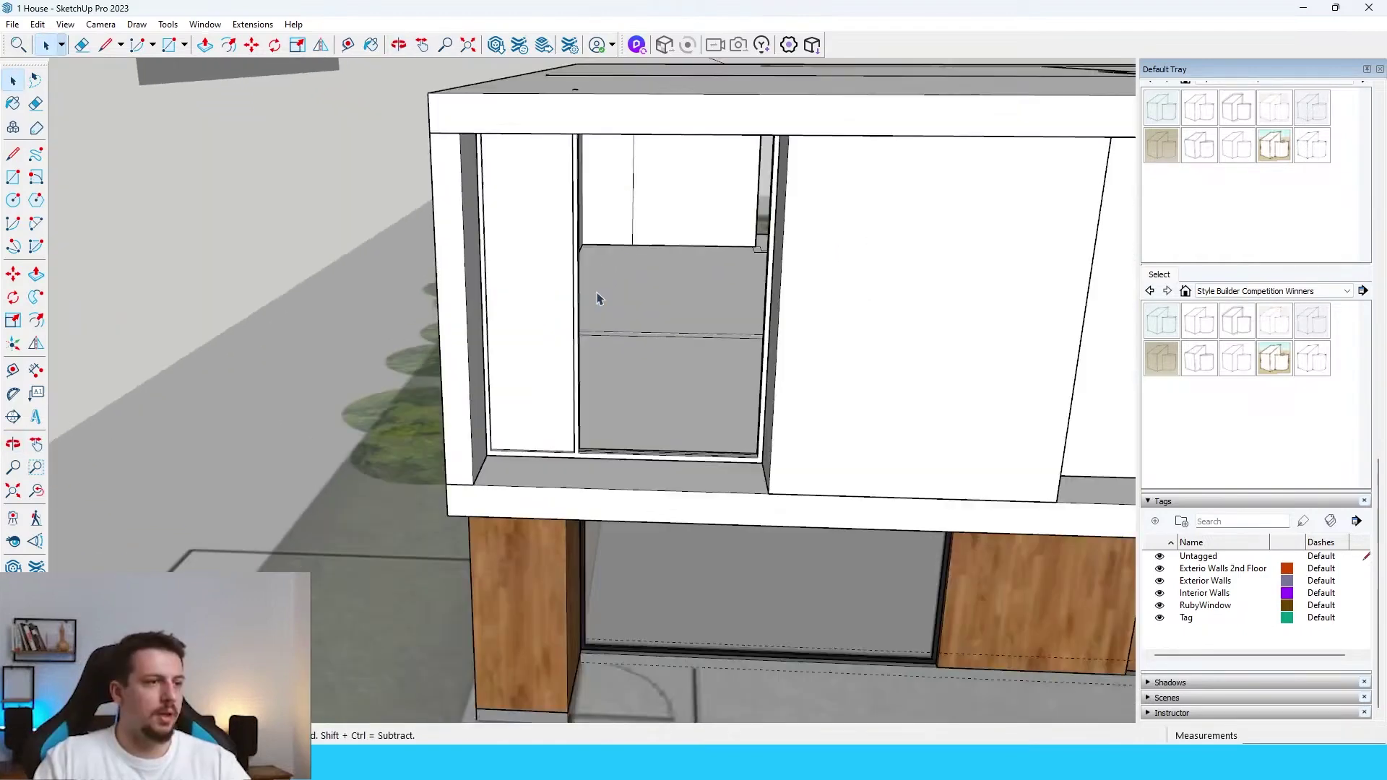
{"action": "scroll", "coordinate": [599, 403], "scroll_direction": "up", "scroll_amount": 2}
{"action": "scroll", "coordinate": [718, 486], "scroll_direction": "up", "scroll_amount": 4}
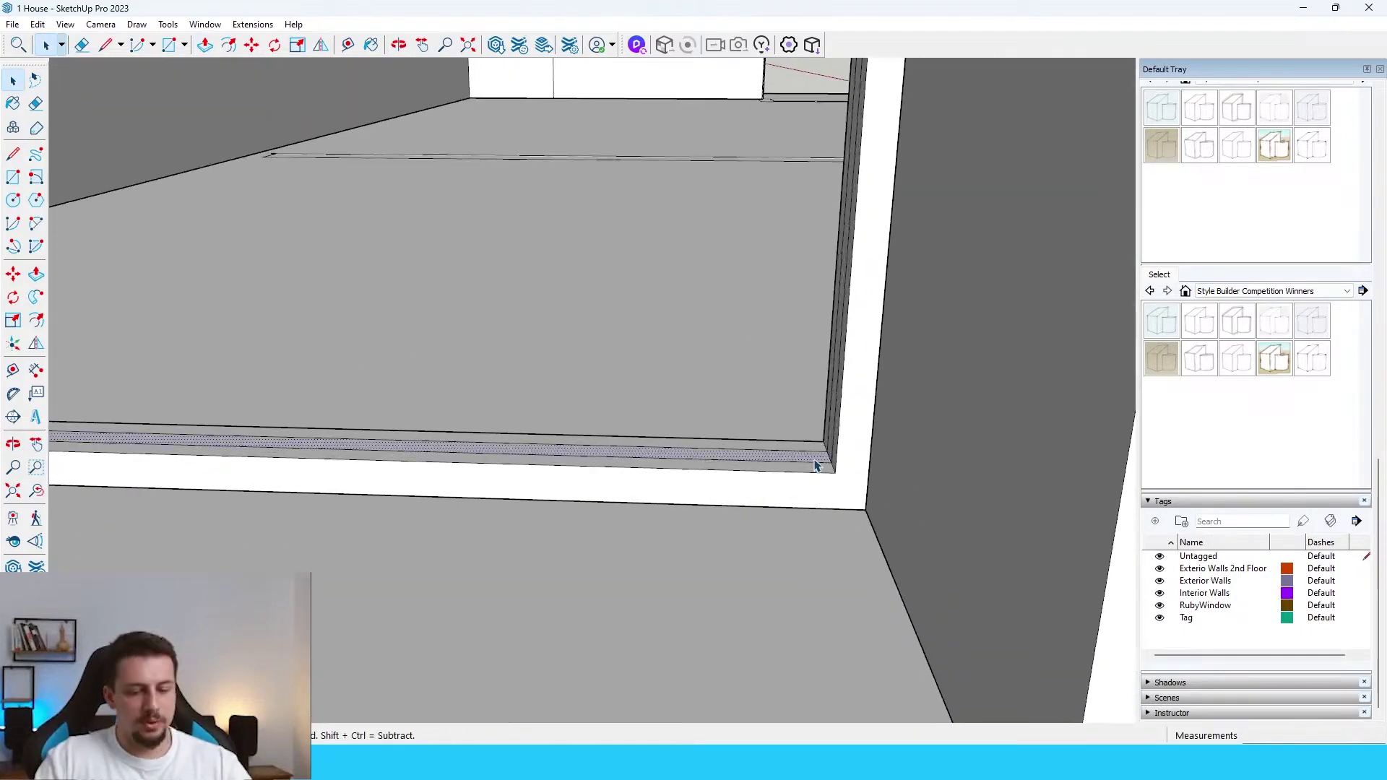
Step: Copy the finished window frame about 618 cm across to the upper-floor opening on the other side of the projecting box
{"action": "scroll", "coordinate": [815, 466], "scroll_direction": "down", "scroll_amount": 5}
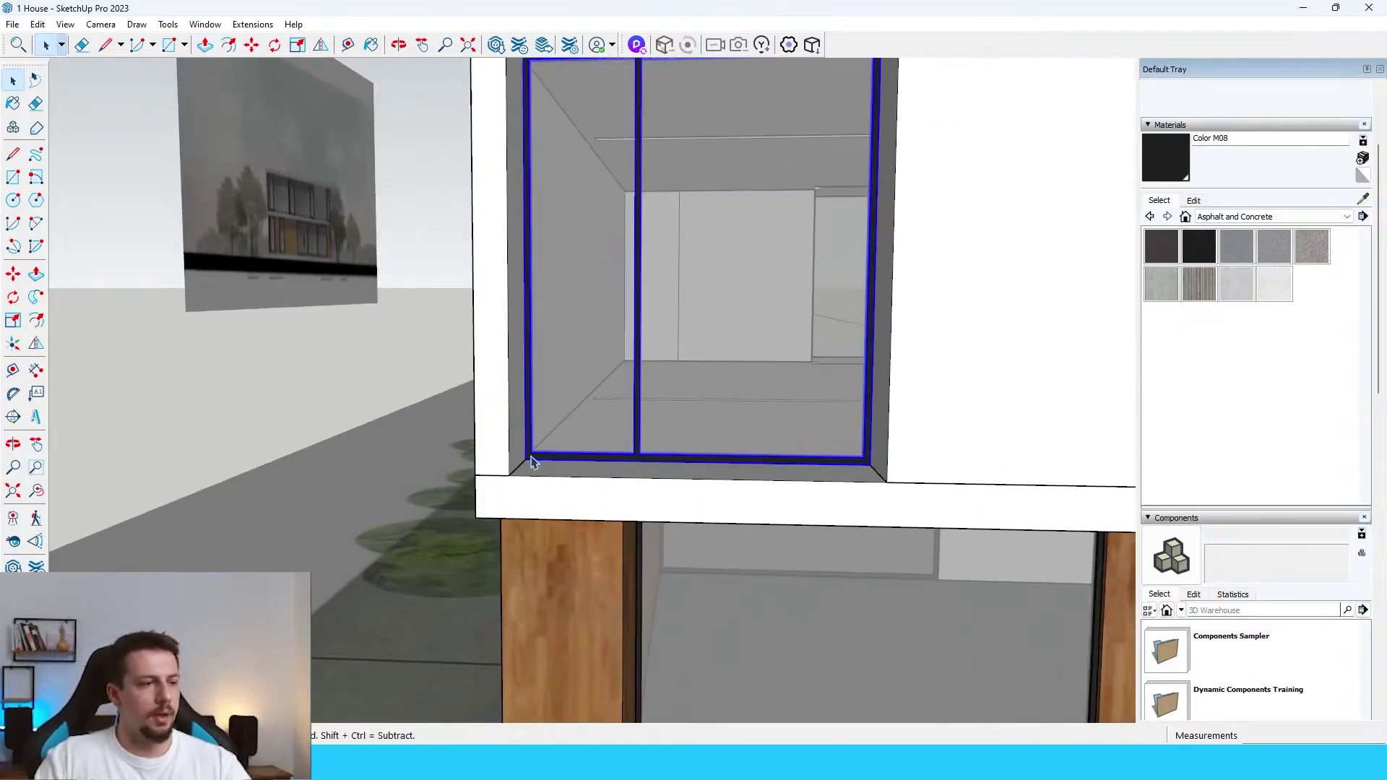
{"action": "key", "text": "m"}
{"action": "left_click", "coordinate": [527, 458]}
{"action": "scroll", "coordinate": [506, 463], "scroll_direction": "down", "scroll_amount": 3}
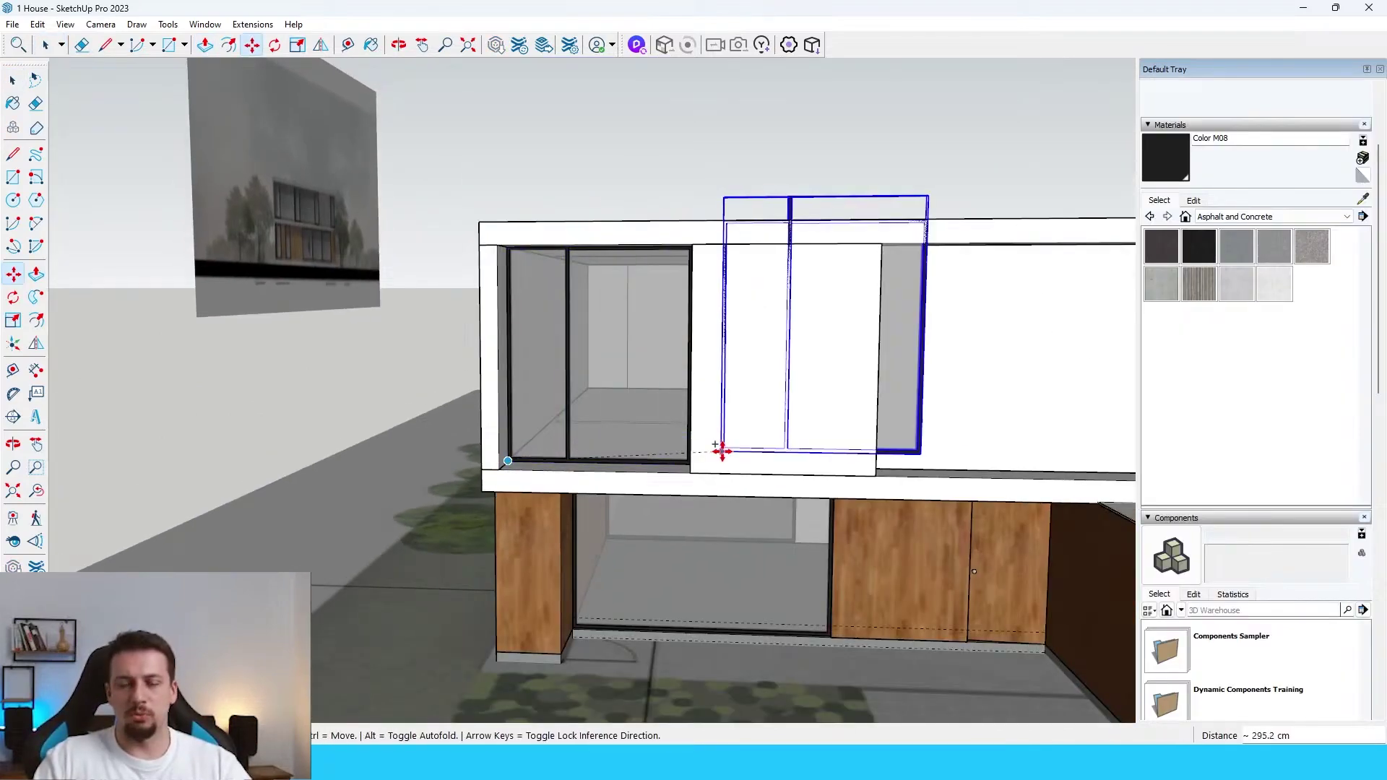
{"action": "scroll", "coordinate": [721, 451], "scroll_direction": "up", "scroll_amount": 6}
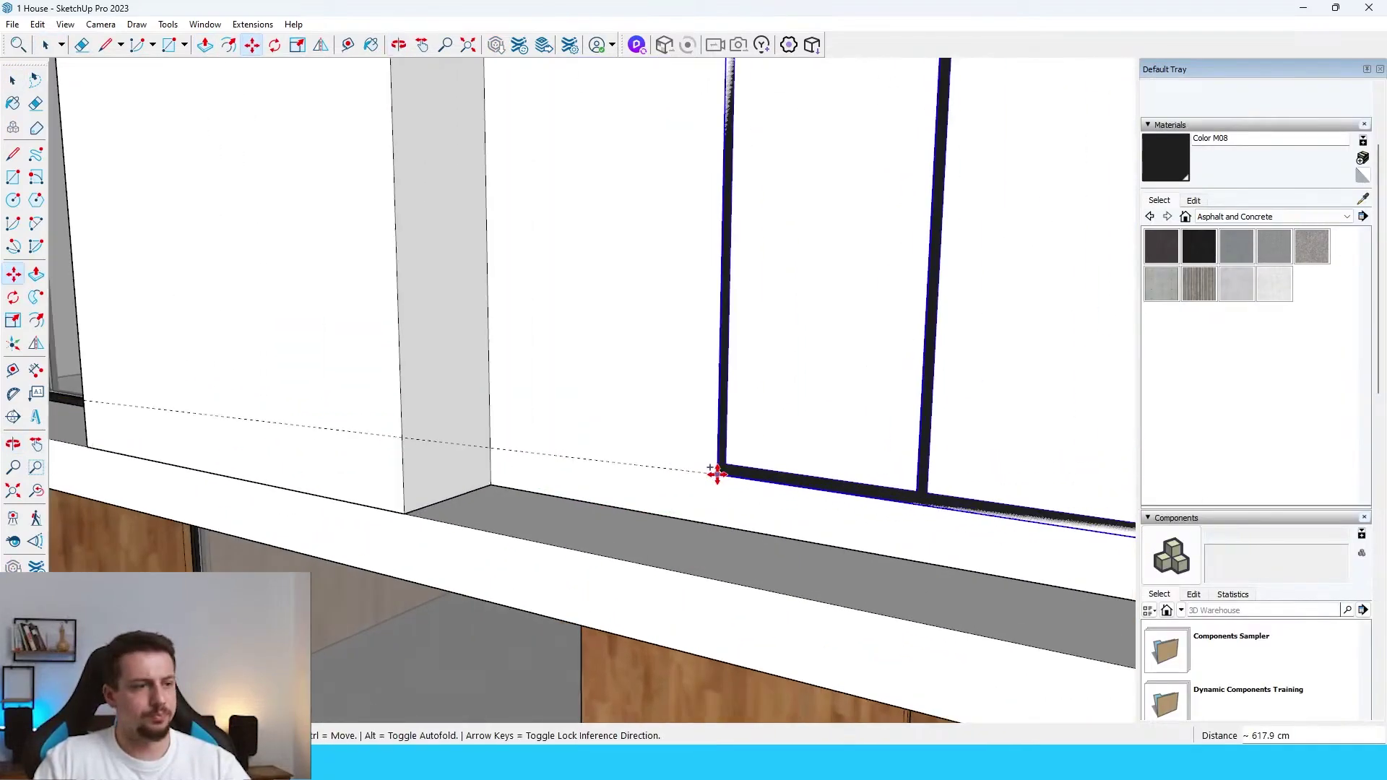
{"action": "left_click", "coordinate": [717, 474]}
Step: Scale the window frame beside the projecting box wider towards the end window frame
{"action": "scroll", "coordinate": [717, 474], "scroll_direction": "down", "scroll_amount": 6}
{"action": "middle_click_drag", "start_coordinate": [717, 474], "coordinate": [824, 287]}
{"action": "scroll", "coordinate": [766, 300], "scroll_direction": "up", "scroll_amount": 4}
{"action": "key", "text": "space"}
{"action": "left_click", "coordinate": [649, 346]}
{"action": "left_click", "coordinate": [640, 353]}
{"action": "key", "text": "s"}
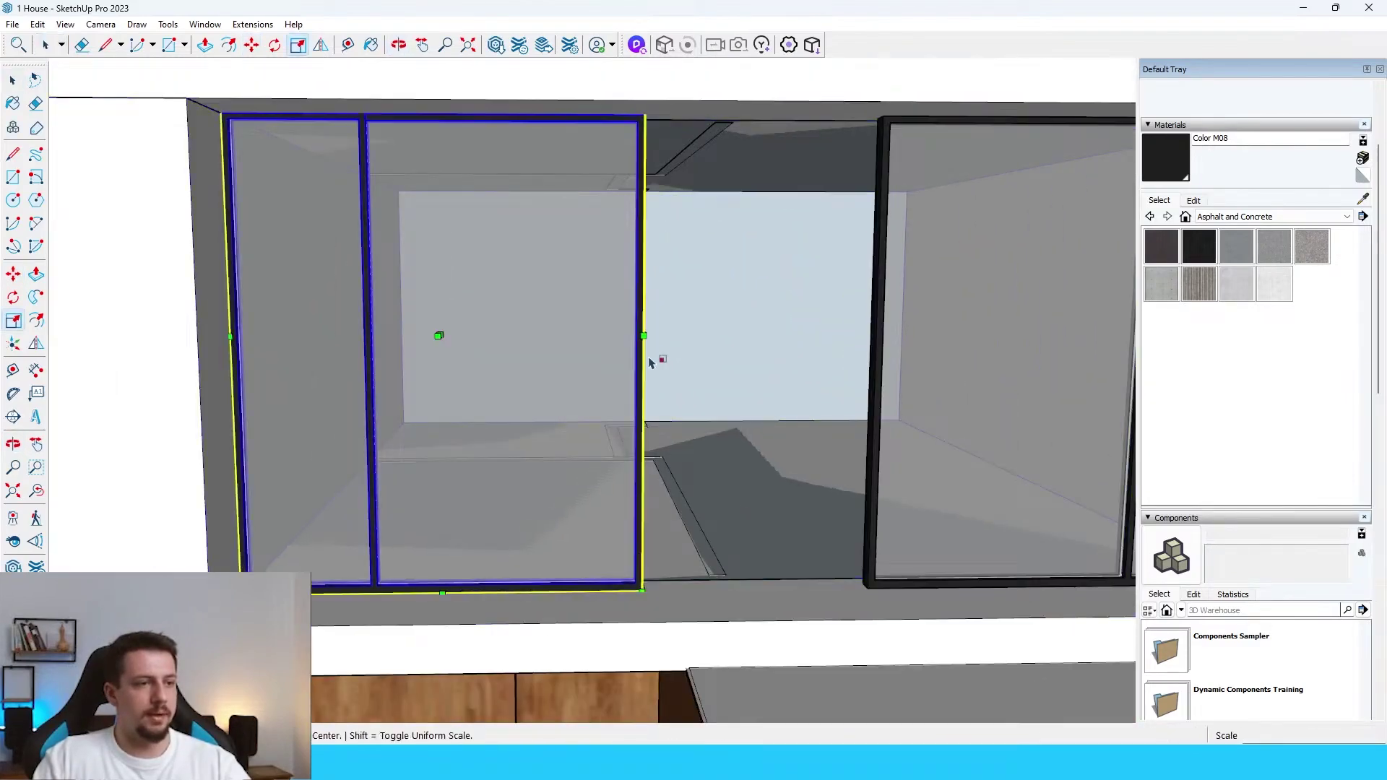
{"action": "middle_click_drag", "start_coordinate": [649, 363], "coordinate": [589, 362]}
{"action": "scroll", "coordinate": [588, 362], "scroll_direction": "up", "scroll_amount": 4}
{"action": "scroll", "coordinate": [588, 362], "scroll_direction": "down", "scroll_amount": 4}
{"action": "scroll", "coordinate": [217, 434], "scroll_direction": "up", "scroll_amount": 2}
{"action": "left_click", "coordinate": [225, 437]}
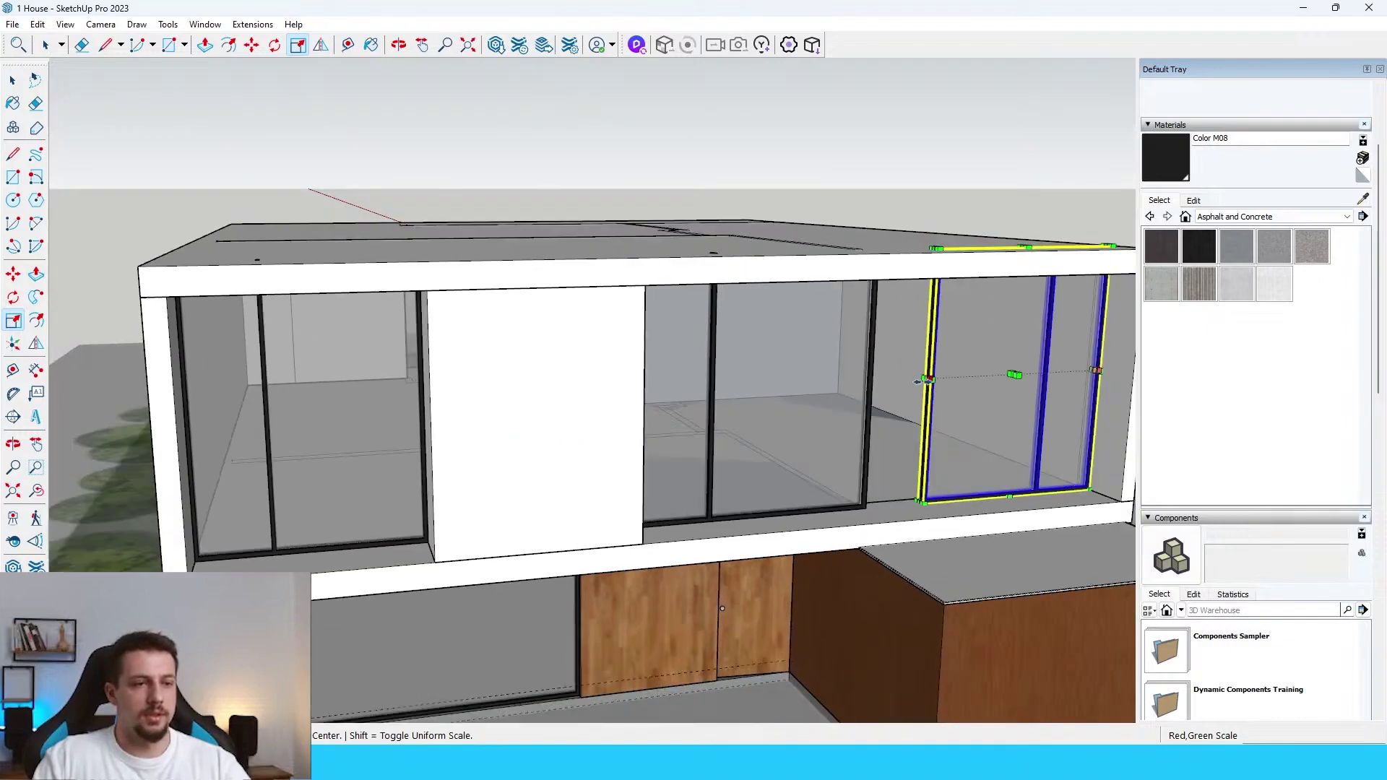
Step: Stretch the end window frame sideways until its side post meets the neighbouring frame
{"action": "scroll", "coordinate": [931, 374], "scroll_direction": "up", "scroll_amount": 6}
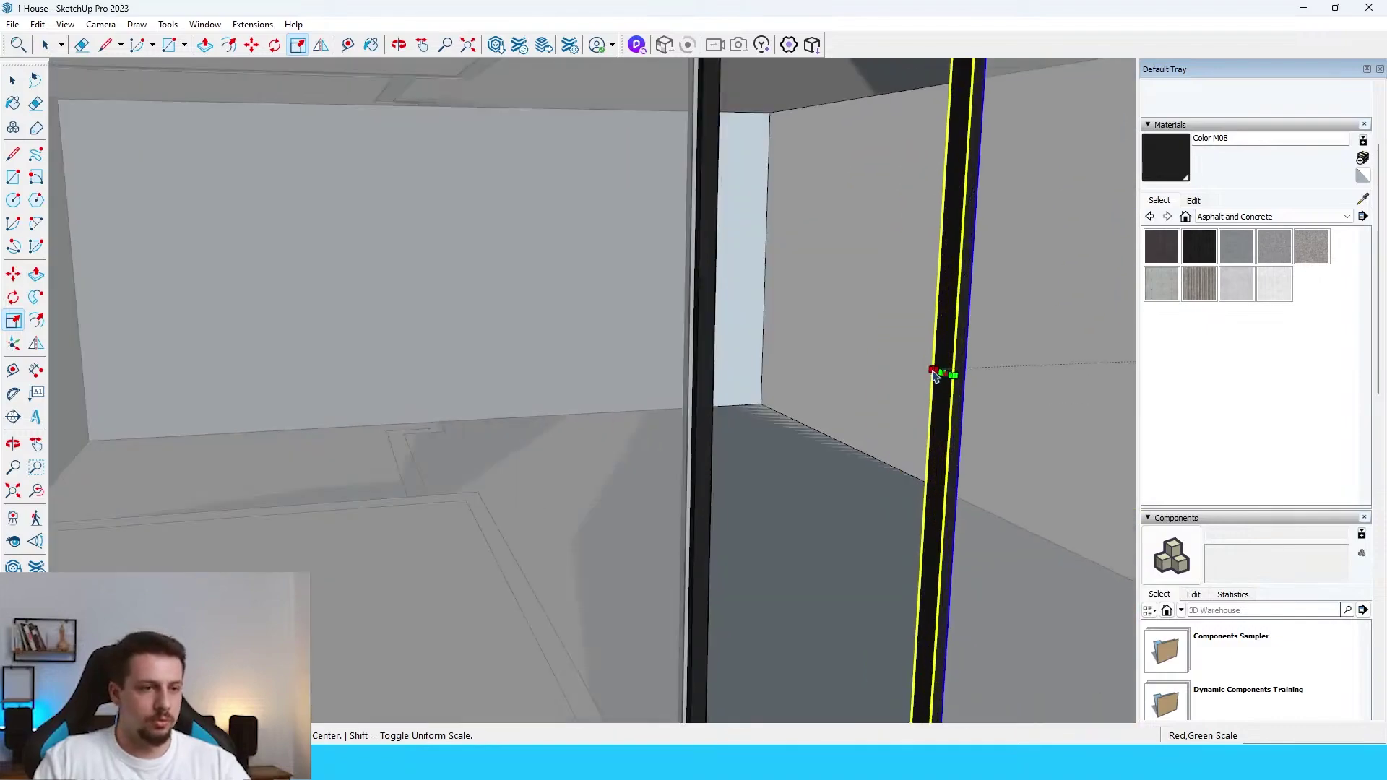
{"action": "left_click", "coordinate": [942, 373]}
{"action": "left_click", "coordinate": [718, 455]}
{"action": "scroll", "coordinate": [625, 403], "scroll_direction": "down", "scroll_amount": 1}
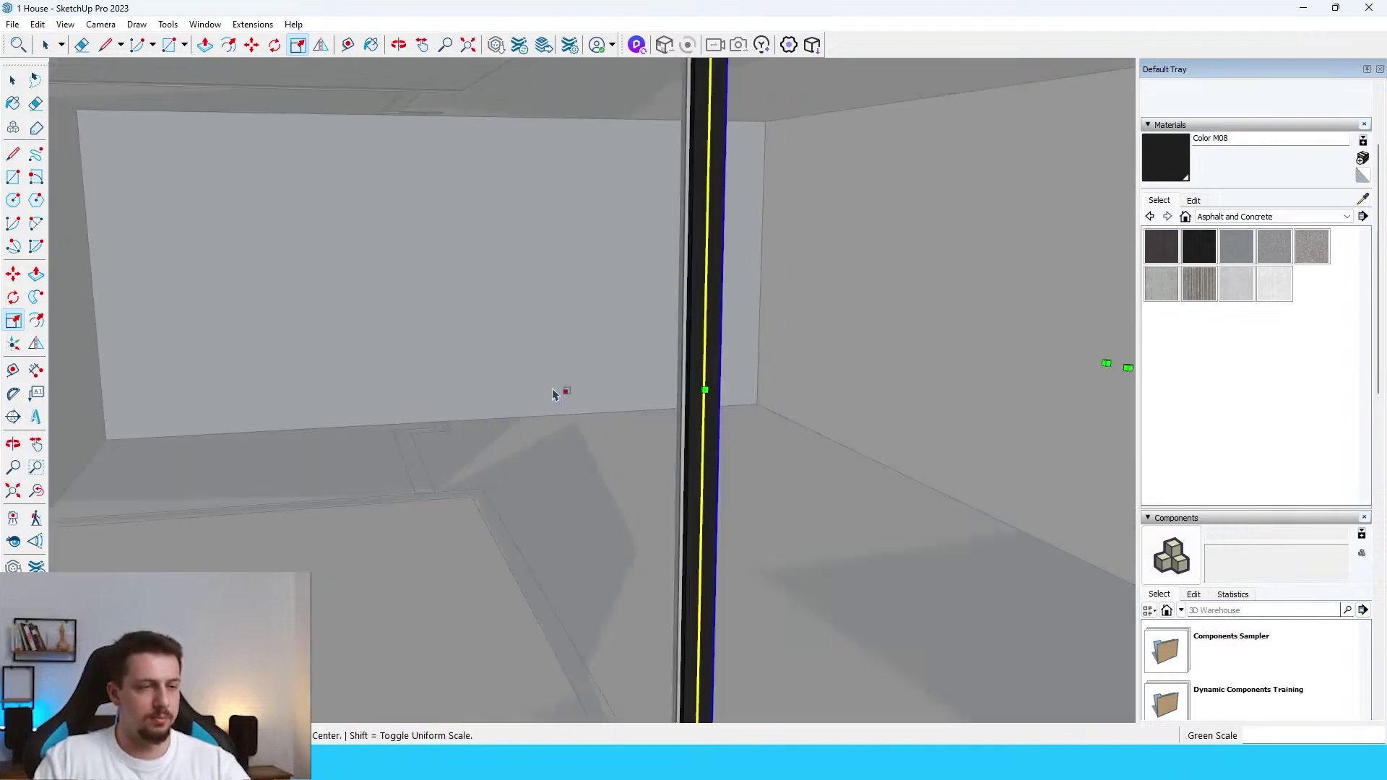
{"action": "scroll", "coordinate": [553, 393], "scroll_direction": "down", "scroll_amount": 5}
{"action": "key", "text": "space"}
{"action": "scroll", "coordinate": [604, 403], "scroll_direction": "up", "scroll_amount": 5}
{"action": "scroll", "coordinate": [663, 390], "scroll_direction": "down", "scroll_amount": 10}
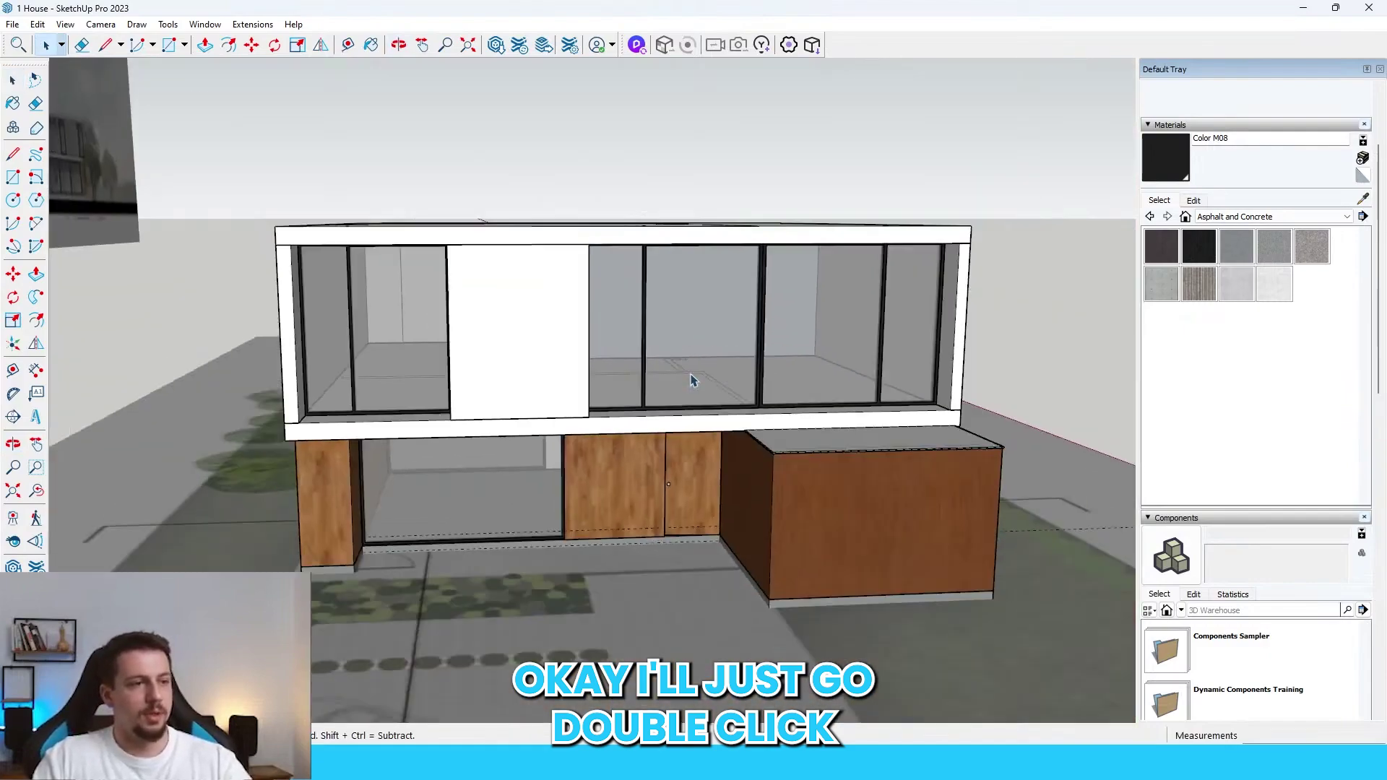
Step: Paint the whole roof slab with Concrete Aggregate Smoke
{"action": "middle_click_drag", "start_coordinate": [687, 377], "coordinate": [679, 339]}
{"action": "key", "text": "space"}
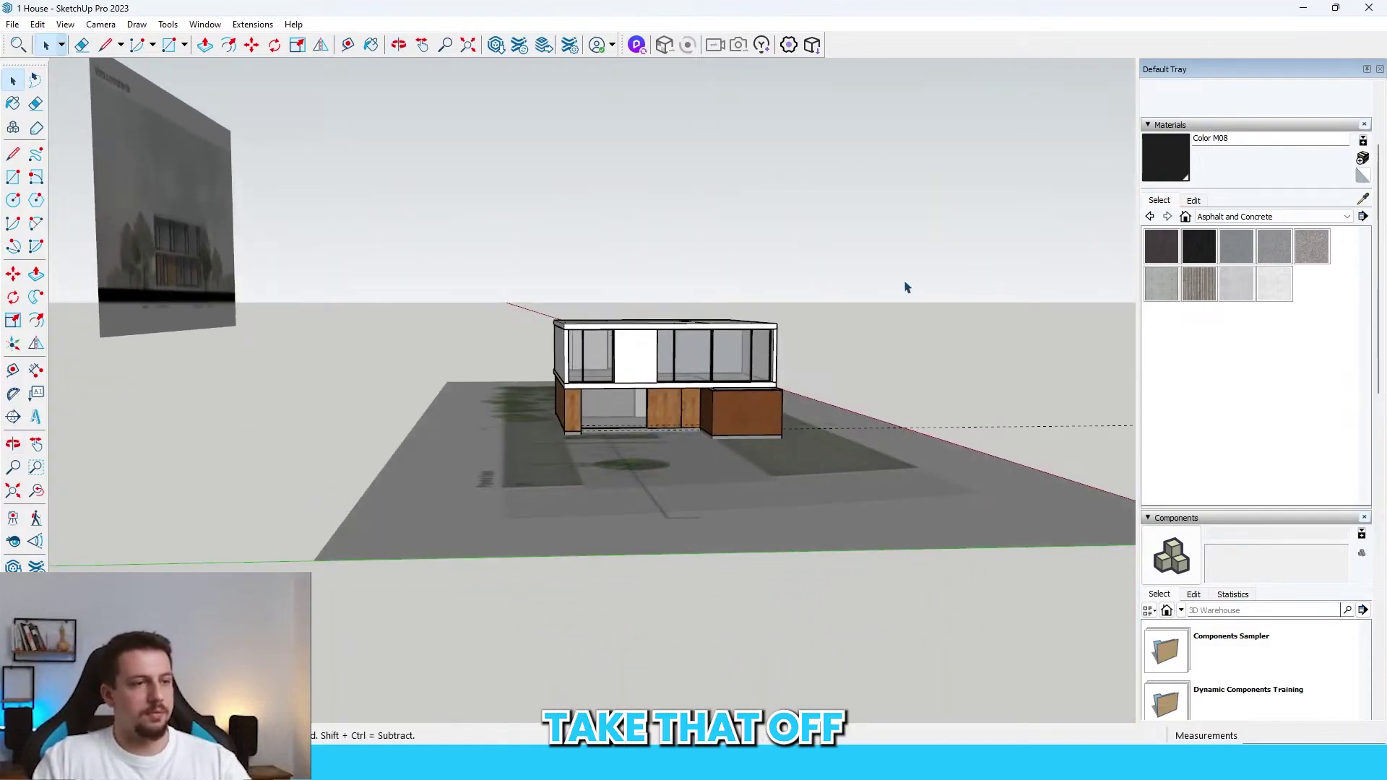
{"action": "scroll", "coordinate": [918, 318], "scroll_direction": "down", "scroll_amount": 5}
{"action": "scroll", "coordinate": [1084, 378], "scroll_direction": "up", "scroll_amount": 3}
{"action": "scroll", "coordinate": [763, 330], "scroll_direction": "up", "scroll_amount": 5}
{"action": "scroll", "coordinate": [764, 329], "scroll_direction": "down", "scroll_amount": 2}
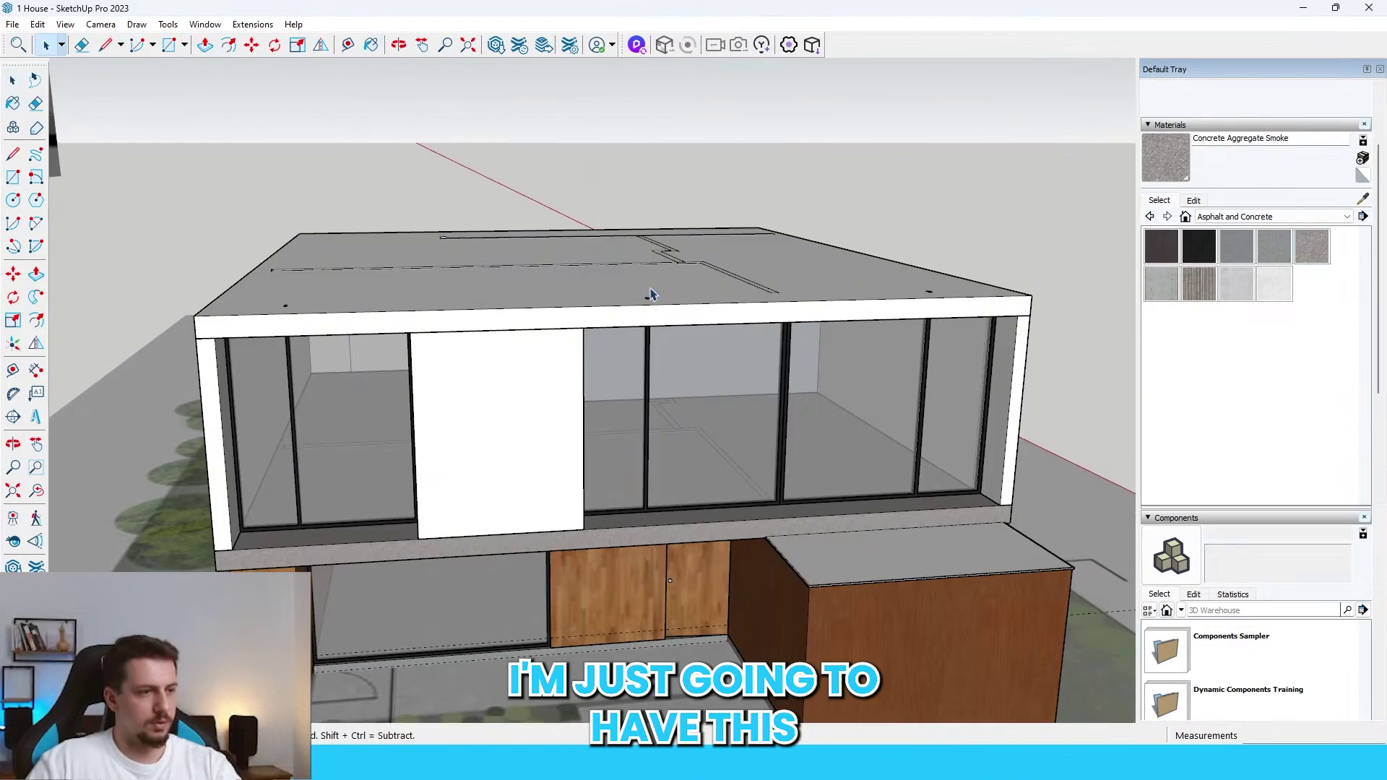
{"action": "scroll", "coordinate": [650, 295], "scroll_direction": "up", "scroll_amount": 3}
{"action": "triple_click", "coordinate": [695, 325]}
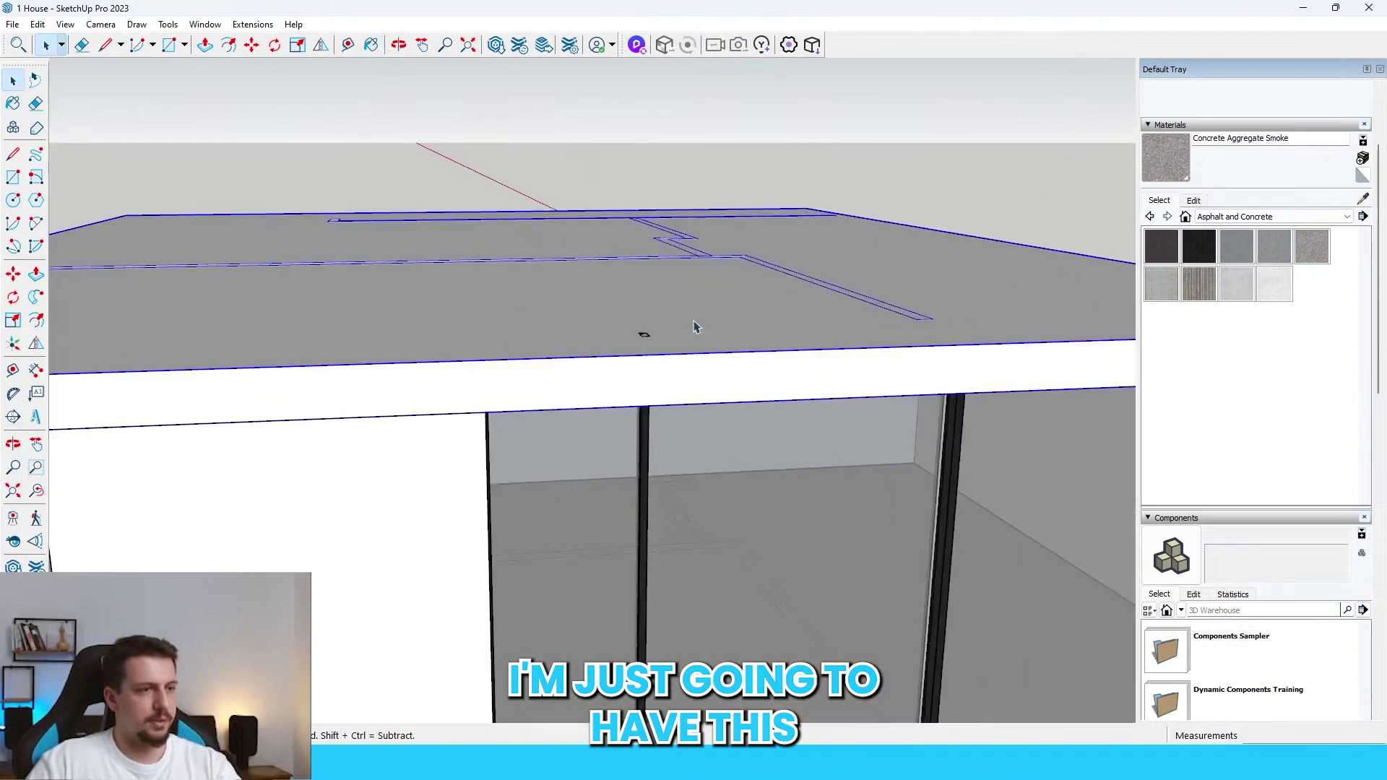
{"action": "key", "text": "b"}
{"action": "left_click", "coordinate": [708, 318]}
{"action": "key", "text": "space"}
{"action": "scroll", "coordinate": [697, 278], "scroll_direction": "down", "scroll_amount": 5}
{"action": "left_click", "coordinate": [678, 229]}
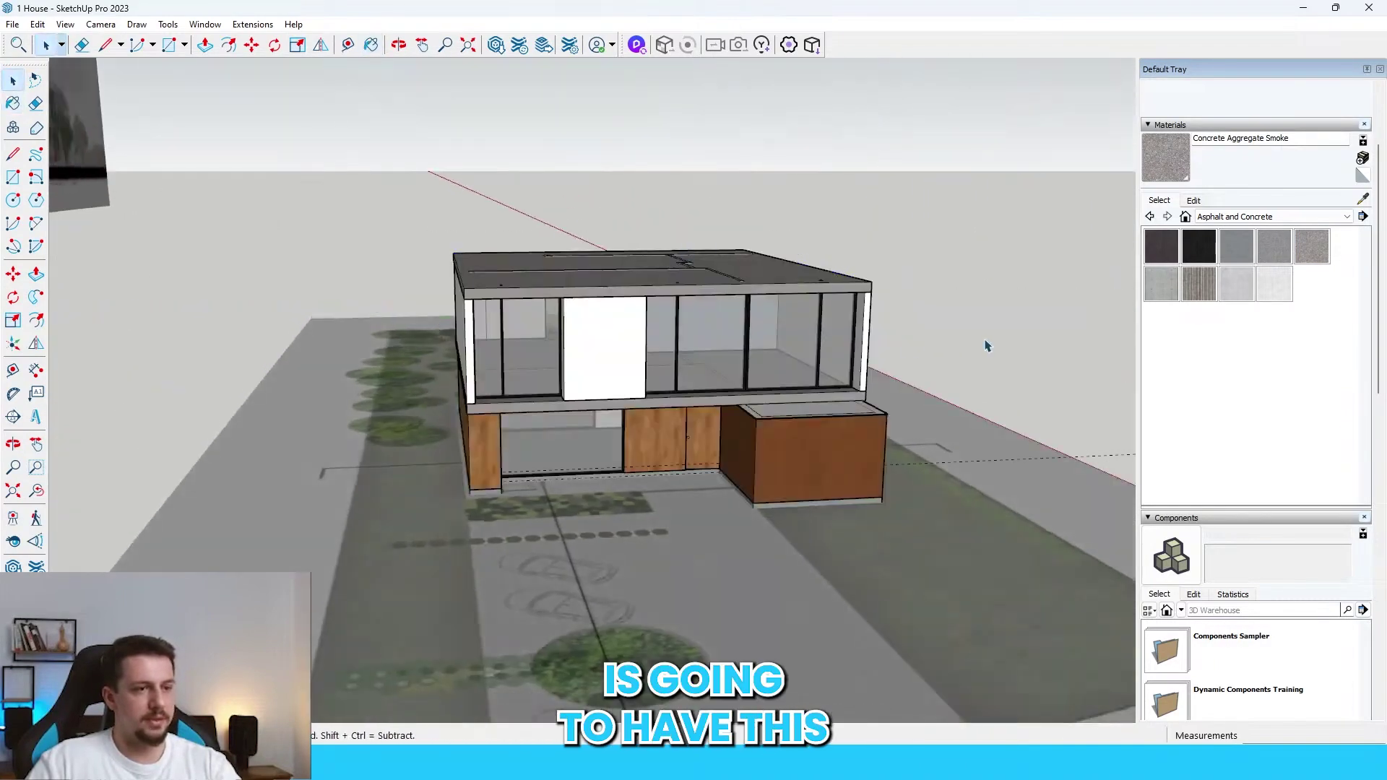
Step: Paint the upper floor's projecting box and its connected exterior walls with Blacktop New
{"action": "left_click", "coordinate": [1201, 248]}
{"action": "scroll", "coordinate": [622, 320], "scroll_direction": "up", "scroll_amount": 4}
{"action": "key", "text": "space"}
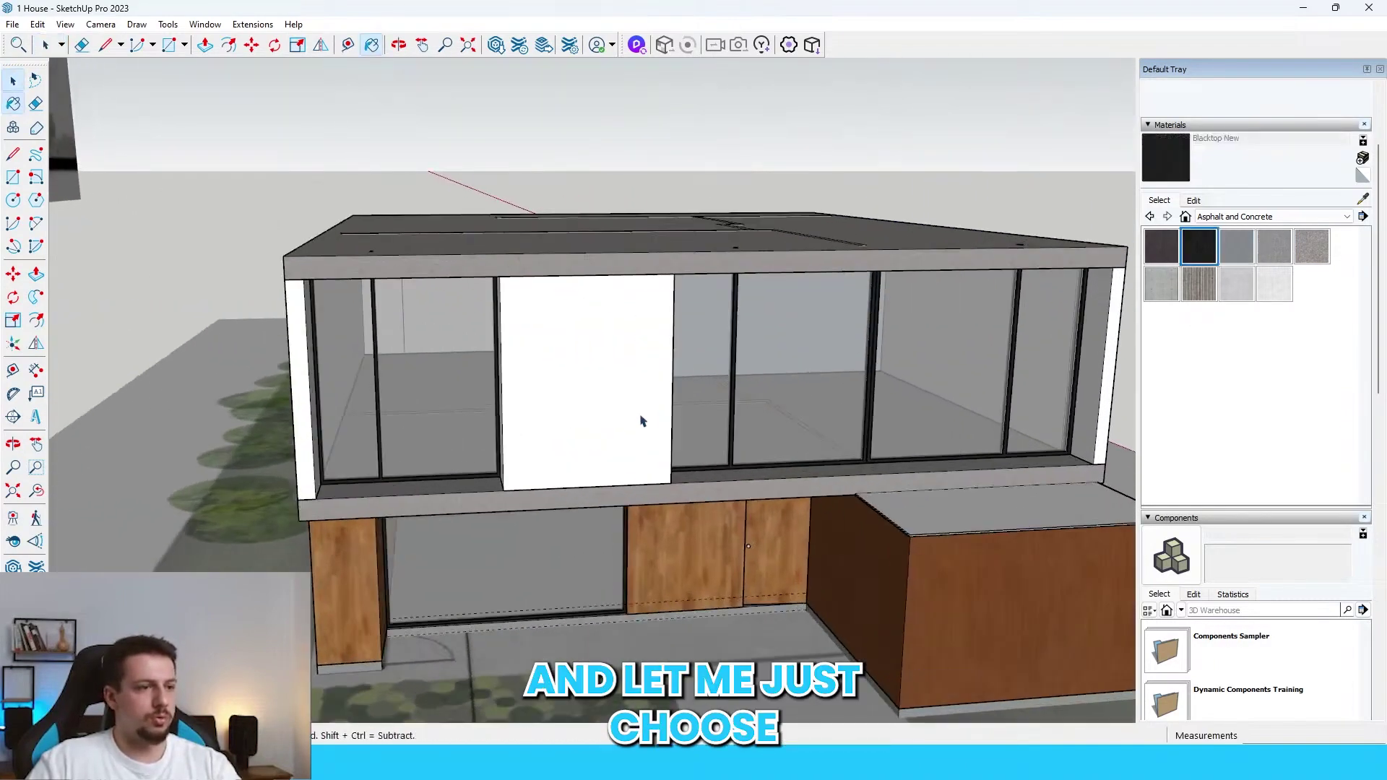
{"action": "triple_click", "coordinate": [641, 418]}
{"action": "key", "text": "b"}
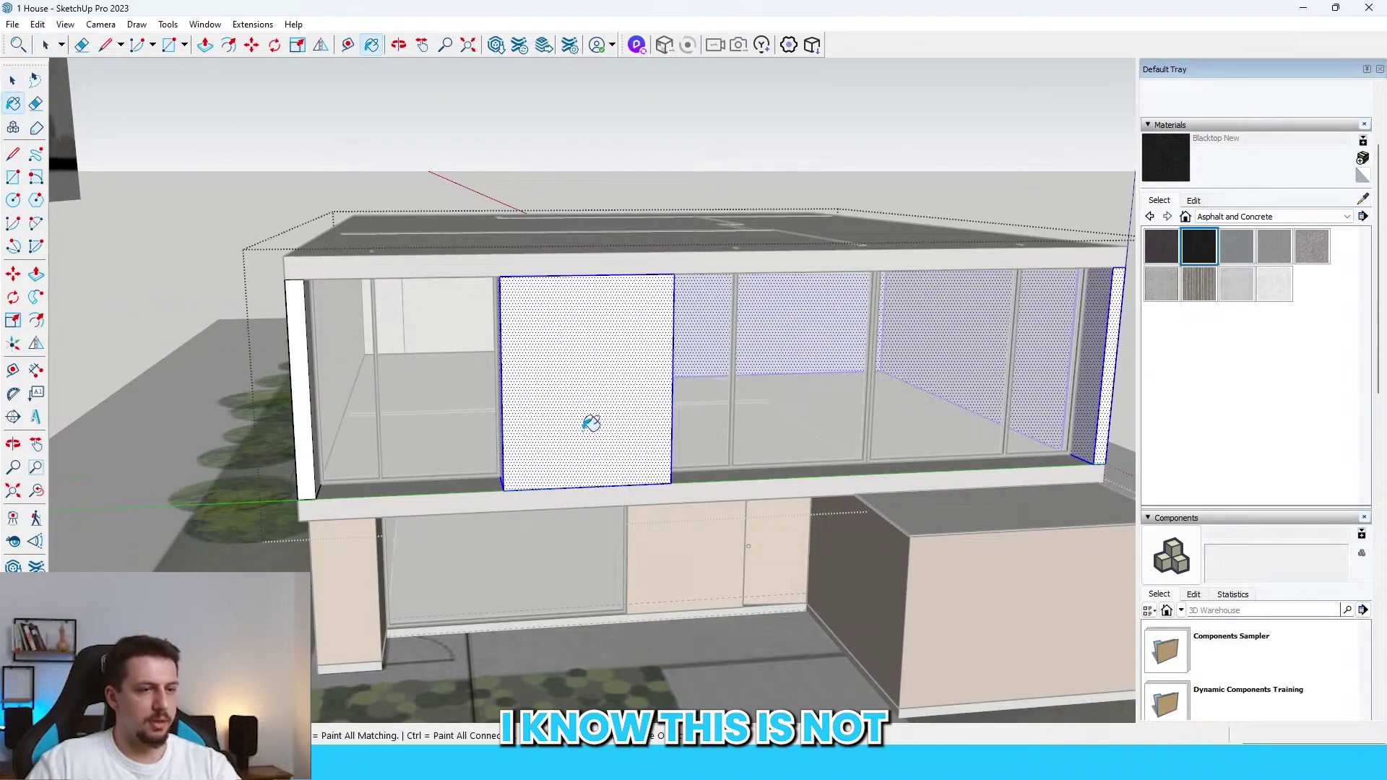
{"action": "left_click", "coordinate": [576, 422]}
{"action": "key", "text": "space"}
Step: Paint the upper-floor end wall beside the first window with the same Blacktop New material
{"action": "mouse_move", "coordinate": [577, 422]}
{"action": "middle_mouse_down"}
{"action": "mouse_move", "coordinate": [549, 423]}
{"action": "mouse_move", "coordinate": [674, 351]}
{"action": "middle_mouse_up"}
{"action": "double_click", "coordinate": [301, 427]}
{"action": "triple_click", "coordinate": [301, 432]}
{"action": "key", "text": "b"}
{"action": "left_click", "coordinate": [306, 412]}
{"action": "key", "text": "space"}
{"action": "key", "text": "Escape"}
Step: Create a flat sandbox terrain grid with 300 cm spacing that extends around the house on all sides
{"action": "scroll", "coordinate": [674, 351], "scroll_direction": "down", "scroll_amount": 4}
{"action": "mouse_move", "coordinate": [675, 284]}
{"action": "middle_mouse_down"}
{"action": "mouse_move", "coordinate": [729, 347]}
{"action": "mouse_move", "coordinate": [830, 417]}
{"action": "middle_mouse_up"}
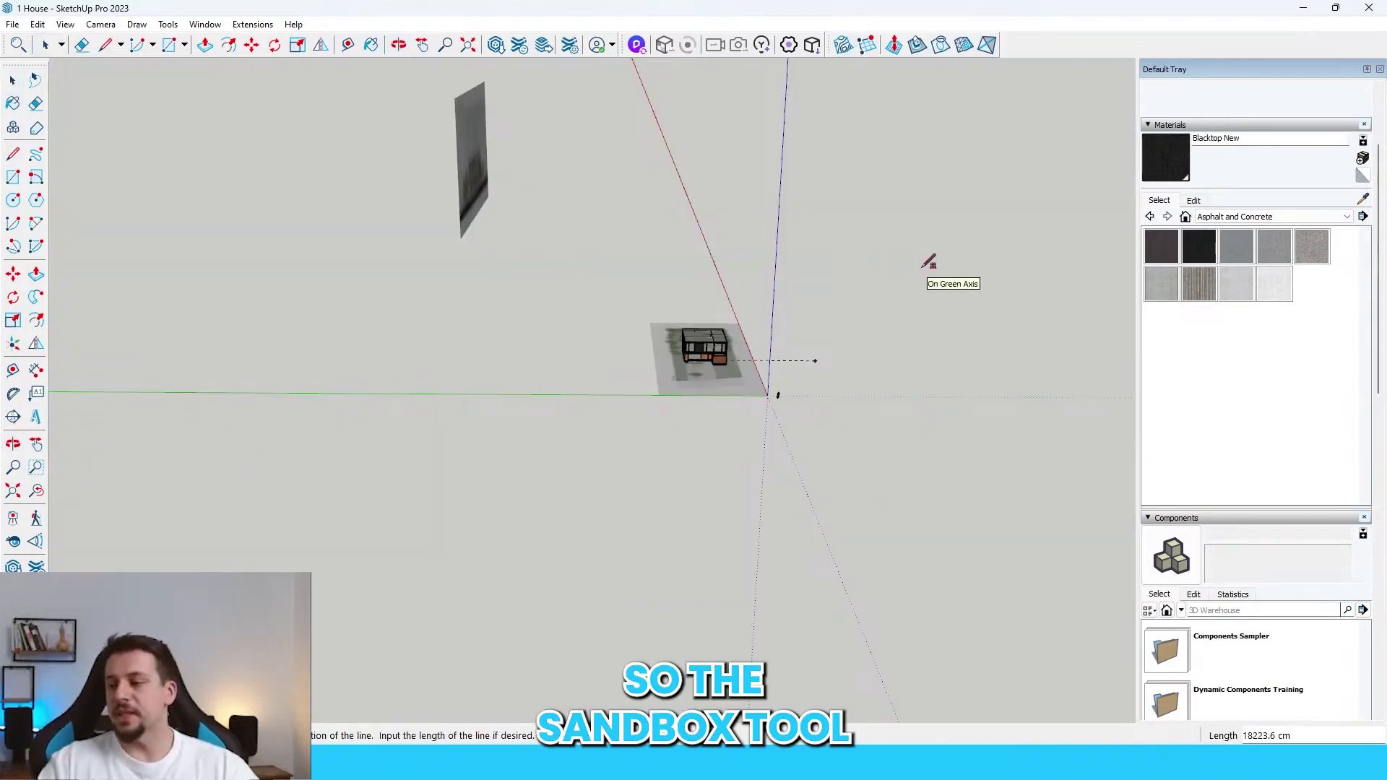
{"action": "key", "text": "Escape"}
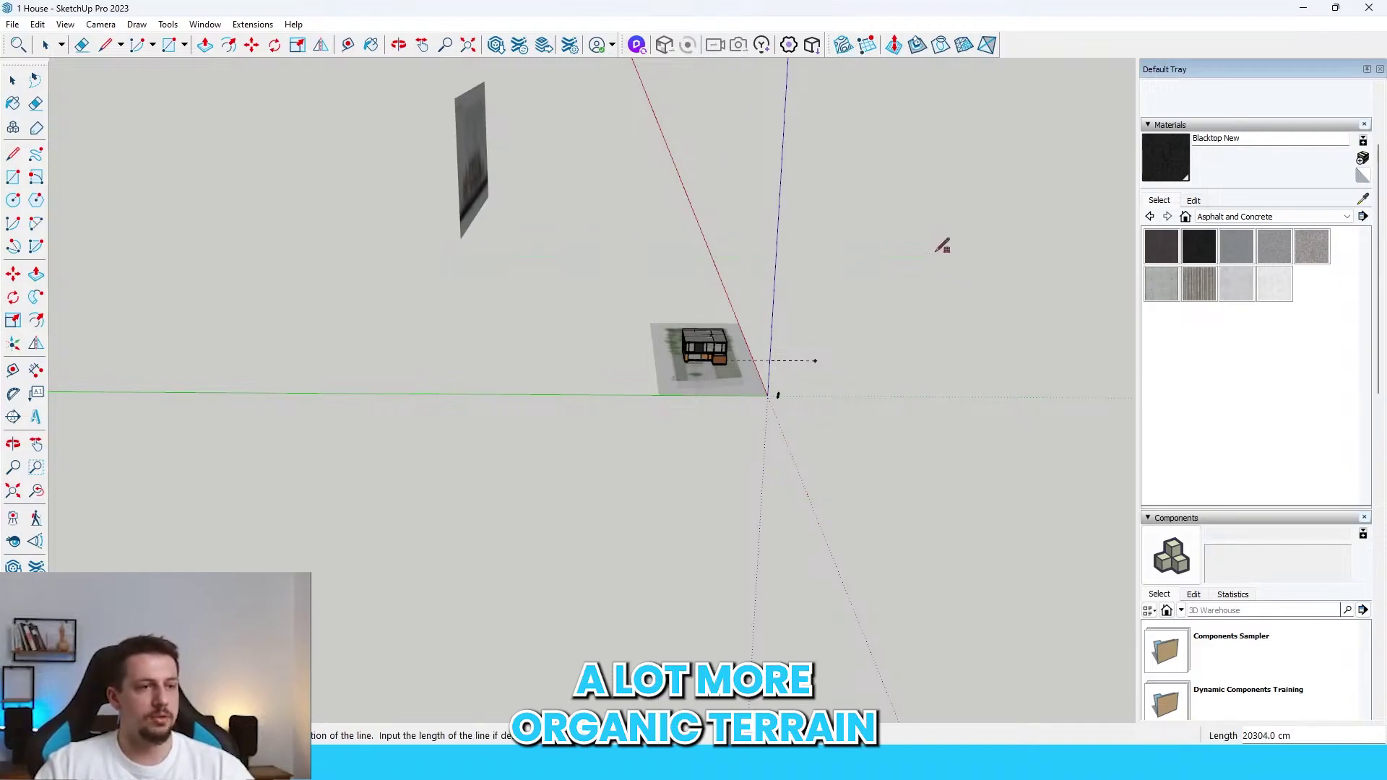
{"action": "left_click", "coordinate": [934, 254]}
{"action": "left_click", "coordinate": [1031, 557]}
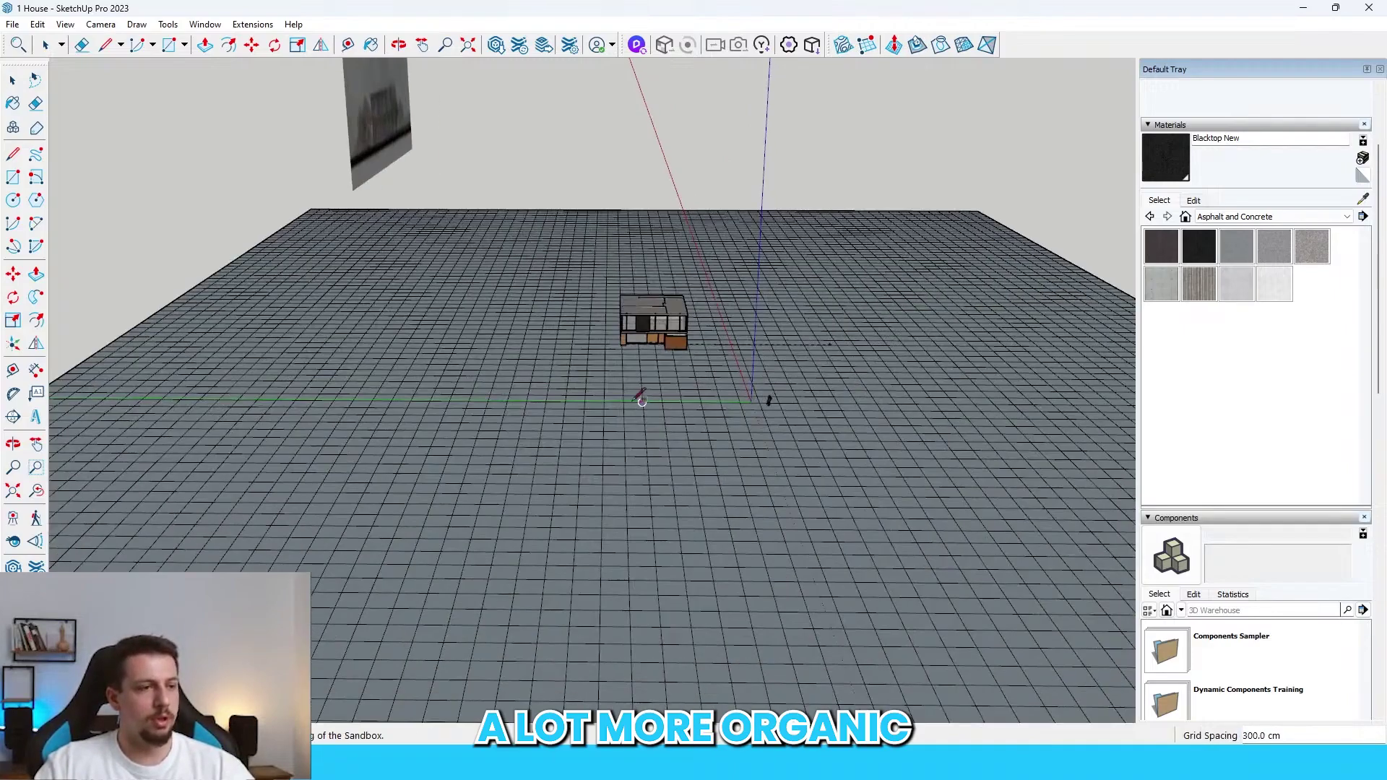
{"action": "scroll", "coordinate": [688, 329], "scroll_direction": "up", "scroll_amount": 8}
{"action": "middle_click_drag", "start_coordinate": [688, 328], "coordinate": [784, 372]}
Step: Move the site plan image straight up above the house, clear of the terrain grid
{"action": "key", "text": "space"}
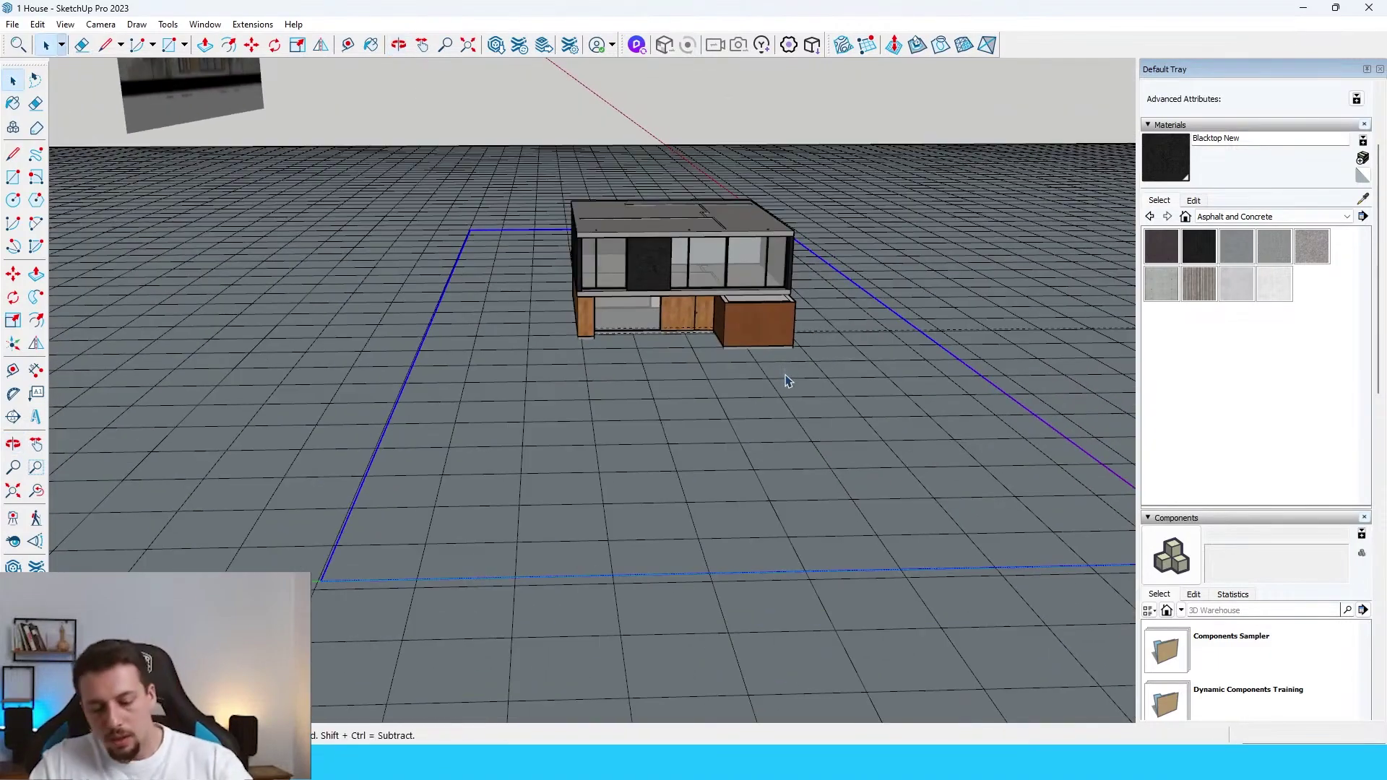
{"action": "key", "text": "m"}
{"action": "left_click", "coordinate": [782, 378]}
{"action": "left_click", "coordinate": [772, 138]}
{"action": "scroll", "coordinate": [533, 417], "scroll_direction": "down", "scroll_amount": 3}
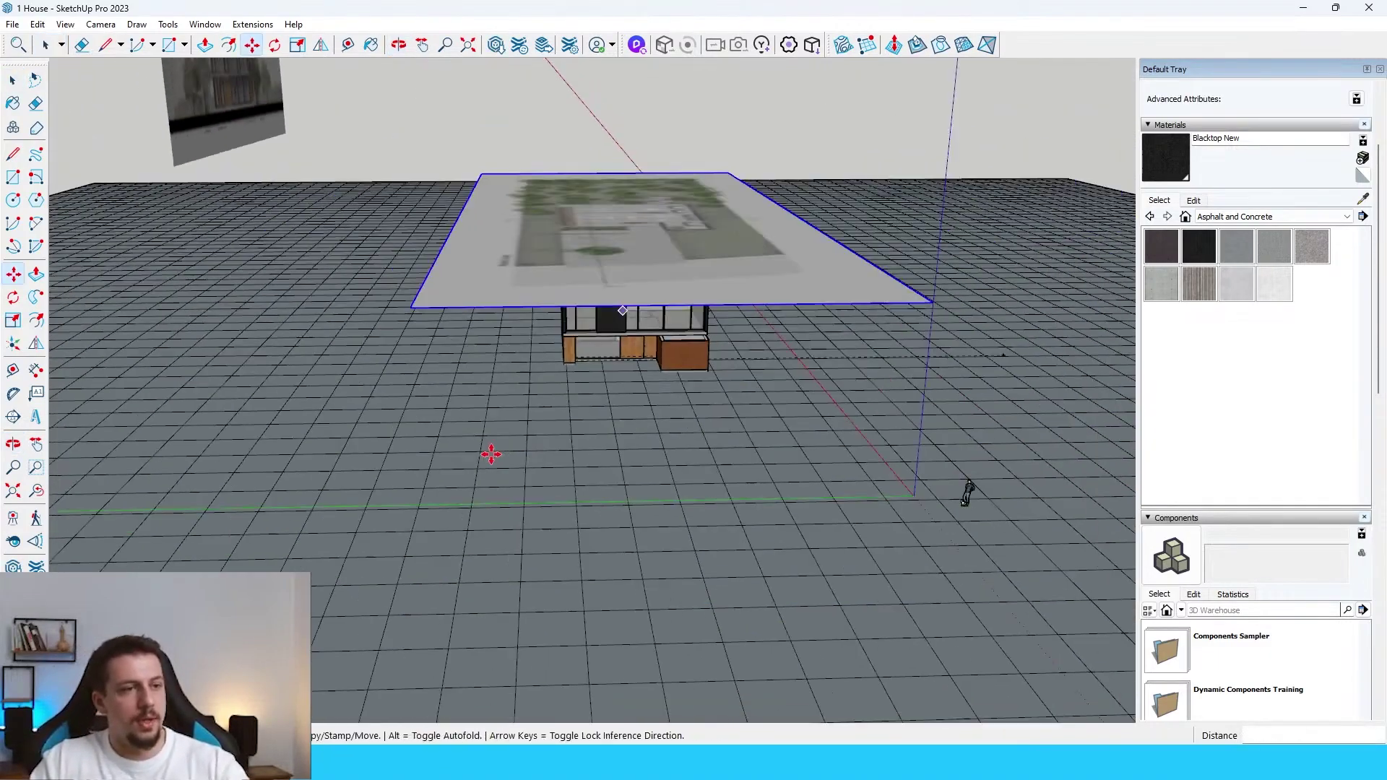
{"action": "scroll", "coordinate": [491, 455], "scroll_direction": "down", "scroll_amount": 1}
Step: Open the terrain grid group for editing
{"action": "key", "text": "space"}
{"action": "left_click", "coordinate": [853, 487]}
{"action": "scroll", "coordinate": [784, 438], "scroll_direction": "down", "scroll_amount": 4}
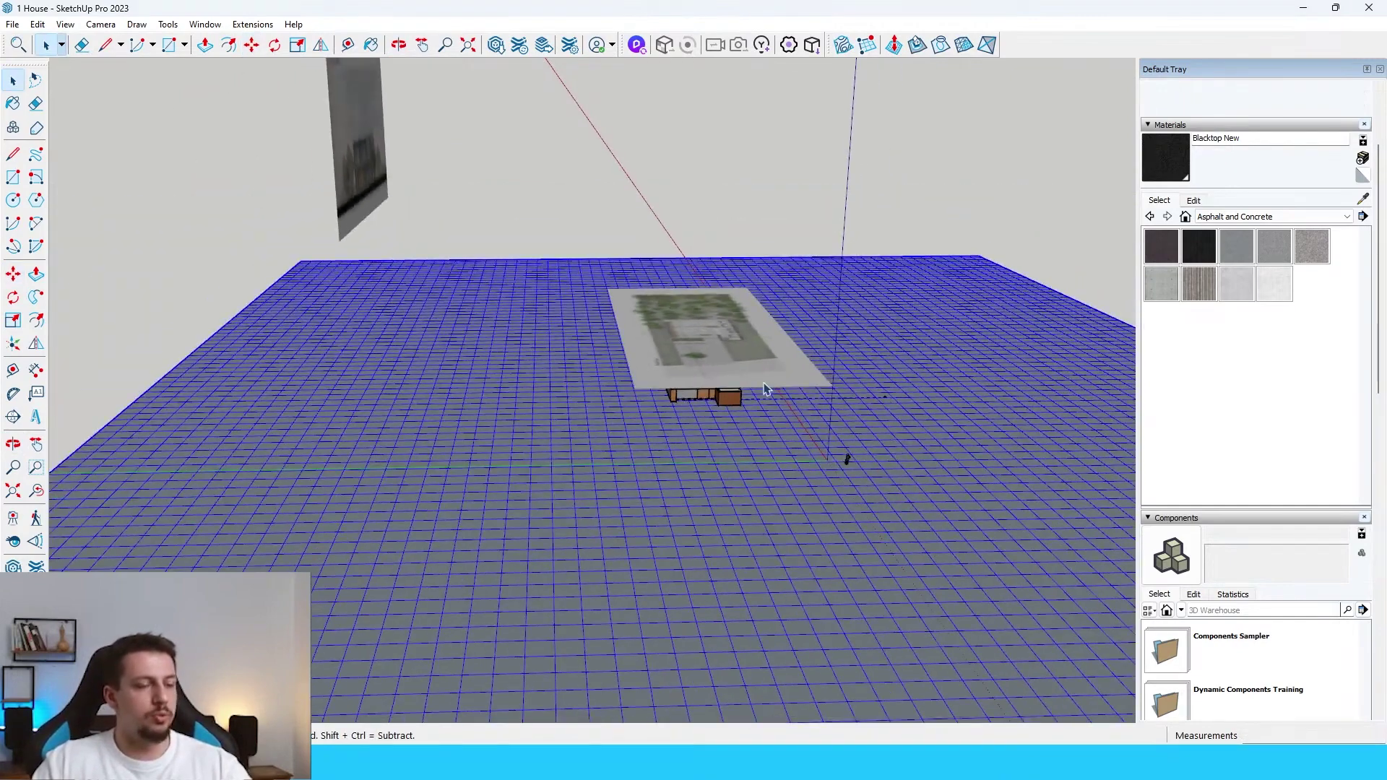
{"action": "double_click", "coordinate": [672, 510]}
{"action": "key", "text": "Escape"}
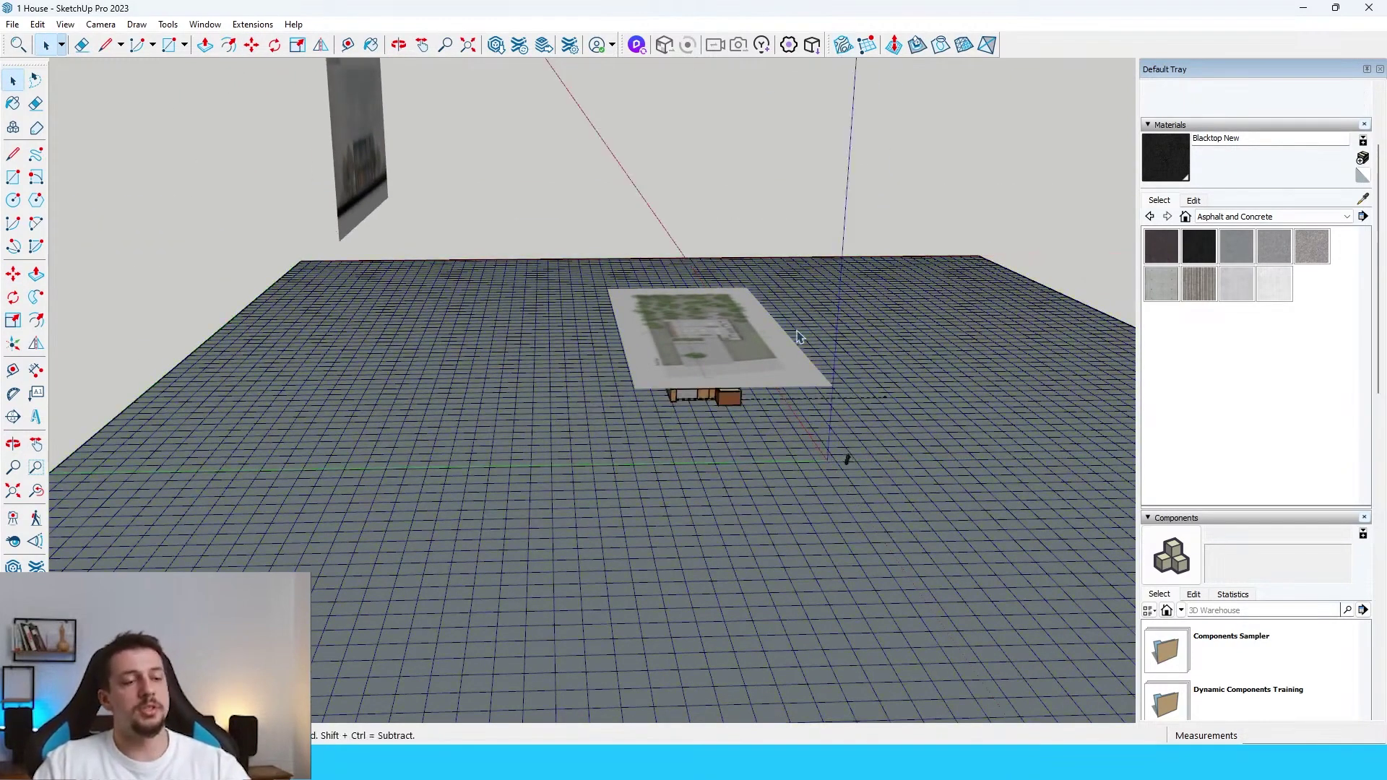
{"action": "double_click", "coordinate": [872, 316]}
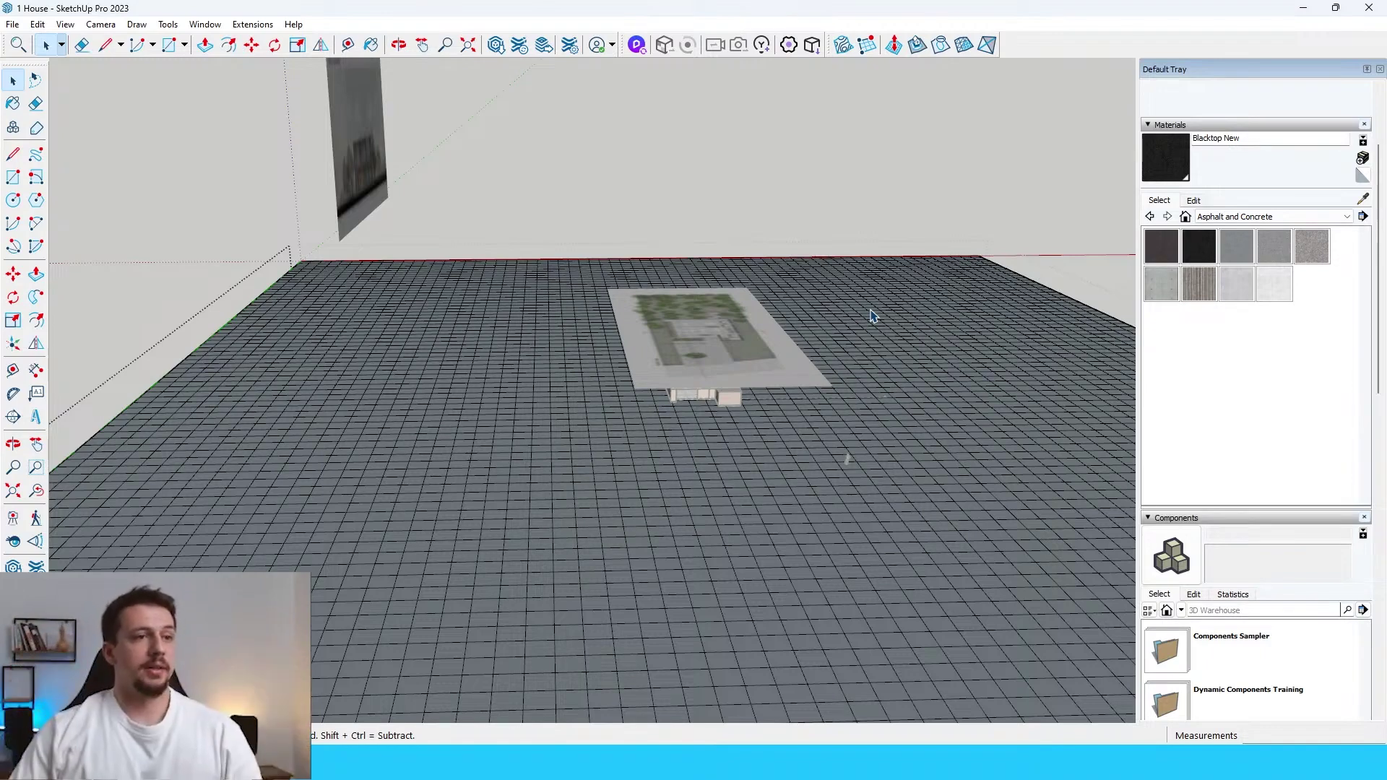
Step: Use Smoove to raise several mounds in the terrain on both sides of the site plan
{"action": "left_click", "coordinate": [895, 44]}
{"action": "left_click", "coordinate": [905, 351]}
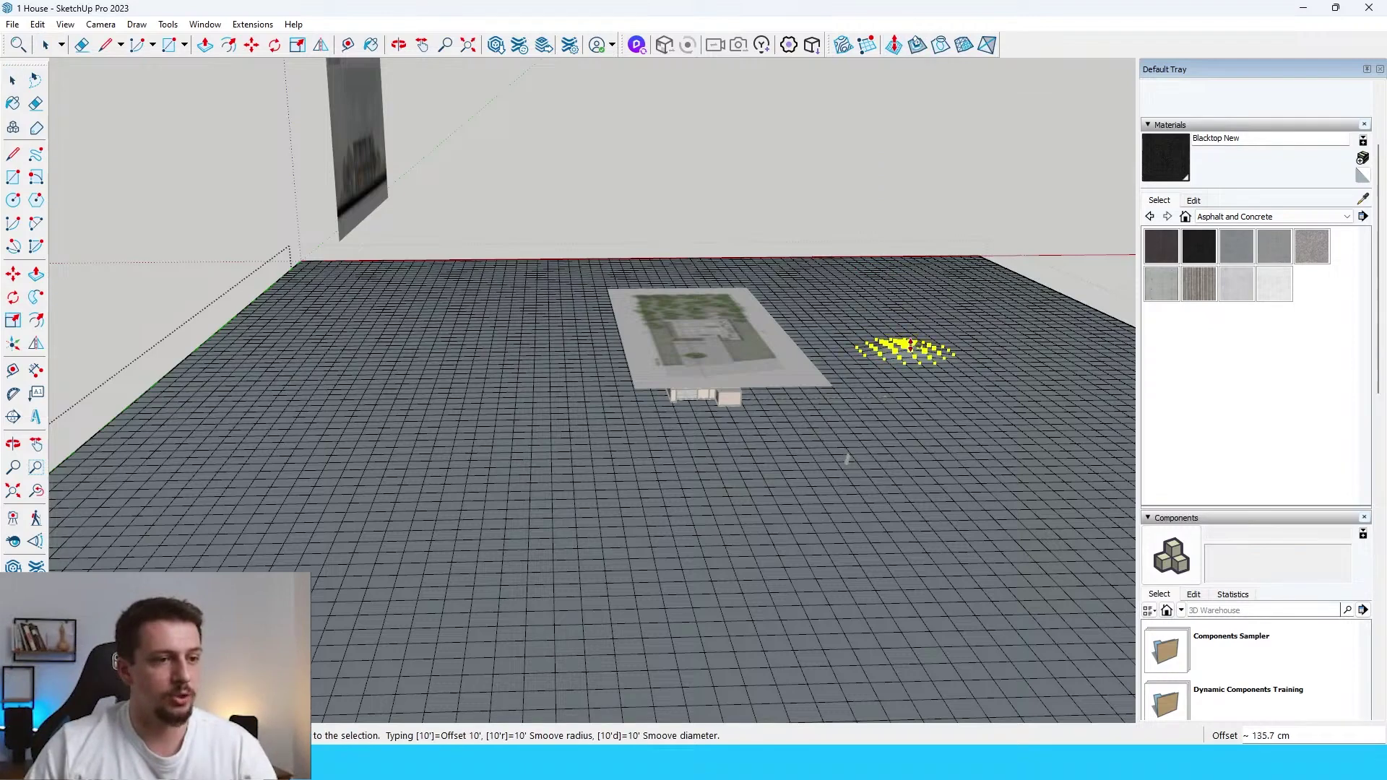
{"action": "left_click", "coordinate": [910, 345]}
{"action": "left_click", "coordinate": [907, 324]}
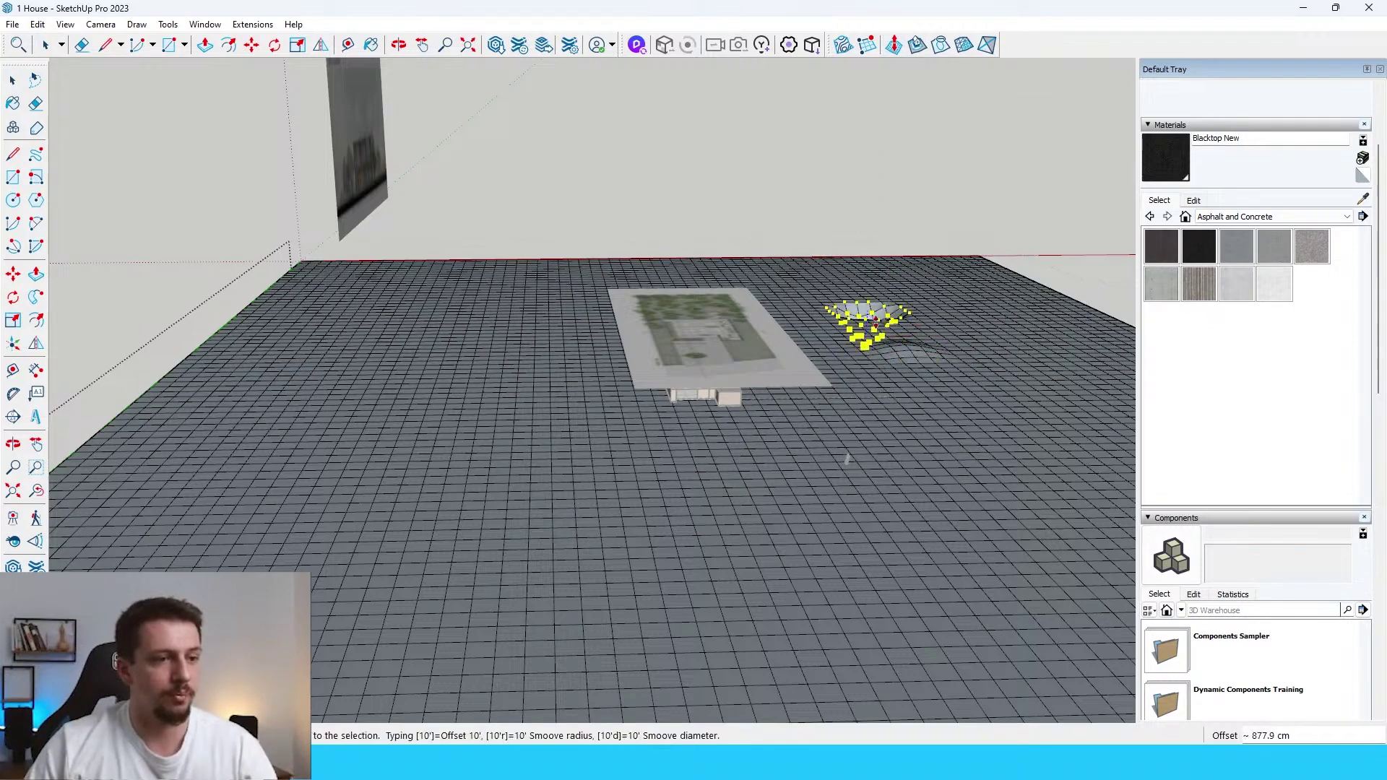
{"action": "left_click", "coordinate": [873, 311]}
{"action": "left_click", "coordinate": [511, 412]}
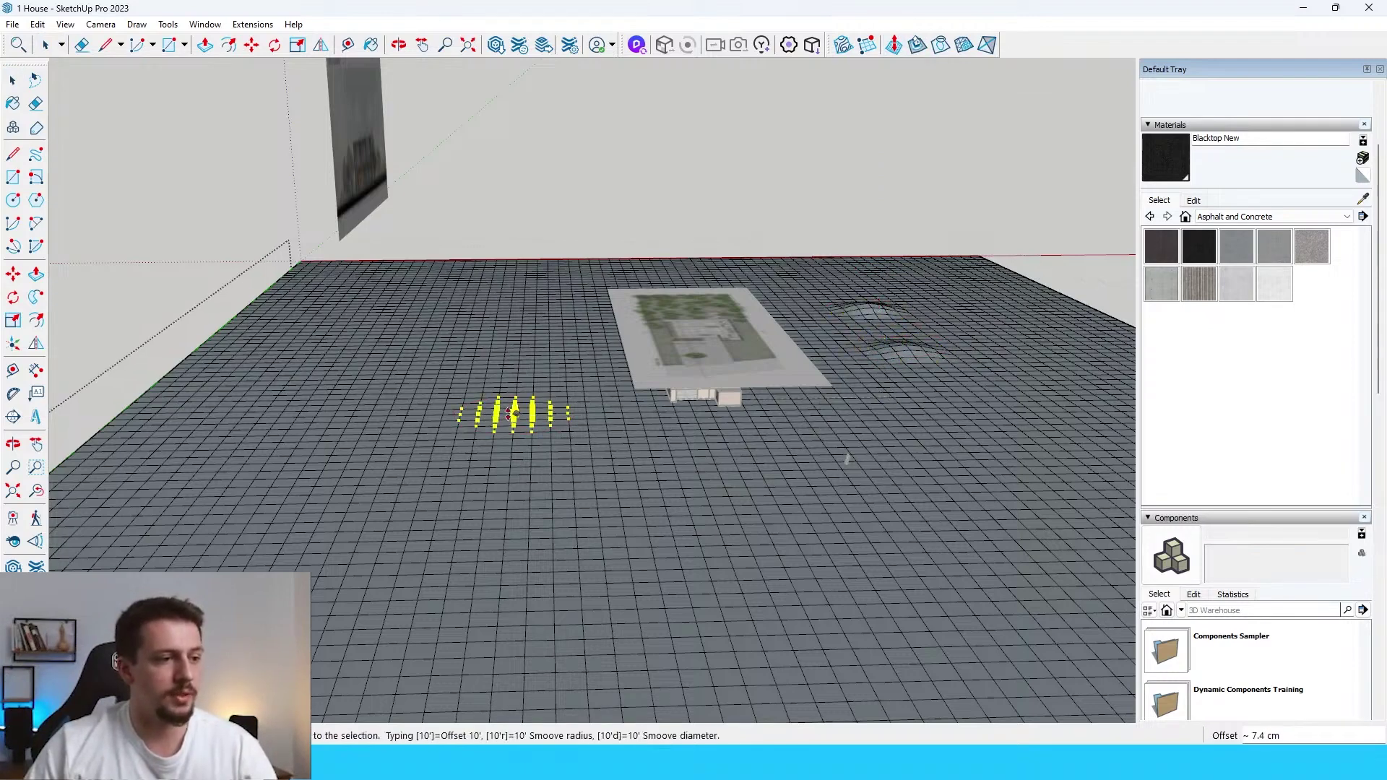
{"action": "left_click", "coordinate": [487, 381]}
{"action": "left_click", "coordinate": [484, 377]}
{"action": "left_click", "coordinate": [488, 372]}
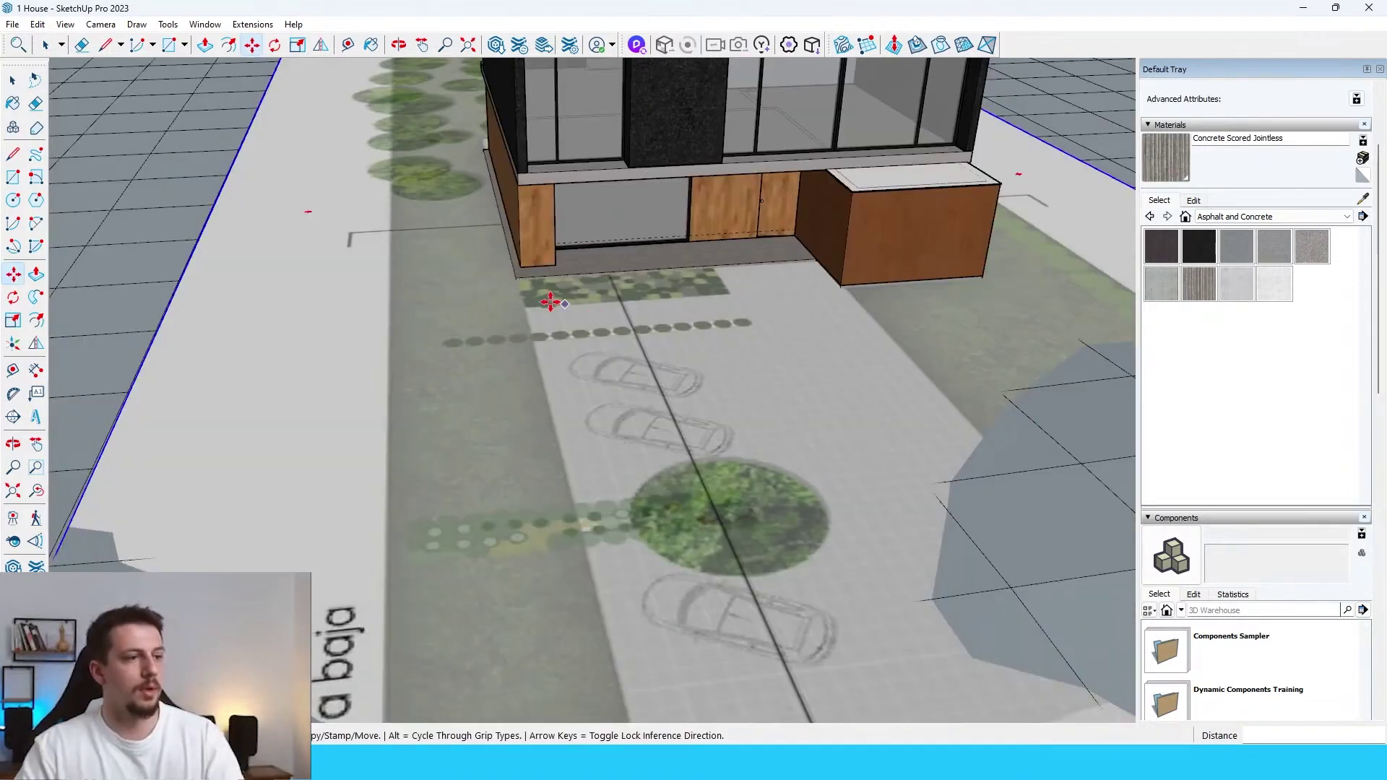
Step: Trace the planting bed's front edge with a line about 498 cm long, and its side edge up to the deck
{"action": "scroll", "coordinate": [536, 324], "scroll_direction": "up", "scroll_amount": 3}
{"action": "key", "text": "l"}
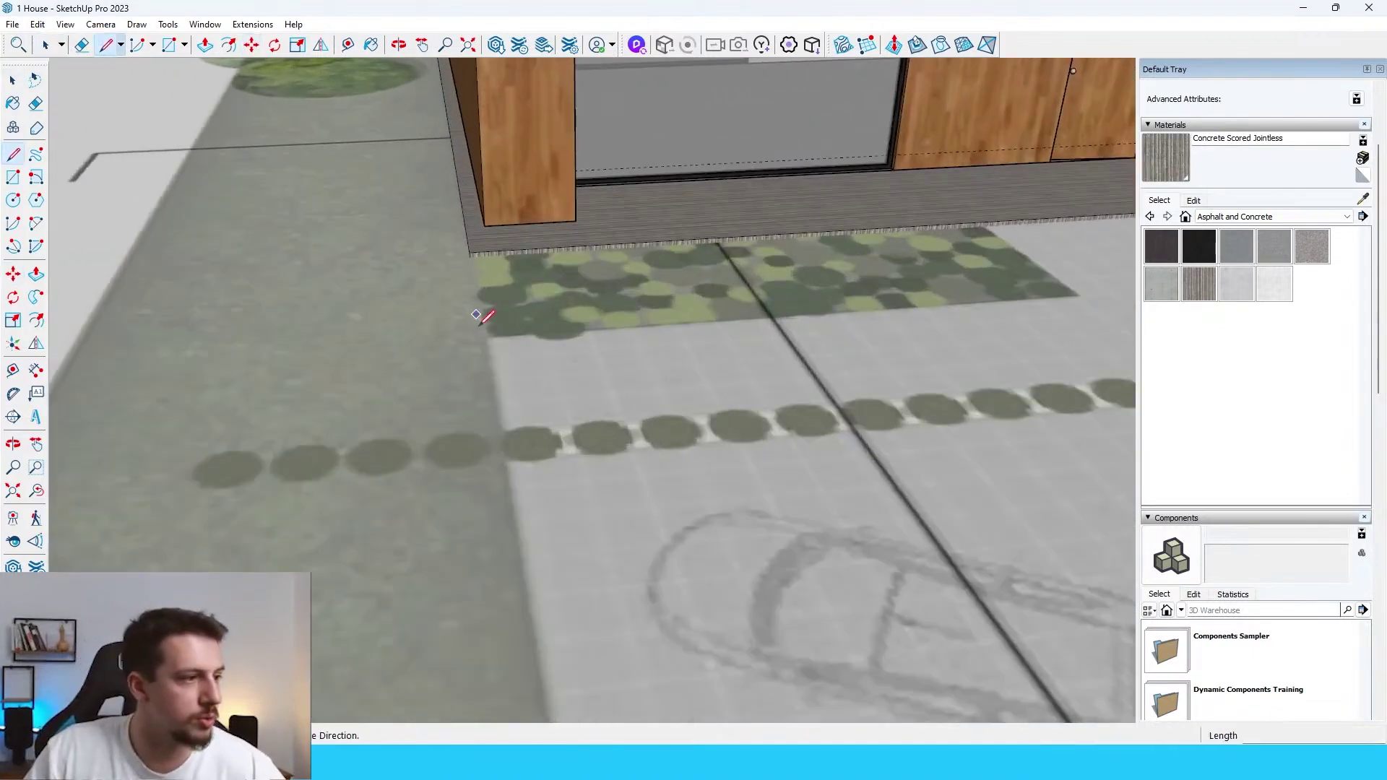
{"action": "left_click", "coordinate": [487, 338]}
{"action": "middle_click_drag", "start_coordinate": [1109, 272], "coordinate": [893, 284], "text": "shift"}
{"action": "scroll", "coordinate": [893, 284], "scroll_direction": "down", "scroll_amount": 1}
{"action": "scroll", "coordinate": [977, 256], "scroll_direction": "up", "scroll_amount": 2}
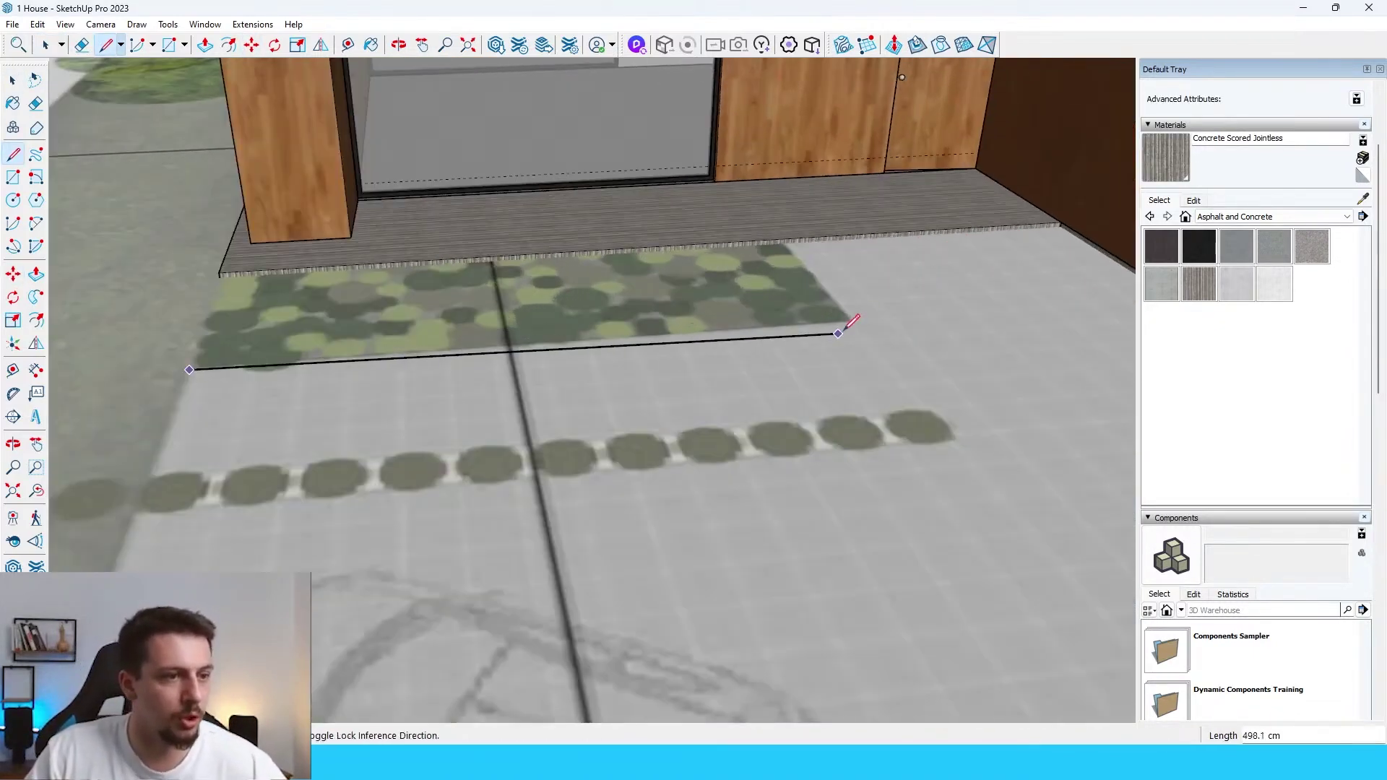
{"action": "left_click", "coordinate": [854, 321]}
{"action": "left_click", "coordinate": [854, 321]}
{"action": "scroll", "coordinate": [802, 242], "scroll_direction": "up", "scroll_amount": 3}
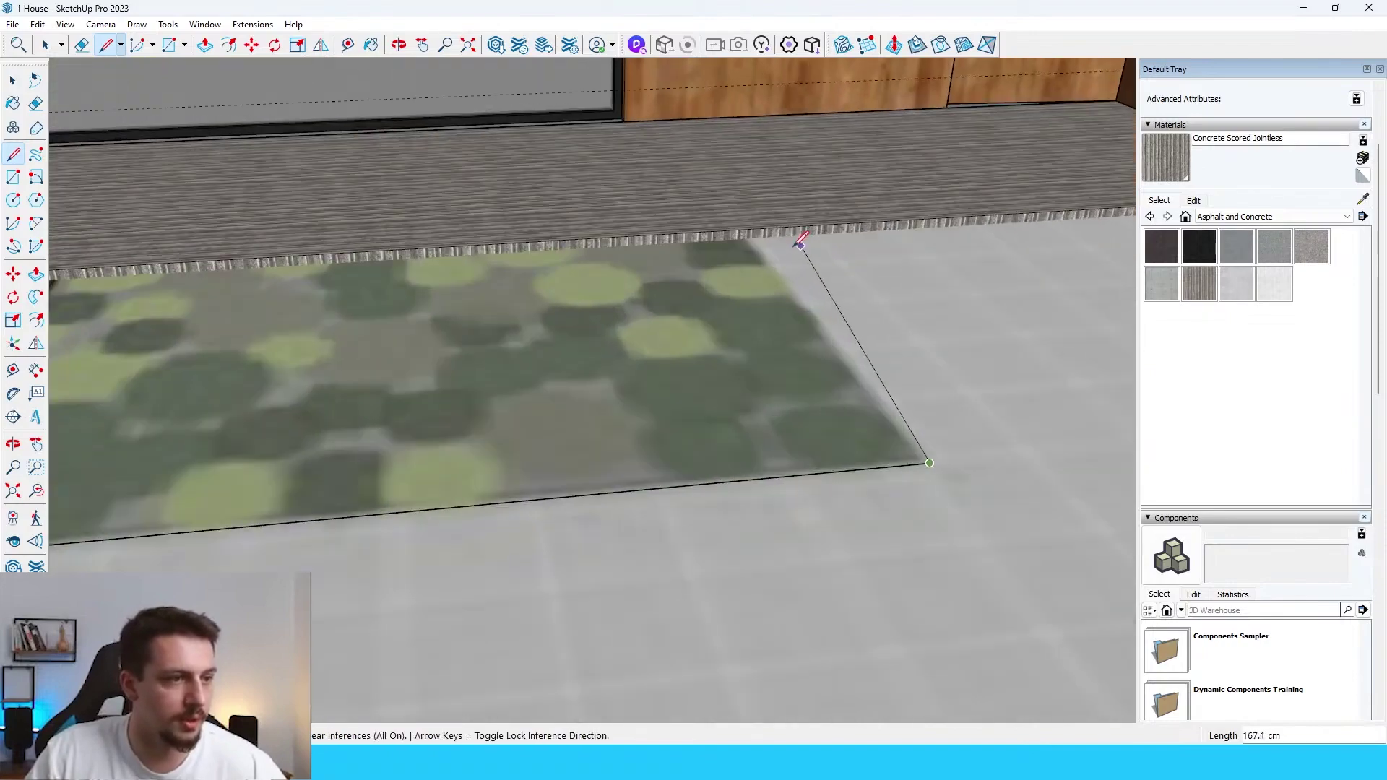
{"action": "left_click", "coordinate": [749, 236]}
Step: Trace the driveway outline from the planting bed along the deck to the garage corner and around the paved area, closing it at the bed's front corner
{"action": "scroll", "coordinate": [752, 216], "scroll_direction": "up", "scroll_amount": 3}
{"action": "scroll", "coordinate": [939, 249], "scroll_direction": "down", "scroll_amount": 3}
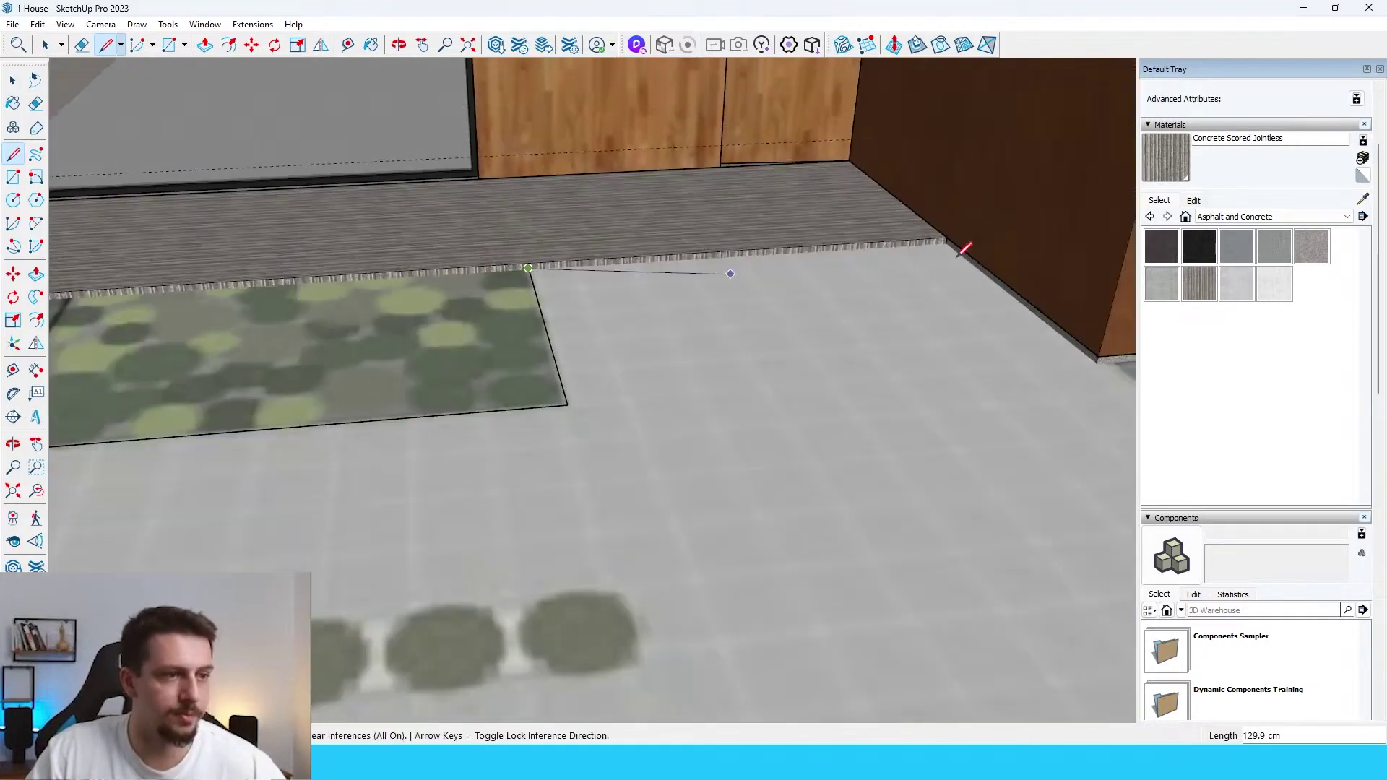
{"action": "scroll", "coordinate": [965, 248], "scroll_direction": "up", "scroll_amount": 3}
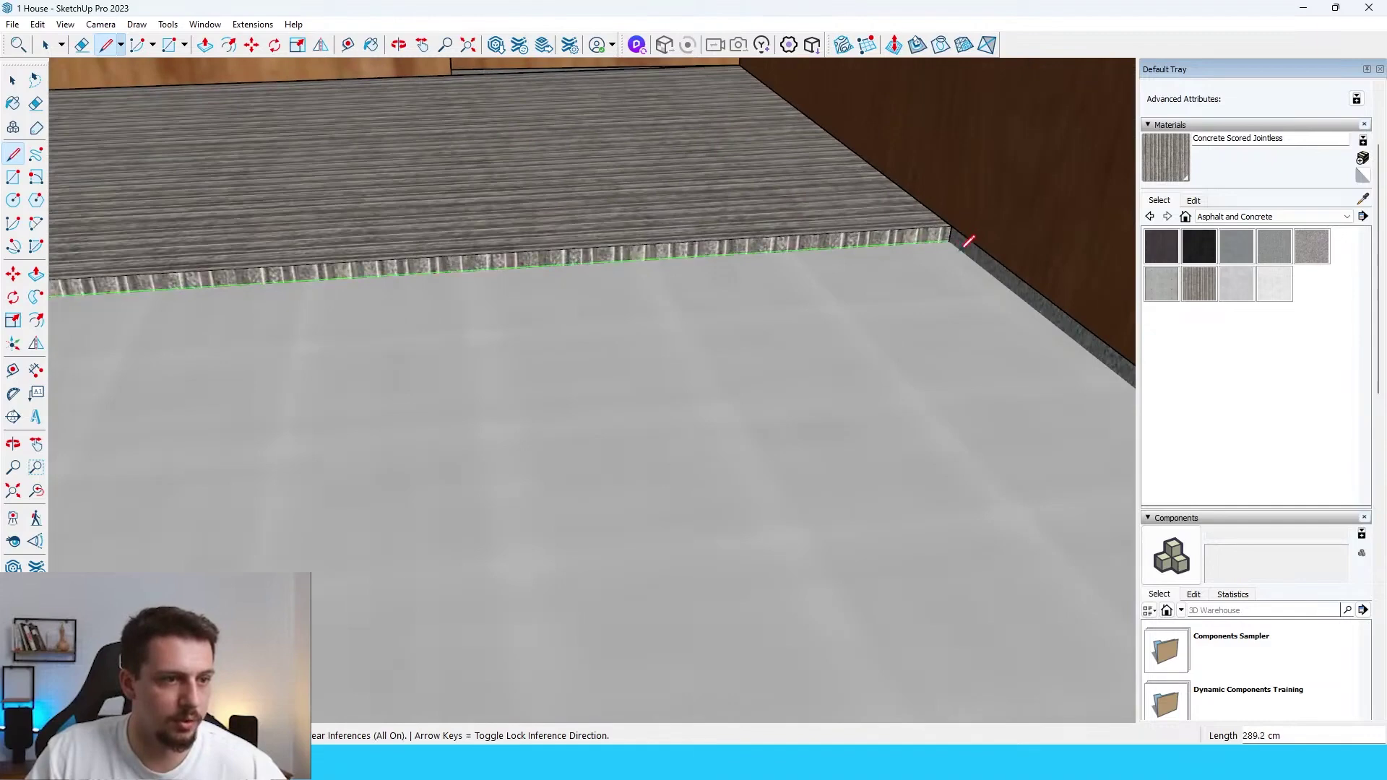
{"action": "left_click", "coordinate": [954, 239]}
{"action": "scroll", "coordinate": [769, 174], "scroll_direction": "down", "scroll_amount": 5}
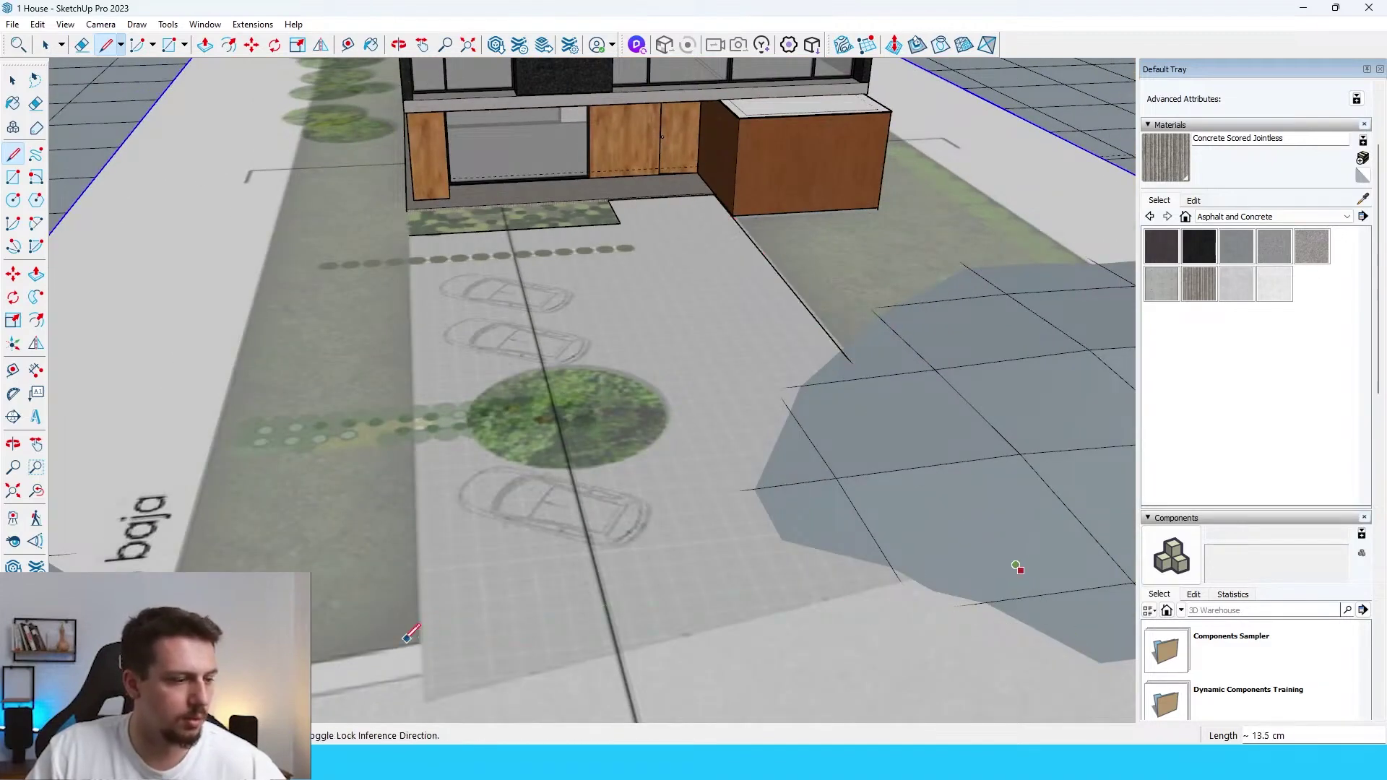
{"action": "scroll", "coordinate": [486, 336], "scroll_direction": "up", "scroll_amount": 4}
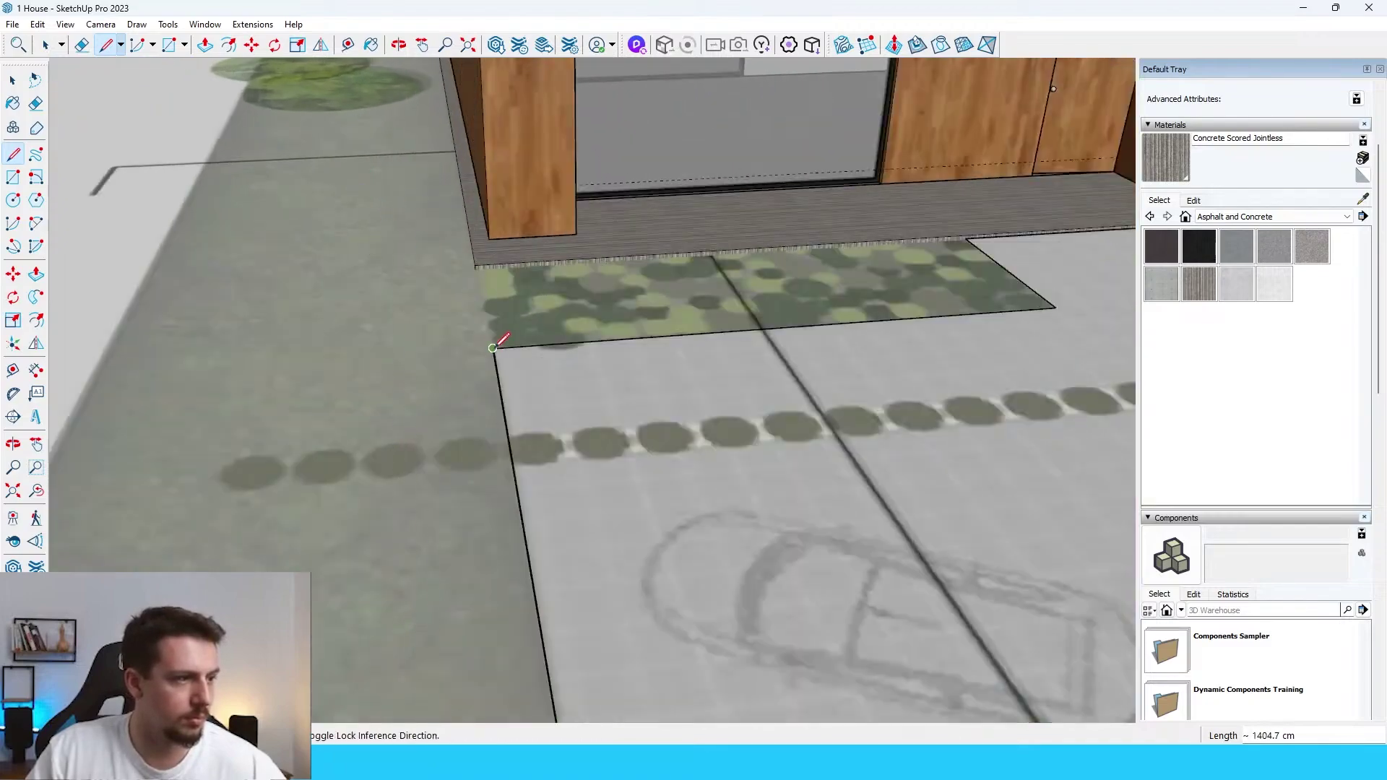
{"action": "left_click", "coordinate": [493, 349]}
{"action": "scroll", "coordinate": [484, 336], "scroll_direction": "down", "scroll_amount": 5}
Step: Select the traced driveway face and Push/Pull it by about 3.7 cm, using the deck edge as reference
{"action": "middle_click_drag", "start_coordinate": [484, 336], "coordinate": [618, 292]}
{"action": "key", "text": "space"}
{"action": "scroll", "coordinate": [619, 296], "scroll_direction": "up", "scroll_amount": 8}
{"action": "left_click", "coordinate": [636, 319]}
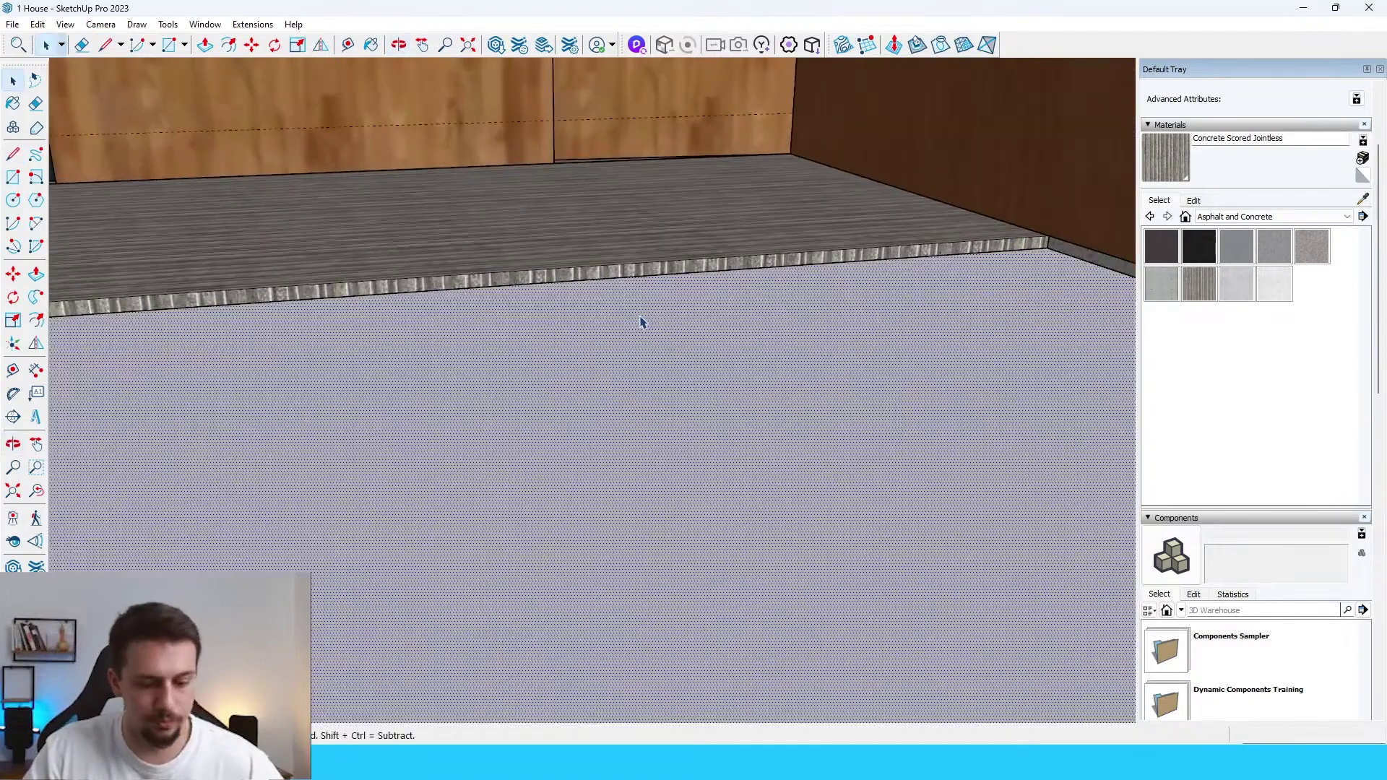
{"action": "key", "text": "p"}
{"action": "scroll", "coordinate": [635, 318], "scroll_direction": "down", "scroll_amount": 5}
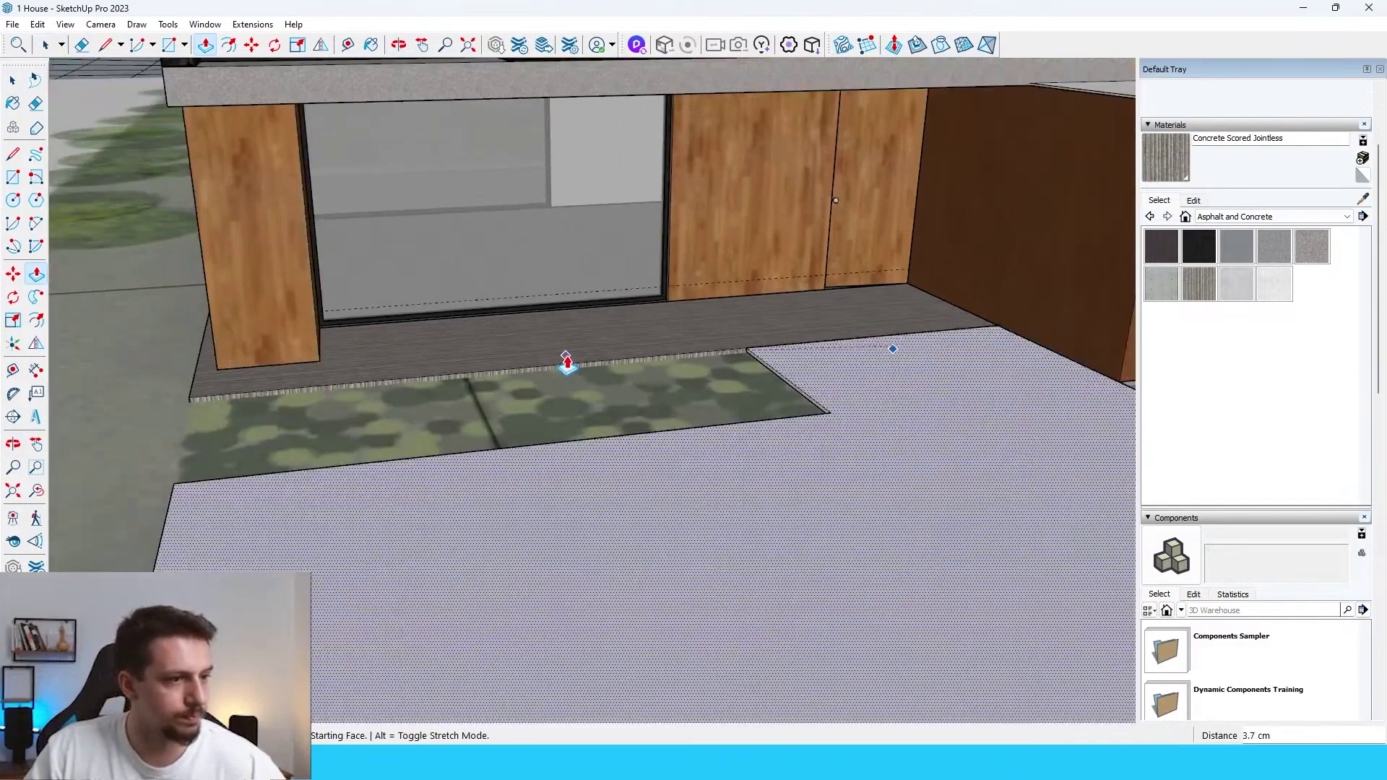
{"action": "key", "text": "space"}
{"action": "scroll", "coordinate": [969, 406], "scroll_direction": "down", "scroll_amount": 2}
{"action": "right_click", "coordinate": [968, 406]}
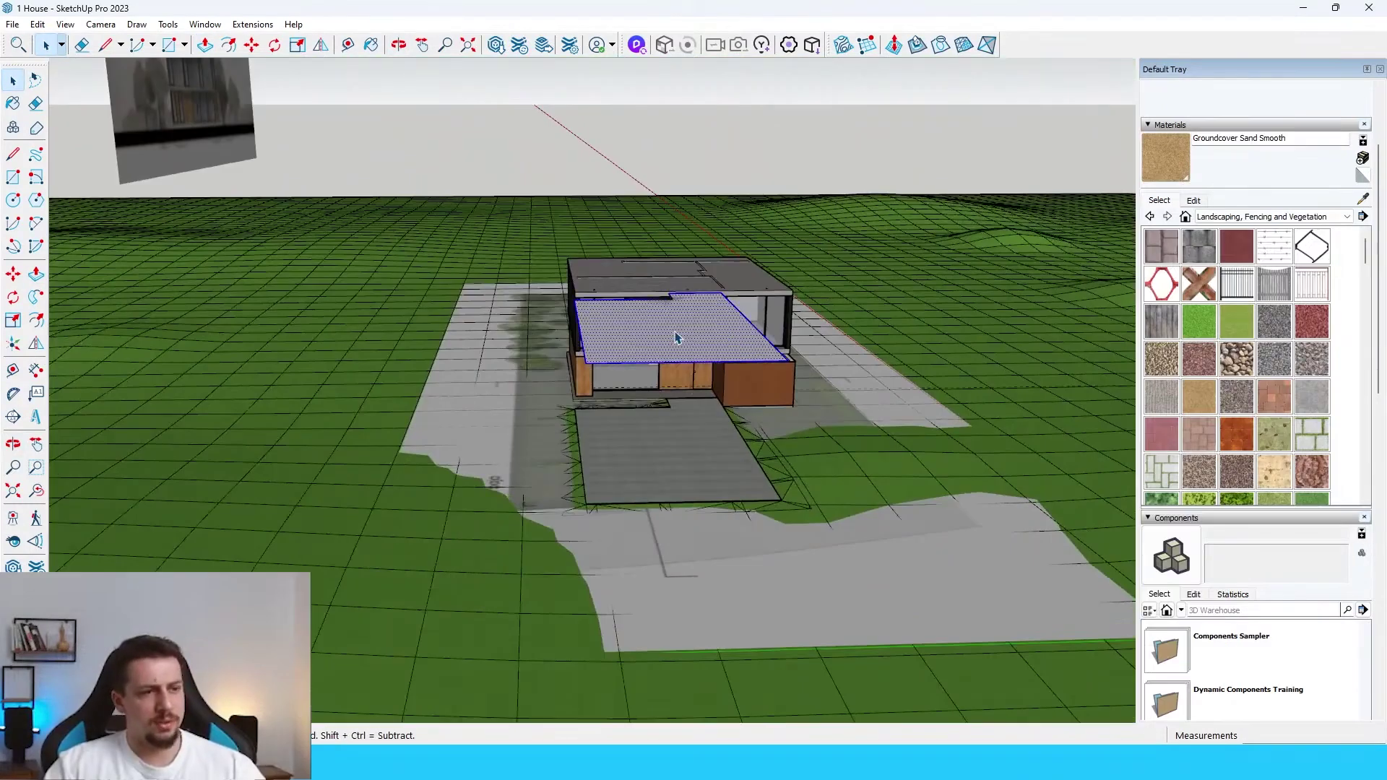
Step: Delete the leftover driveway shape floating above the house
{"action": "key", "text": "Delete"}
{"action": "left_click", "coordinate": [701, 338]}
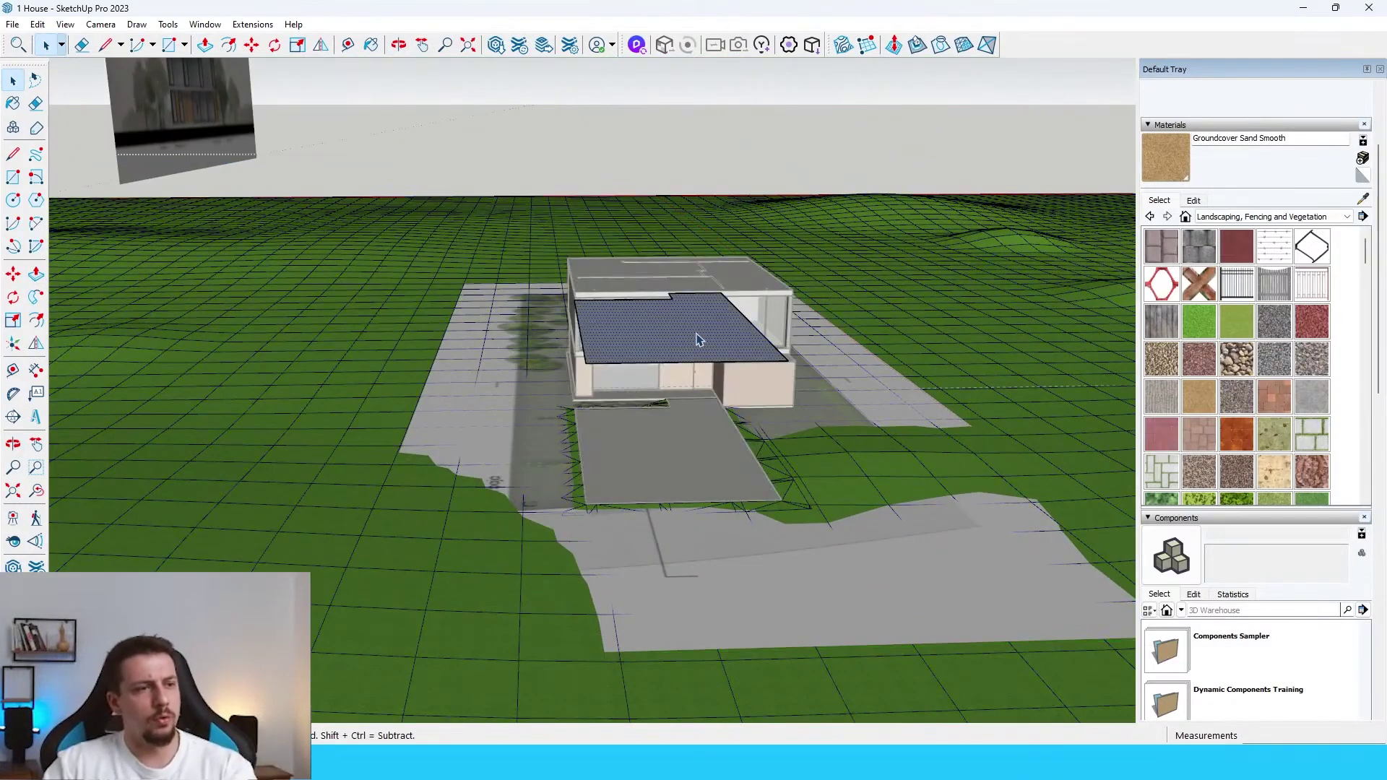
{"action": "key", "text": "Delete"}
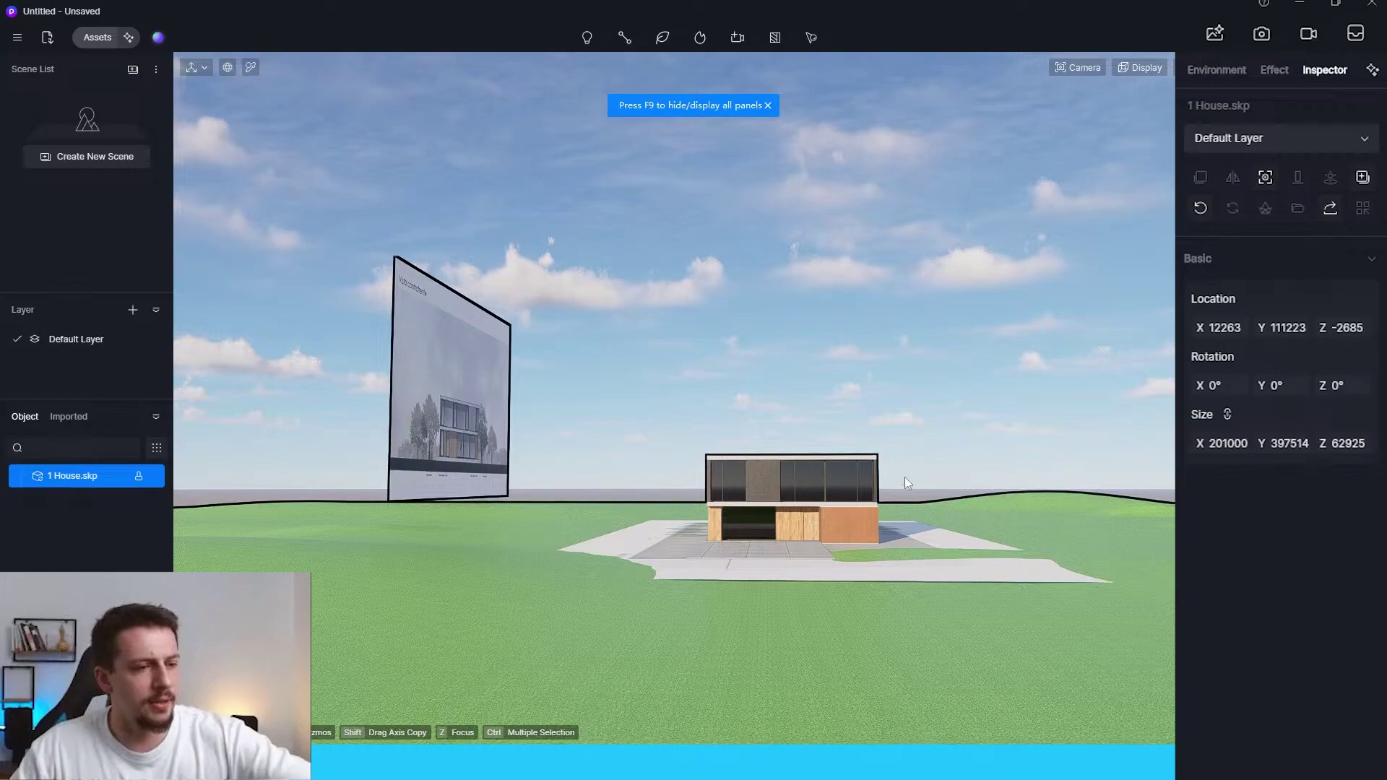
Step: In D5 Render, change the terrain's Grass Dark Green material to the Grass template
{"action": "scroll", "coordinate": [905, 477], "scroll_direction": "up", "scroll_amount": 5}
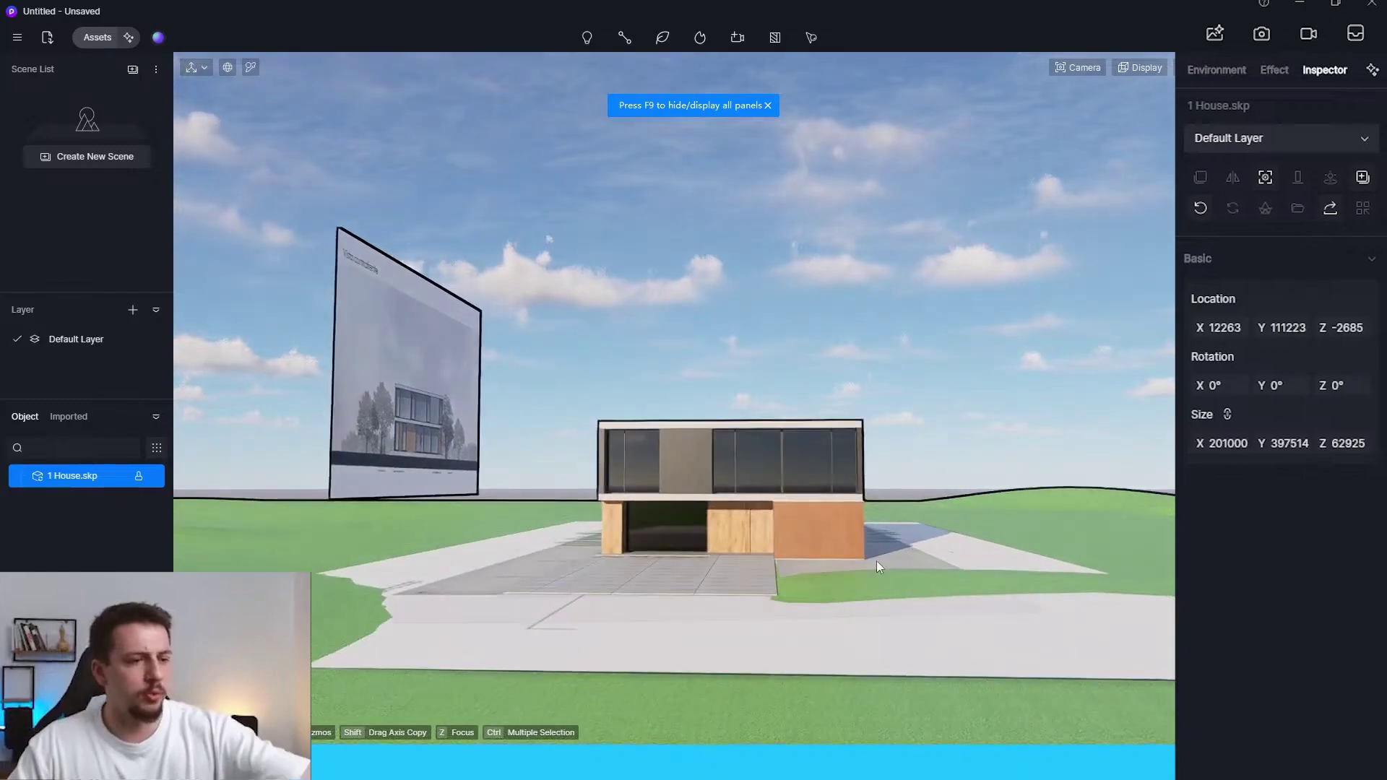
{"action": "scroll", "coordinate": [945, 515], "scroll_direction": "down", "scroll_amount": 5}
{"action": "scroll", "coordinate": [928, 523], "scroll_direction": "up", "scroll_amount": 7}
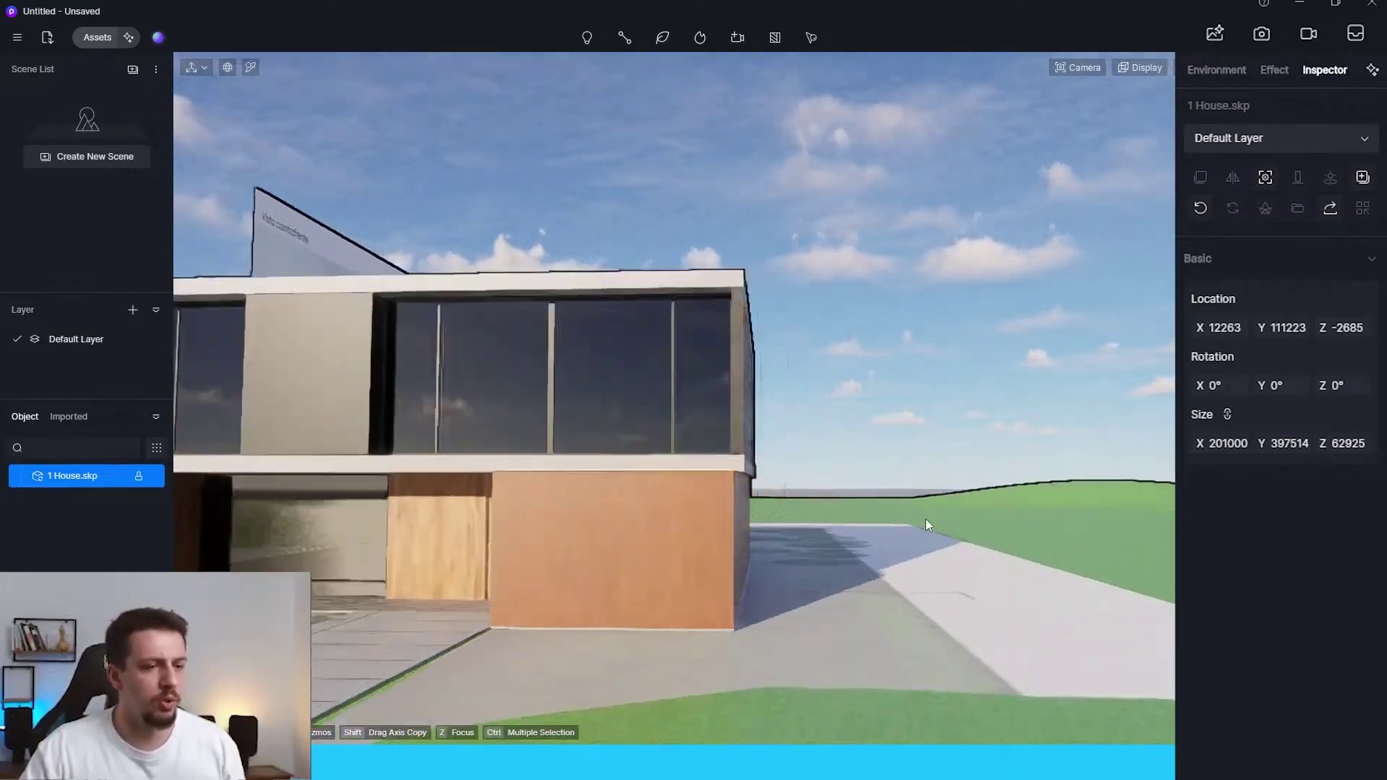
{"action": "scroll", "coordinate": [929, 524], "scroll_direction": "down", "scroll_amount": 5}
{"action": "scroll", "coordinate": [1002, 518], "scroll_direction": "up", "scroll_amount": 2}
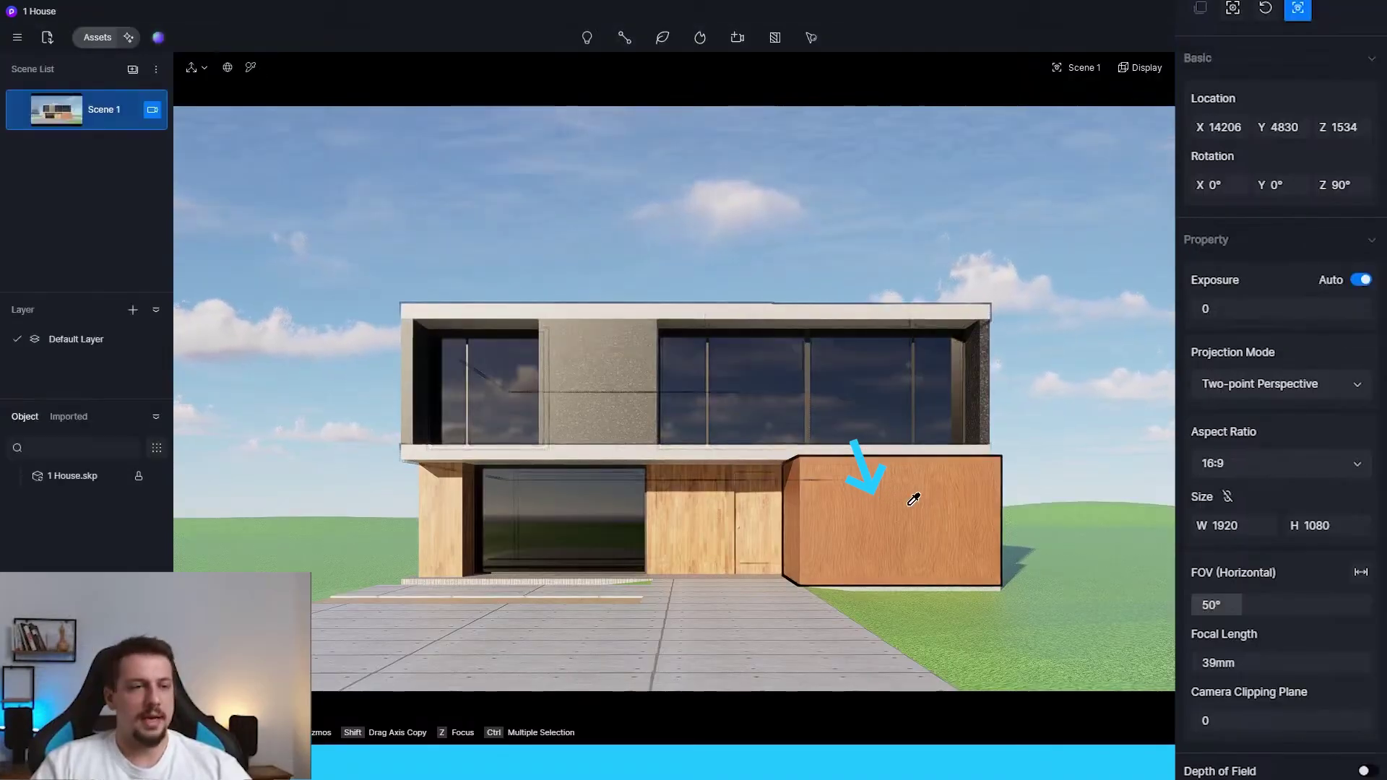
{"action": "left_click", "coordinate": [959, 555]}
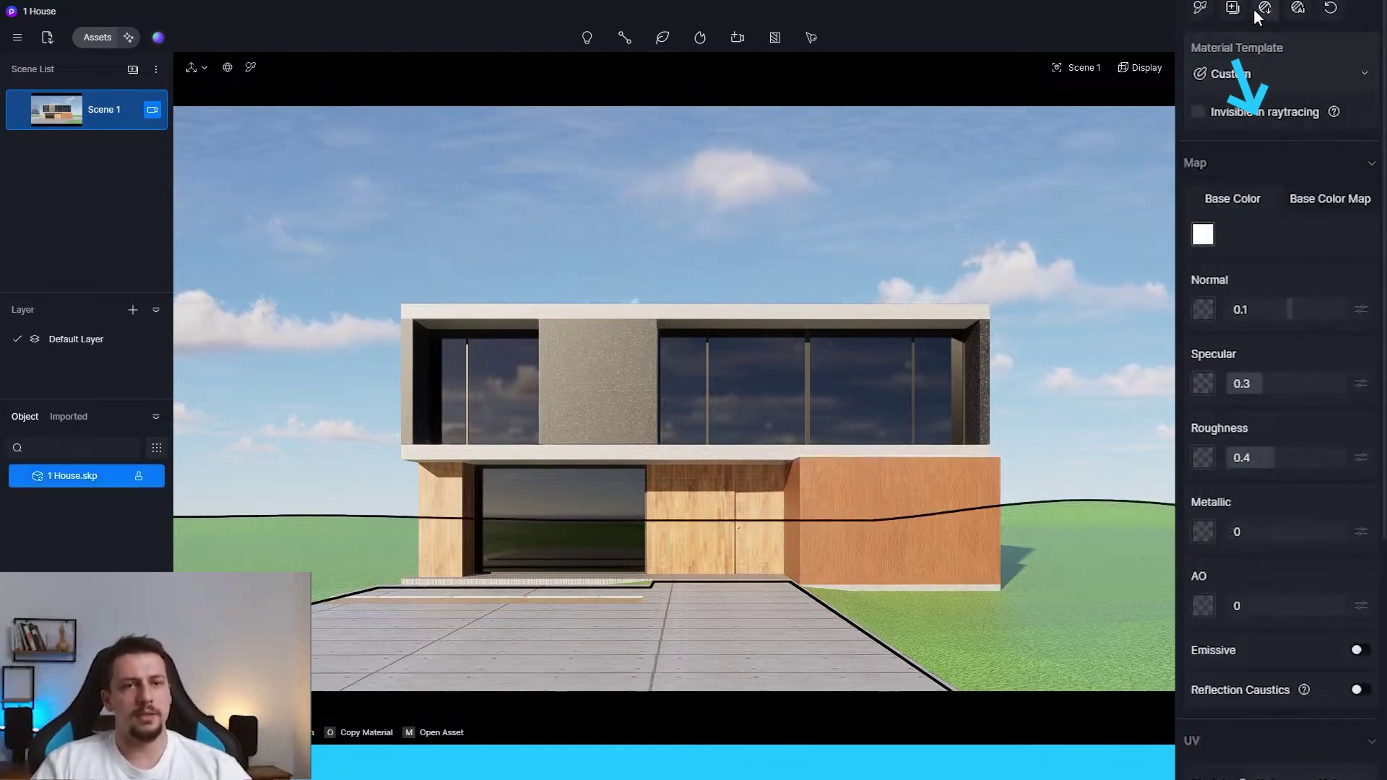
{"action": "left_click", "coordinate": [1267, 64]}
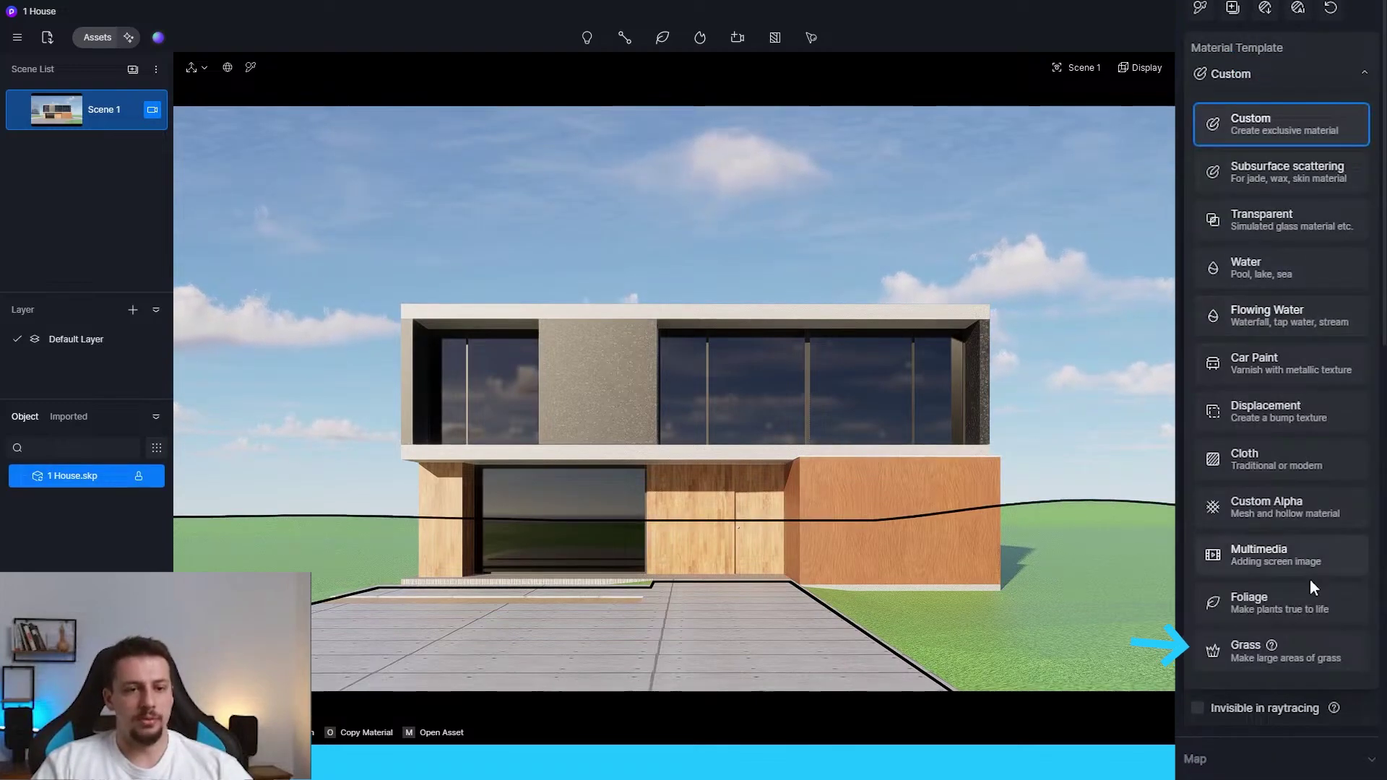
{"action": "left_click", "coordinate": [1293, 650]}
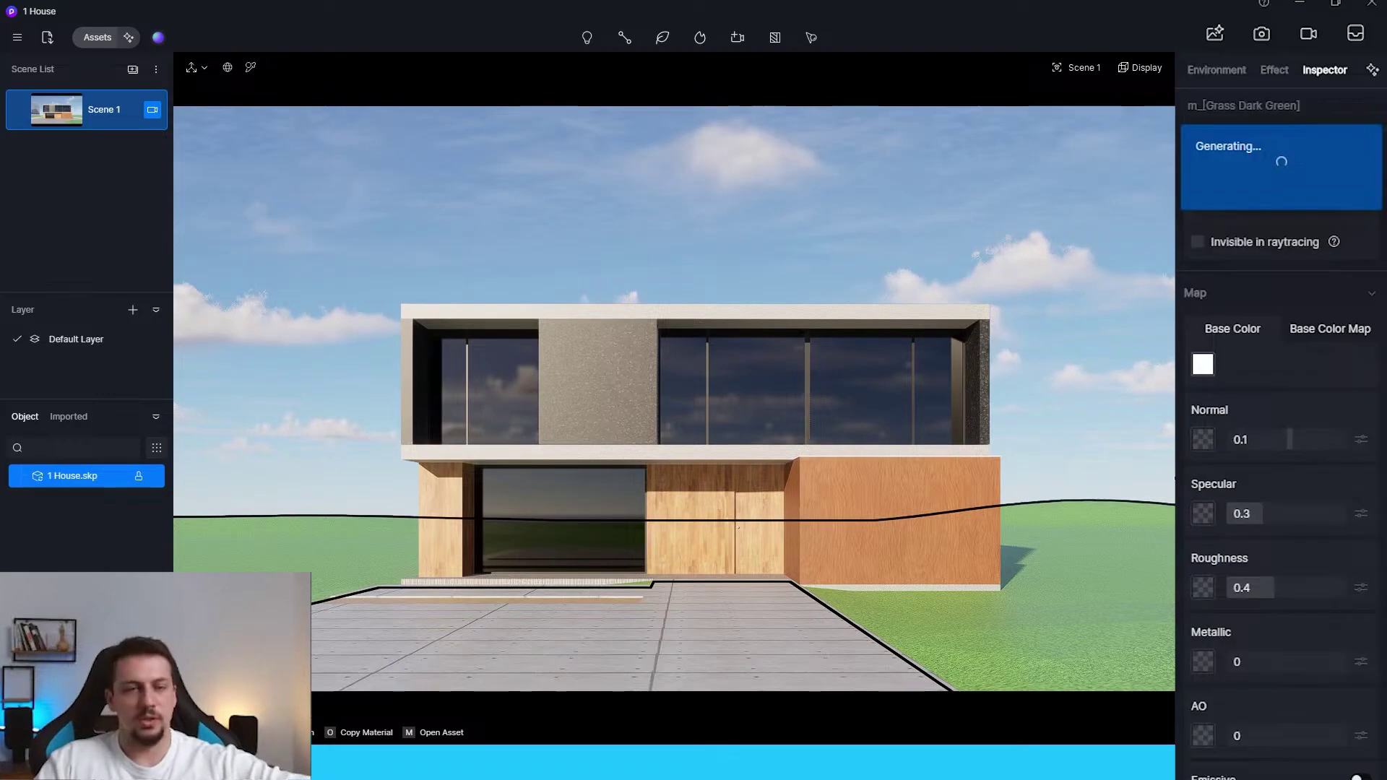
{"action": "left_click", "coordinate": [673, 224]}
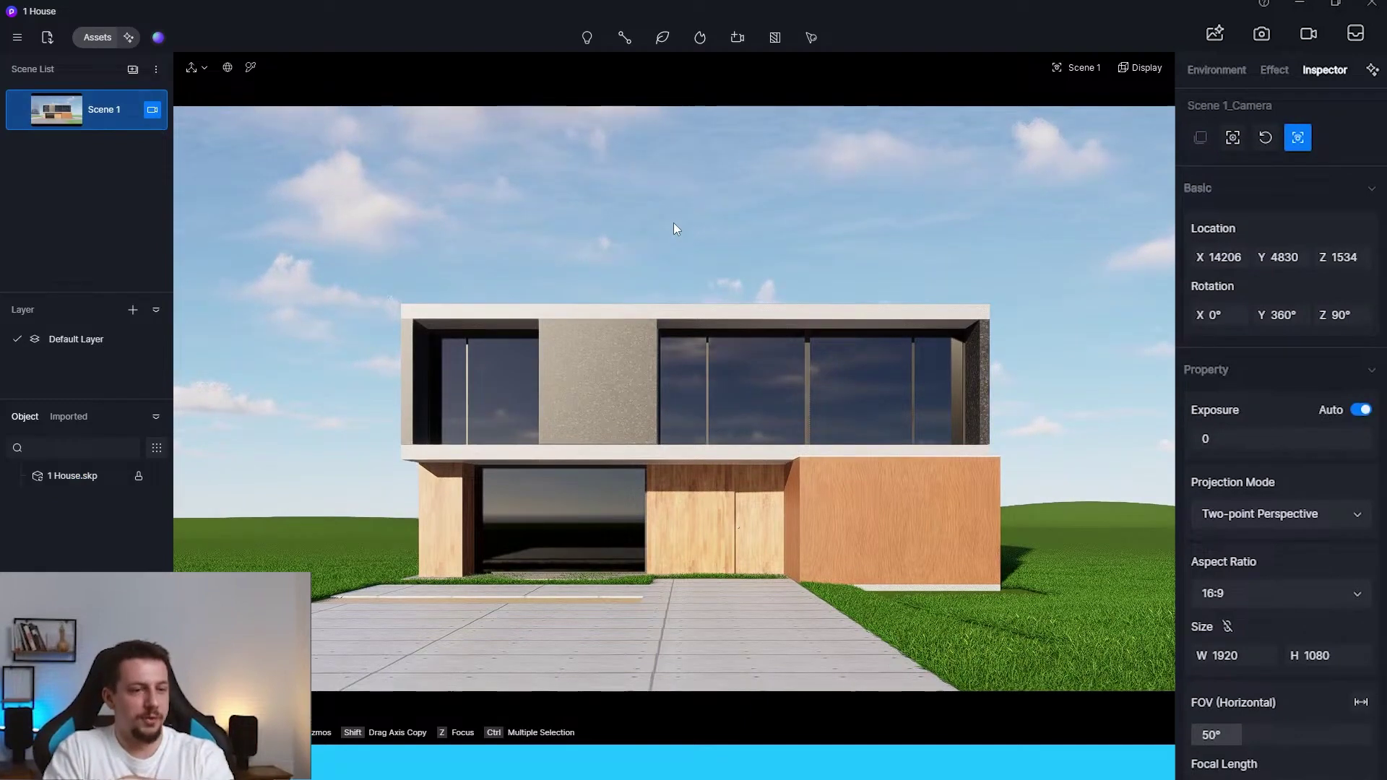
Step: Batch import the Concrete010 4K PBR maps, from ambient occlusion through roughness, into the driveway's concrete material
{"action": "scroll", "coordinate": [687, 140], "scroll_direction": "up", "scroll_amount": 1}
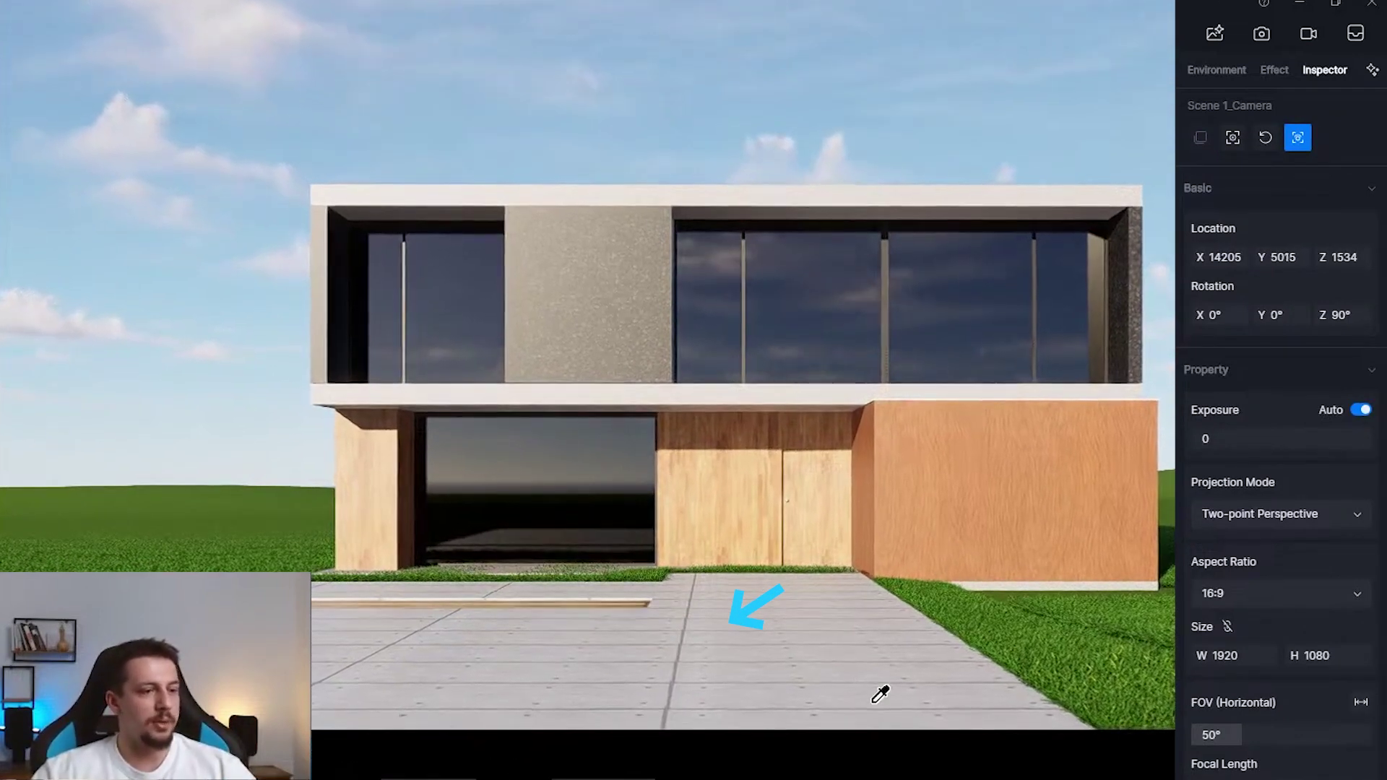
{"action": "left_click", "coordinate": [856, 661]}
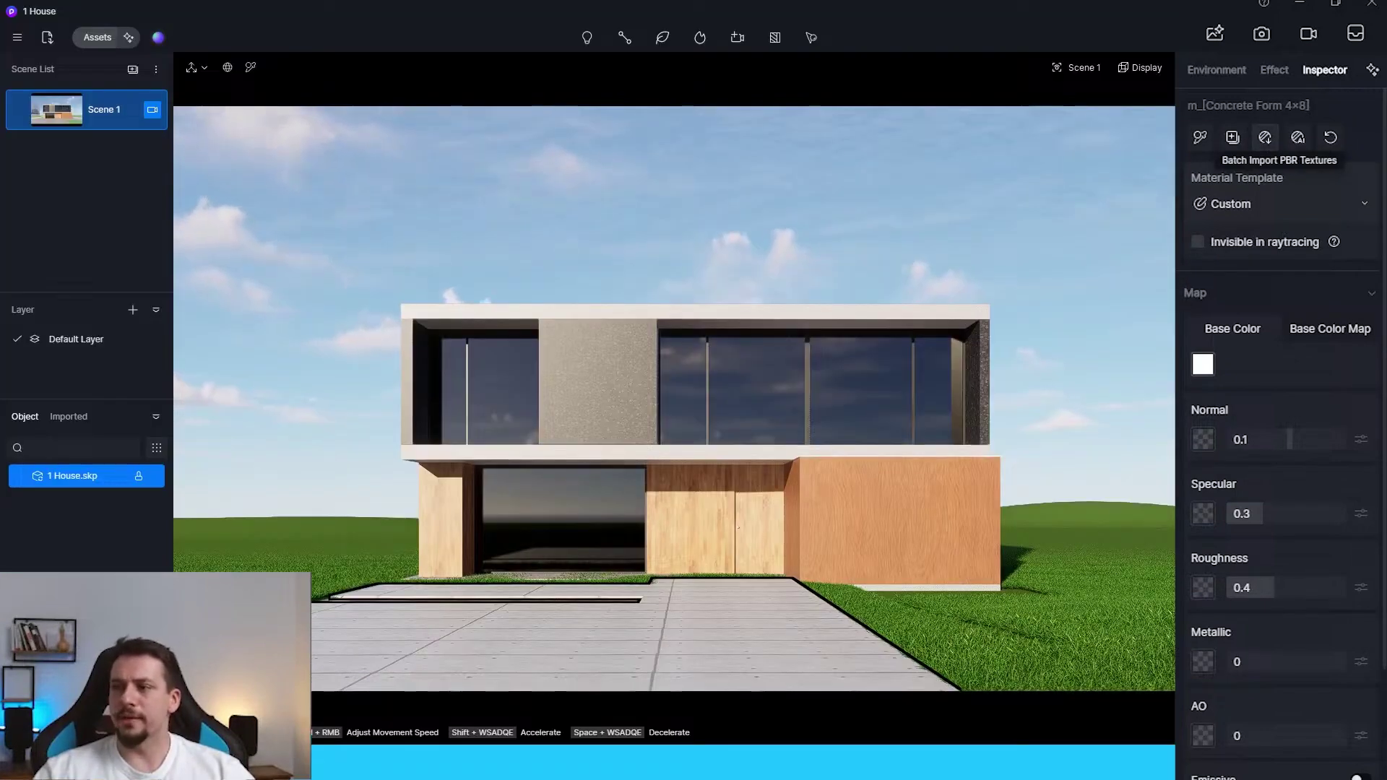
{"action": "left_click", "coordinate": [1265, 137]}
{"action": "double_click", "coordinate": [741, 256]}
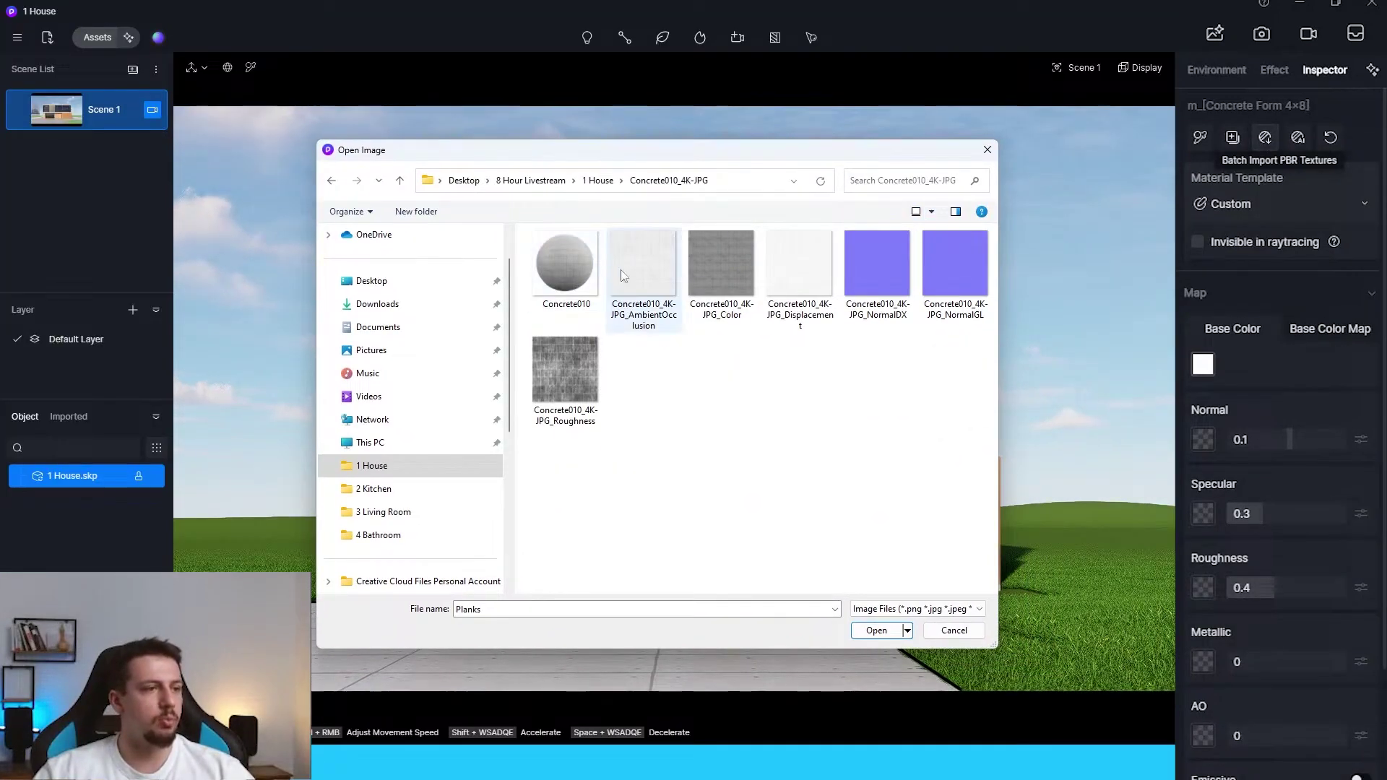
{"action": "left_click", "coordinate": [642, 274]}
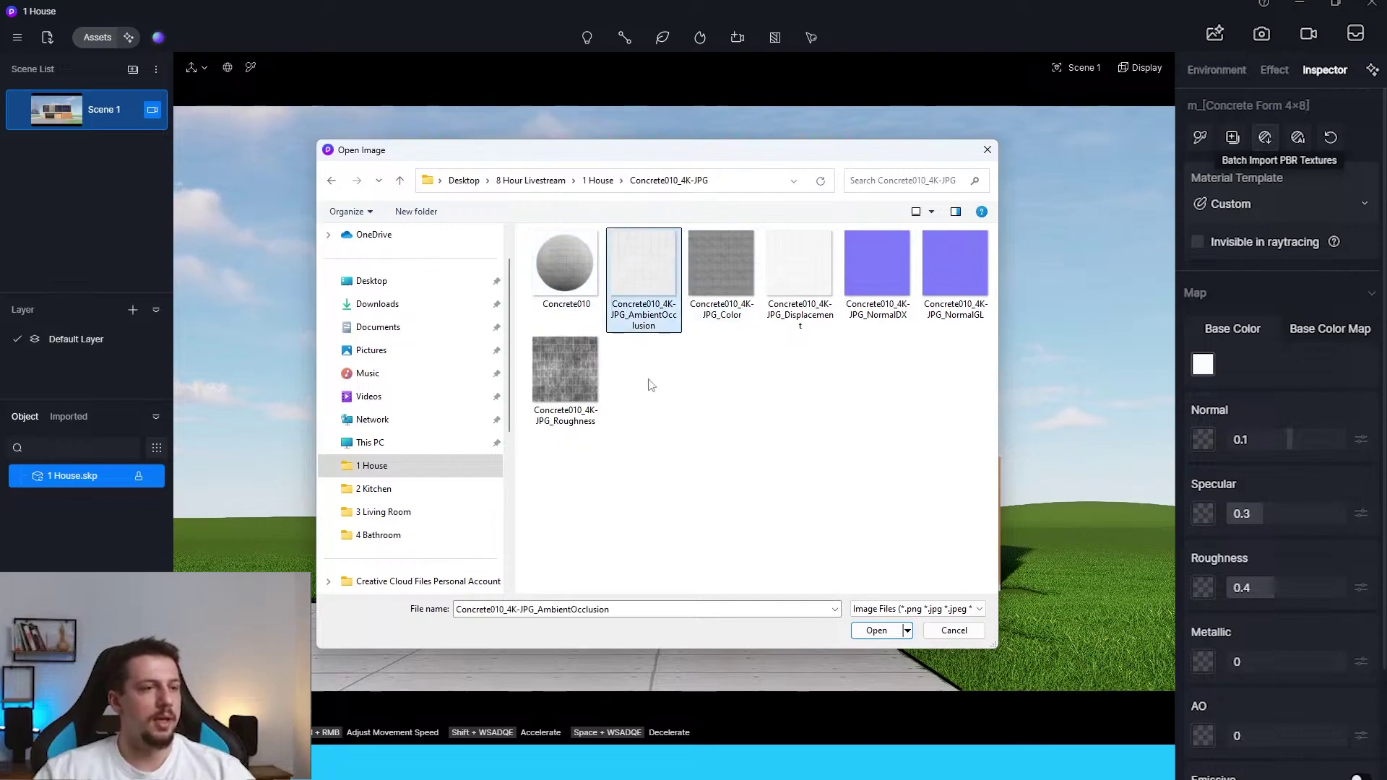
{"action": "left_click", "coordinate": [582, 383], "text": "shift"}
{"action": "left_click", "coordinate": [876, 631]}
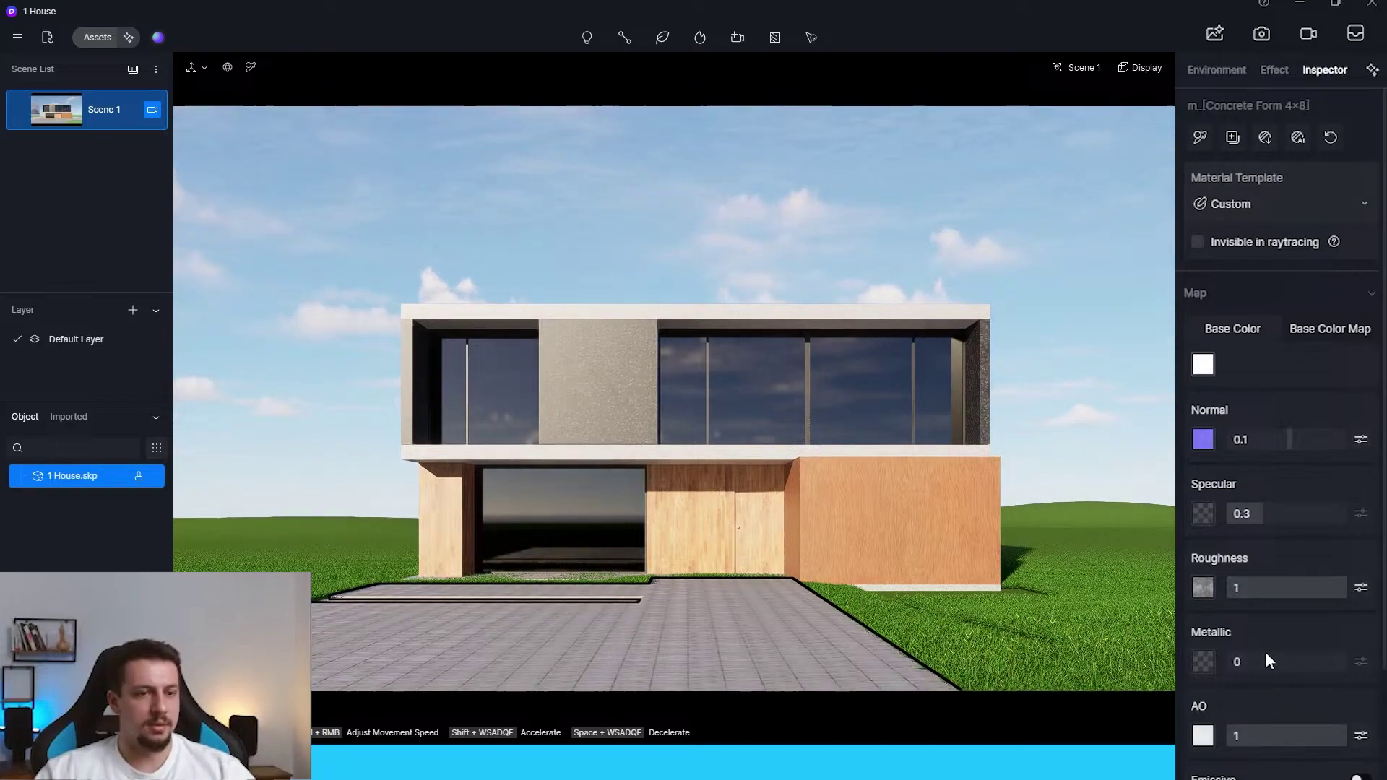
Step: Set the driveway material's UV stretch to 2.36 in both X and Y
{"action": "scroll", "coordinate": [1243, 665], "scroll_direction": "down", "scroll_amount": 5}
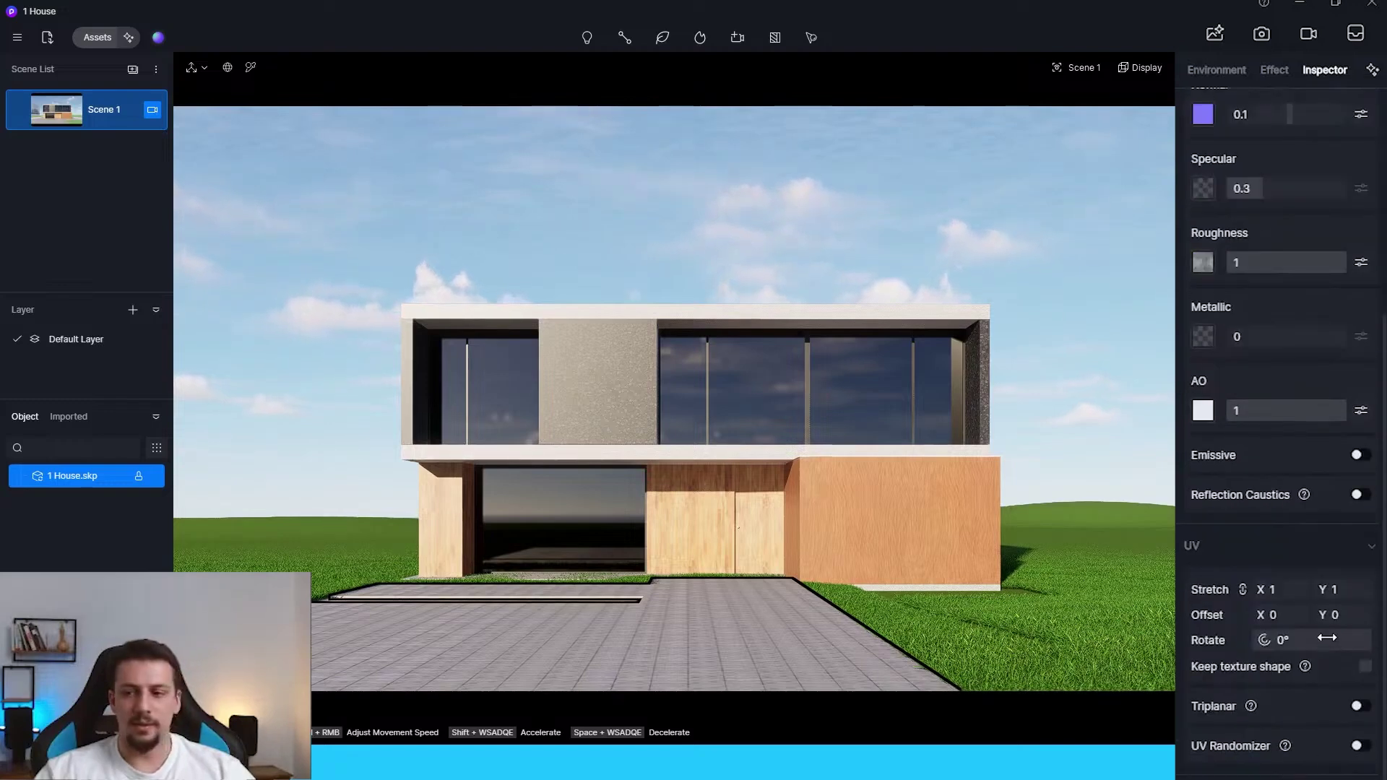
{"action": "left_click_drag", "start_coordinate": [1321, 590], "coordinate": [1246, 623]}
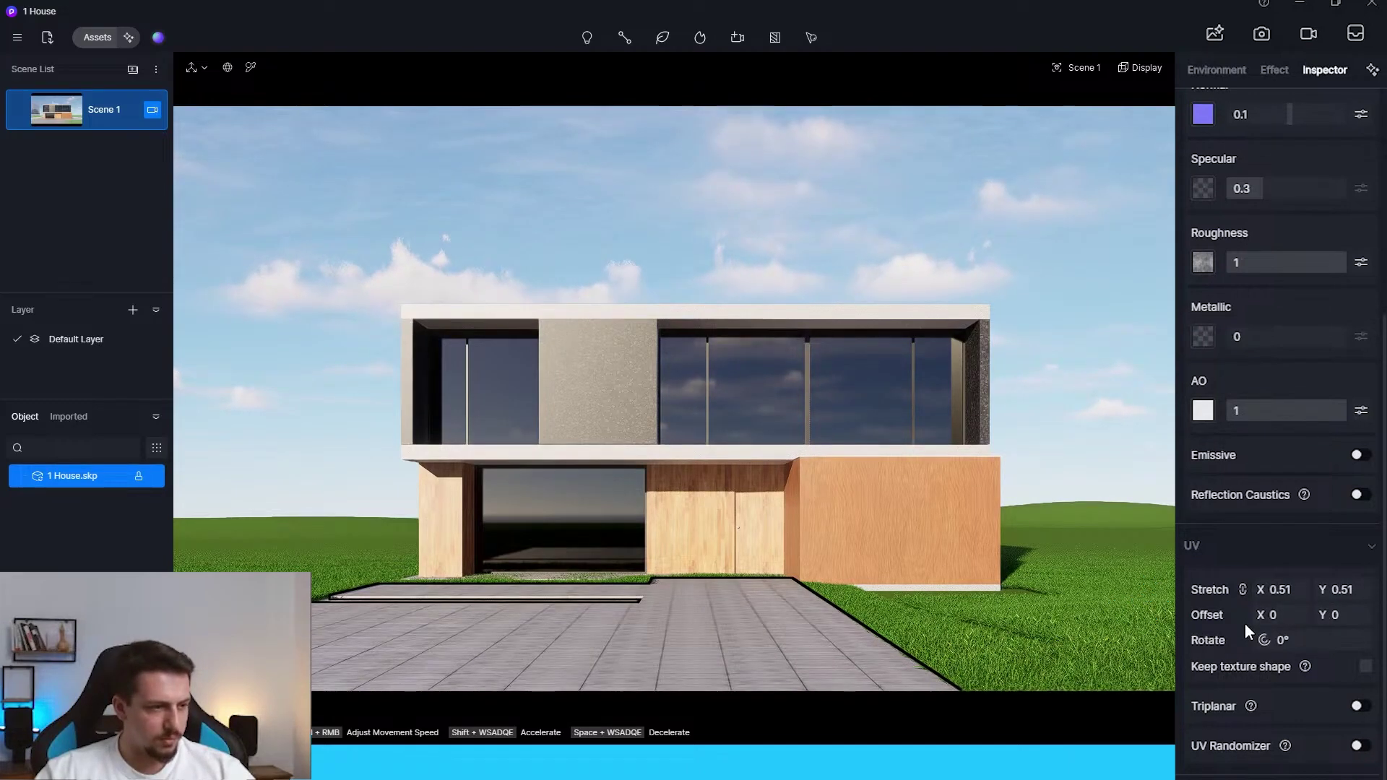
{"action": "left_click_drag", "start_coordinate": [1245, 625], "coordinate": [1385, 640]}
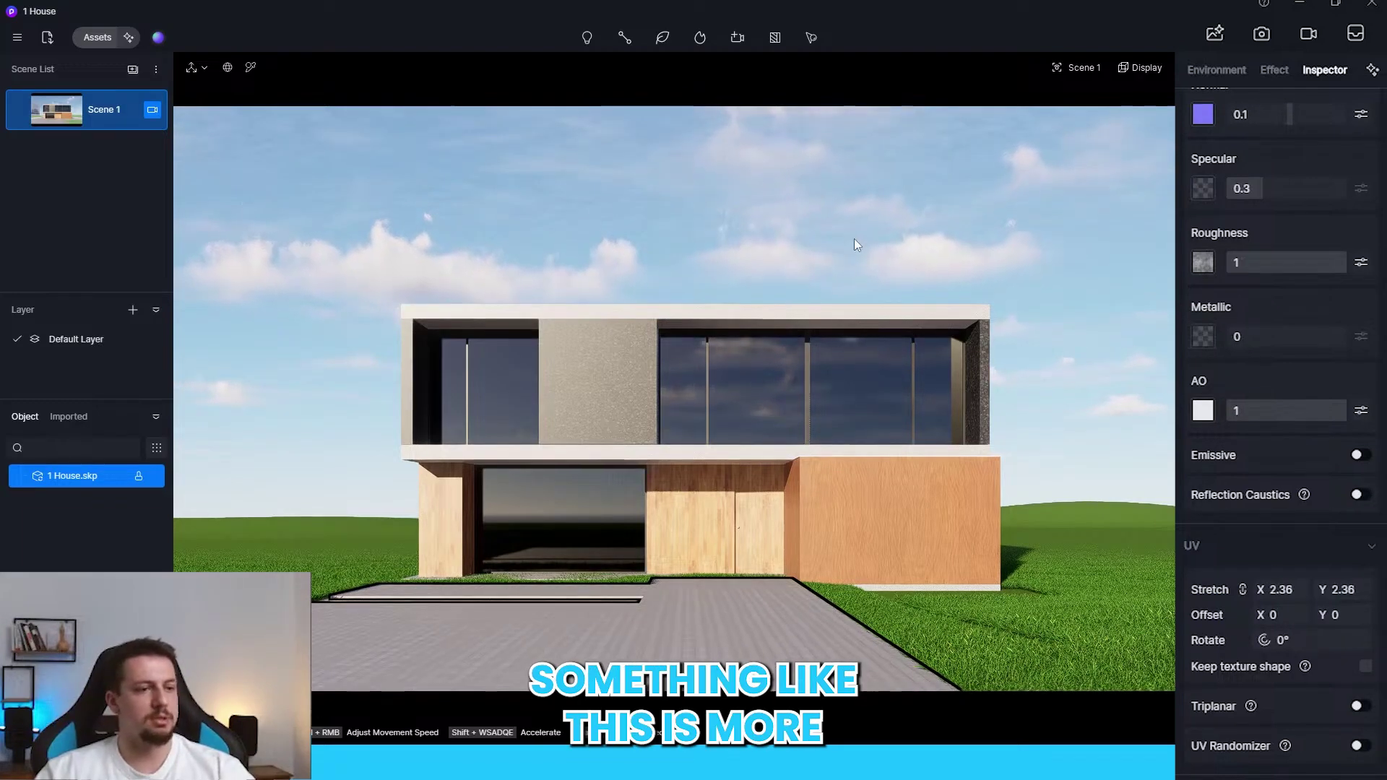
{"action": "left_click", "coordinate": [860, 205]}
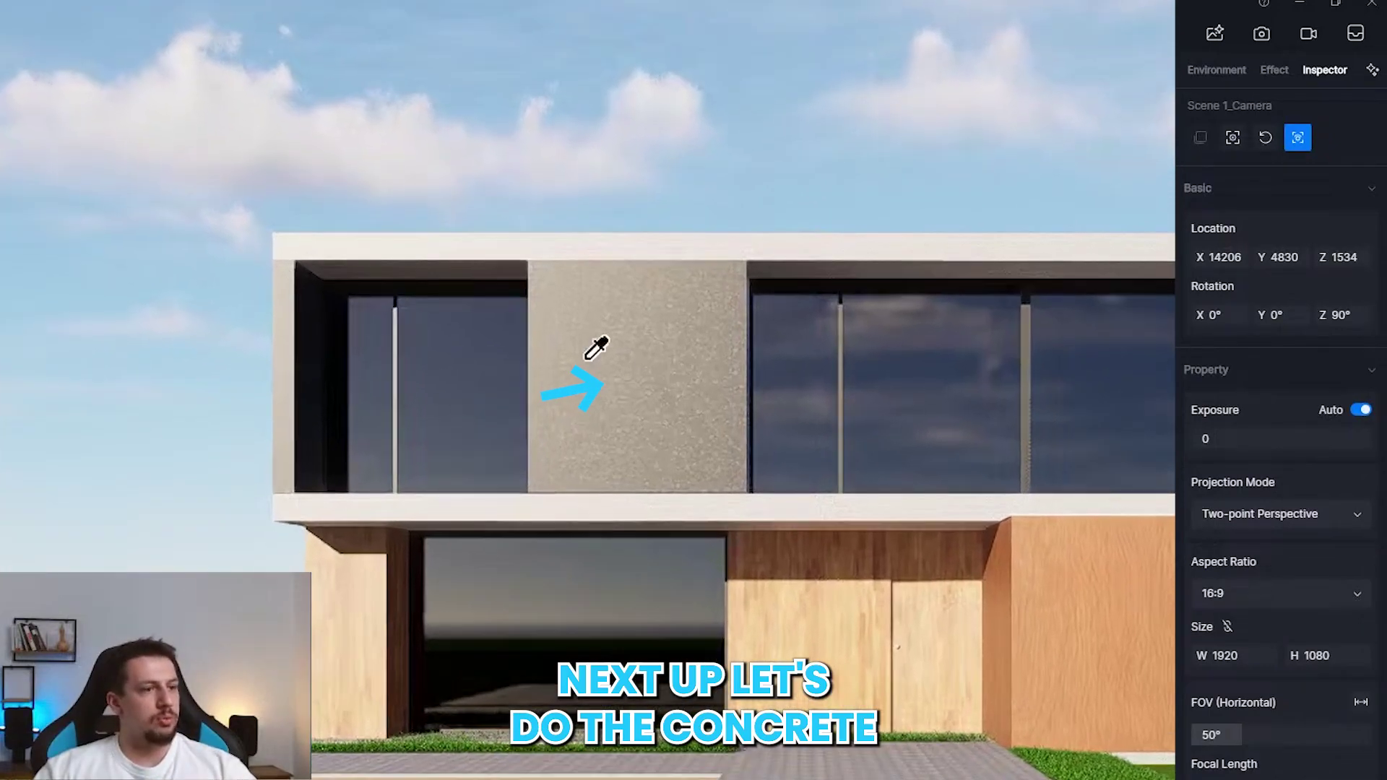
Step: Batch import the Concrete029 4K PBR maps, from ambient occlusion through roughness, into the upper floor's concrete panel material
{"action": "left_click", "coordinate": [629, 376]}
{"action": "scroll", "coordinate": [1309, 274], "scroll_direction": "up", "scroll_amount": 5}
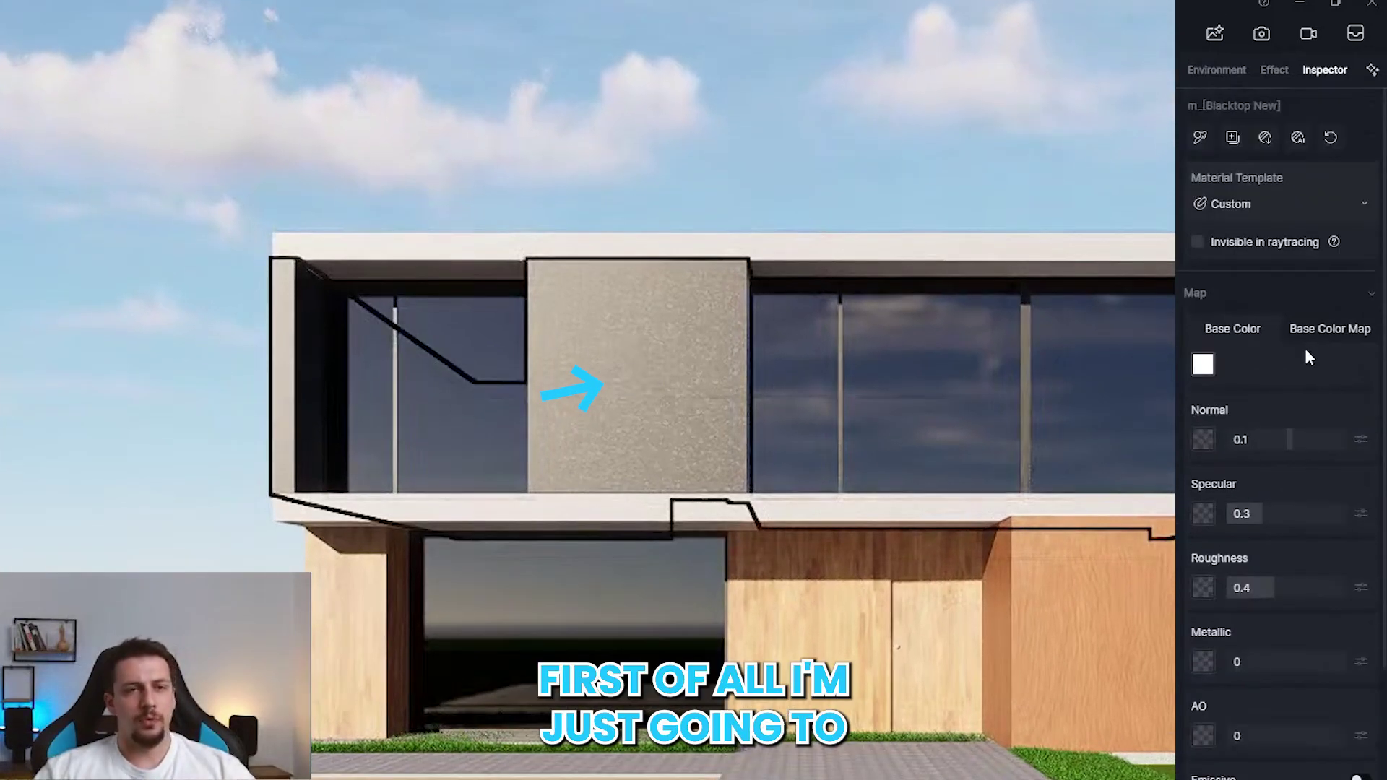
{"action": "left_click", "coordinate": [1267, 138]}
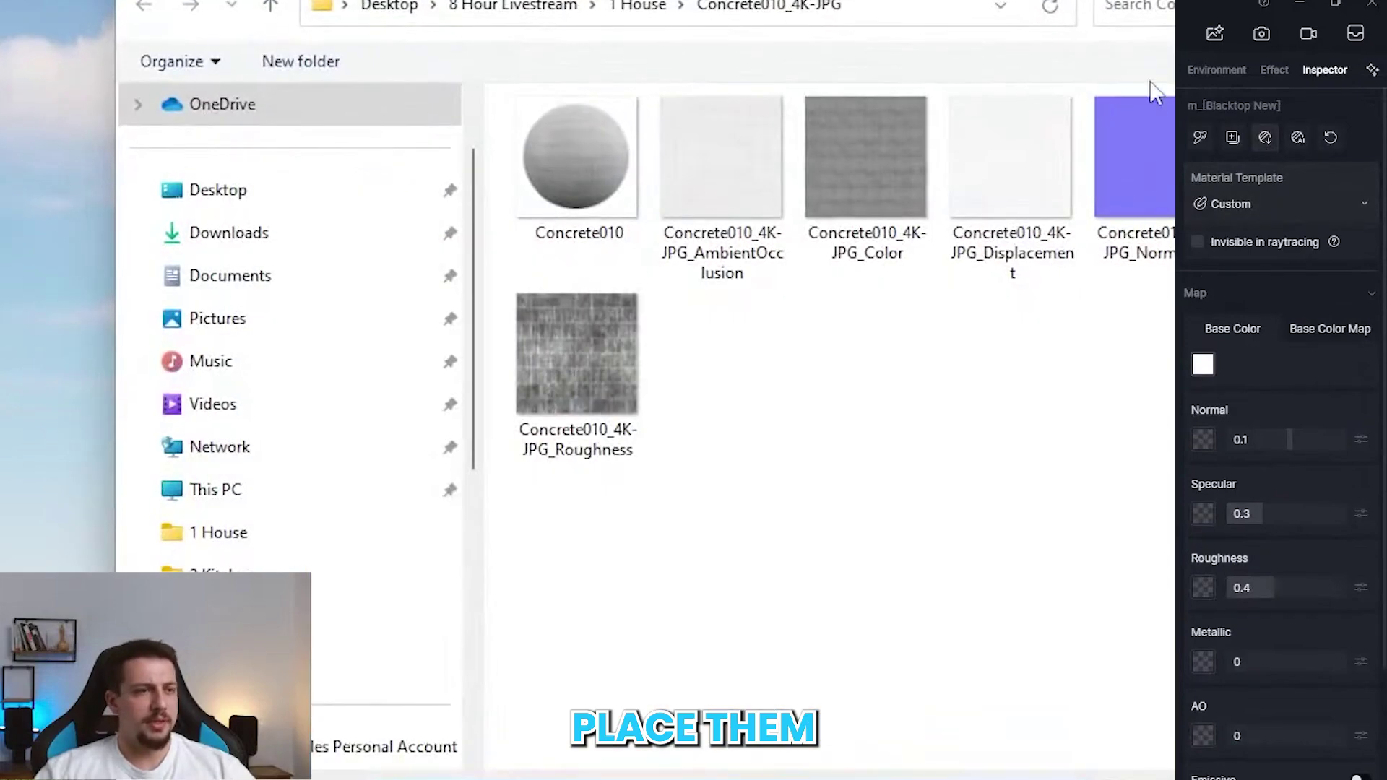
{"action": "left_click", "coordinate": [637, 6]}
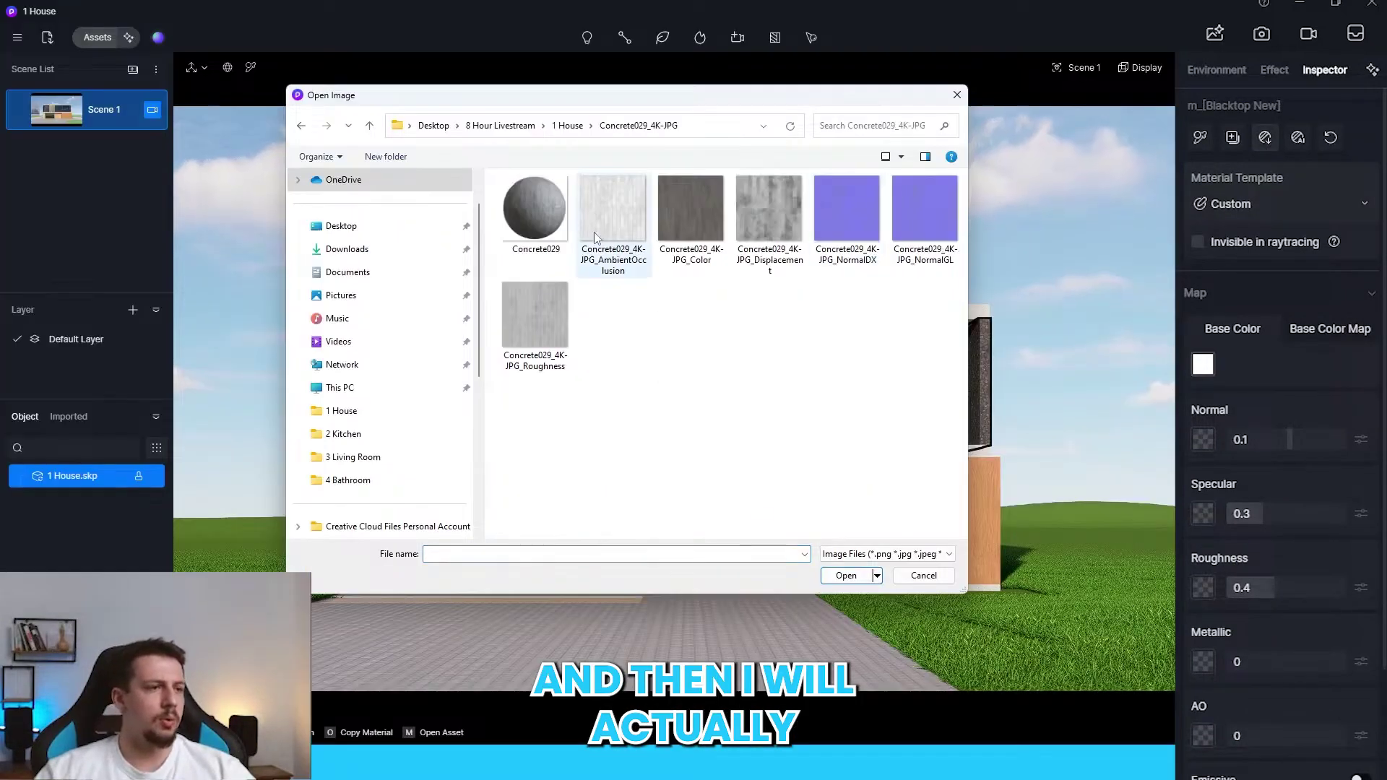
{"action": "left_click", "coordinate": [613, 217]}
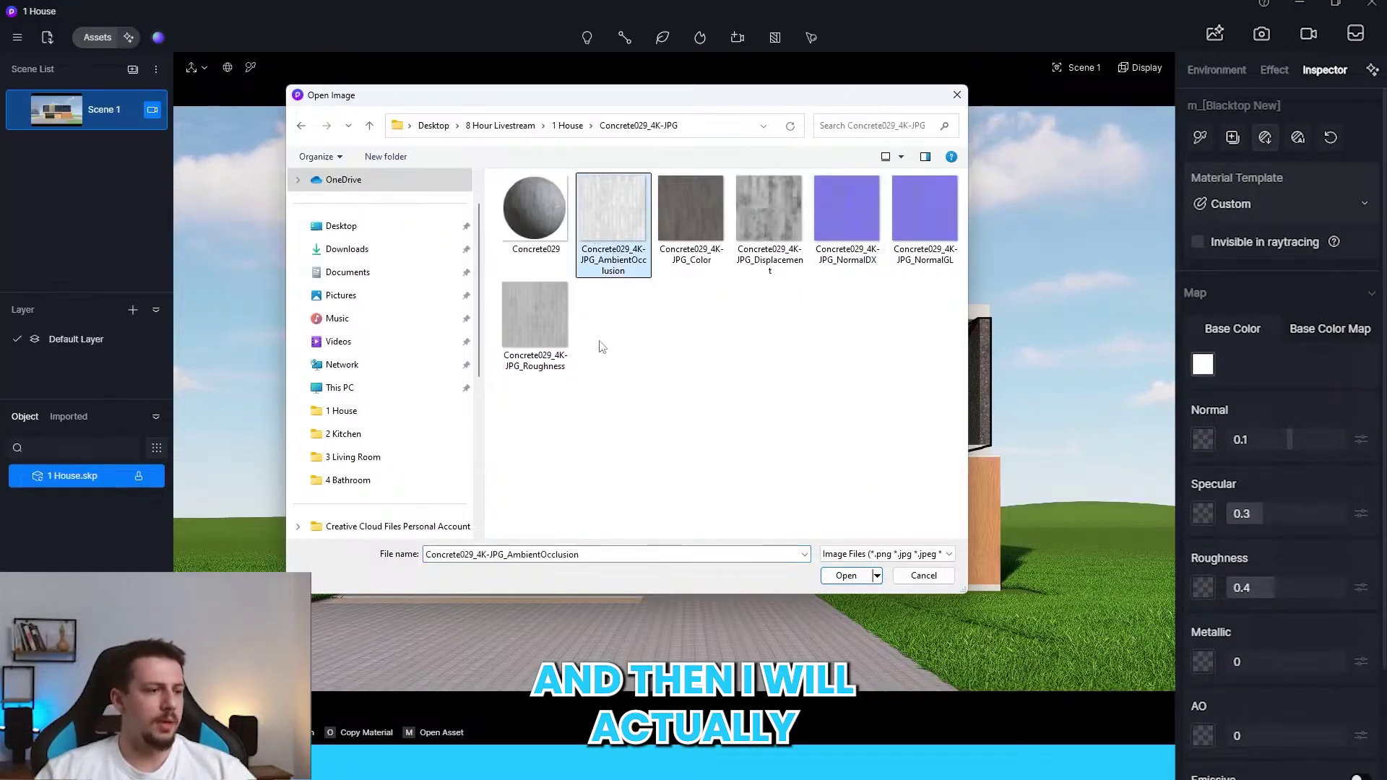
{"action": "left_click", "coordinate": [568, 346], "text": "shift"}
{"action": "left_click", "coordinate": [850, 576]}
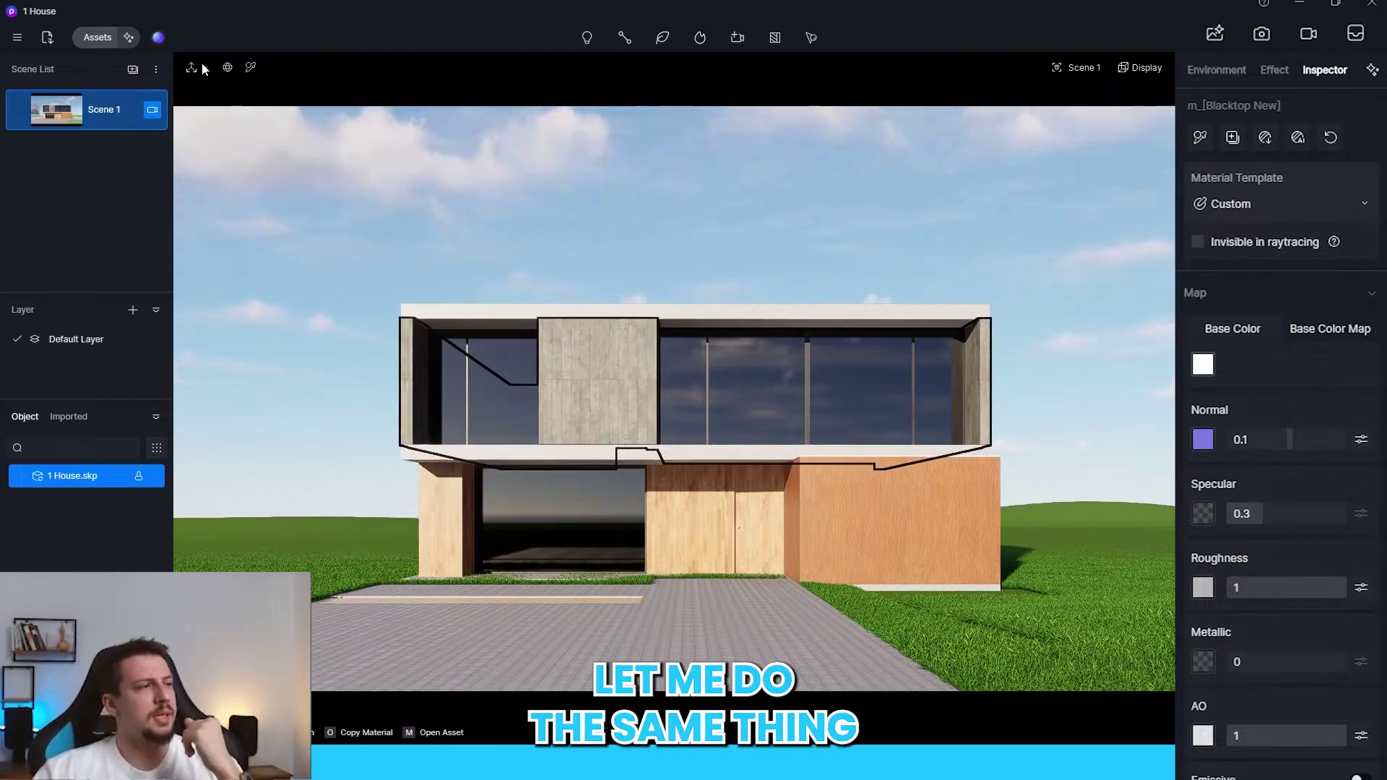
Step: Batch import the Concrete017 4K colour, displacement, normal and roughness maps into the material of the white roof and floor slabs
{"action": "left_click", "coordinate": [518, 283]}
{"action": "left_click", "coordinate": [975, 334]}
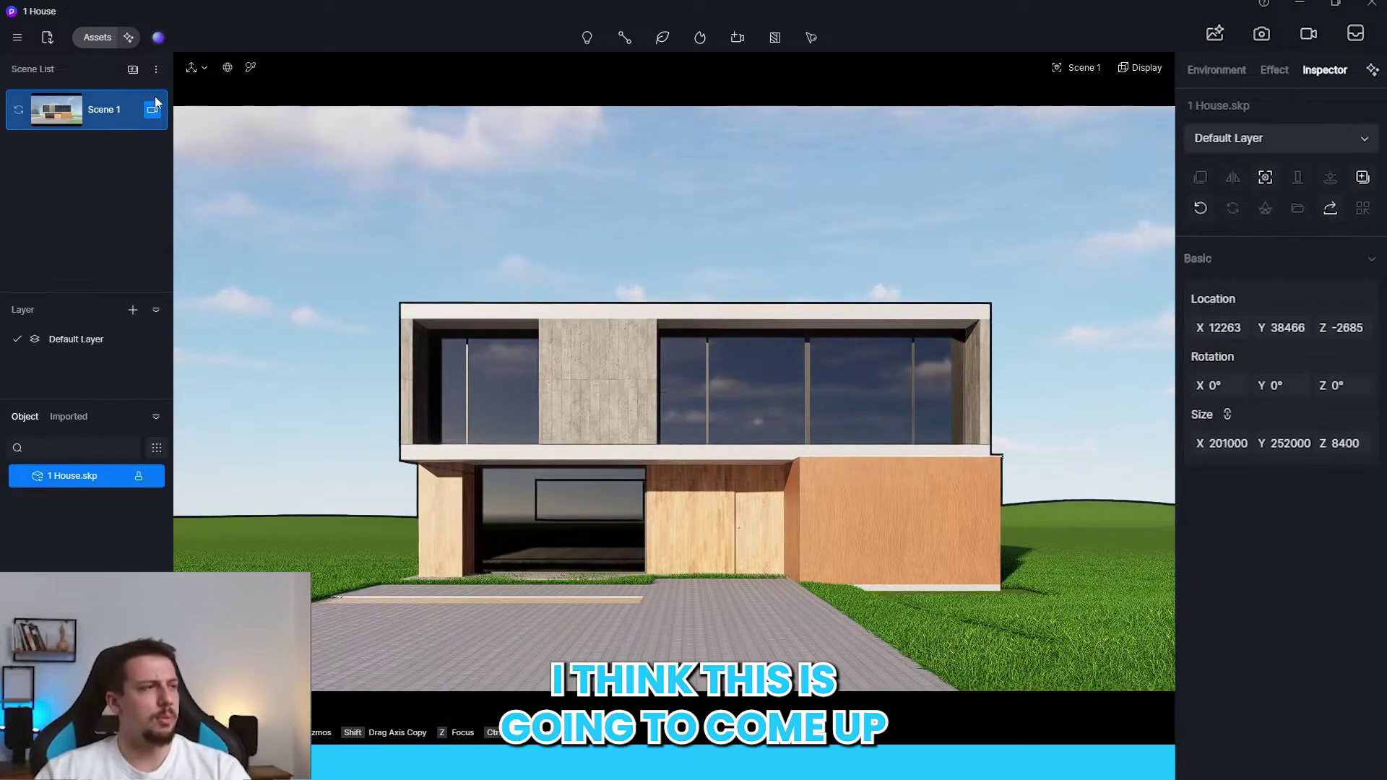
{"action": "left_click", "coordinate": [250, 67]}
{"action": "left_click", "coordinate": [487, 319]}
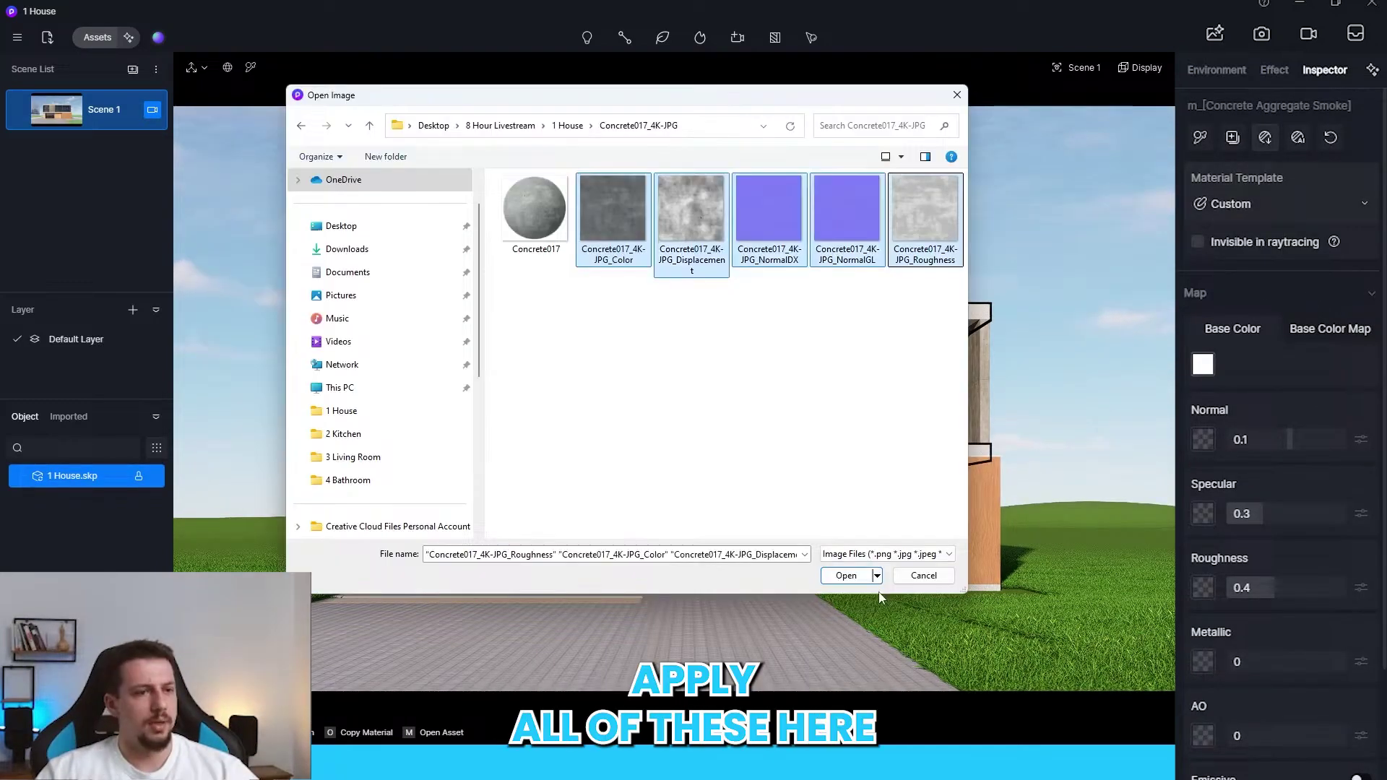
{"action": "left_click", "coordinate": [846, 575]}
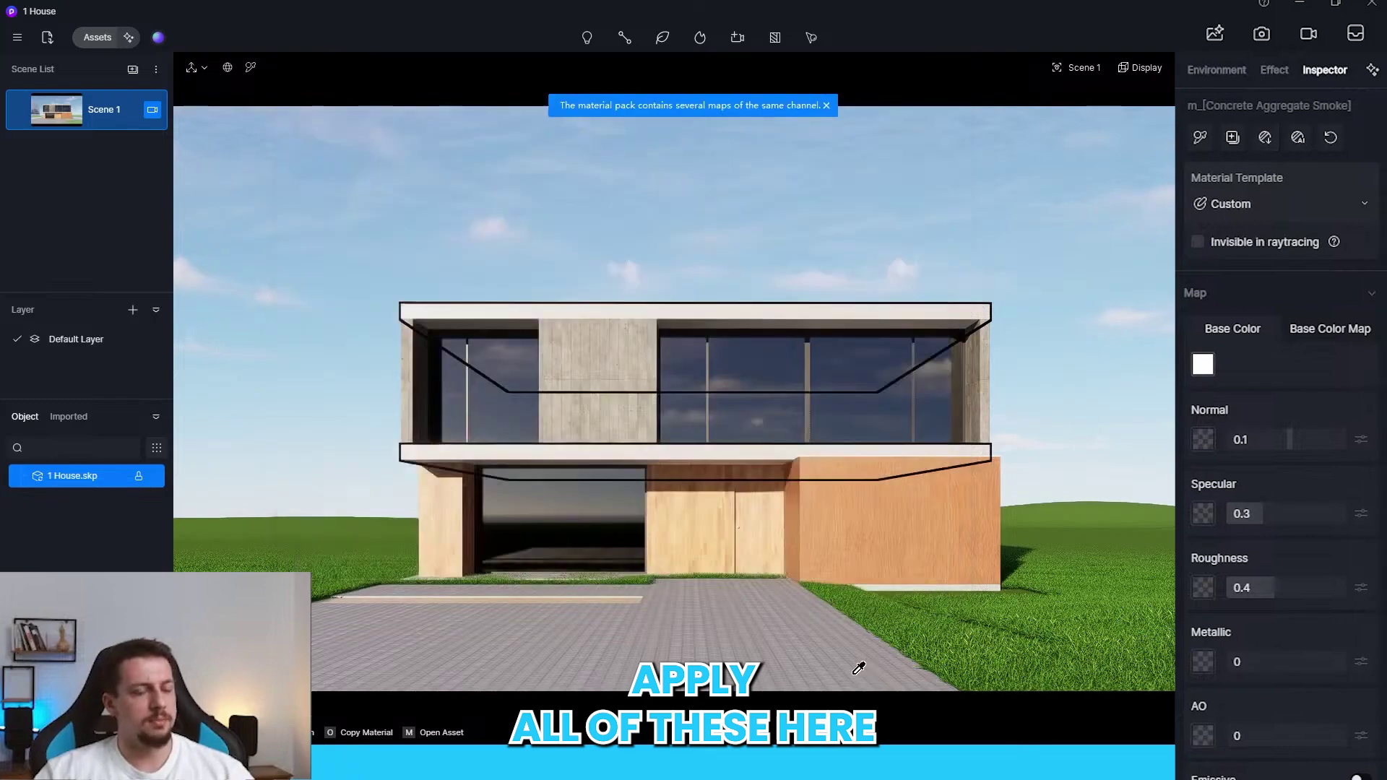
{"action": "left_click", "coordinate": [802, 214]}
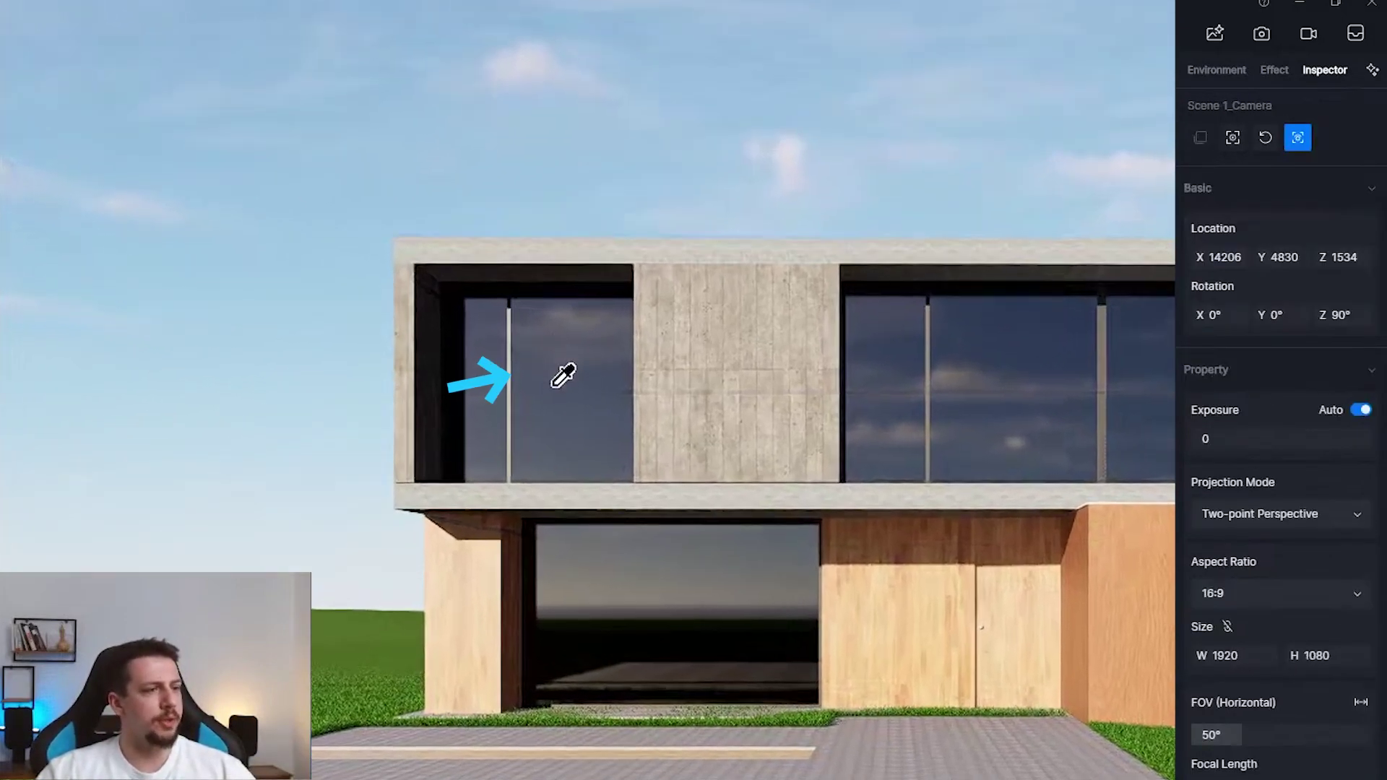
Step: Batch import the Planks024B 4K PBR maps, from ambient occlusion through roughness, into the wood veneer material of the projecting ground-floor volume
{"action": "left_click", "coordinate": [510, 382]}
{"action": "left_click", "coordinate": [466, 560]}
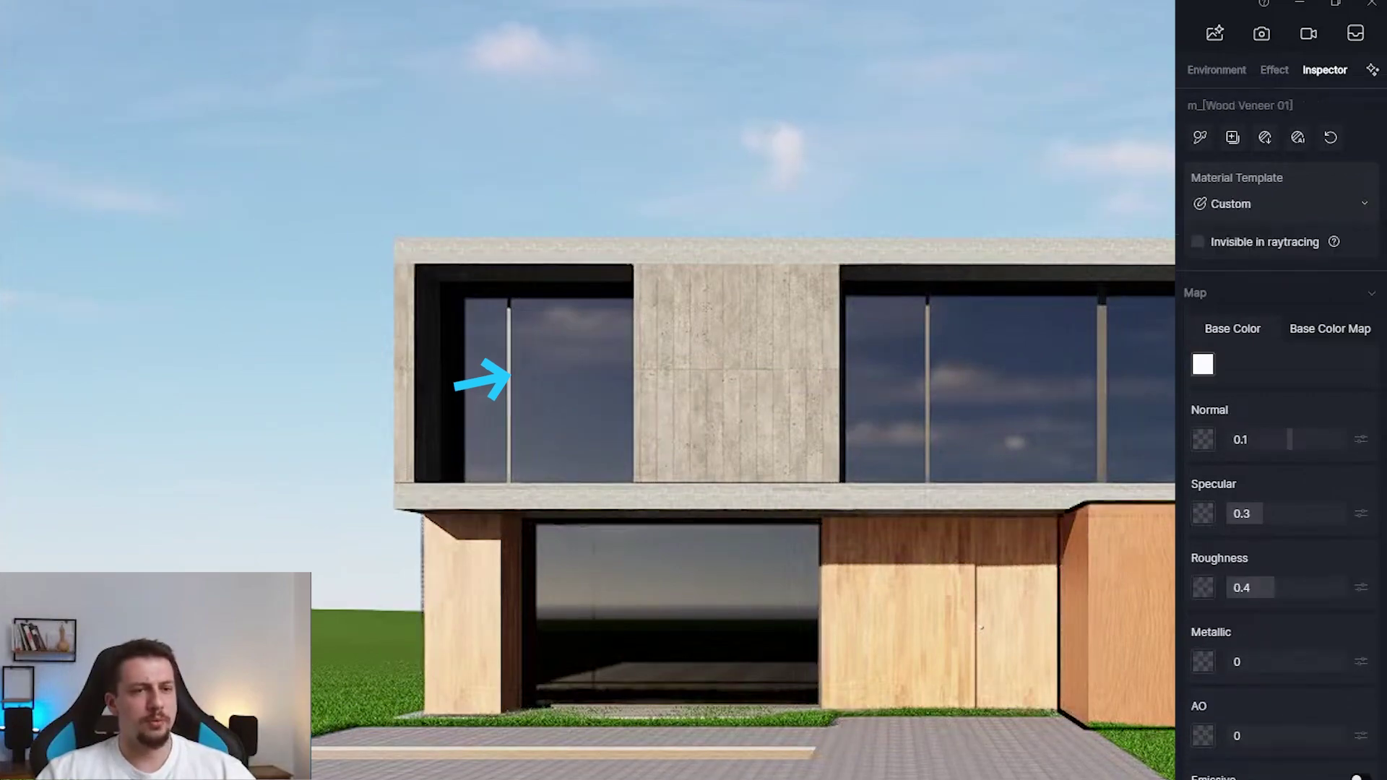
{"action": "left_click", "coordinate": [1266, 138]}
{"action": "left_click", "coordinate": [573, 127]}
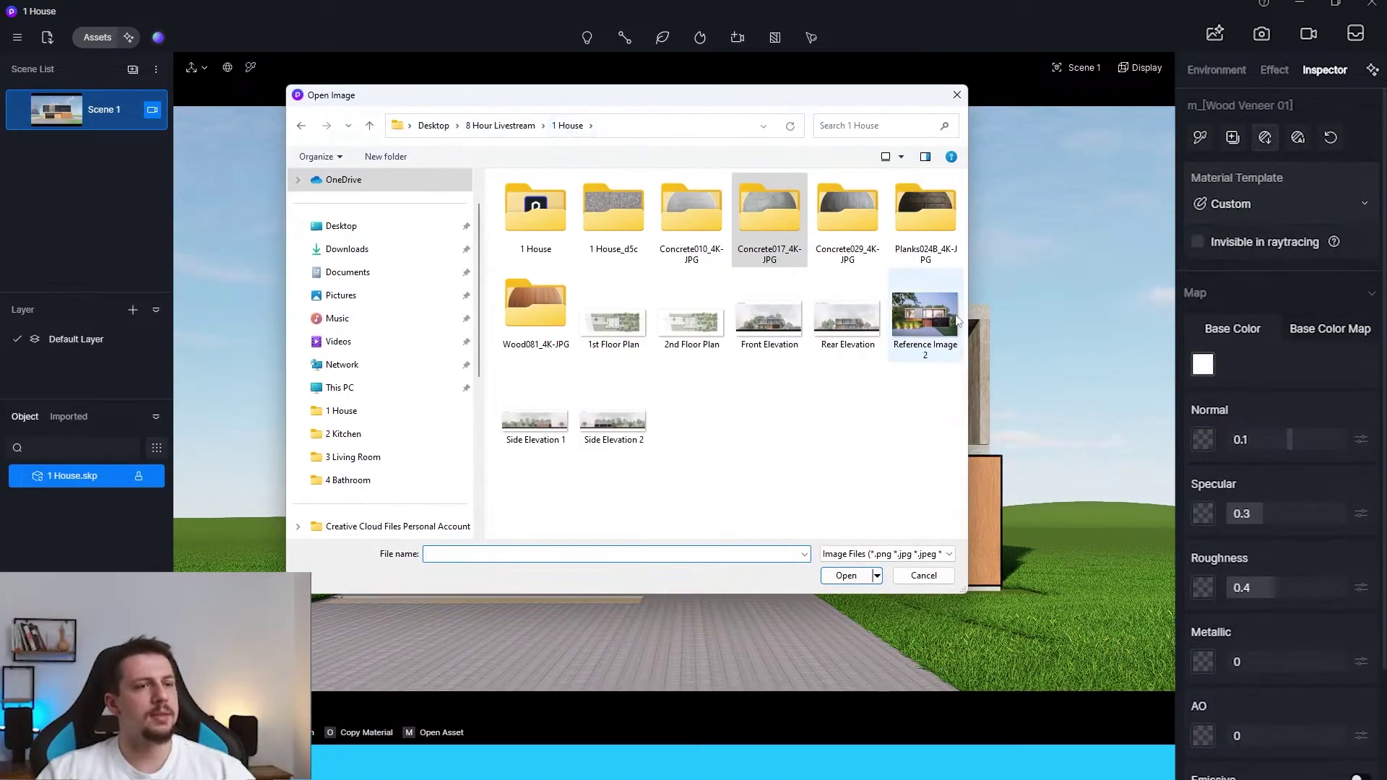
{"action": "double_click", "coordinate": [928, 232]}
{"action": "left_click", "coordinate": [619, 242]}
{"action": "left_click", "coordinate": [623, 328], "text": "shift"}
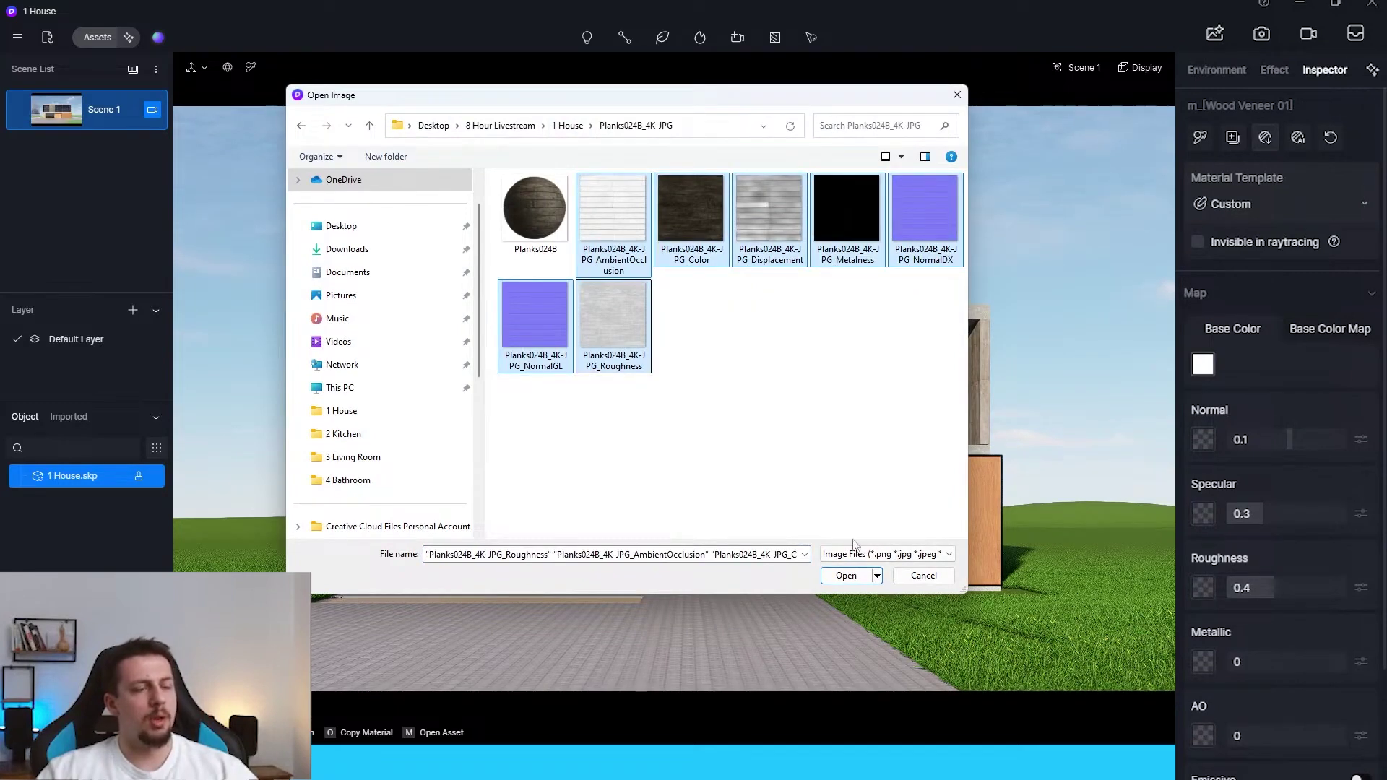
{"action": "left_click", "coordinate": [847, 576]}
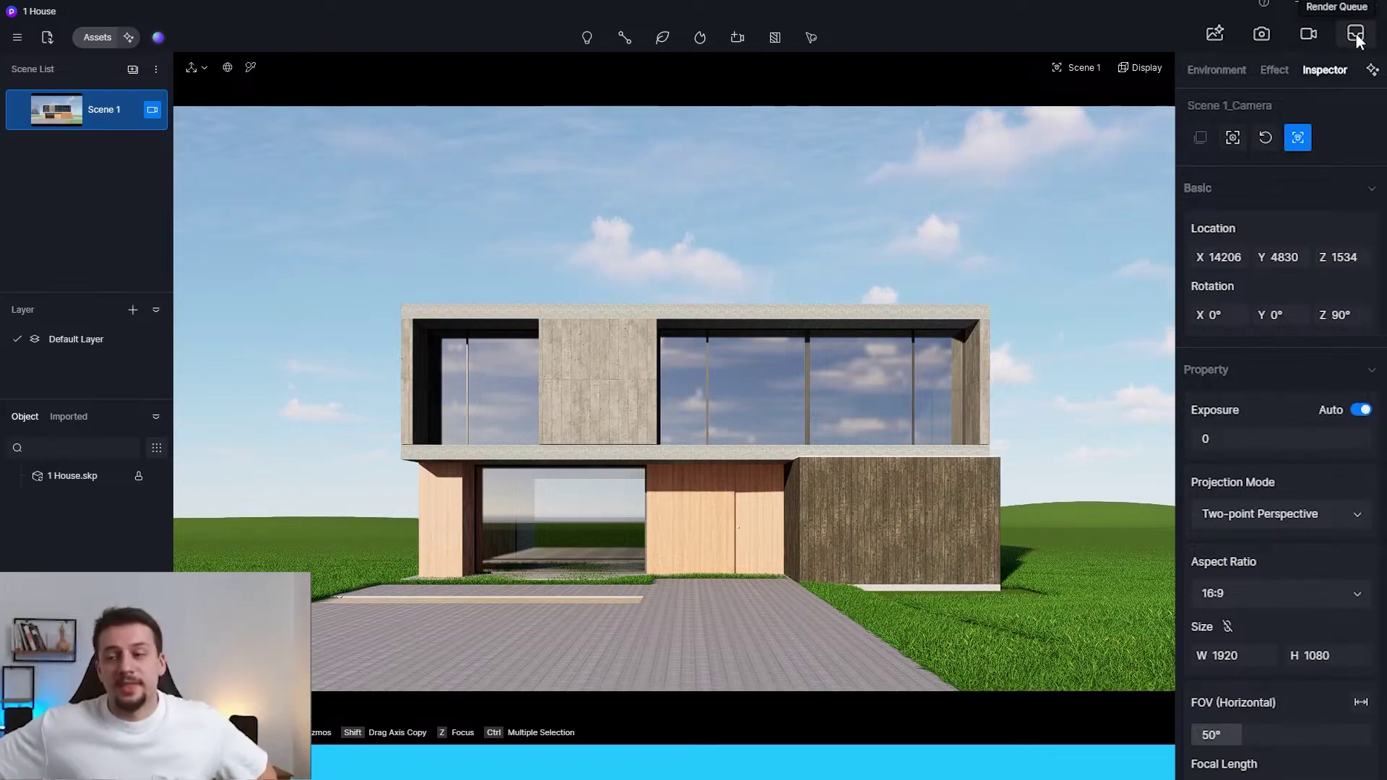
Step: Run AI Atmosphere Match on a snapshot of the current view using Reference Image 2 as the reference, and apply it
{"action": "left_click", "coordinate": [1373, 69]}
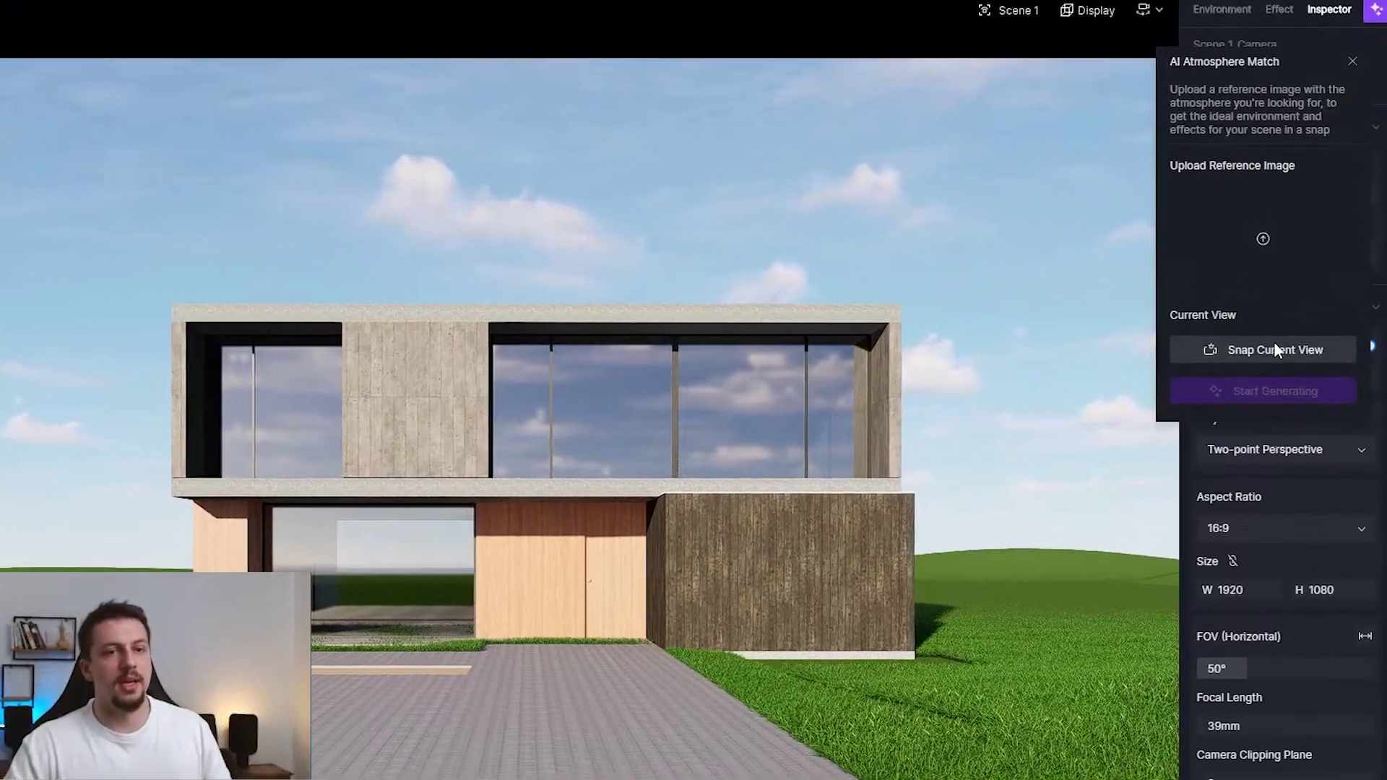
{"action": "left_click", "coordinate": [1270, 351]}
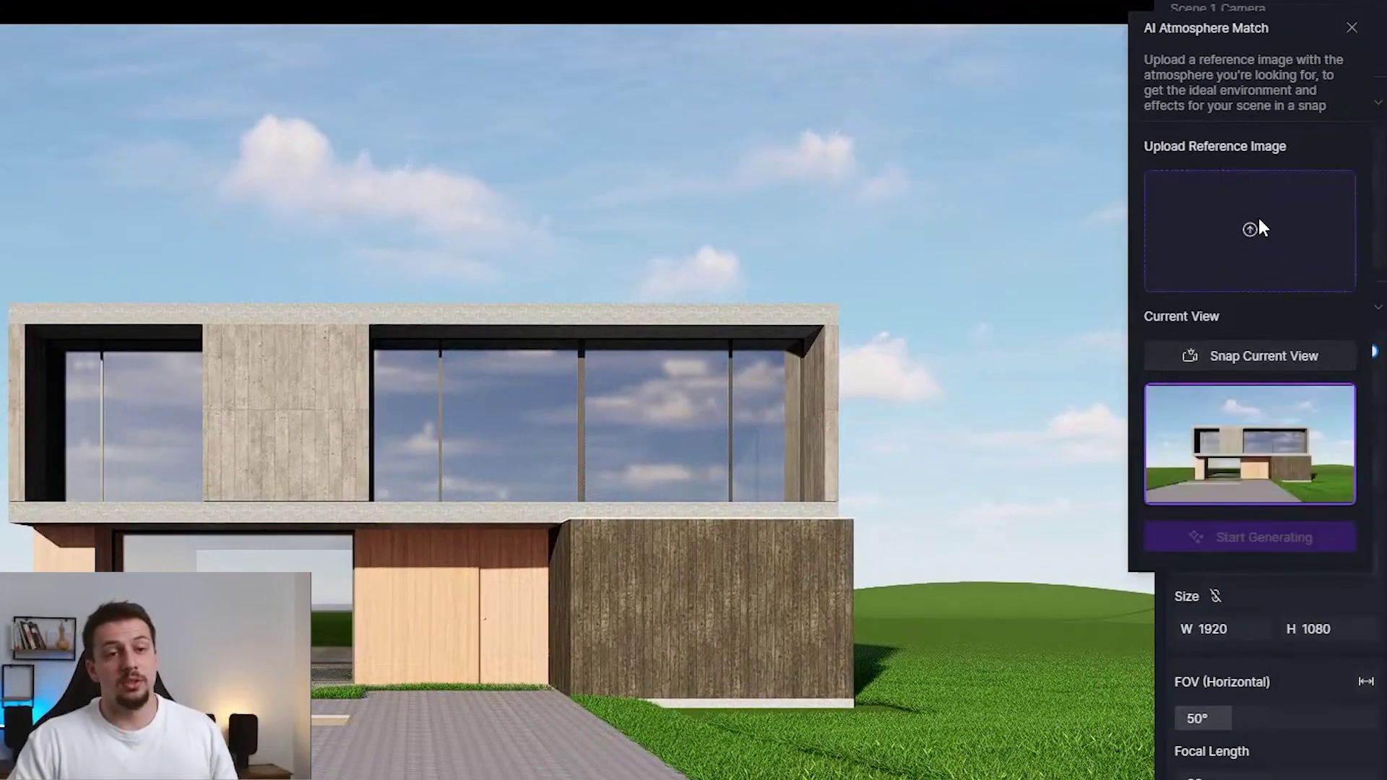
{"action": "left_click", "coordinate": [1259, 225]}
{"action": "left_click_drag", "start_coordinate": [1161, 24], "coordinate": [284, 62]}
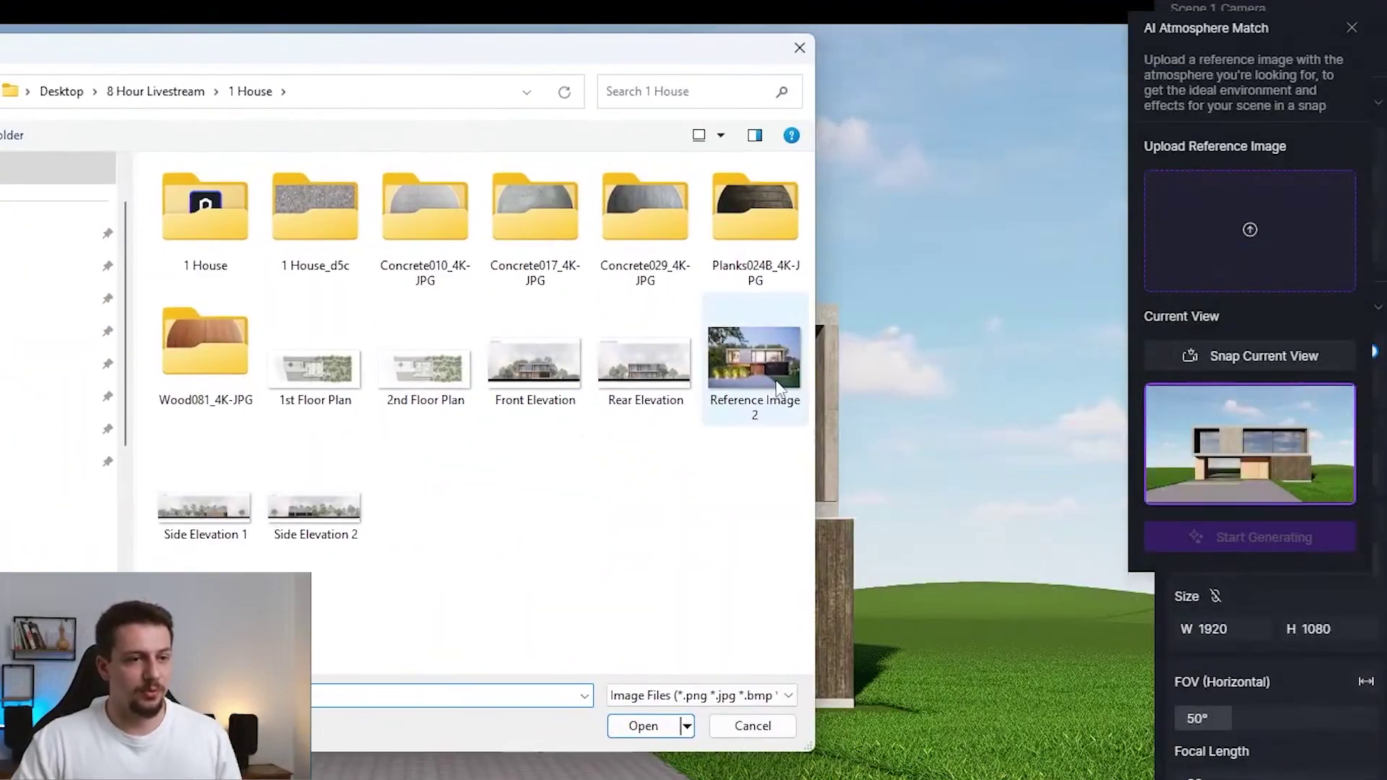
{"action": "double_click", "coordinate": [755, 359]}
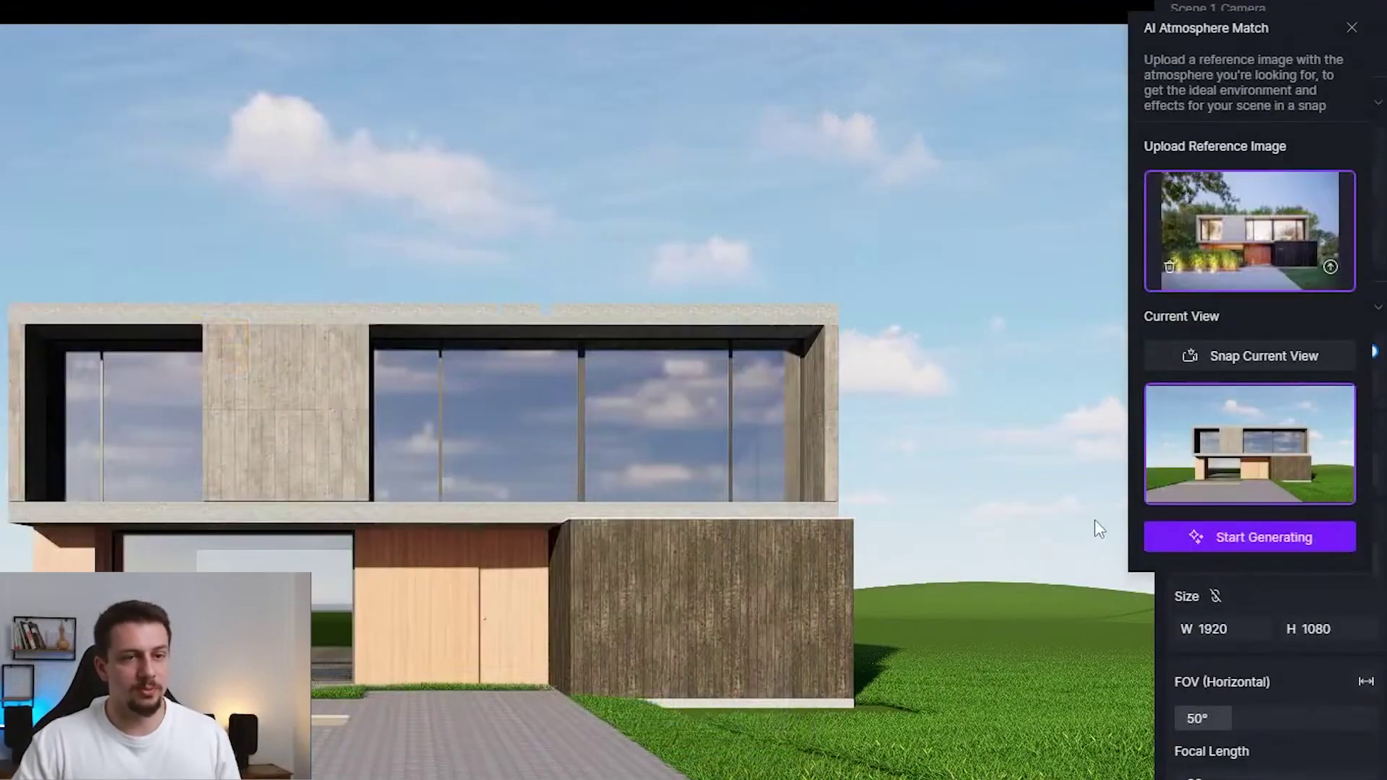
{"action": "left_click", "coordinate": [1237, 540]}
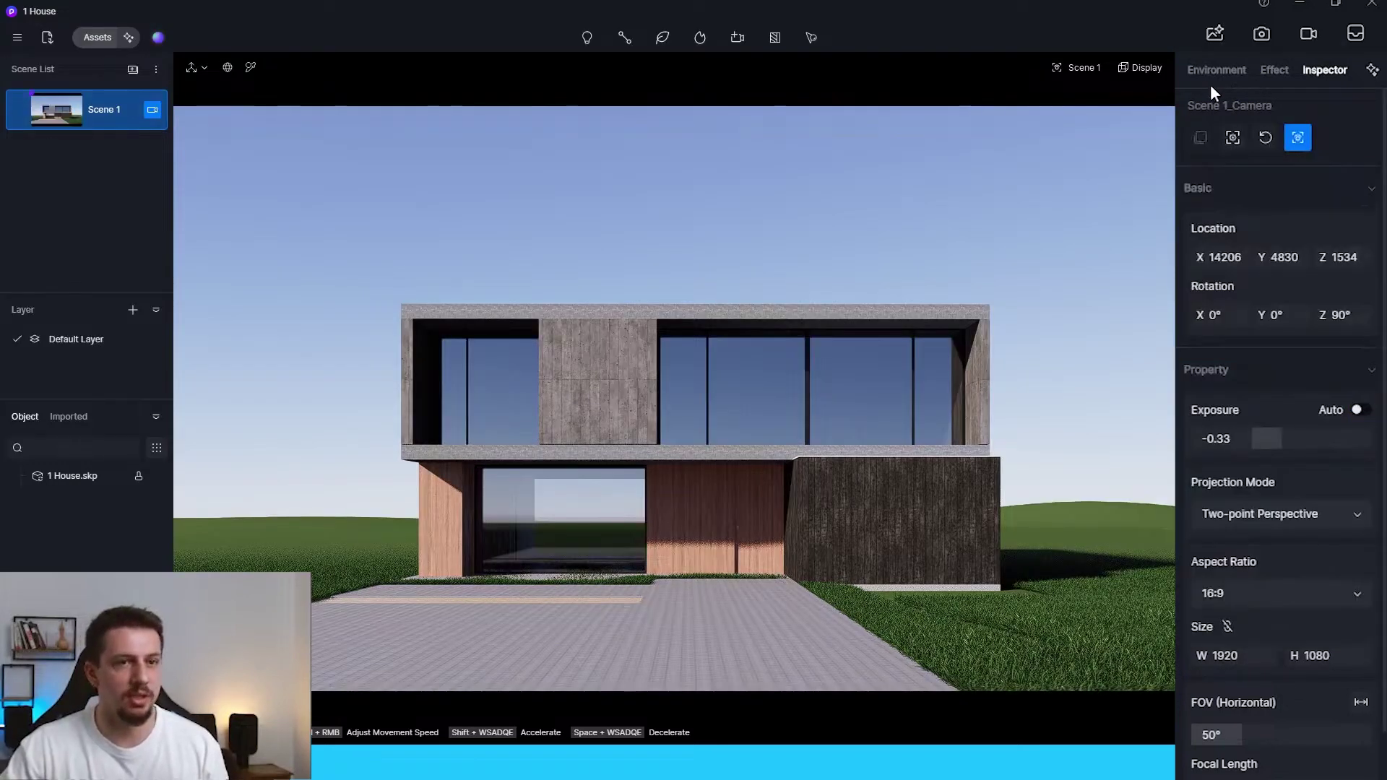
Step: Review the environment and post-processing settings applied by the atmosphere match, comparing the Geo and Sky lighting with HDRI
{"action": "left_click", "coordinate": [1216, 71]}
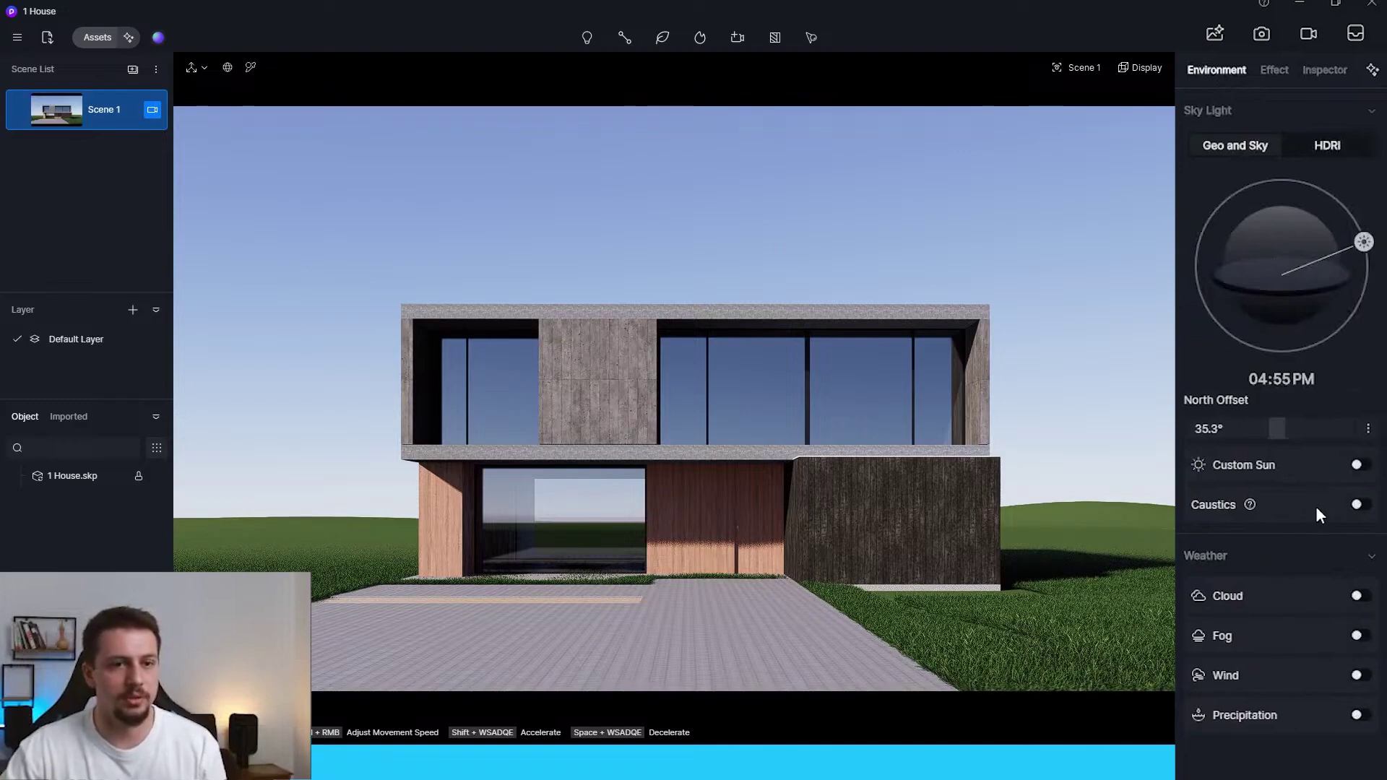
{"action": "left_click", "coordinate": [1272, 68]}
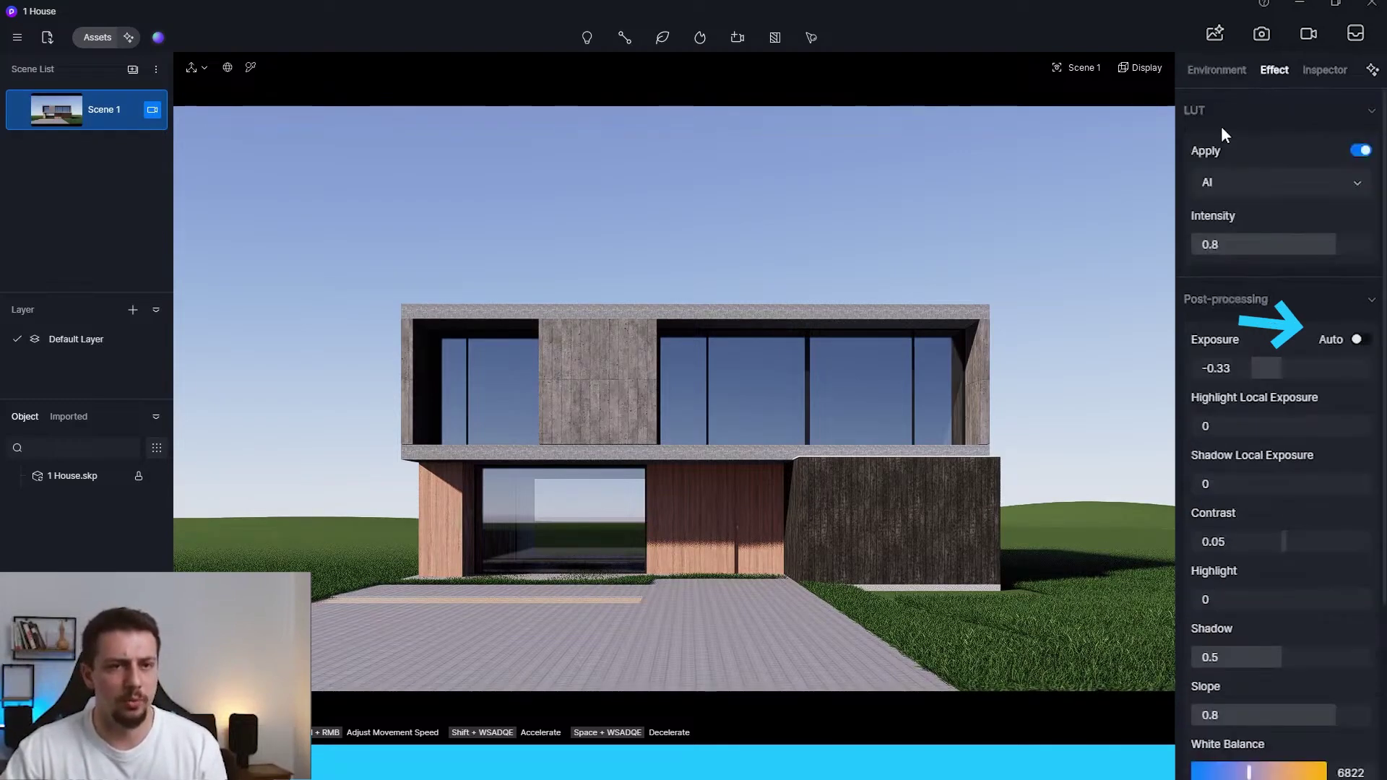
{"action": "left_click", "coordinate": [1205, 70]}
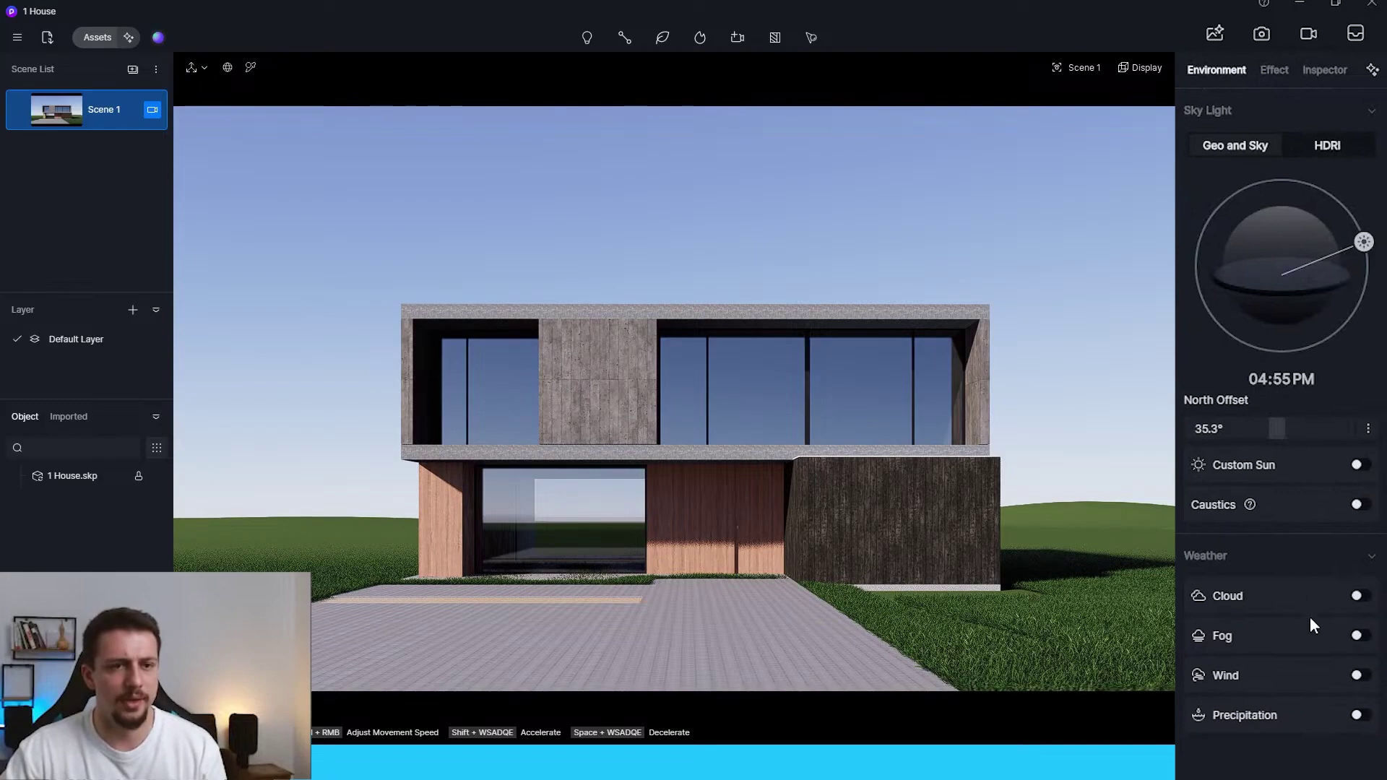
{"action": "left_click", "coordinate": [1294, 140]}
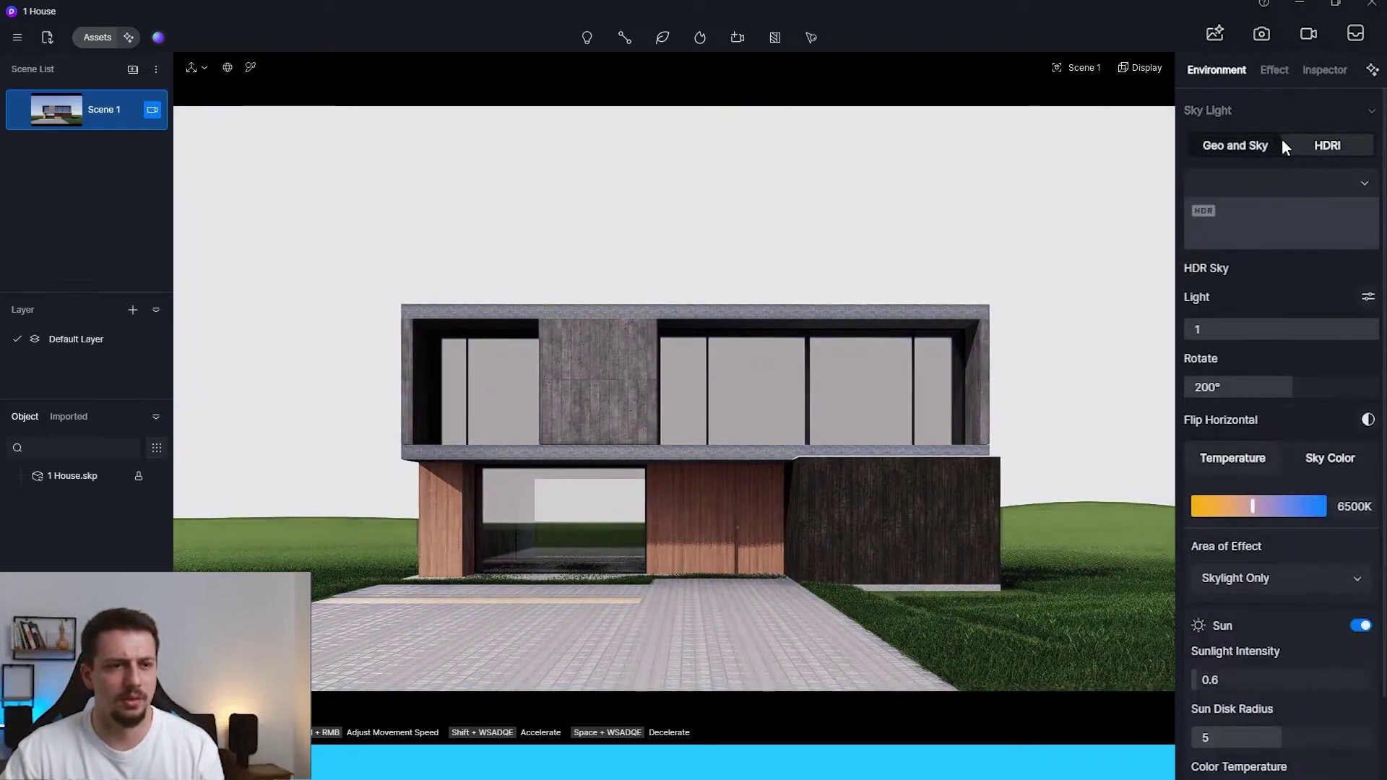
{"action": "left_click", "coordinate": [1255, 147]}
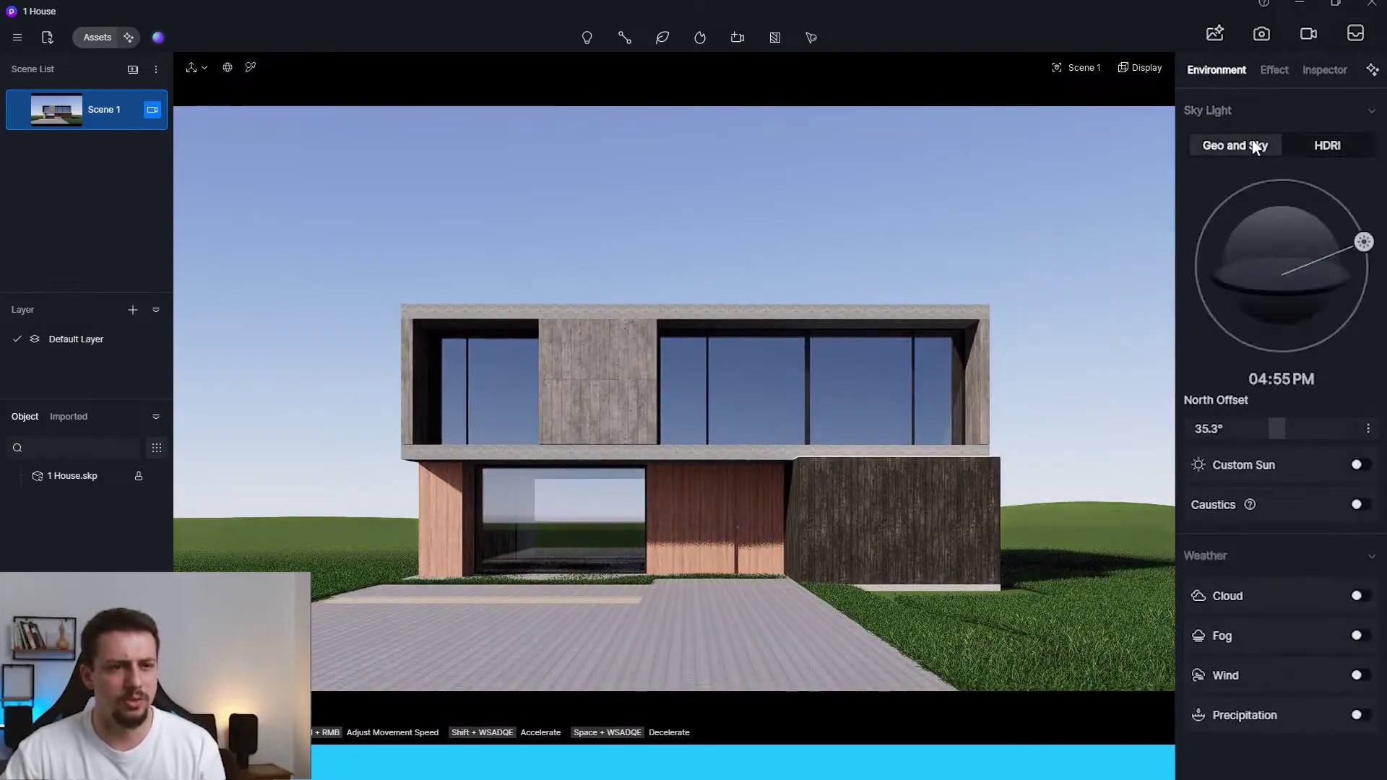
Step: Try lighting the scene with the custom rosendal_park_sunset HDRI and an adjusted skylight intensity, and return to Geo and Sky
{"action": "left_click", "coordinate": [1304, 151]}
{"action": "left_click", "coordinate": [1309, 182]}
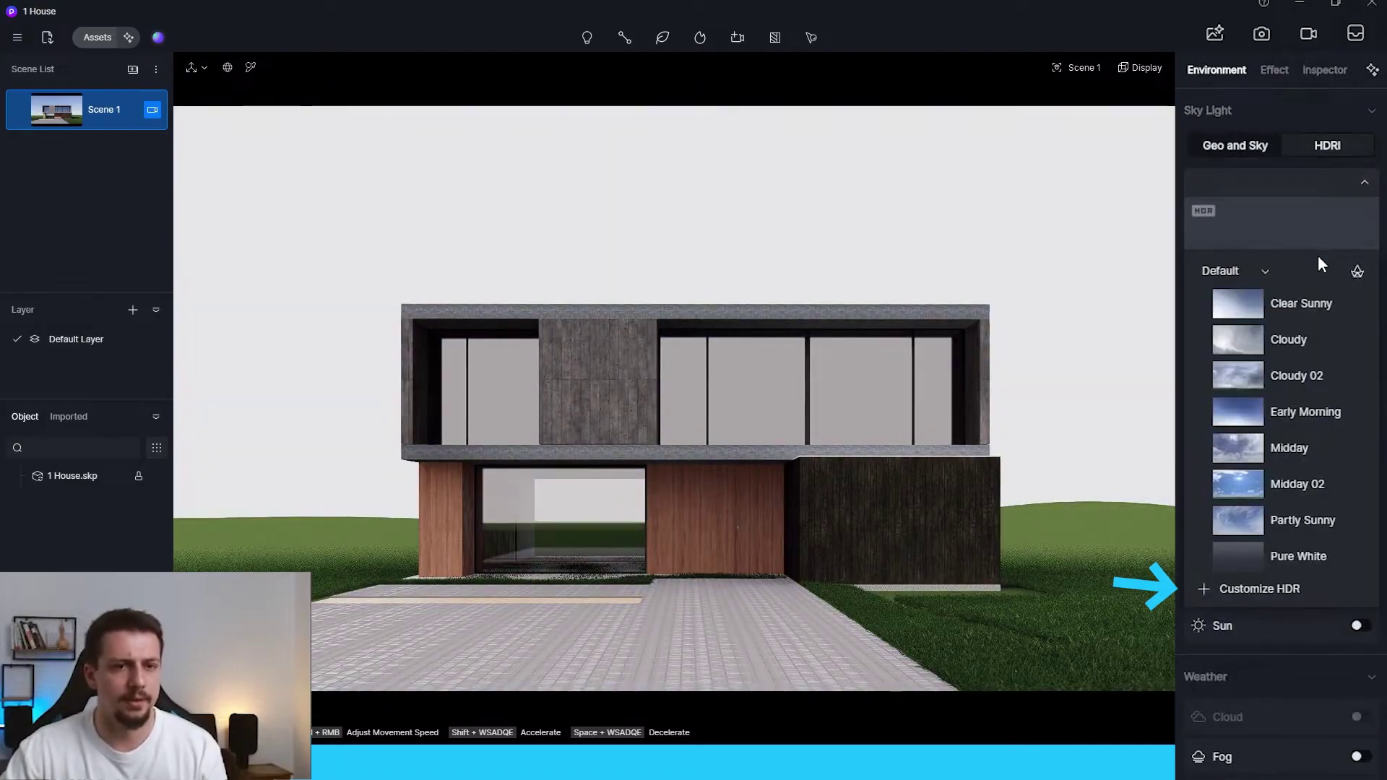
{"action": "left_click", "coordinate": [1263, 589]}
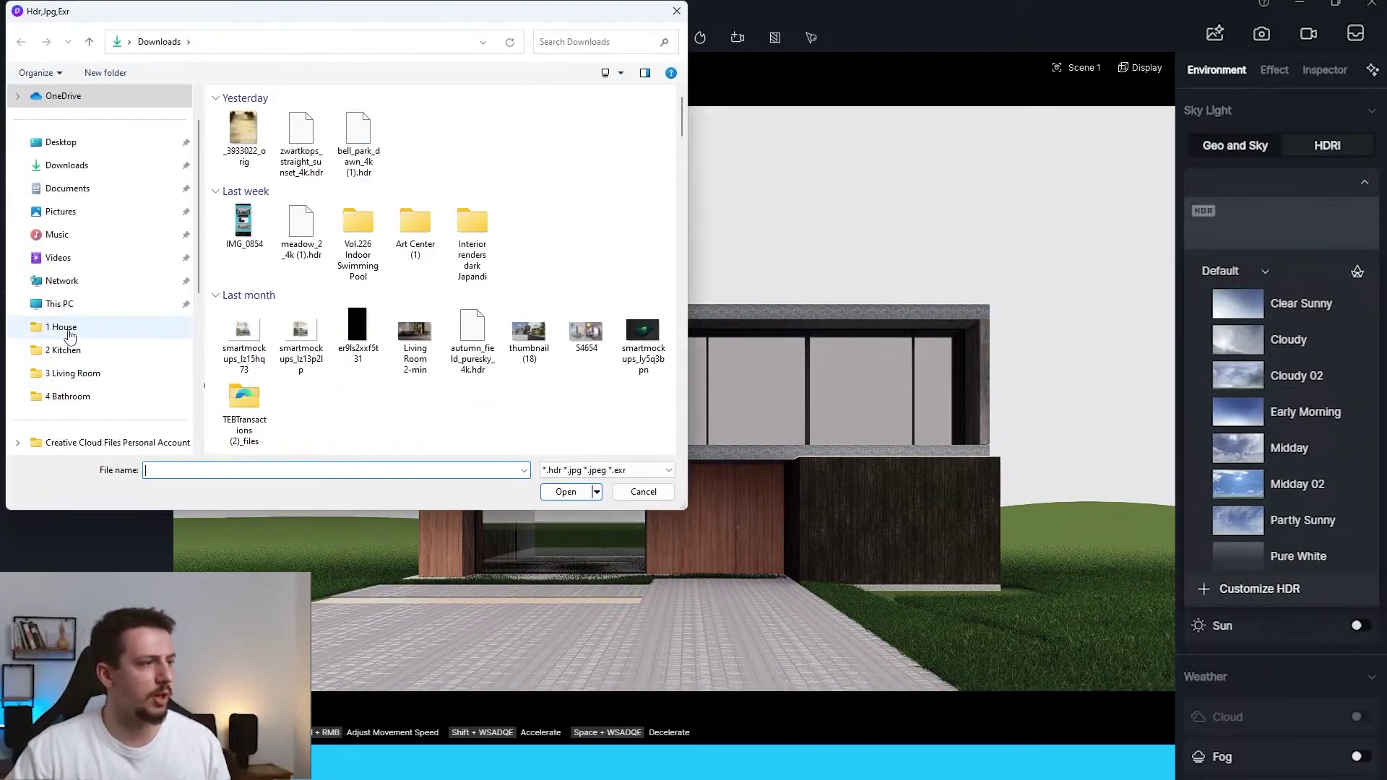
{"action": "left_click", "coordinate": [61, 327]}
{"action": "double_click", "coordinate": [275, 351]}
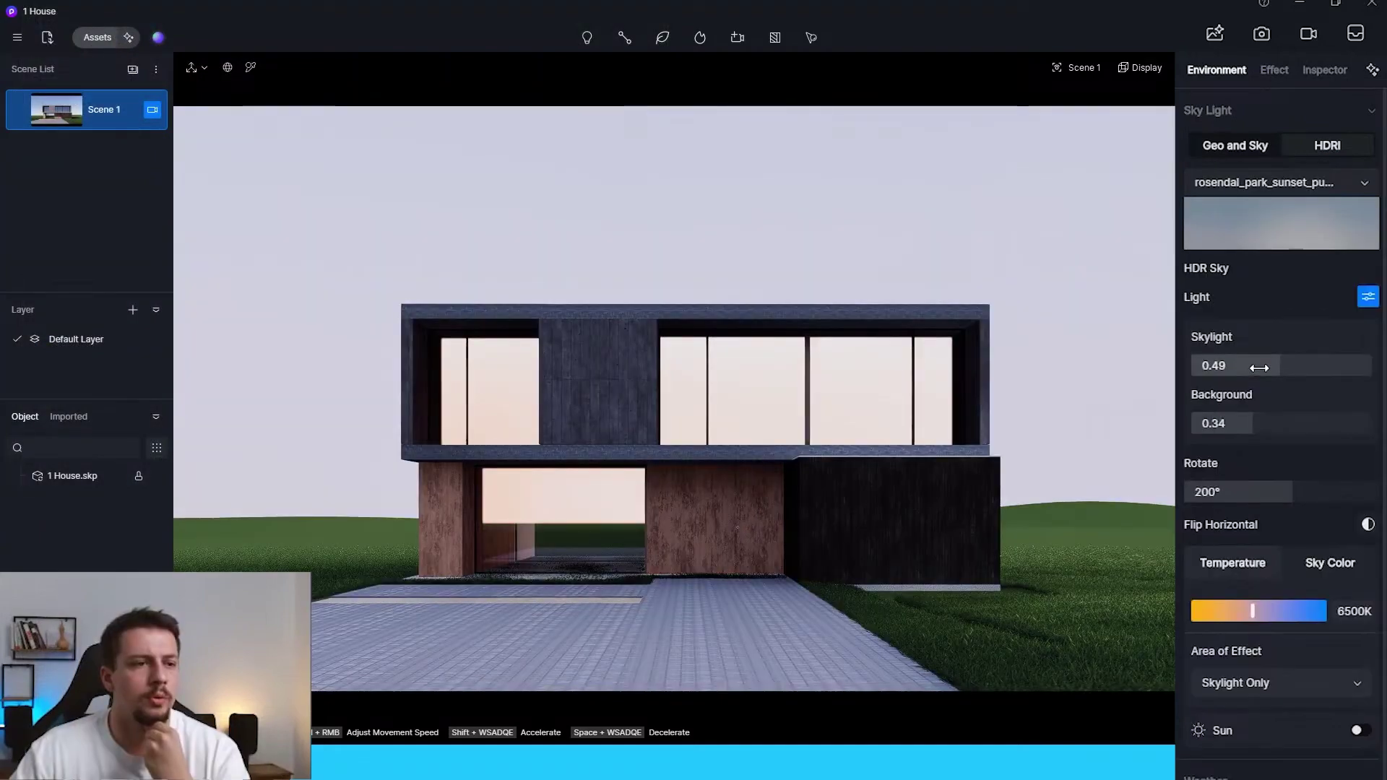
{"action": "mouse_move", "coordinate": [1259, 368]}
{"action": "left_mouse_down"}
{"action": "mouse_move", "coordinate": [1232, 366]}
{"action": "mouse_move", "coordinate": [1266, 375]}
{"action": "left_mouse_up"}
{"action": "left_click", "coordinate": [1224, 146]}
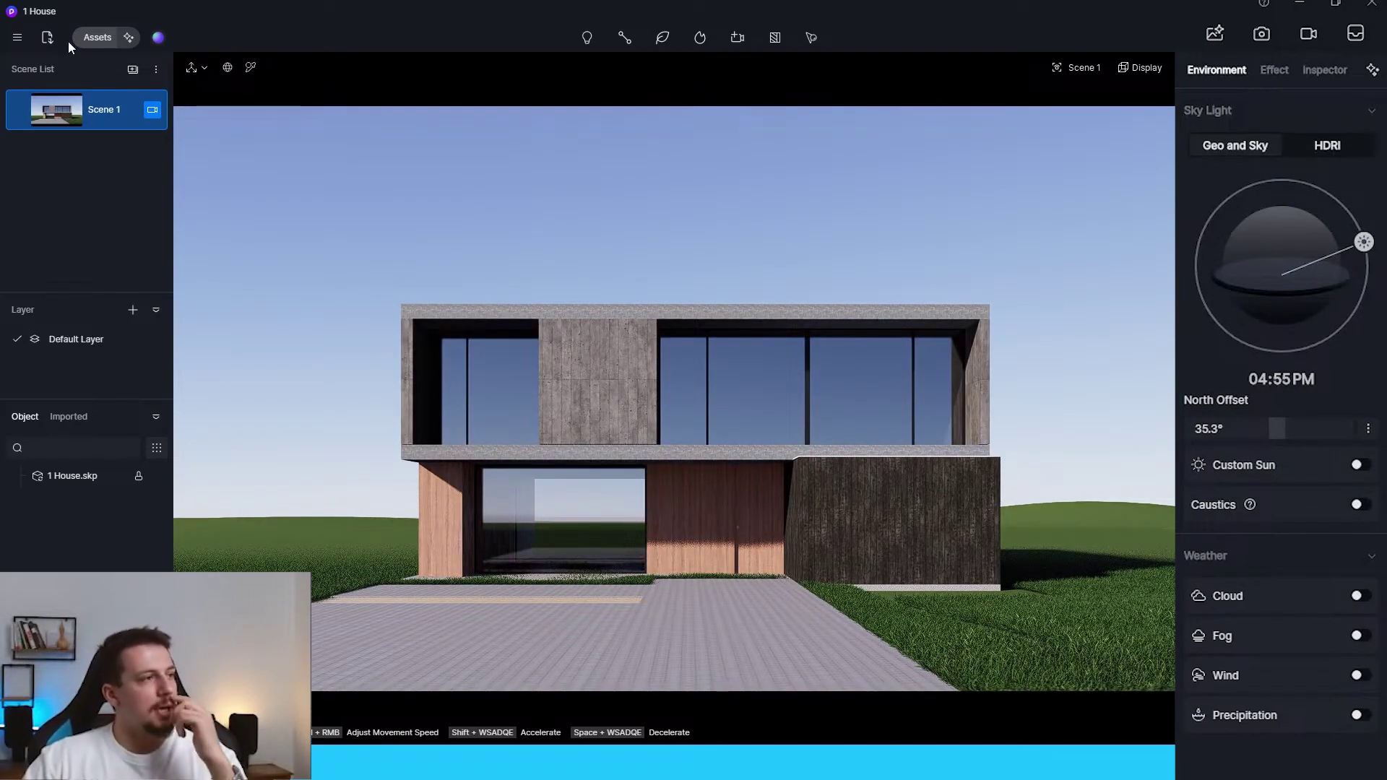
Step: Place the favourite Miscanthus sinensis Variegatus 02 grass at the outer end of the planting bed beside the driveway
{"action": "left_click", "coordinate": [93, 38]}
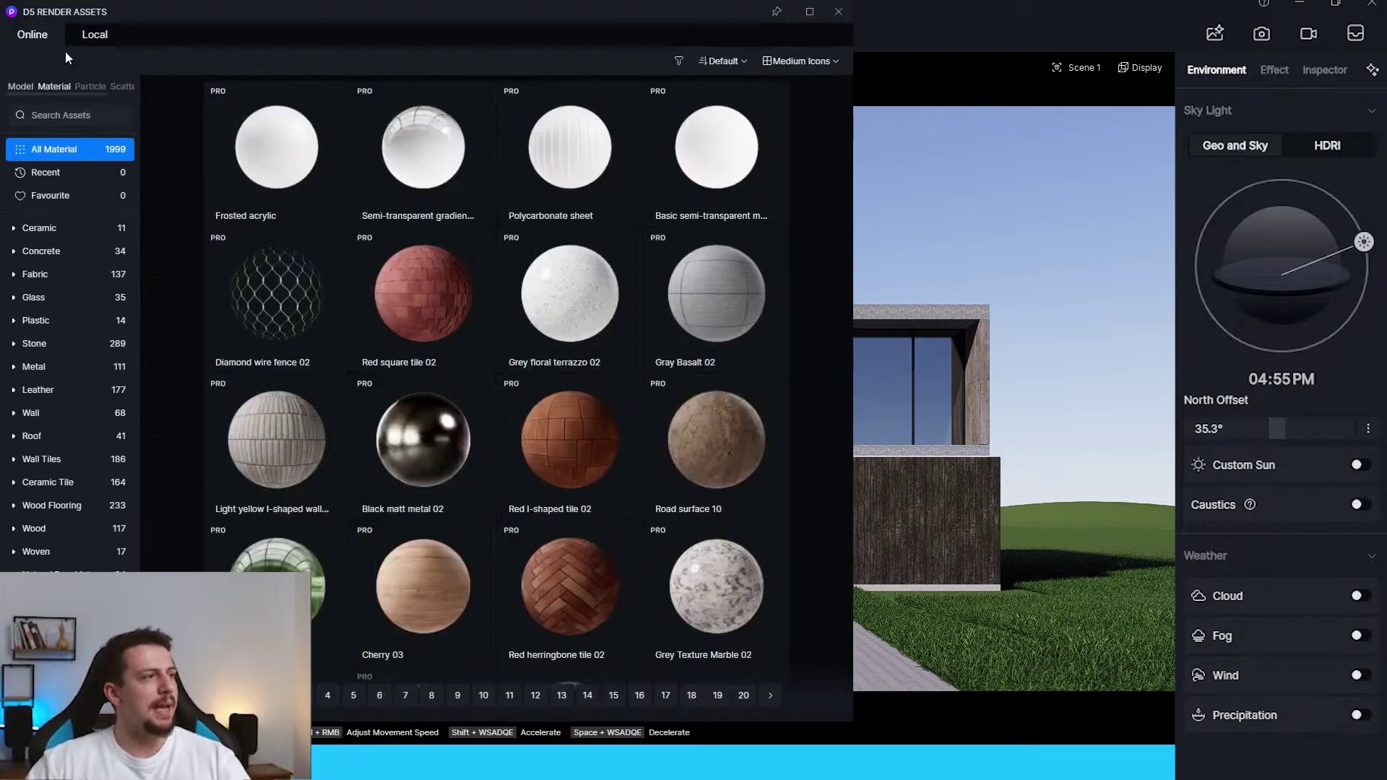
{"action": "left_click_drag", "start_coordinate": [108, 12], "coordinate": [235, 279]}
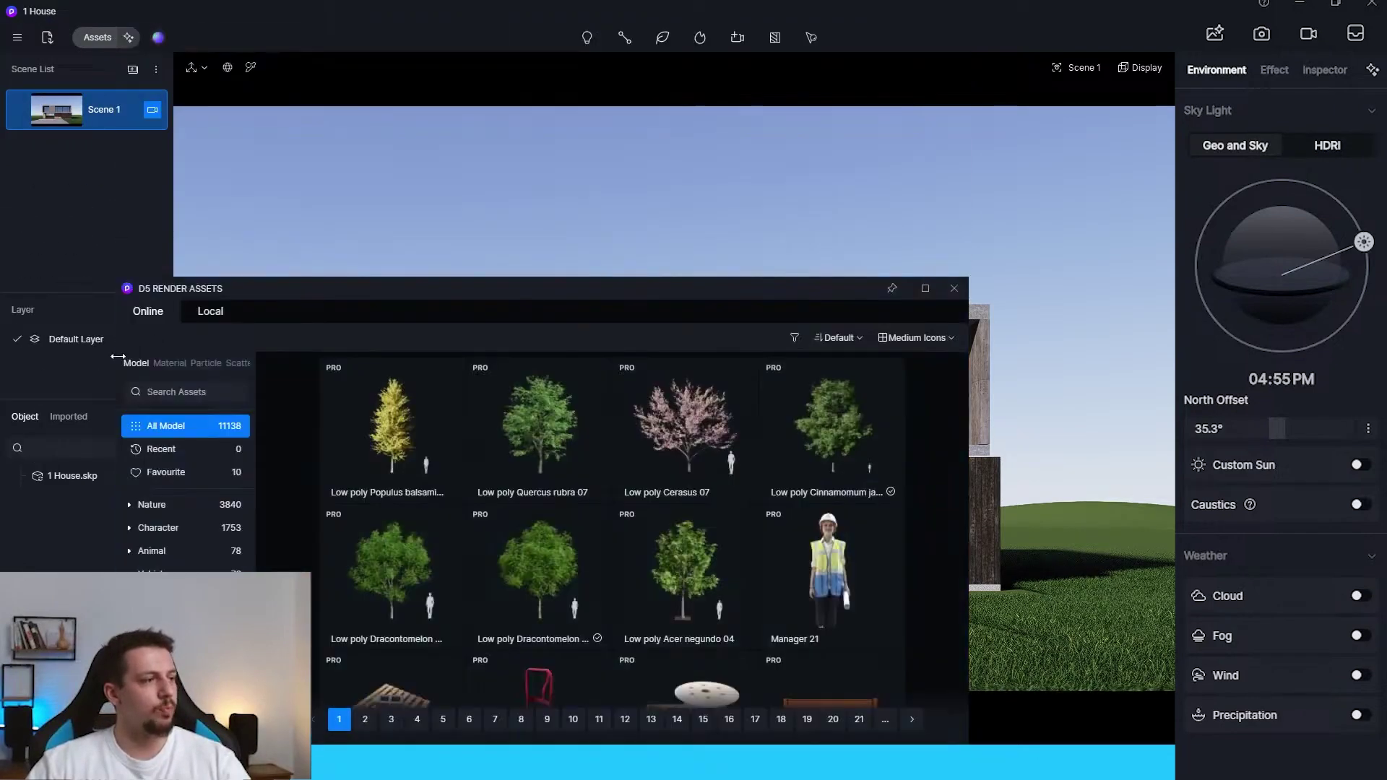
{"action": "left_click_drag", "start_coordinate": [118, 357], "coordinate": [264, 347]}
{"action": "left_click_drag", "start_coordinate": [405, 289], "coordinate": [249, 110]}
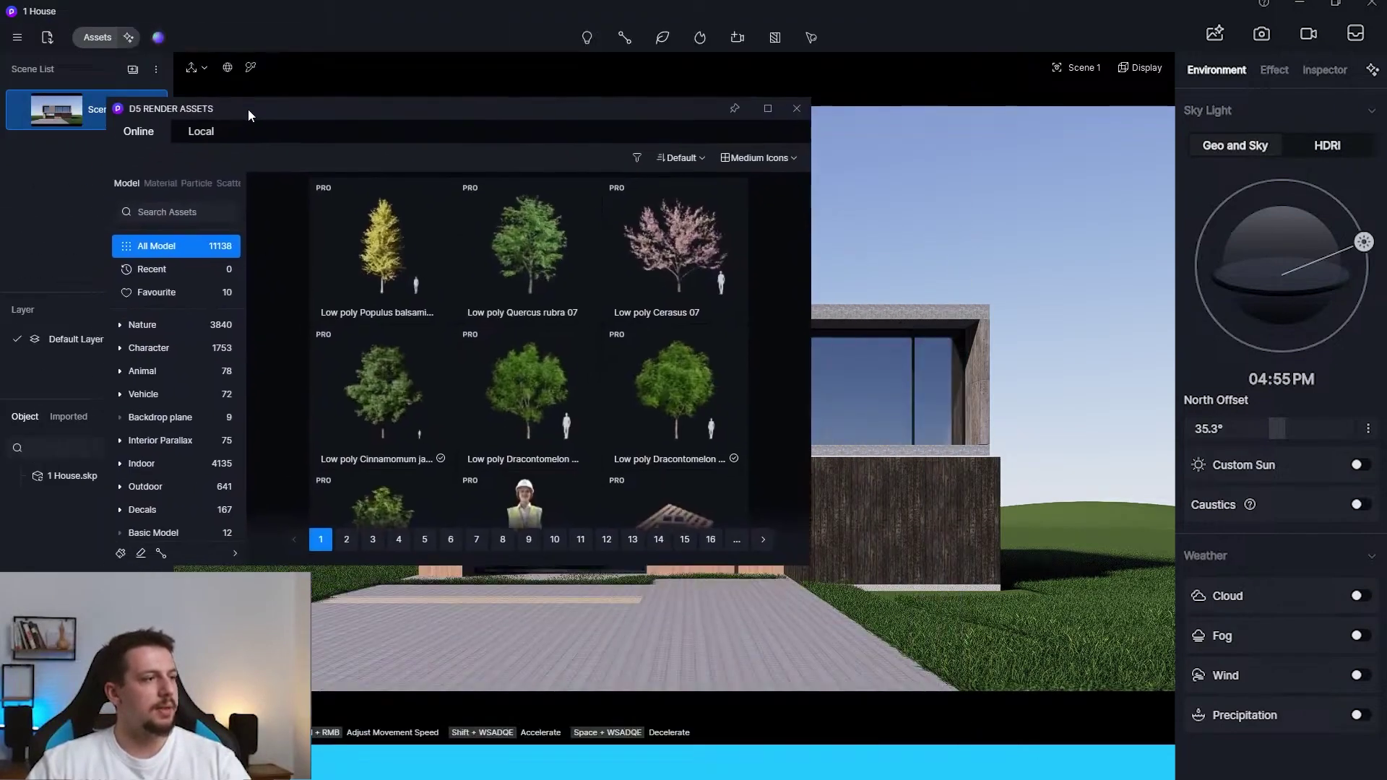
{"action": "left_click", "coordinate": [192, 295]}
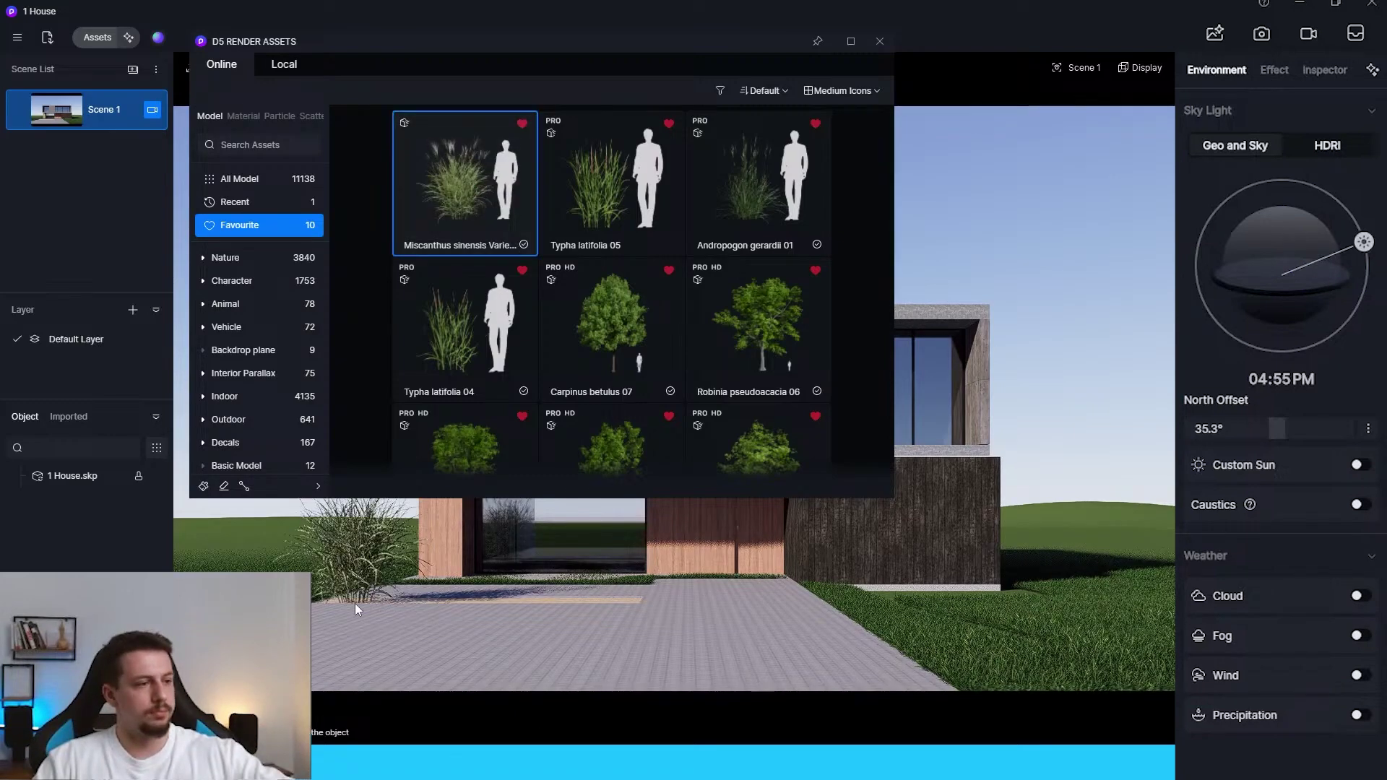
{"action": "left_click", "coordinate": [359, 601]}
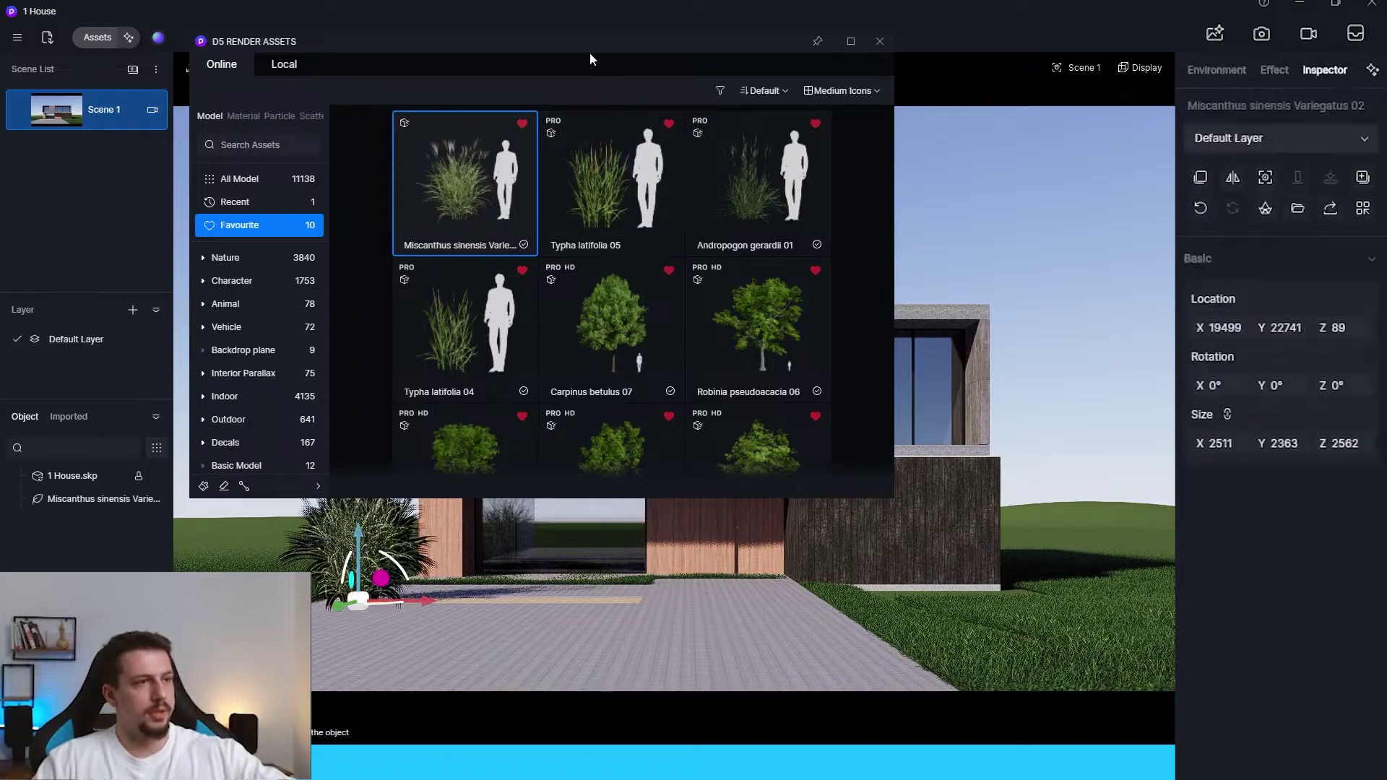
Step: Fill the rest of the planting bed with Andropogon gerardii 01, Typha latifolia 04 and a smaller second Miscanthus, rotated about Z
{"action": "left_click_drag", "start_coordinate": [590, 53], "coordinate": [805, 24]}
{"action": "left_click", "coordinate": [887, 215]}
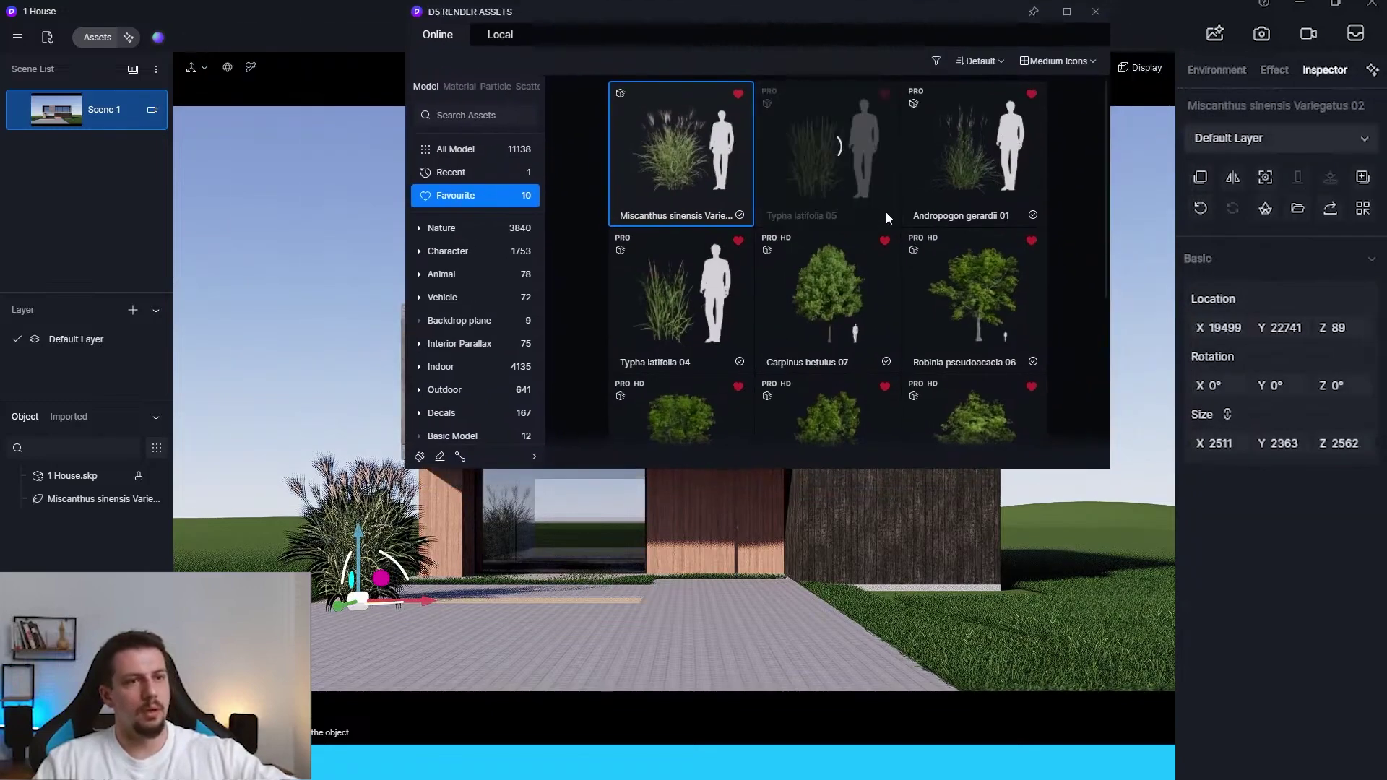
{"action": "left_click", "coordinate": [1030, 209]}
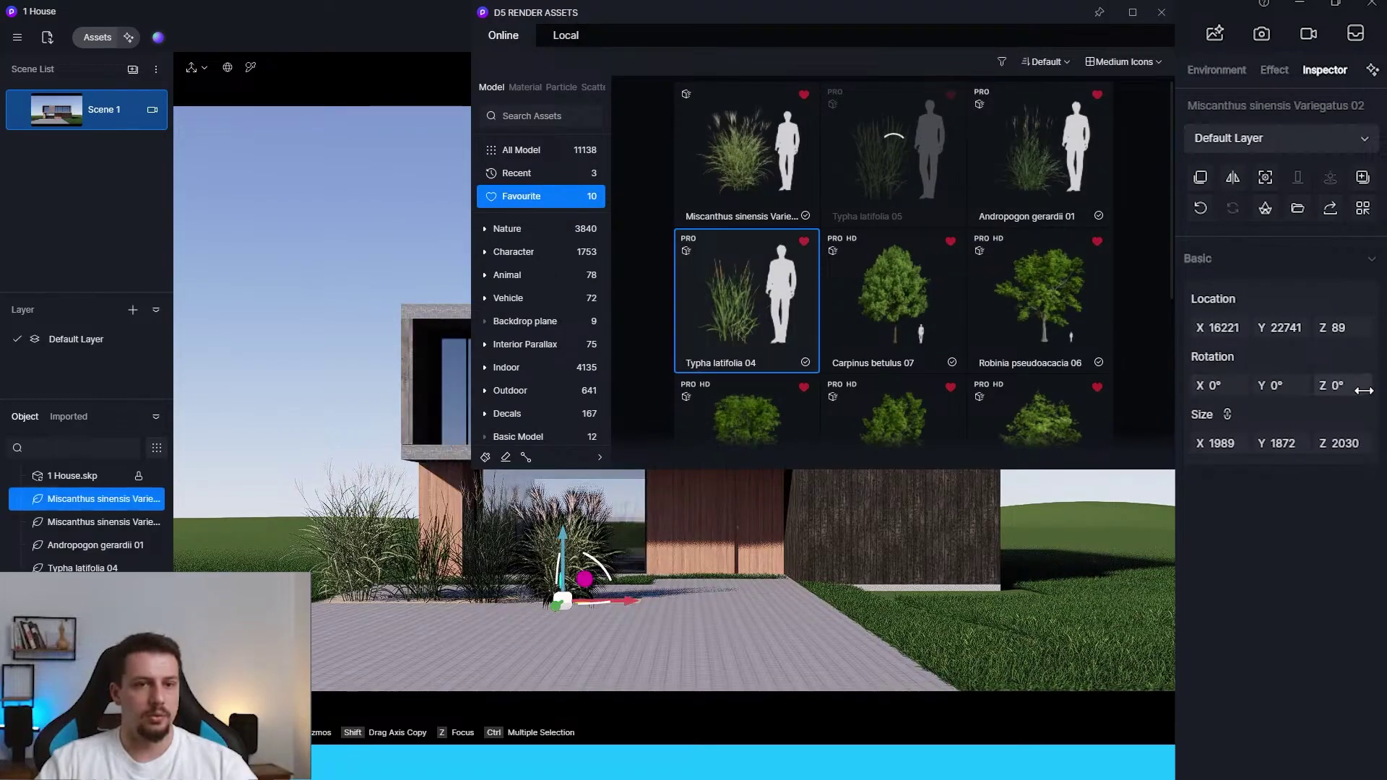
{"action": "left_click_drag", "start_coordinate": [1363, 387], "coordinate": [1380, 387]}
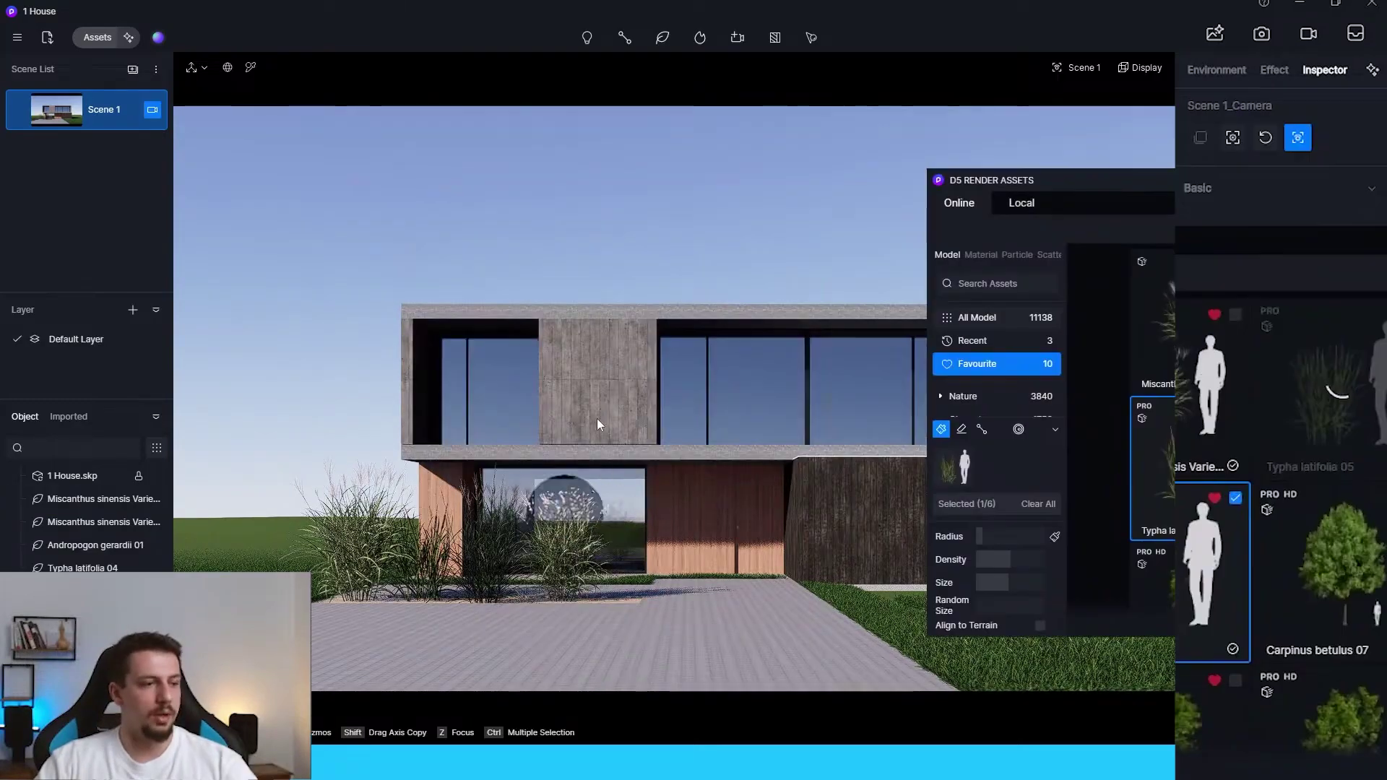
Step: Brush a selection of five favourite plants, including Carpinus betulus 07 and Robinia pseudoacacia 06, over the terrain behind and beside the house
{"action": "right_click_drag", "start_coordinate": [597, 425], "coordinate": [591, 532]}
{"action": "scroll", "coordinate": [557, 613], "scroll_direction": "down", "scroll_amount": 5}
{"action": "scroll", "coordinate": [591, 531], "scroll_direction": "up", "scroll_amount": 6}
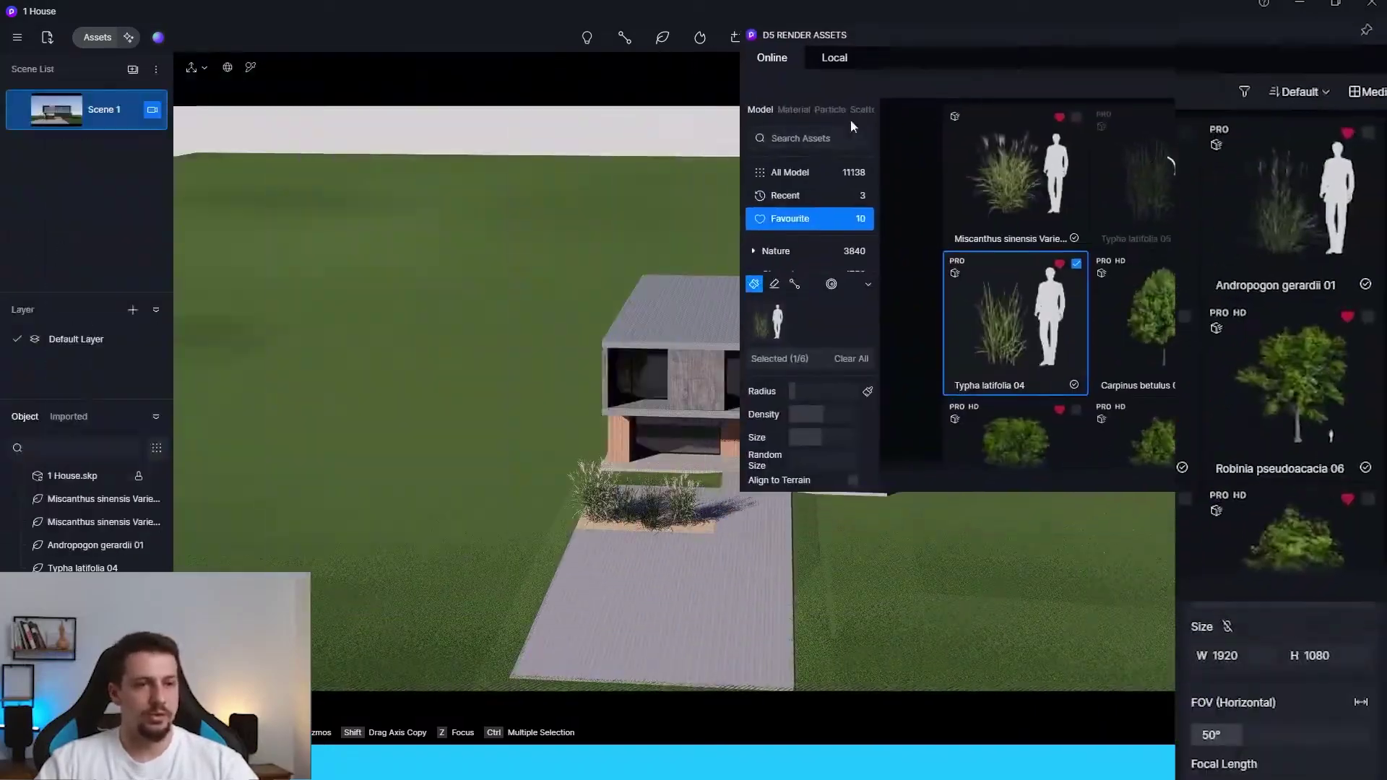
{"action": "left_click", "coordinate": [1185, 317]}
{"action": "left_click", "coordinate": [1368, 317]}
{"action": "scroll", "coordinate": [1137, 354], "scroll_direction": "down", "scroll_amount": 1}
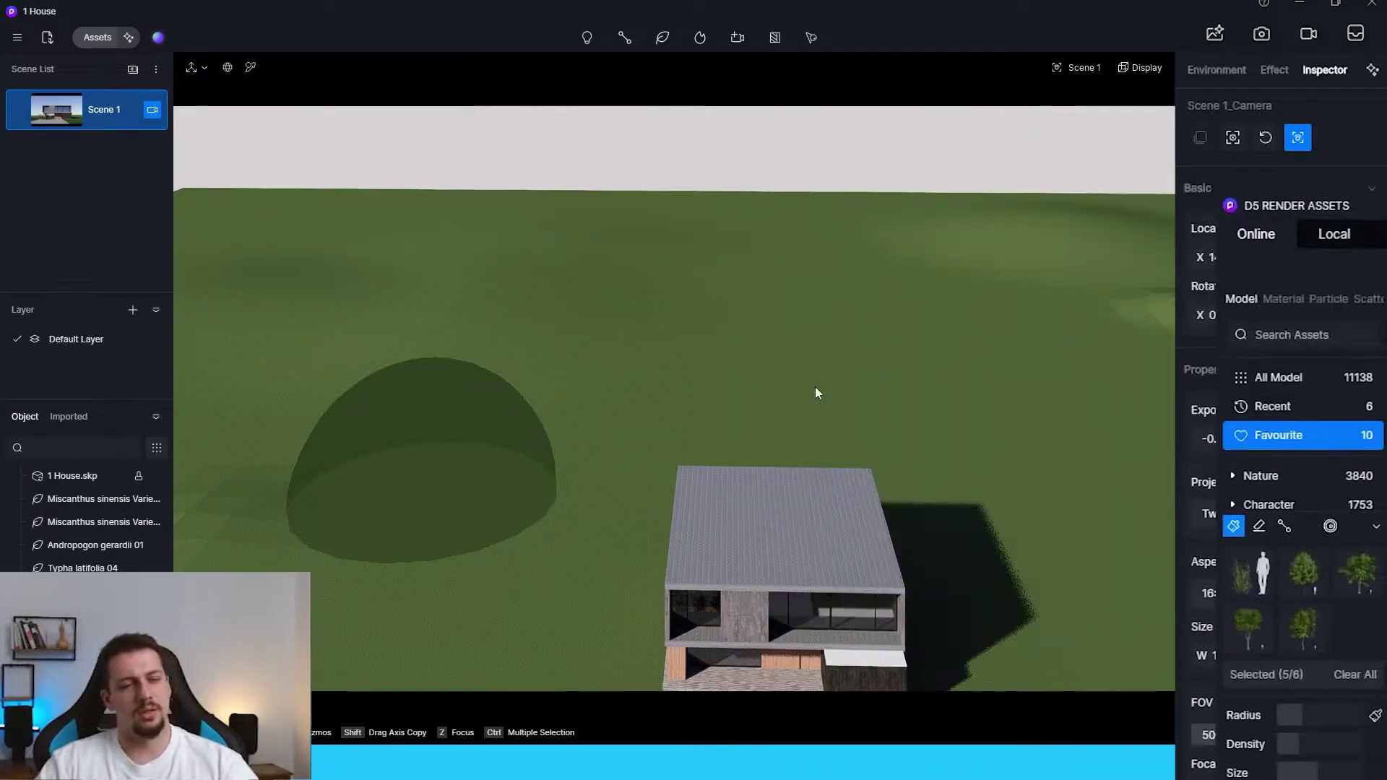
{"action": "left_click", "coordinate": [815, 387]}
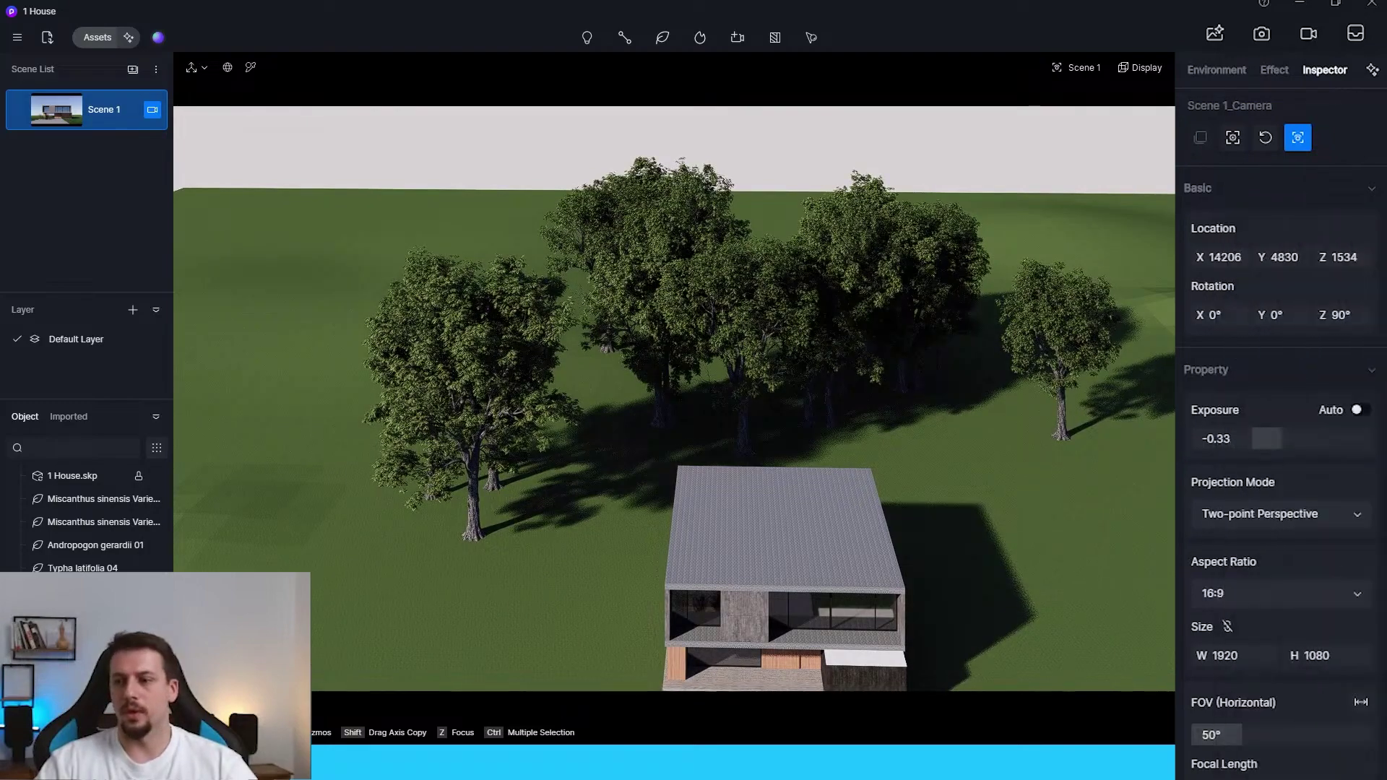
{"action": "left_click", "coordinate": [469, 361]}
{"action": "left_click", "coordinate": [358, 367]}
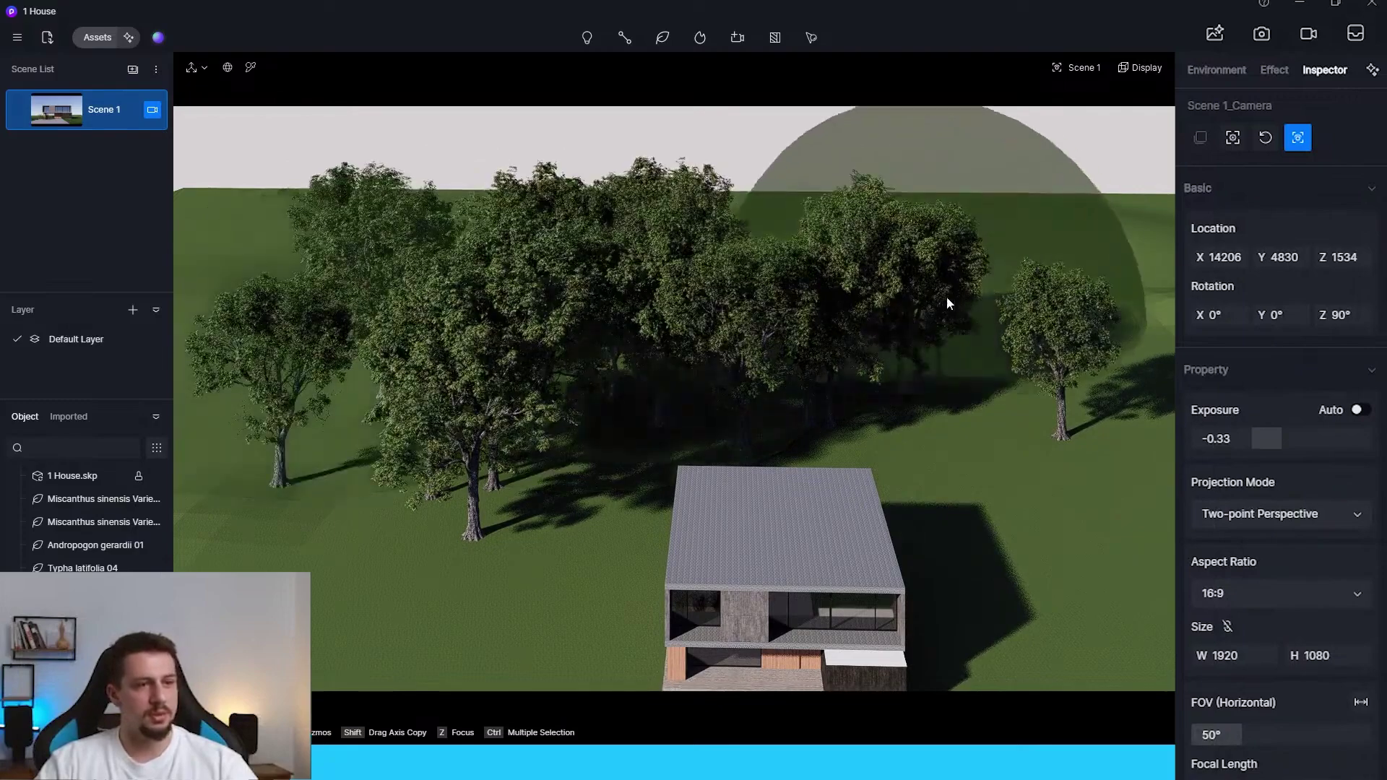
{"action": "left_click", "coordinate": [89, 103]}
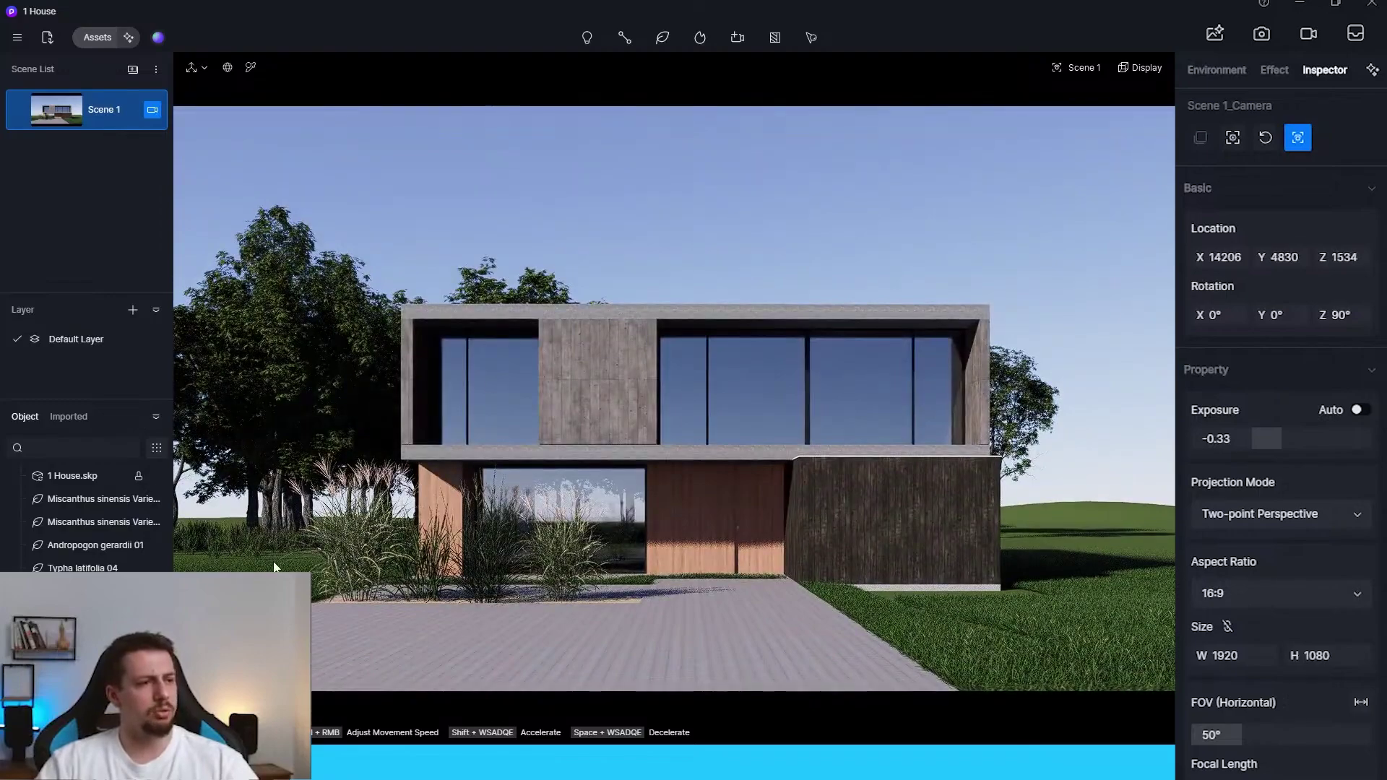
Step: Place two Robinia pseudoacacia 06 trees in the foreground so their branches frame the scene and cast shade across the driveway
{"action": "key", "text": "q"}
{"action": "right_click_drag", "start_coordinate": [977, 459], "coordinate": [977, 459]}
{"action": "key", "text": "s"}
{"action": "key", "text": "e"}
{"action": "key", "text": "w"}
{"action": "key", "text": "d"}
{"action": "key", "text": "e"}
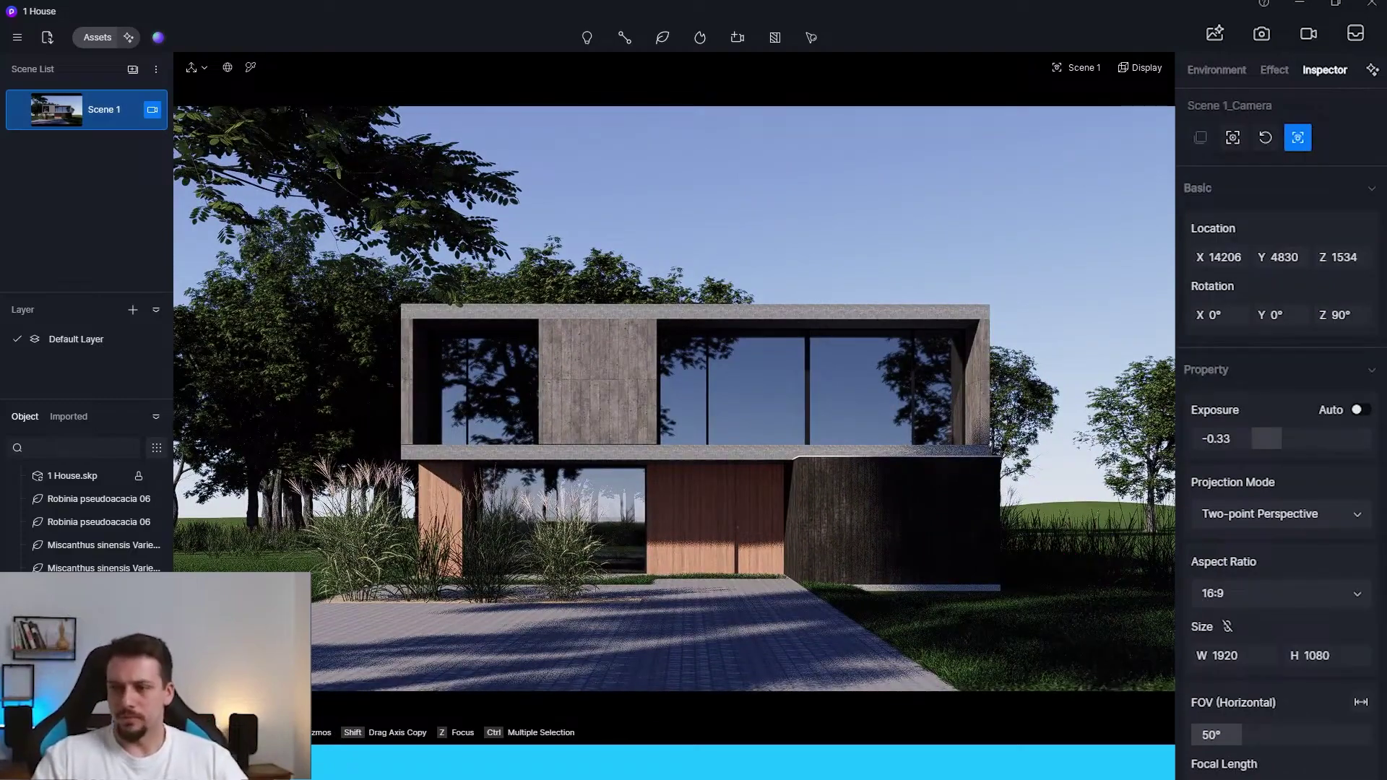
Step: Adjust the exposure and custom sun lighting, and rerun AI Atmosphere Match on a fresh snapshot of the planted view with Reference Image 2
{"action": "mouse_move", "coordinate": [1252, 439]}
{"action": "left_mouse_down"}
{"action": "mouse_move", "coordinate": [1291, 438]}
{"action": "mouse_move", "coordinate": [1276, 439]}
{"action": "left_mouse_up"}
{"action": "left_click", "coordinate": [1216, 69]}
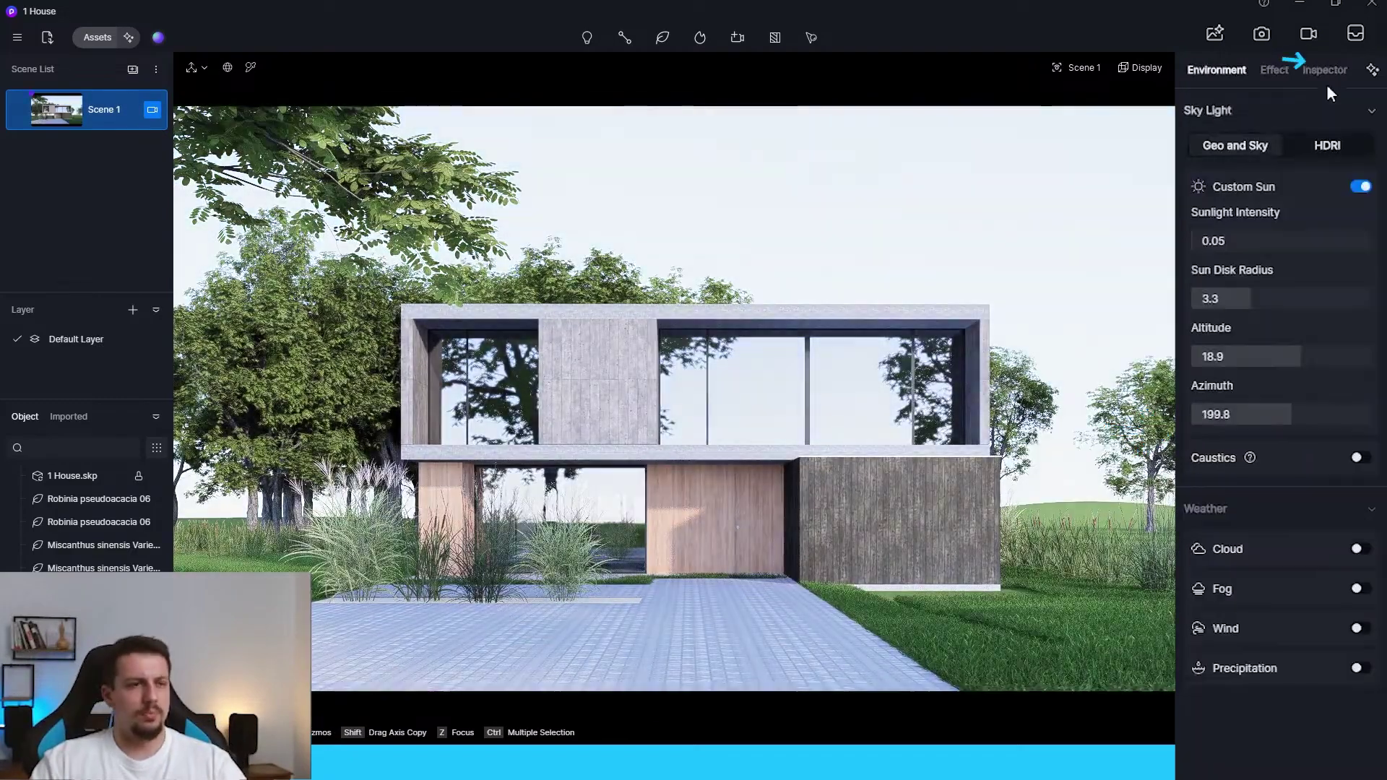
{"action": "left_click", "coordinate": [1373, 71]}
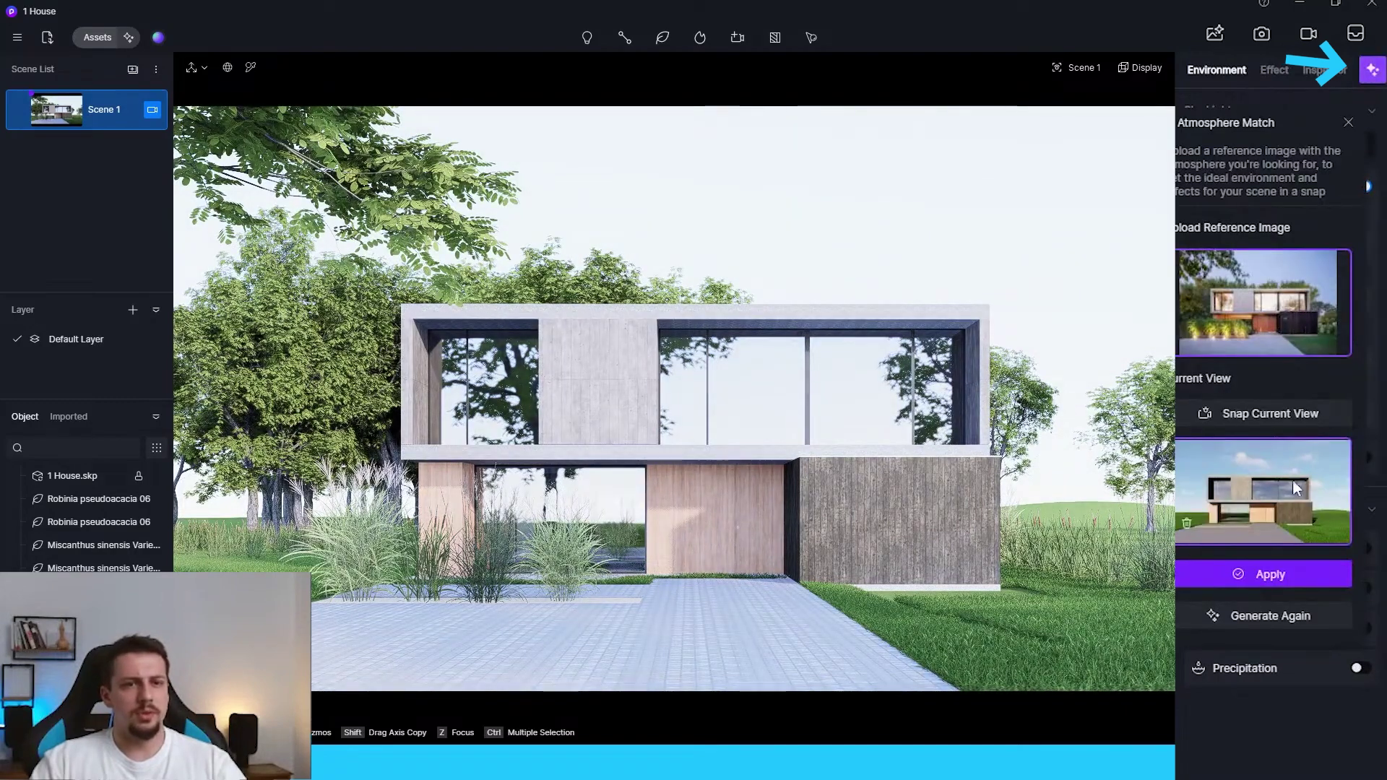
{"action": "left_click", "coordinate": [1288, 422]}
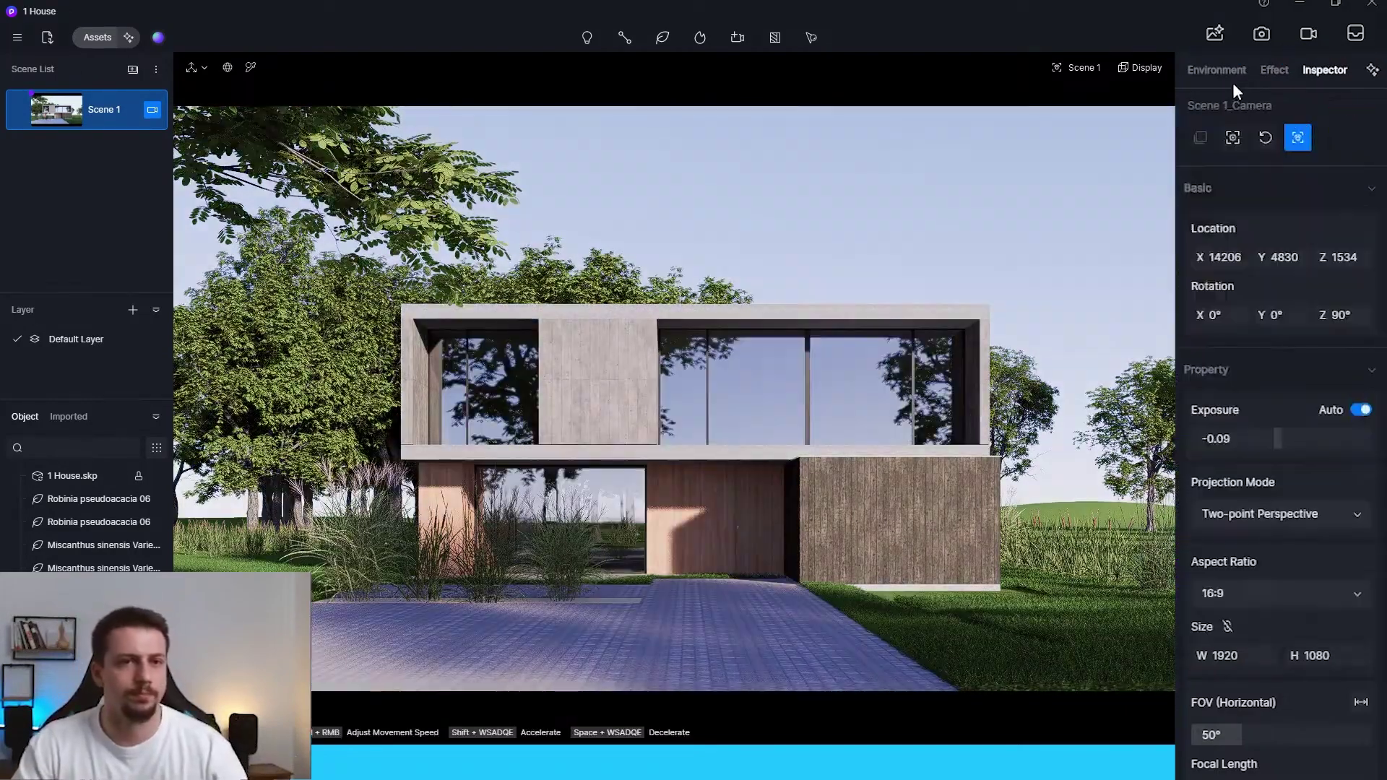
Step: Enable Custom Sun in the sky light settings and lower its sunlight intensity
{"action": "left_click", "coordinate": [1232, 83]}
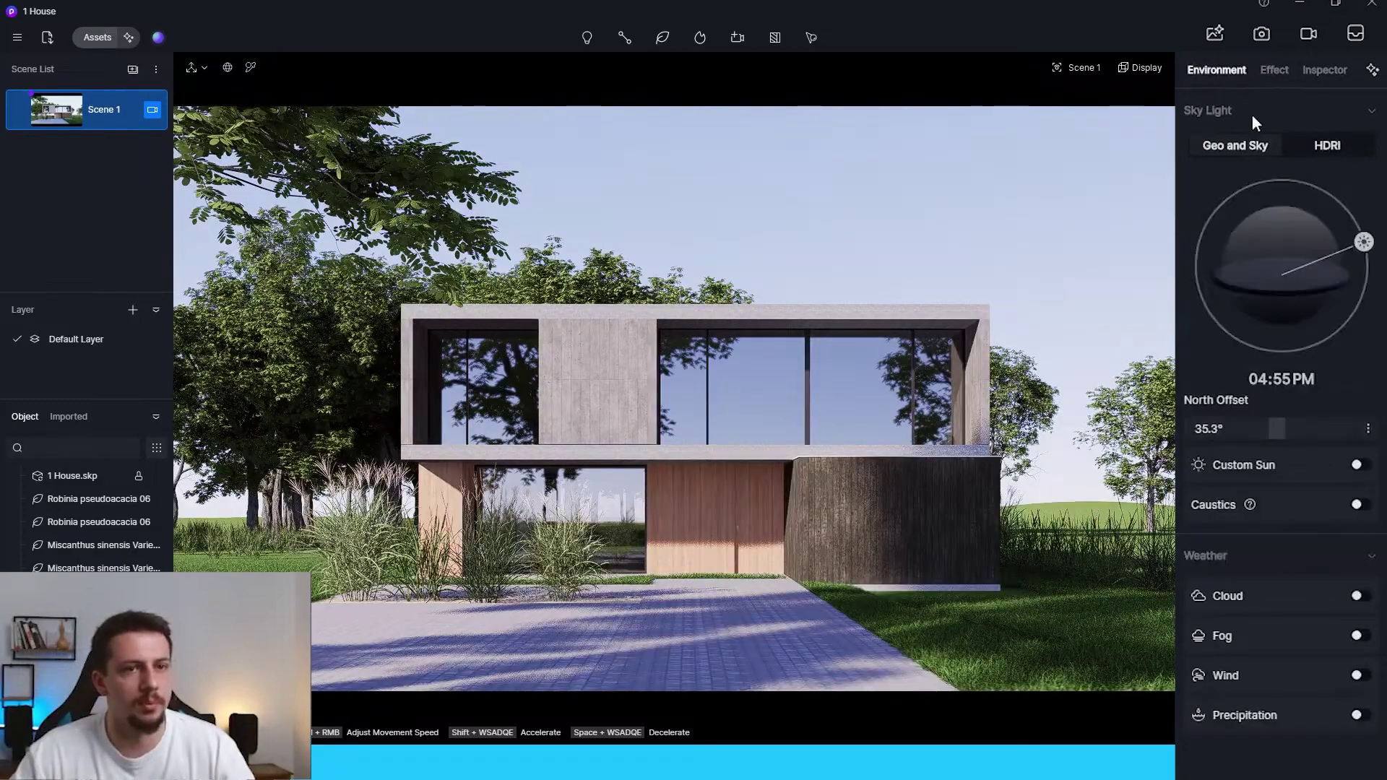
{"action": "left_click", "coordinate": [1358, 464]}
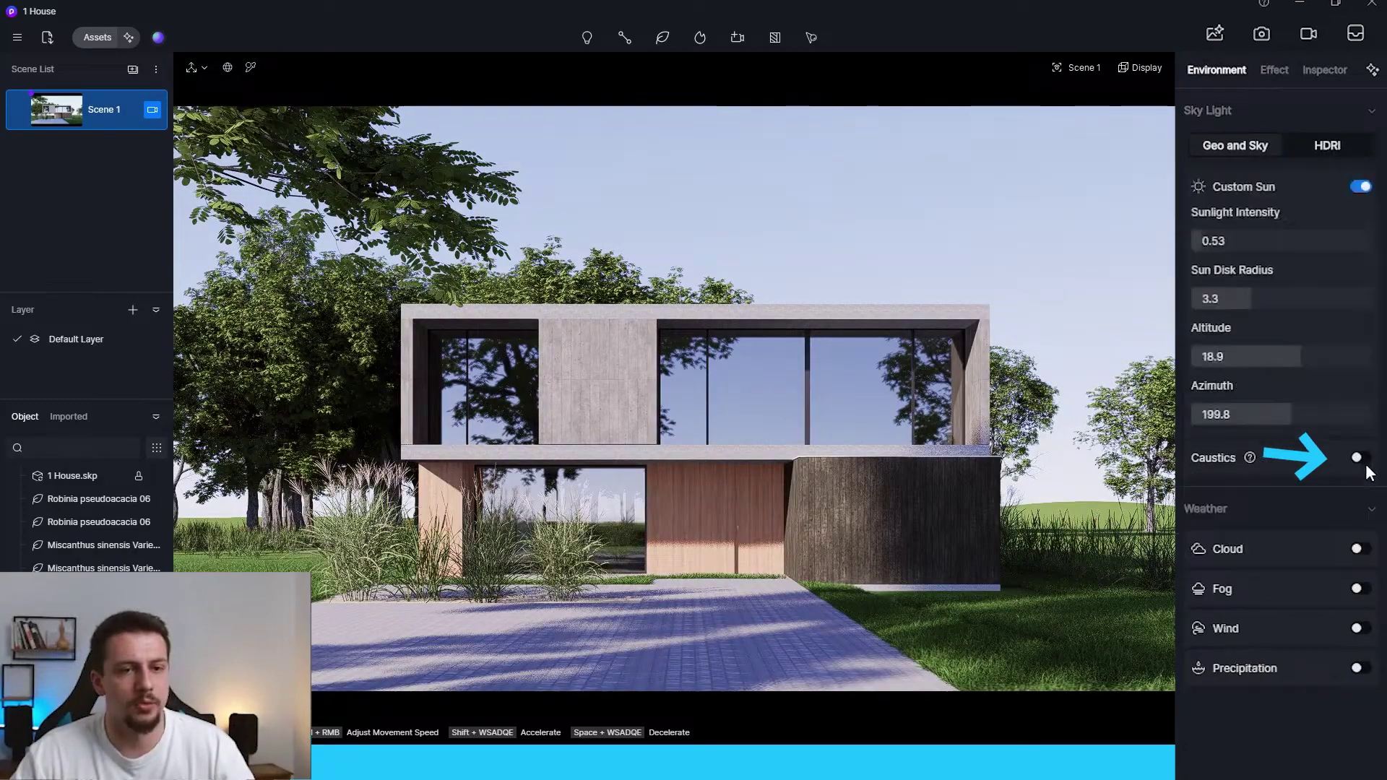
{"action": "left_click_drag", "start_coordinate": [1196, 241], "coordinate": [1189, 240]}
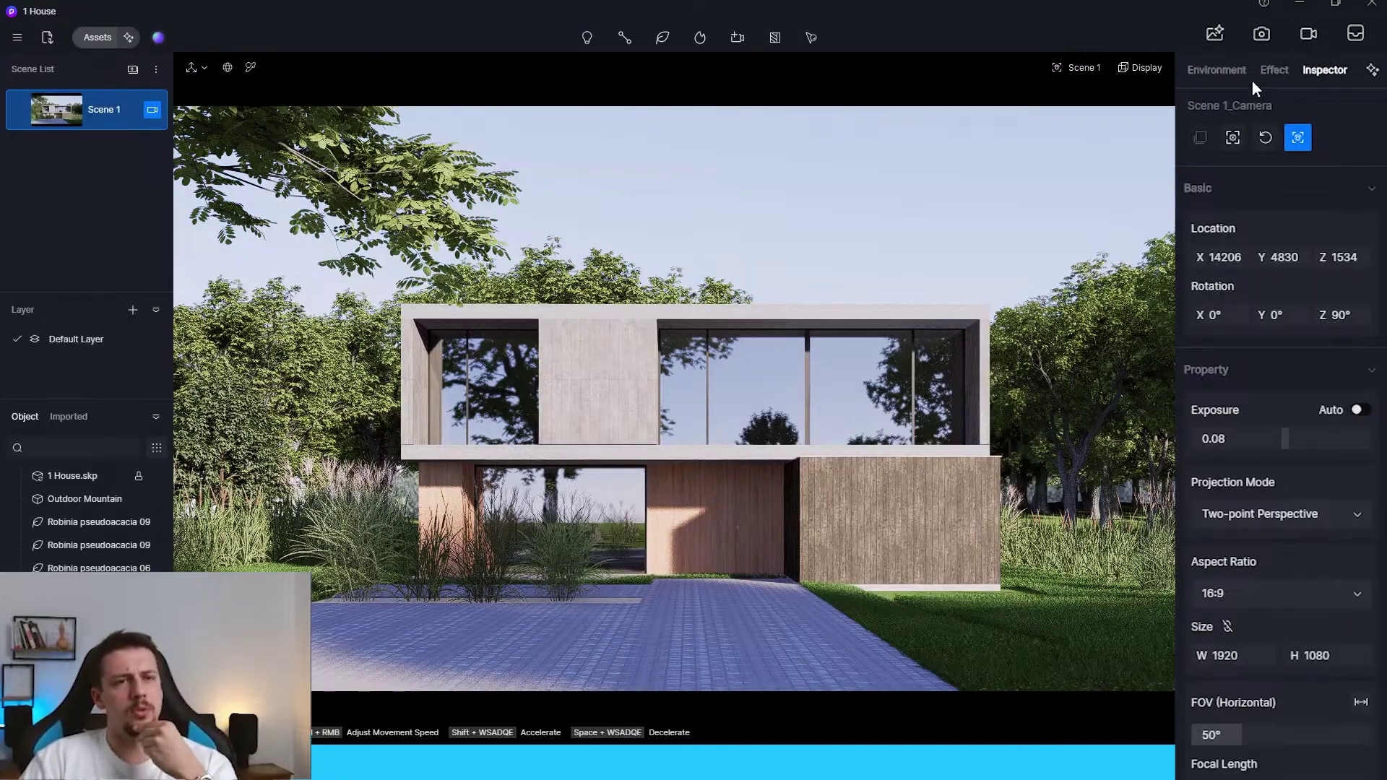
Step: Switch the sky light to the rosendal_park_sunset HDRI and set the post-processing exposure to -0.12
{"action": "left_click", "coordinate": [1217, 71]}
{"action": "left_click", "coordinate": [1327, 145]}
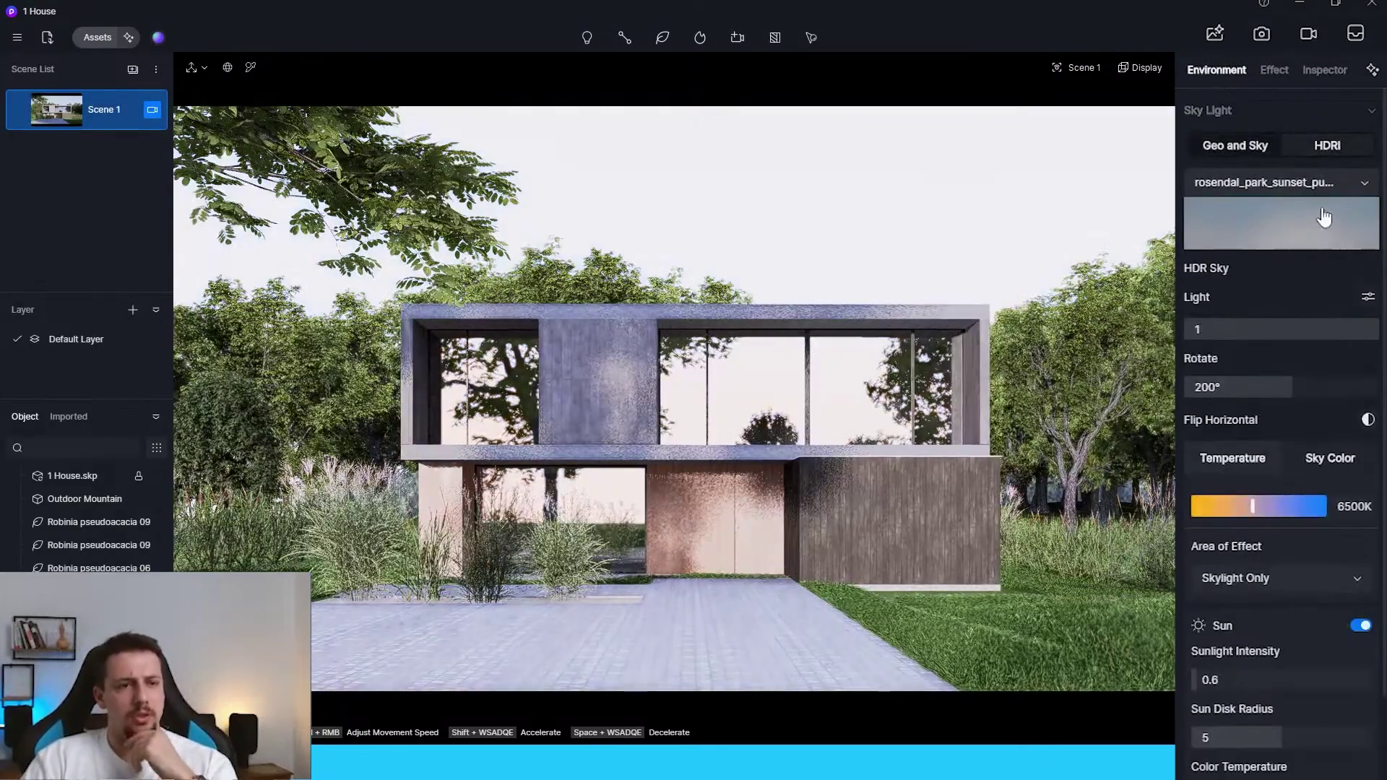
{"action": "left_click", "coordinate": [1274, 70]}
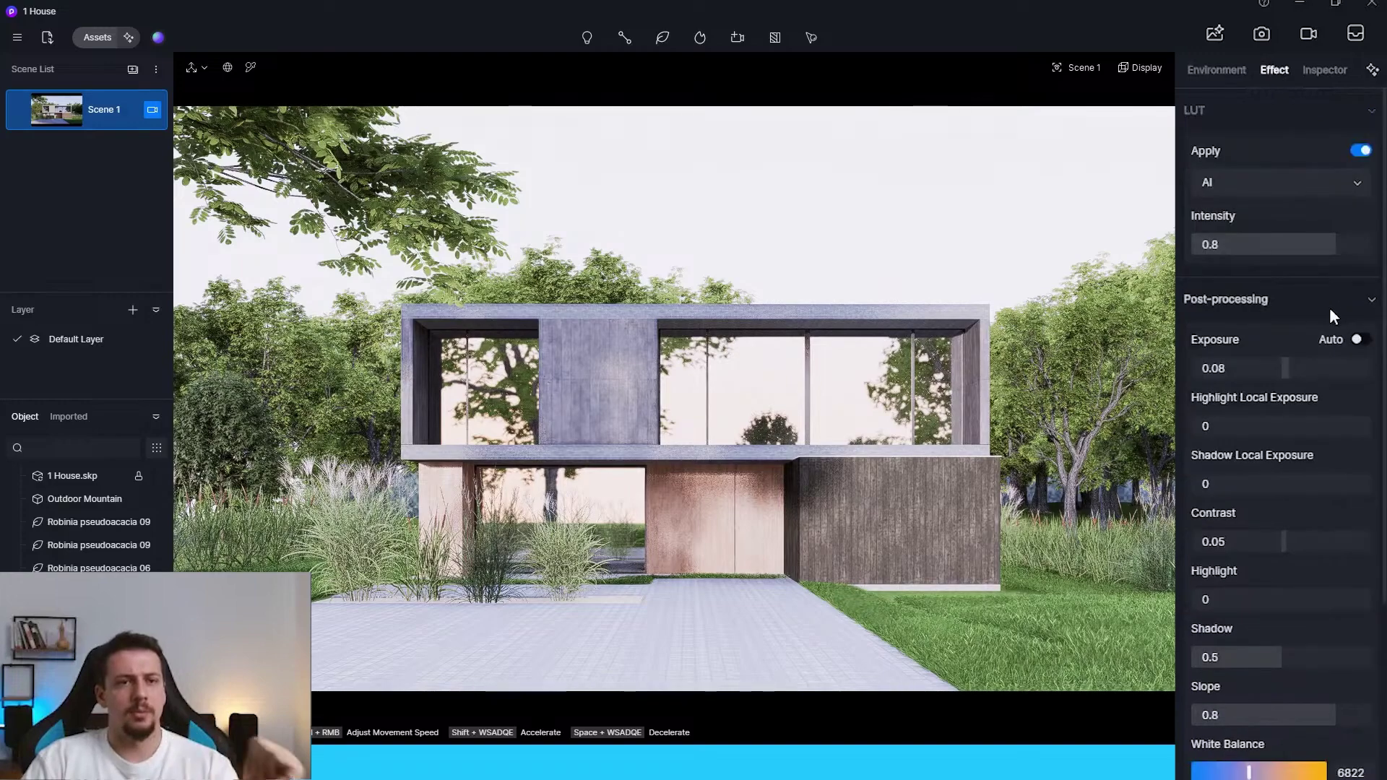
{"action": "left_click_drag", "start_coordinate": [1298, 373], "coordinate": [1271, 374]}
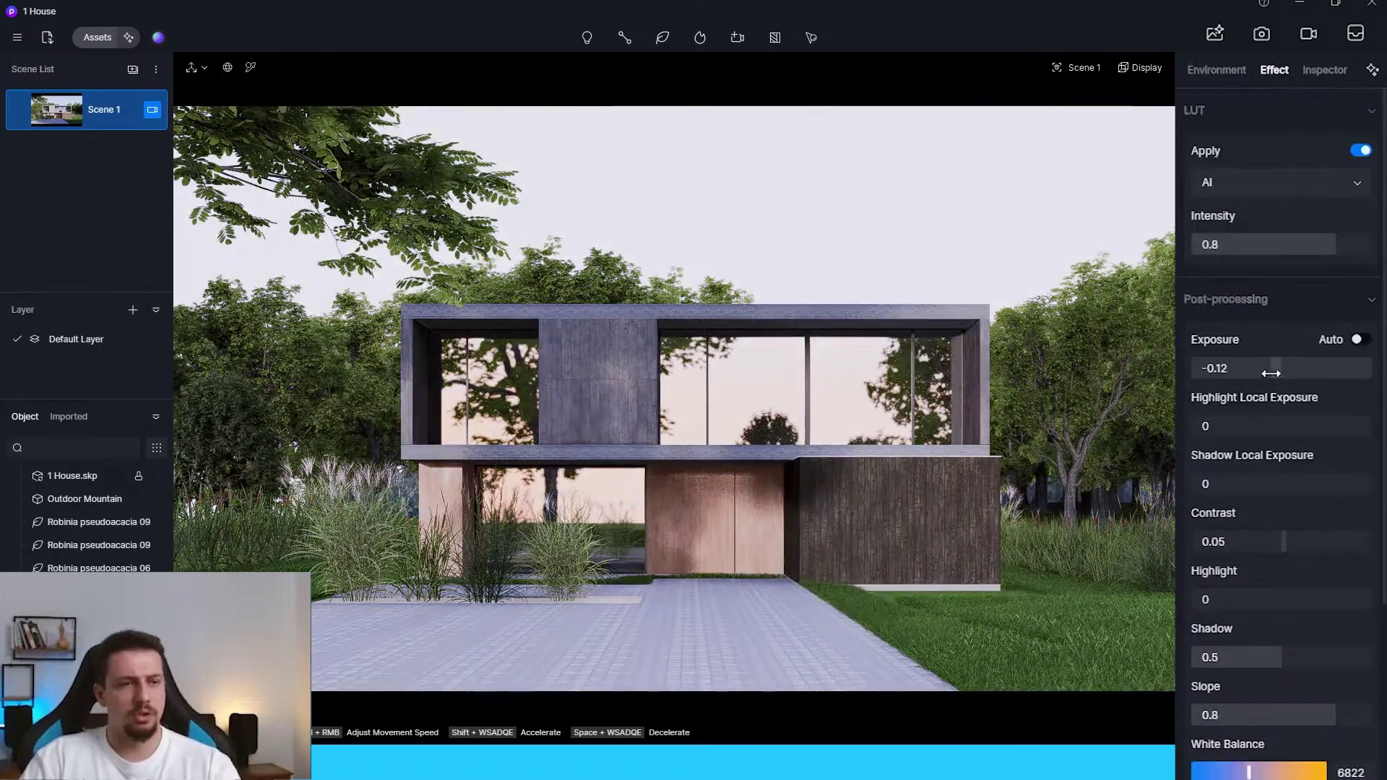
Step: Split the HDRI light into separate values, set skylight and background to 0.23, and set the sunlight intensity to 0.2
{"action": "left_click", "coordinate": [1224, 72]}
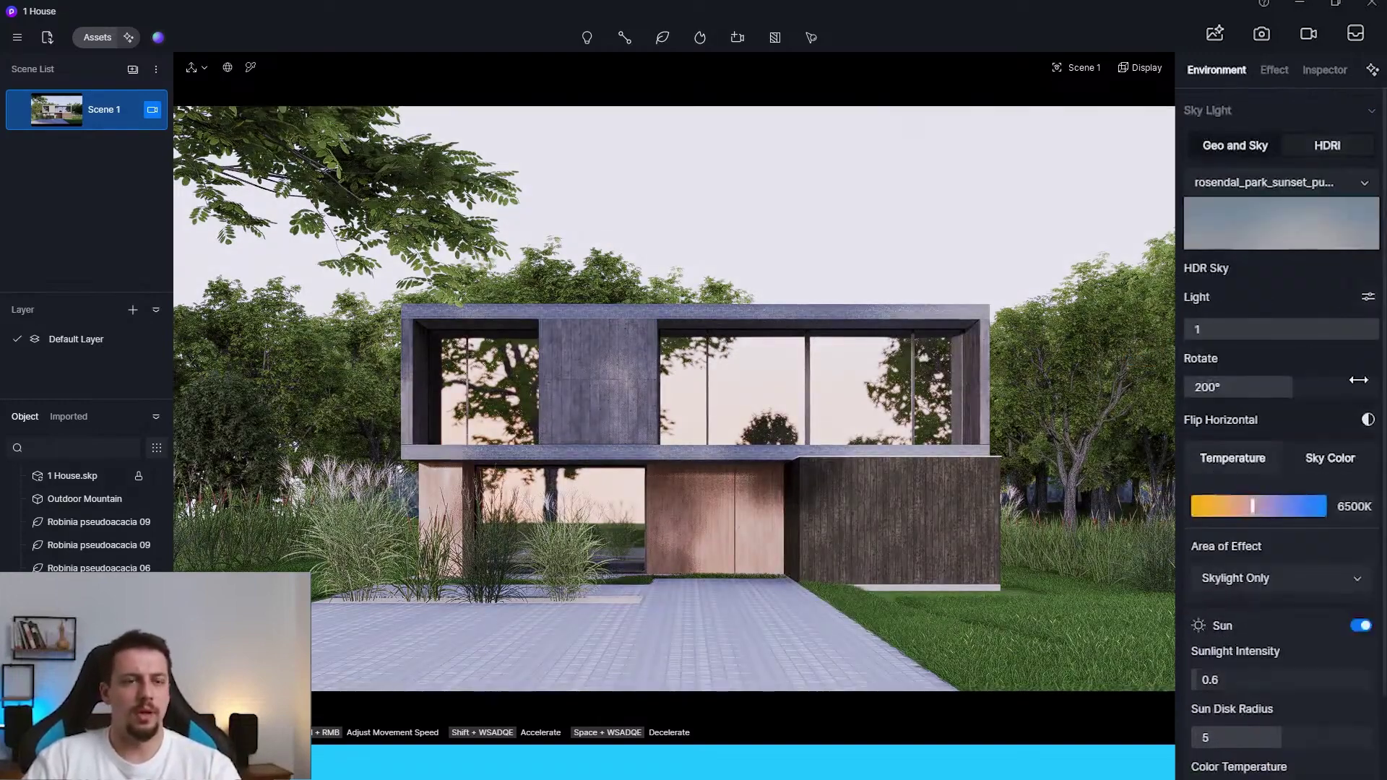
{"action": "left_click", "coordinate": [1367, 297]}
{"action": "left_click_drag", "start_coordinate": [1356, 424], "coordinate": [1233, 449]}
{"action": "left_click_drag", "start_coordinate": [1362, 370], "coordinate": [1236, 394]}
{"action": "scroll", "coordinate": [1236, 434], "scroll_direction": "down", "scroll_amount": 1}
{"action": "left_click", "coordinate": [1246, 735]}
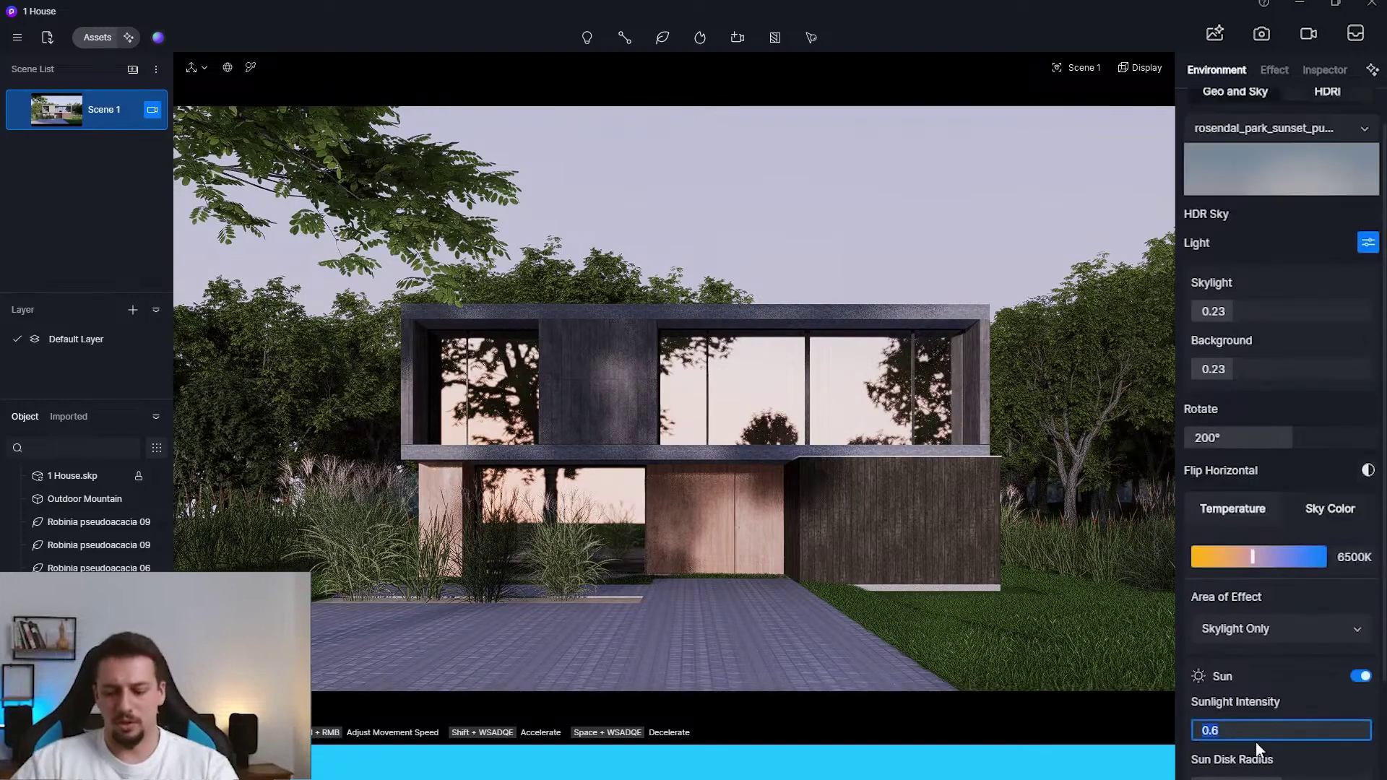
{"action": "key", "text": "Return"}
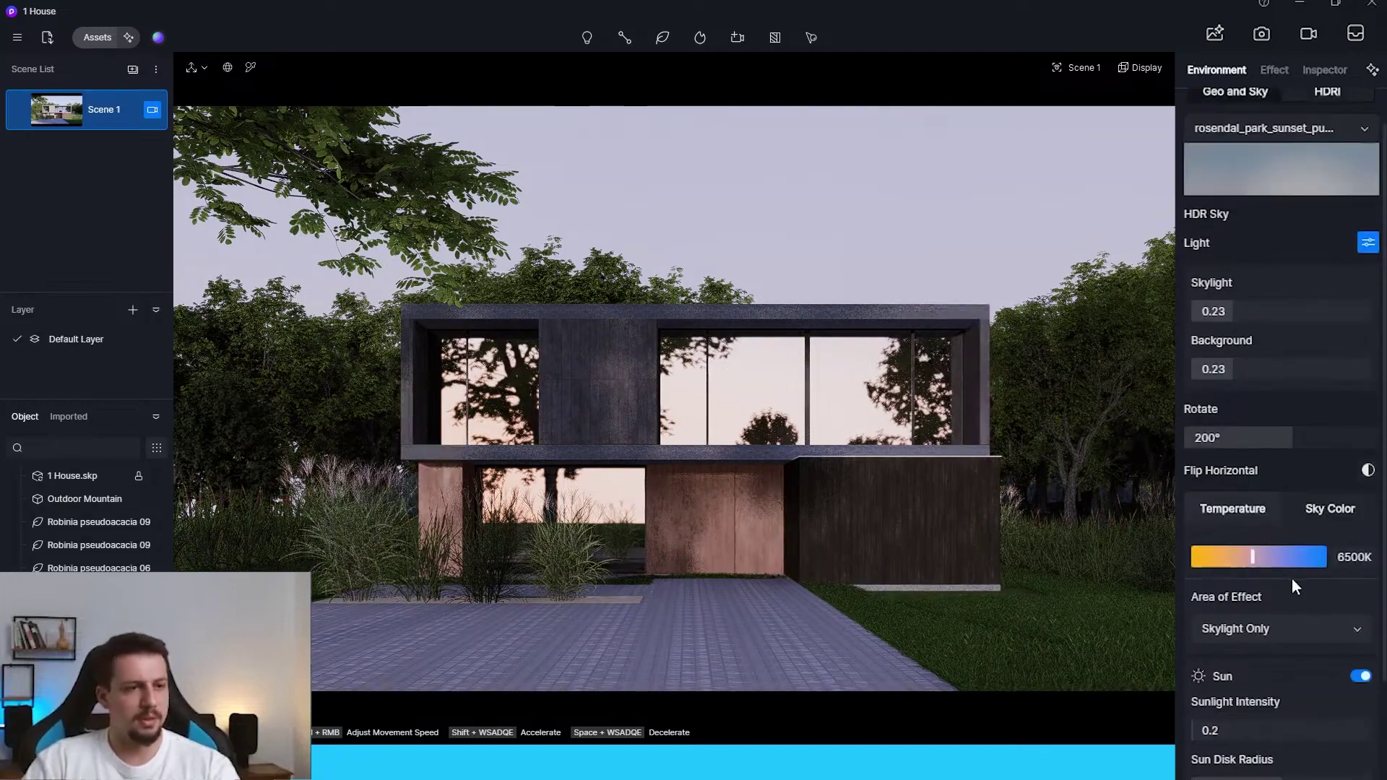
Step: Place the Residential Interior 11 model from the Interior Parallax assets in the house's ground floor
{"action": "left_click", "coordinate": [97, 38]}
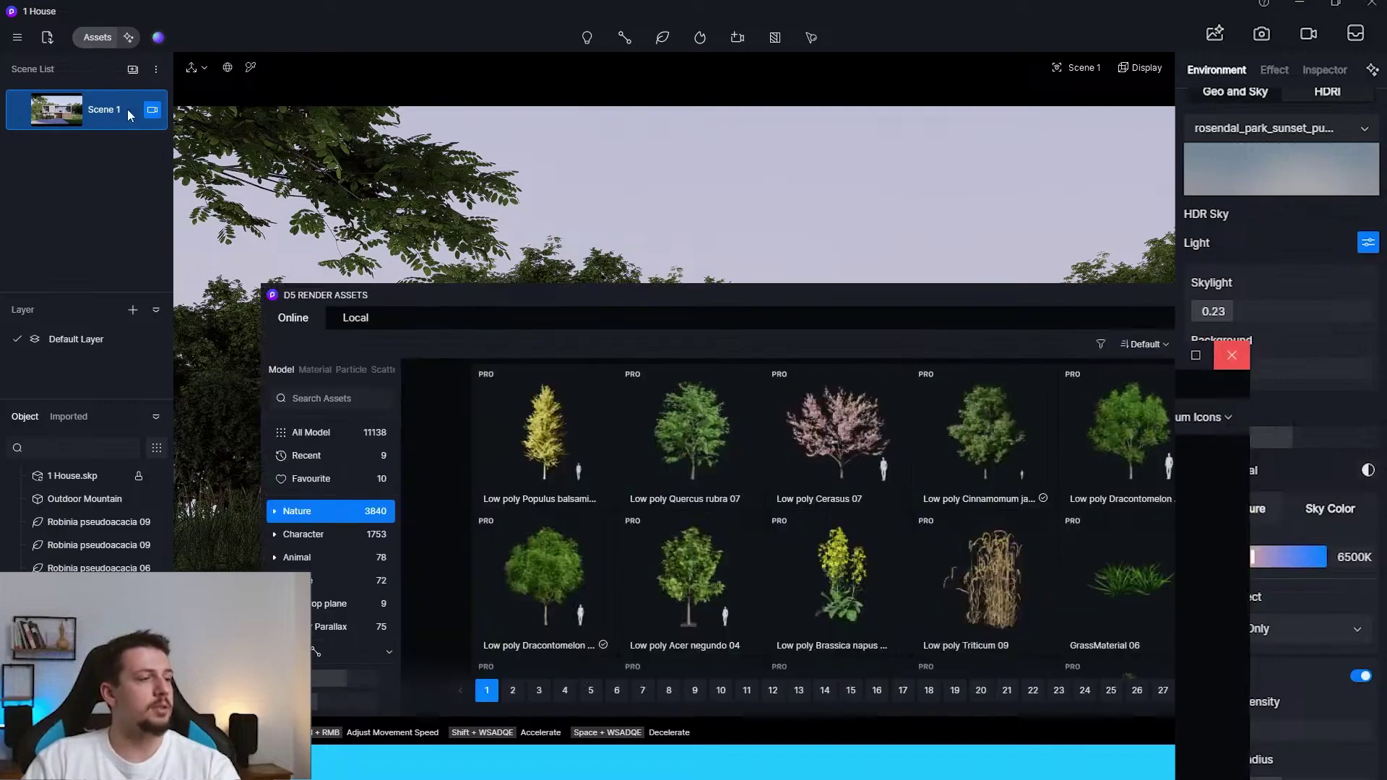
{"action": "left_click_drag", "start_coordinate": [425, 297], "coordinate": [482, 55]}
{"action": "left_click", "coordinate": [379, 392]}
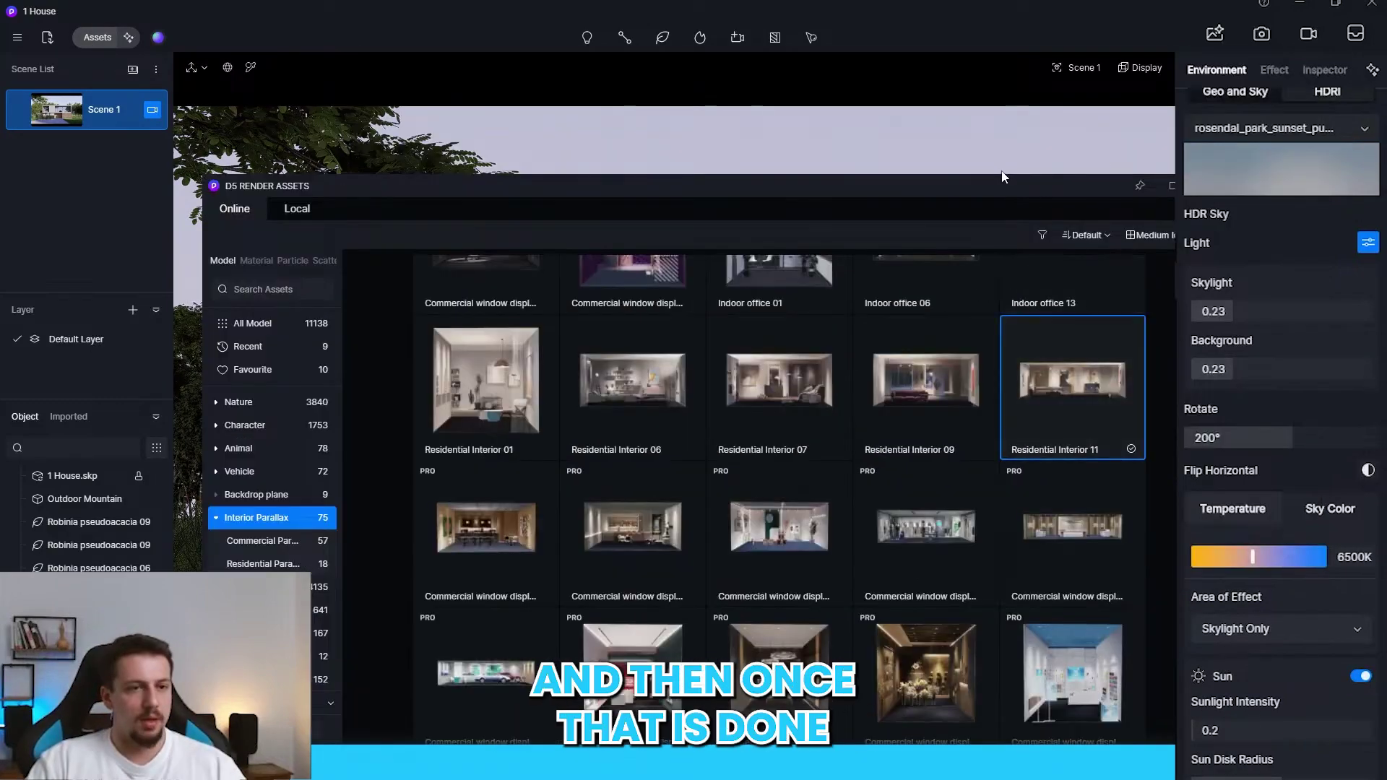
{"action": "left_click_drag", "start_coordinate": [1005, 182], "coordinate": [1015, 400]}
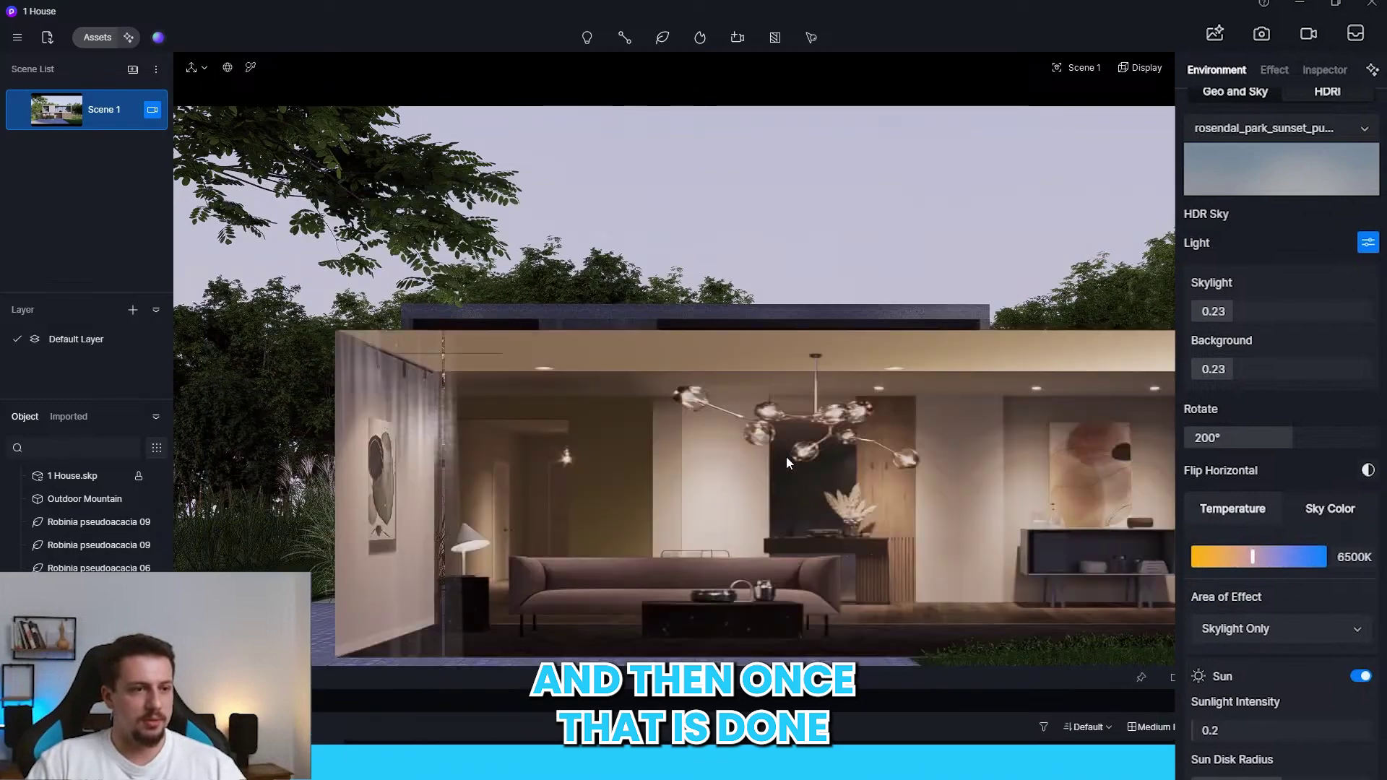
{"action": "left_click", "coordinate": [704, 582]}
{"action": "mouse_move", "coordinate": [674, 582]}
{"action": "left_mouse_down"}
{"action": "mouse_move", "coordinate": [687, 557]}
{"action": "mouse_move", "coordinate": [682, 579]}
{"action": "left_mouse_up"}
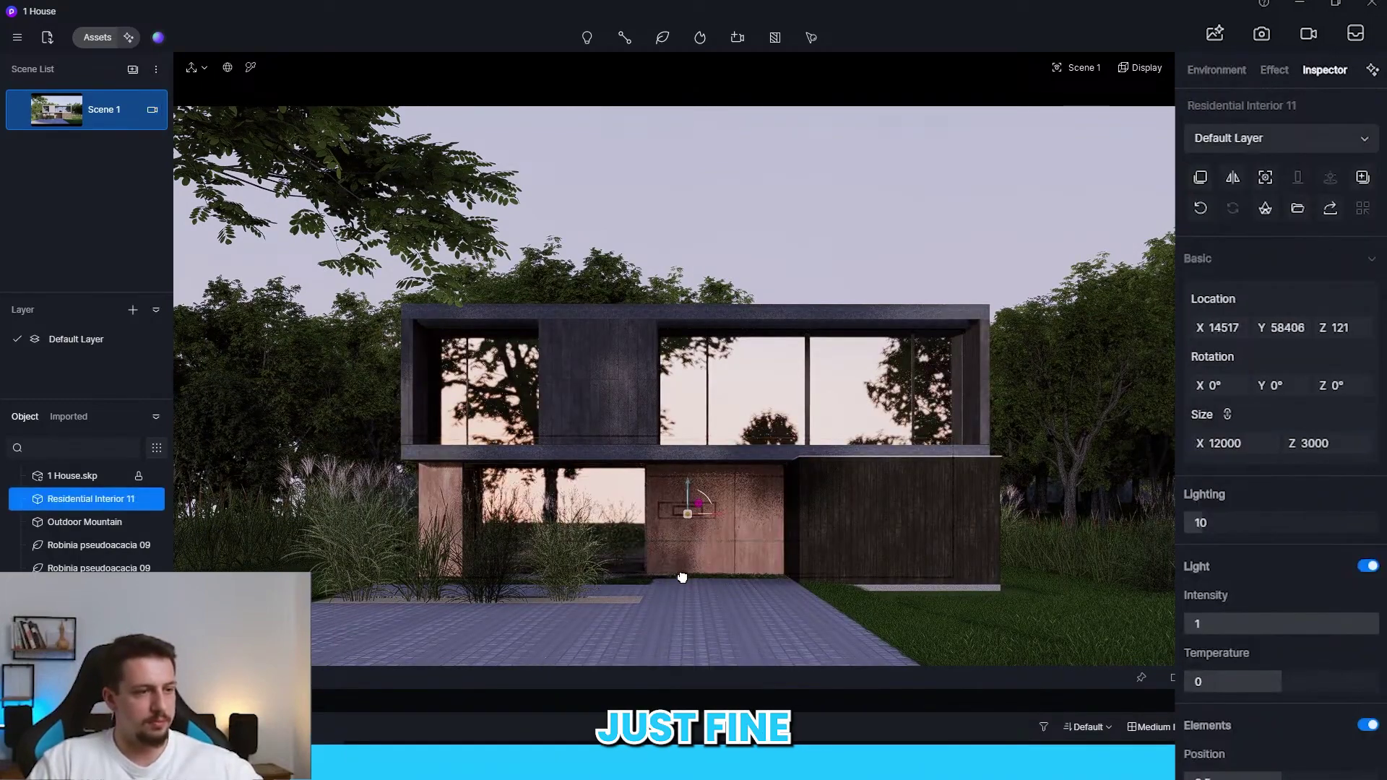
Step: Set the window glass material's refraction to 1.43 and its specular to 0.02
{"action": "left_click", "coordinate": [759, 397]}
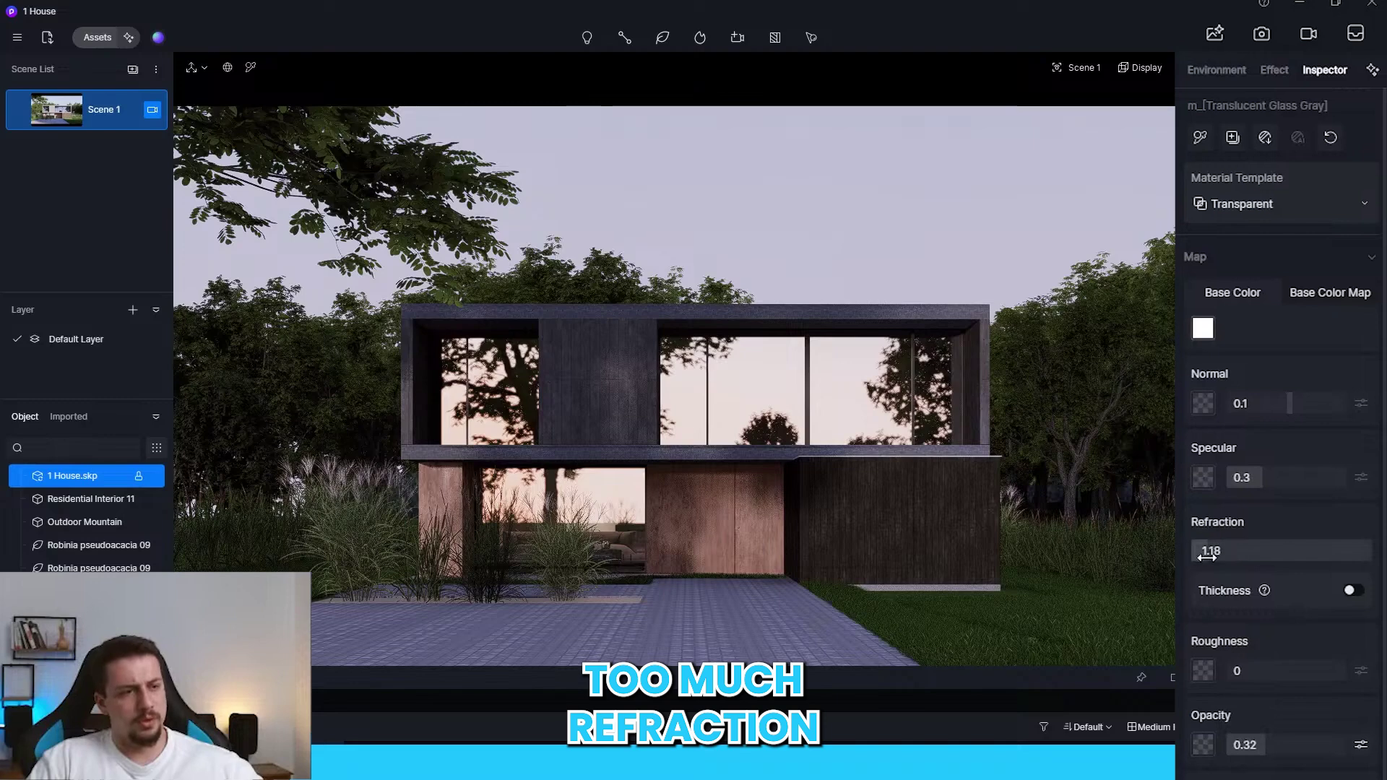
{"action": "left_click_drag", "start_coordinate": [1206, 554], "coordinate": [1315, 551]}
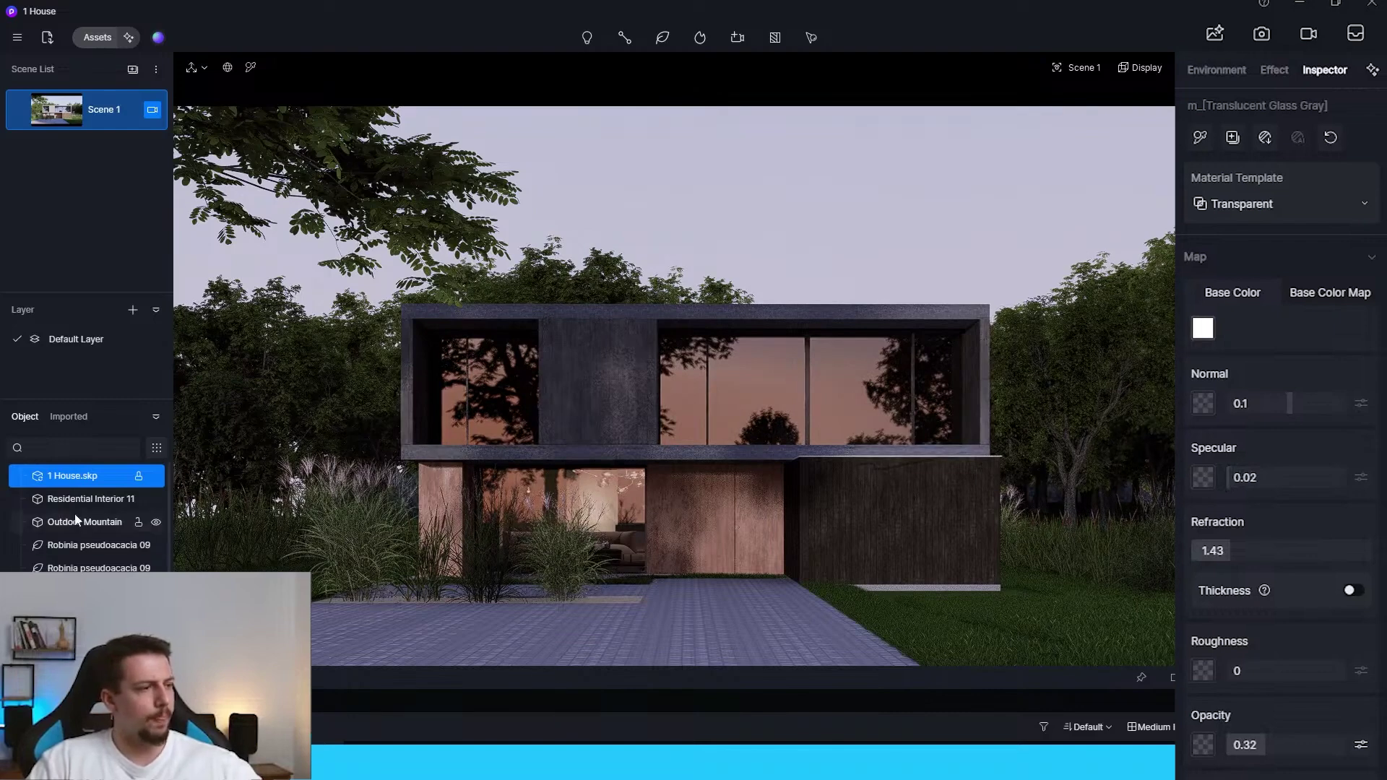
Step: Raise the lighting value of the Residential Interior 11 model on the ground floor
{"action": "scroll", "coordinate": [75, 520], "scroll_direction": "down", "scroll_amount": 3}
{"action": "scroll", "coordinate": [81, 532], "scroll_direction": "up", "scroll_amount": 3}
{"action": "left_click", "coordinate": [91, 500]}
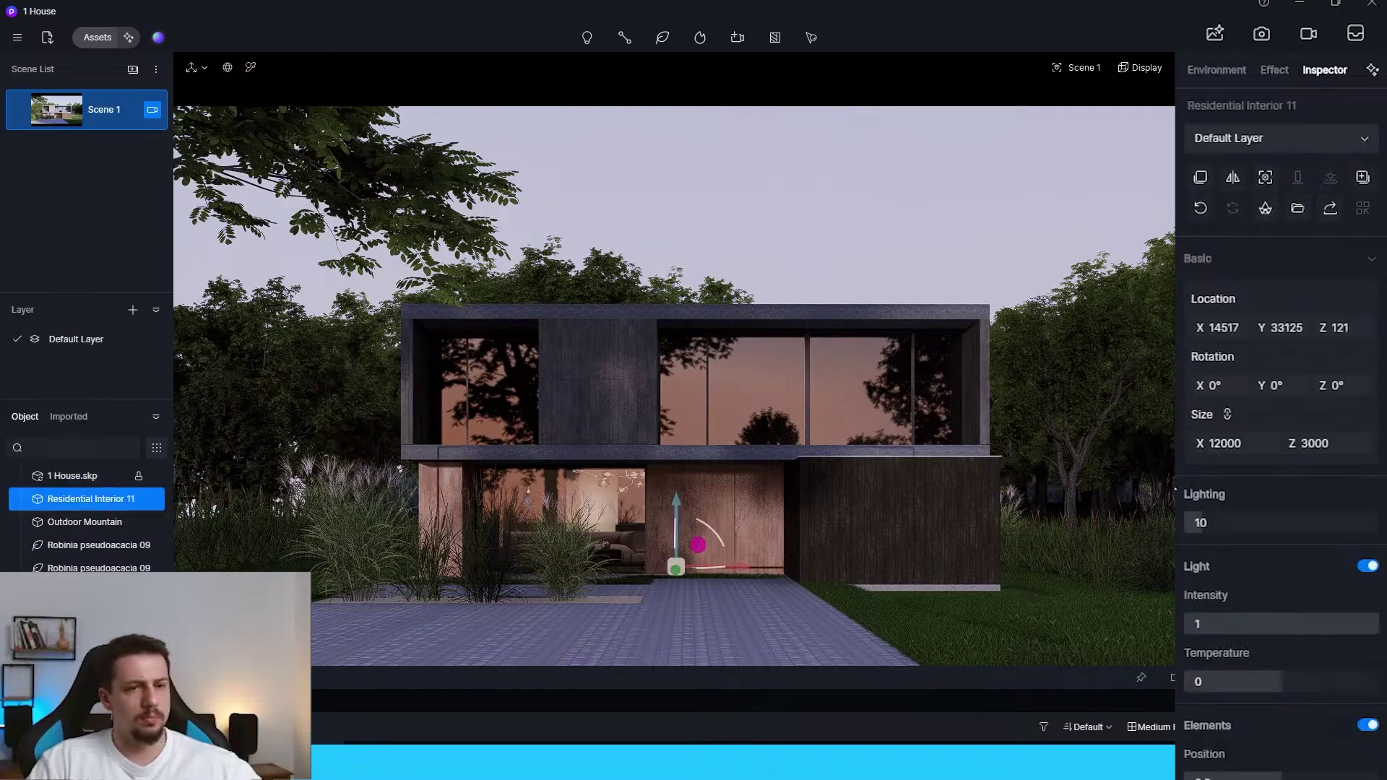
{"action": "left_click_drag", "start_coordinate": [1201, 520], "coordinate": [1217, 523]}
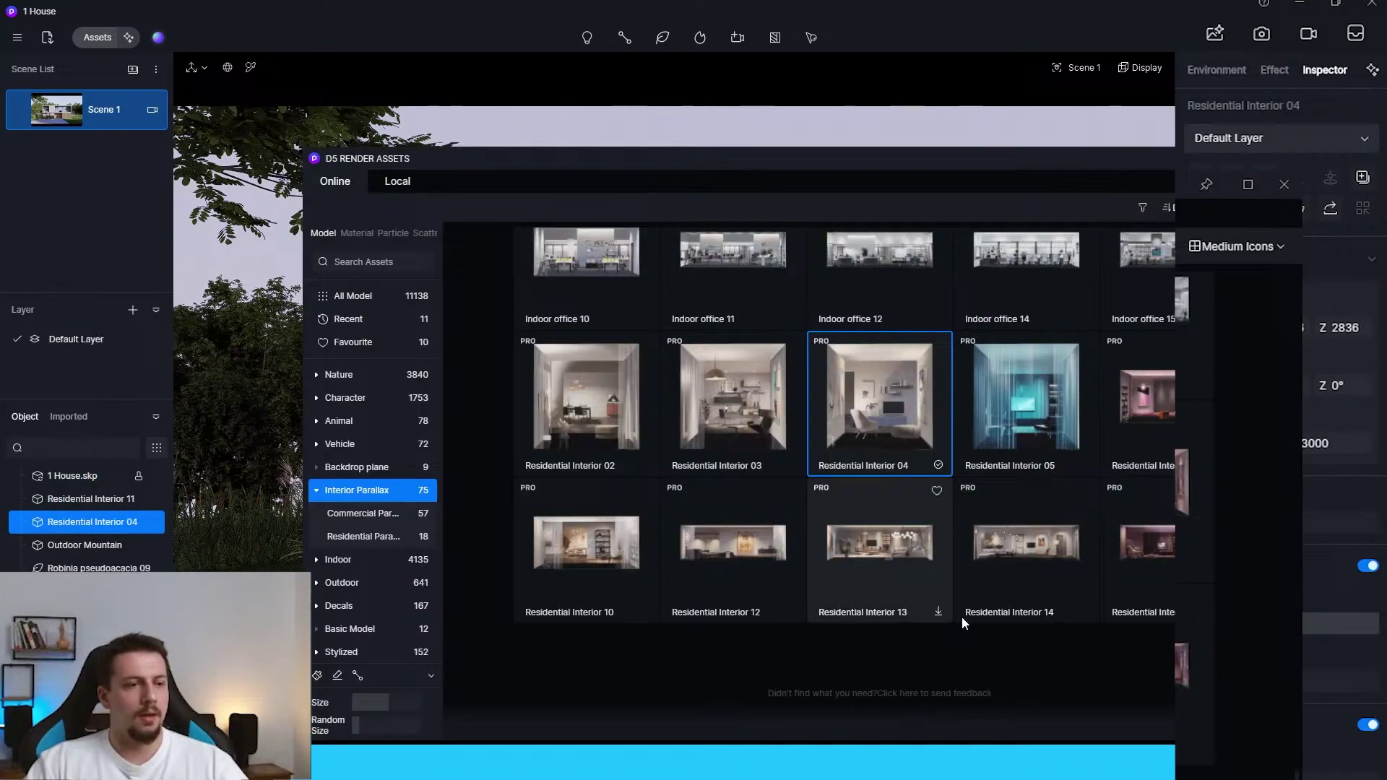
Step: Place Residential Interior 13 behind the wide upper-floor windows and set the HDRI sky's colour temperature to 6750K
{"action": "scroll", "coordinate": [968, 599], "scroll_direction": "up", "scroll_amount": 2}
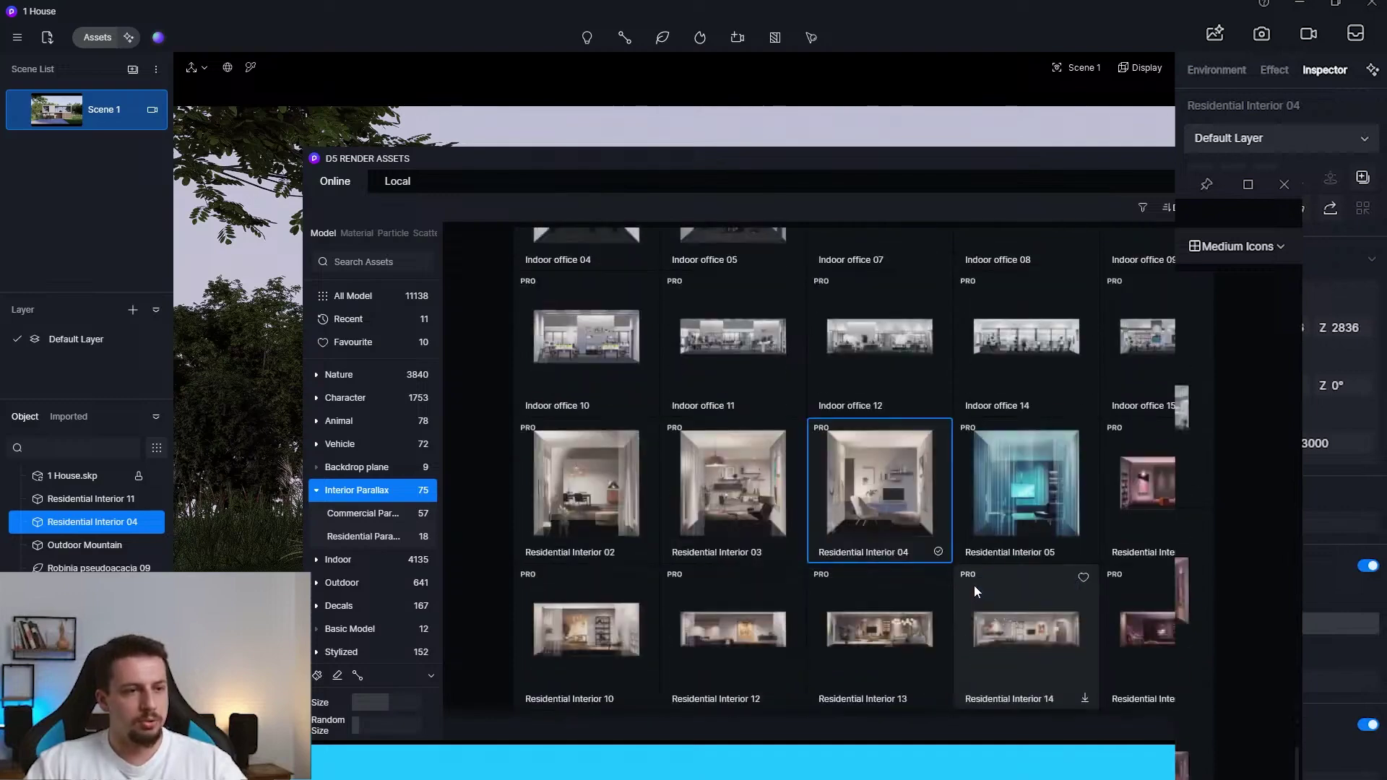
{"action": "scroll", "coordinate": [972, 614], "scroll_direction": "down", "scroll_amount": 1}
{"action": "left_click", "coordinate": [940, 656]}
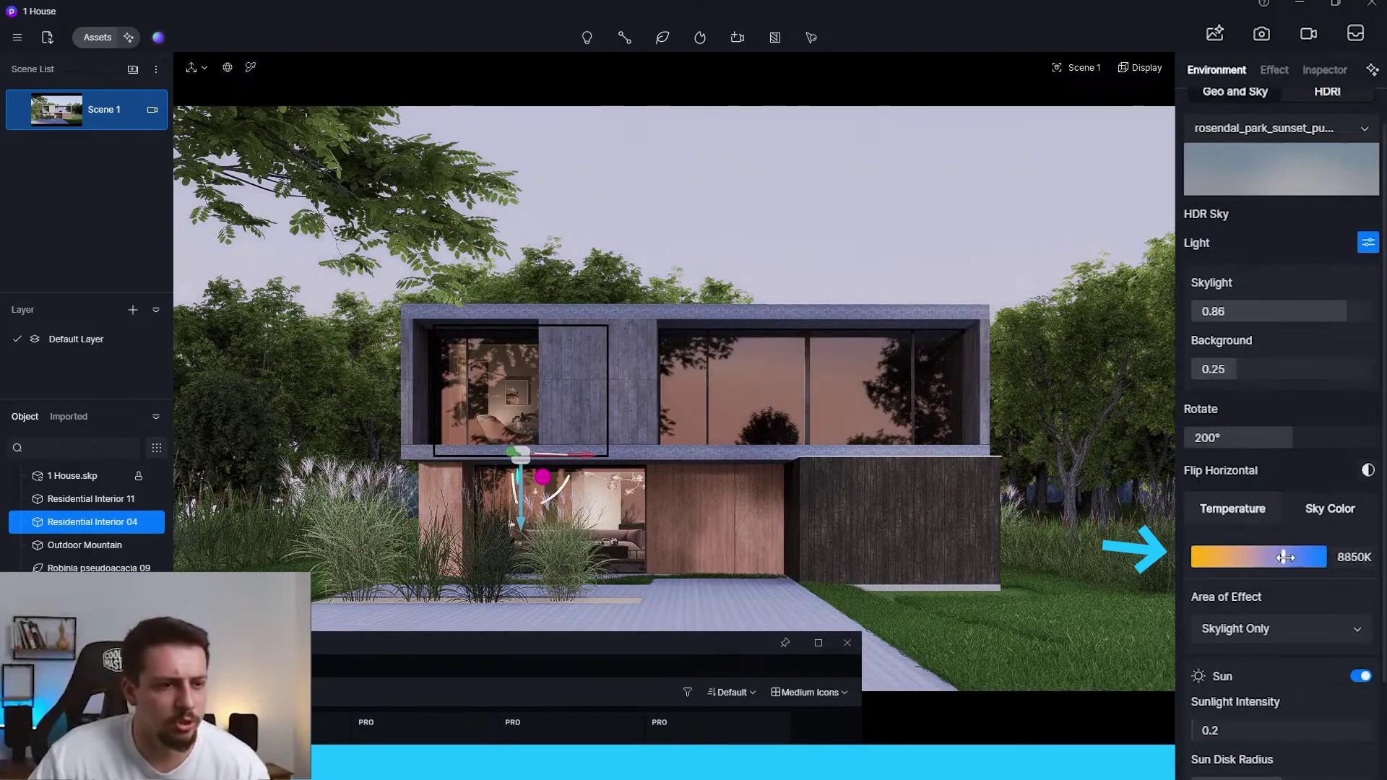
{"action": "left_click_drag", "start_coordinate": [1298, 557], "coordinate": [1305, 557]}
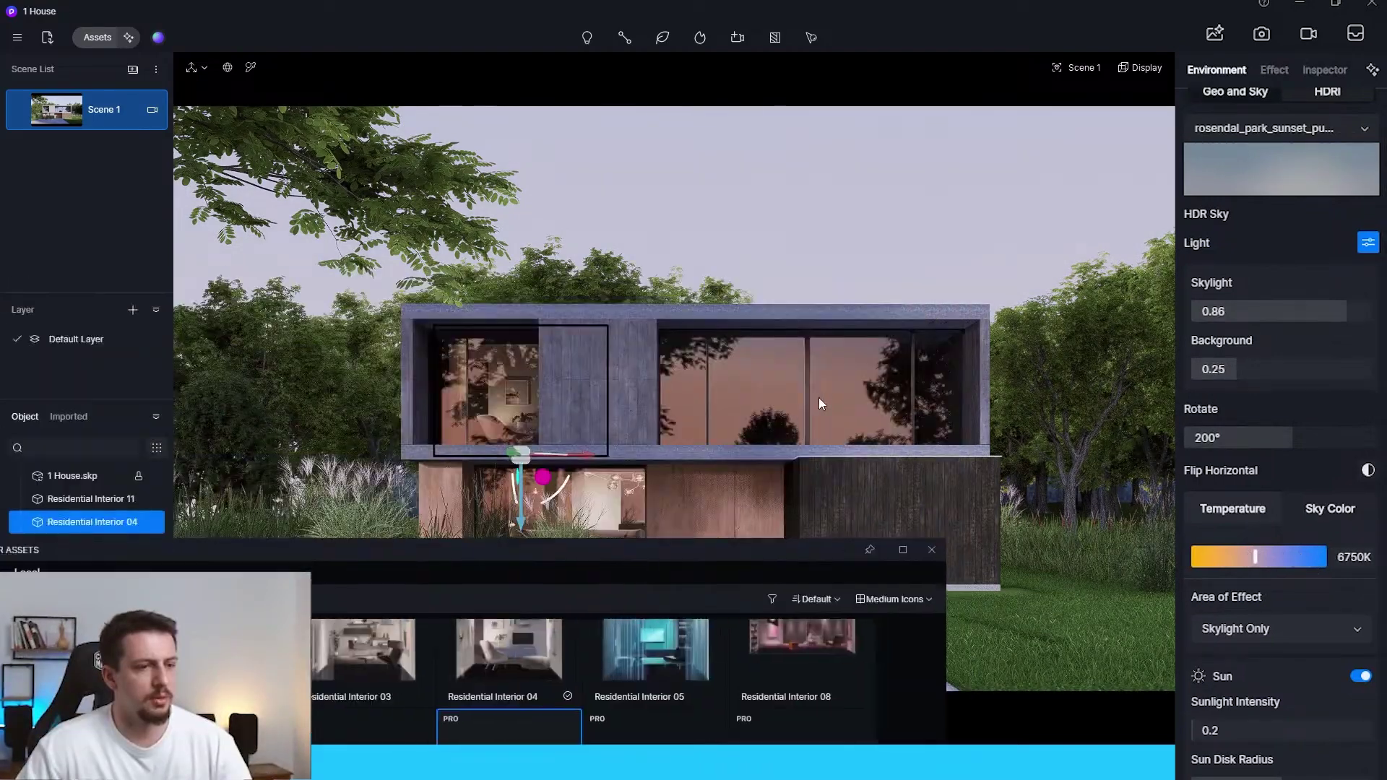
{"action": "left_click", "coordinate": [761, 456]}
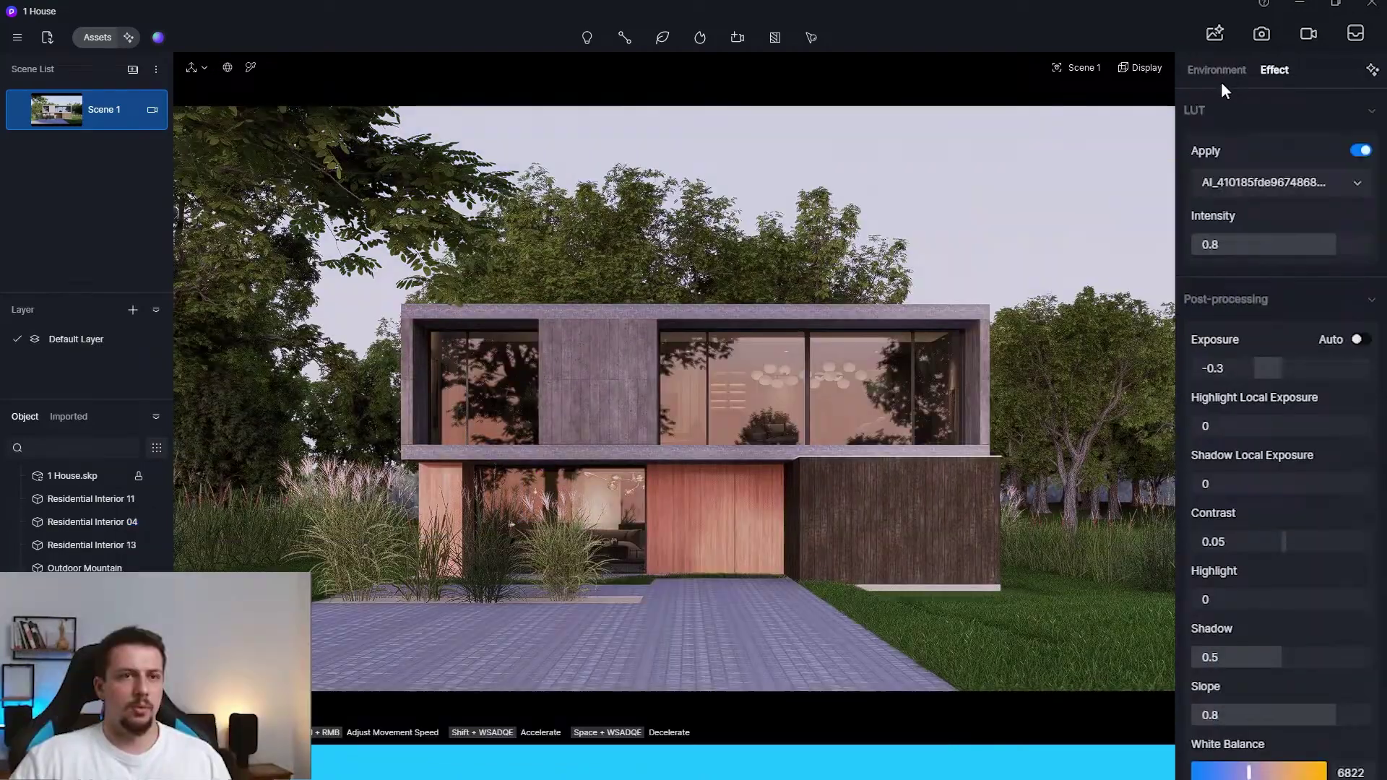
Step: Set the HDRI background to 0.47, rotation to 211.7° and temperature to 12000K with Background Only effect, and turn off the sun
{"action": "left_click", "coordinate": [1368, 296]}
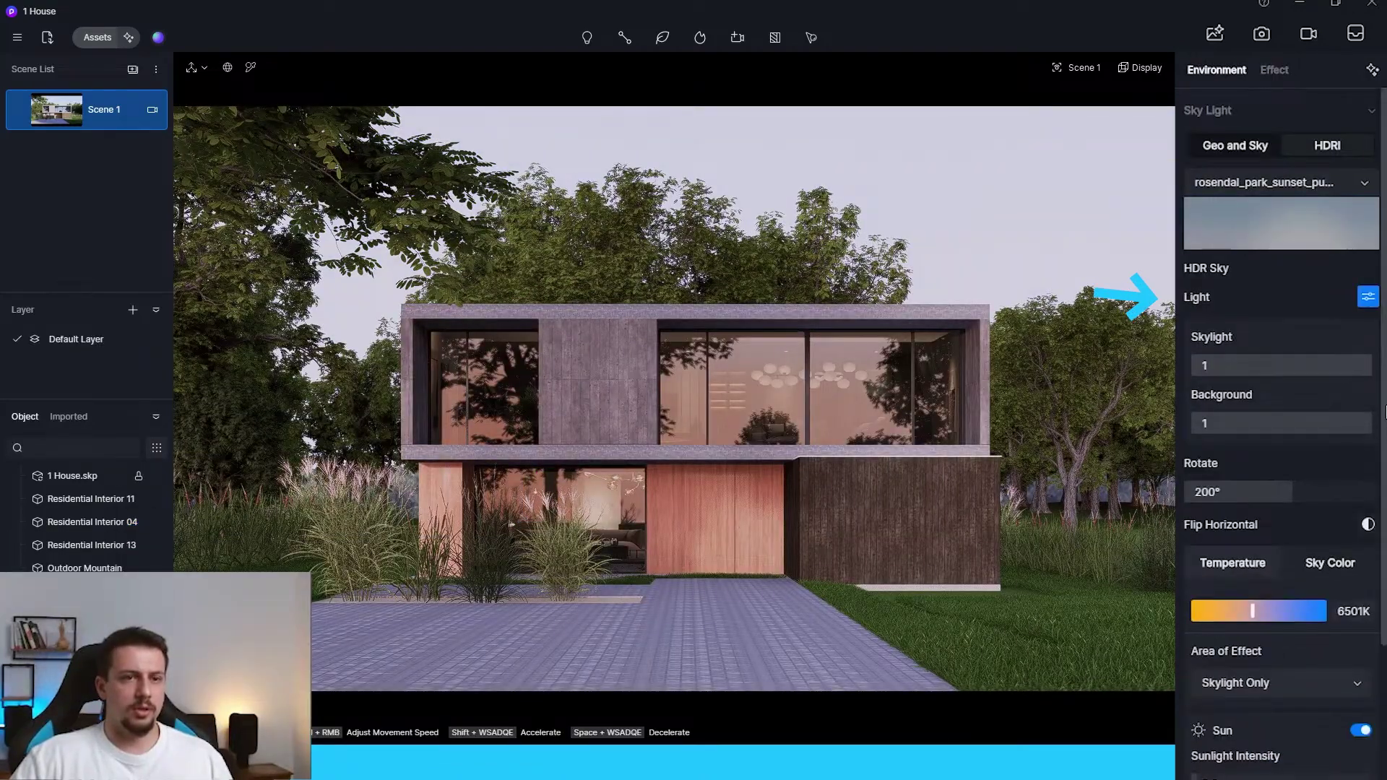
{"action": "left_click_drag", "start_coordinate": [1362, 420], "coordinate": [1276, 423]}
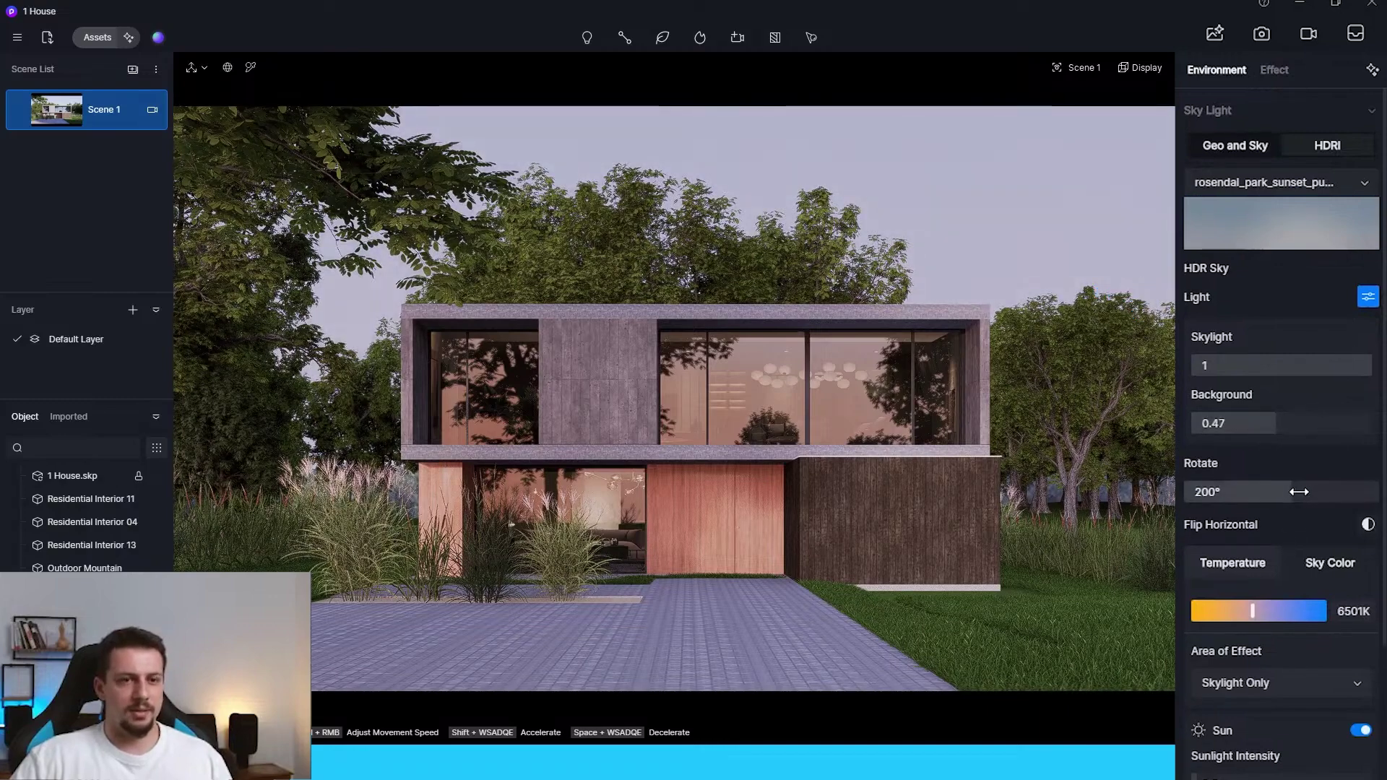
{"action": "left_click_drag", "start_coordinate": [1299, 491], "coordinate": [1216, 495]}
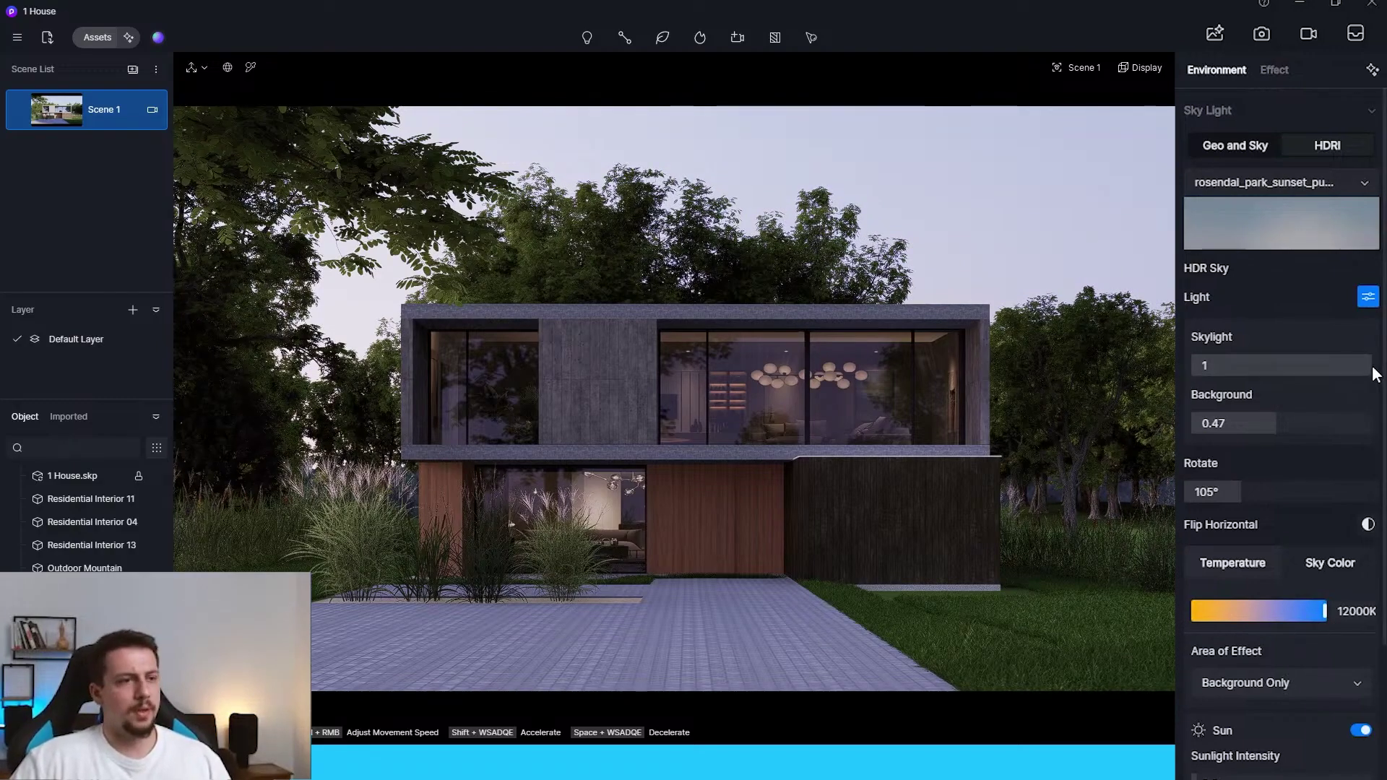
{"action": "left_click_drag", "start_coordinate": [1242, 492], "coordinate": [1300, 494]}
{"action": "left_click", "coordinate": [1361, 731]}
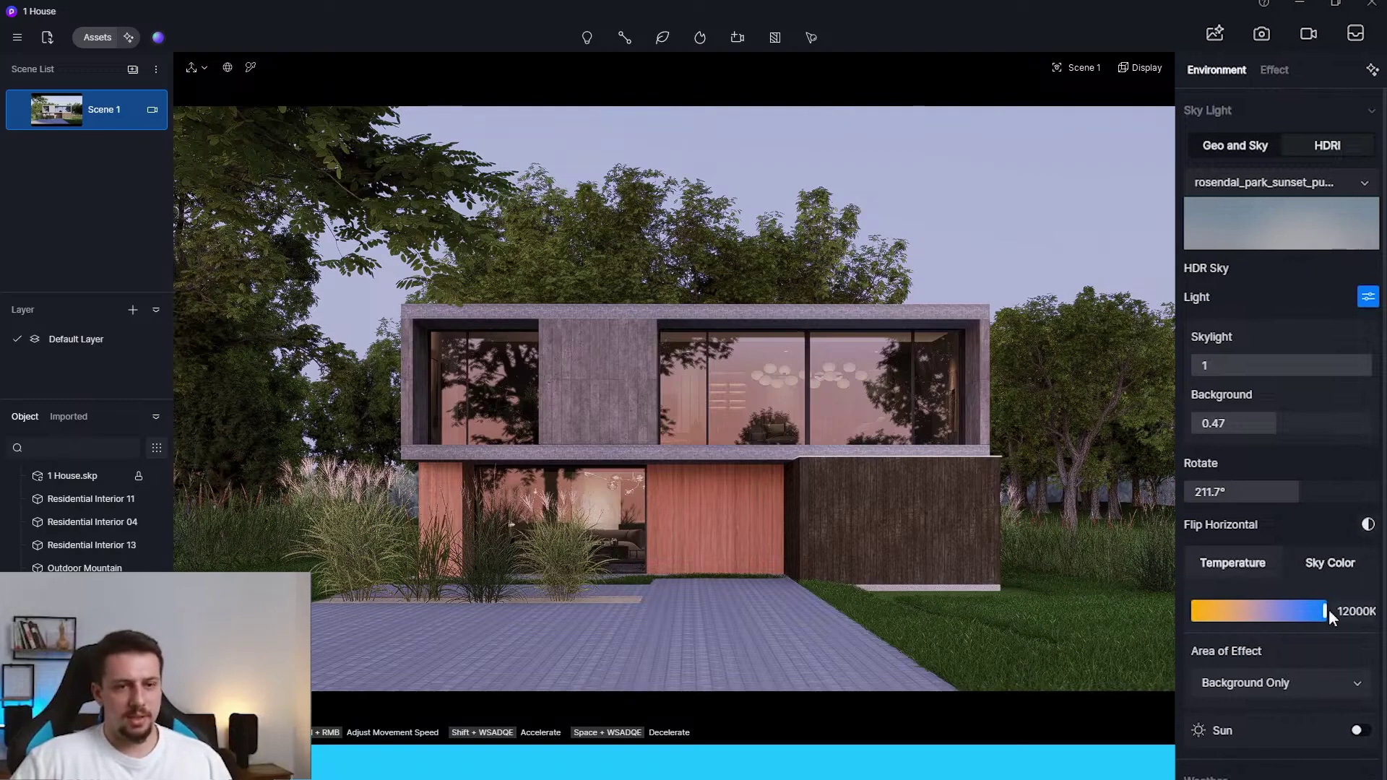
Step: Add a point light in the small upper-floor room with 3317.5 lm intensity, attenuation radius 2312 and source radius 6.7
{"action": "scroll", "coordinate": [1319, 697], "scroll_direction": "down", "scroll_amount": 2}
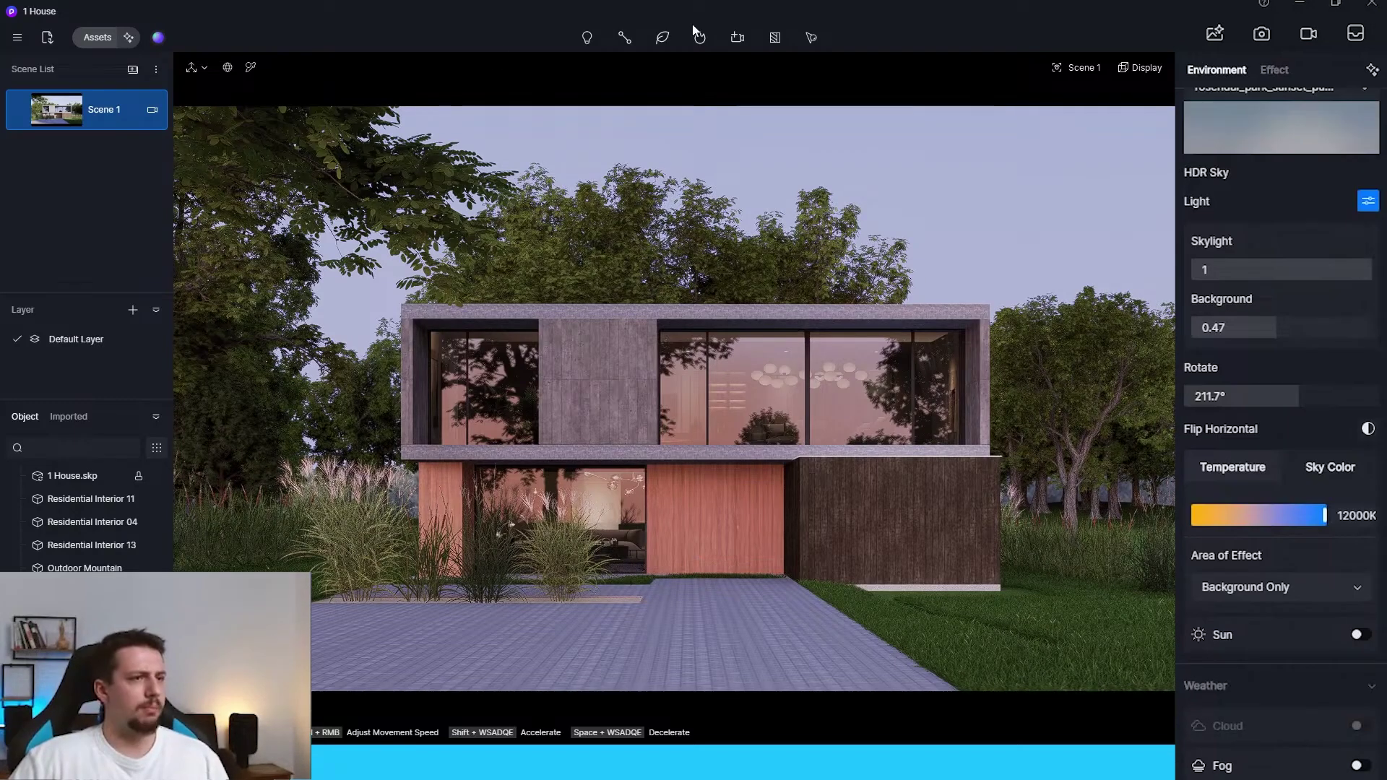
{"action": "left_click", "coordinate": [586, 37]}
{"action": "left_click", "coordinate": [594, 66]}
{"action": "left_click", "coordinate": [495, 393]}
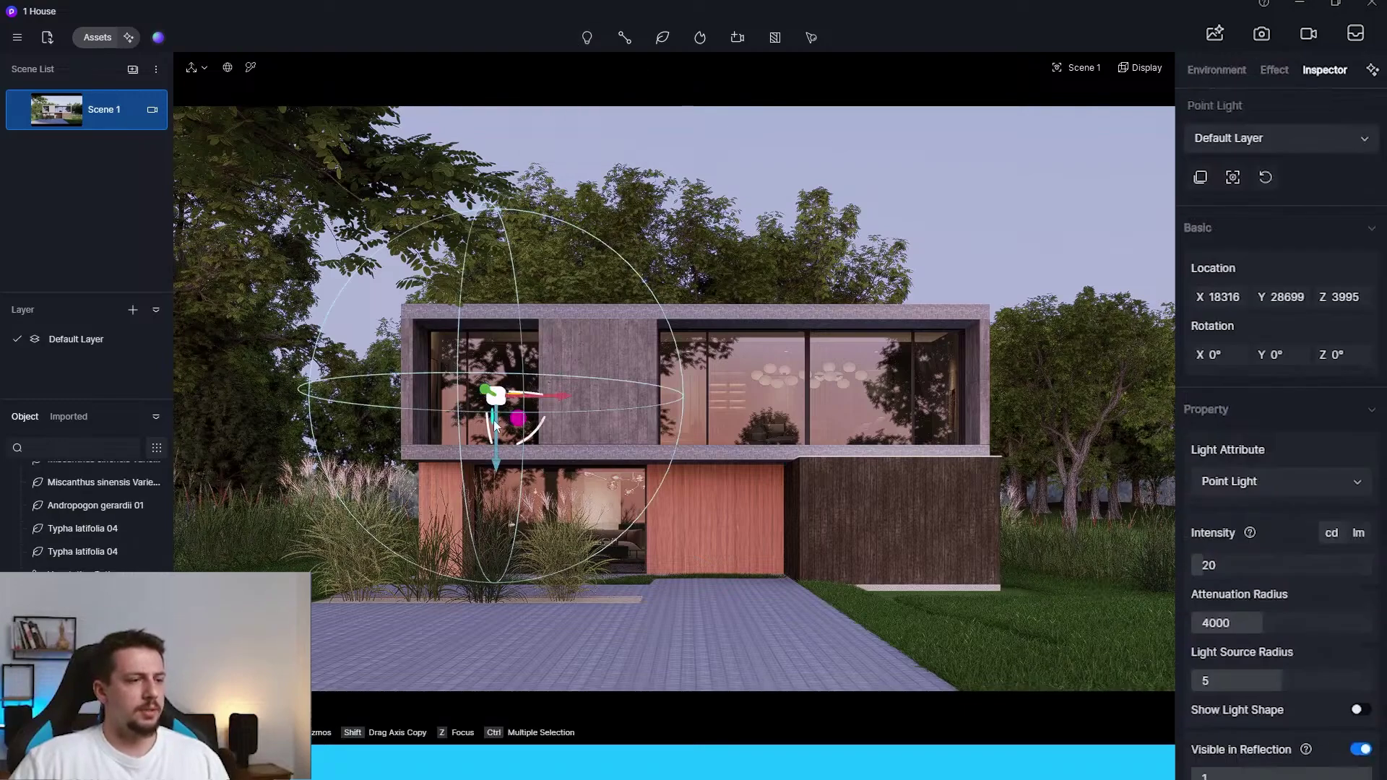
{"action": "left_click_drag", "start_coordinate": [491, 393], "coordinate": [495, 397]}
{"action": "left_click_drag", "start_coordinate": [1211, 565], "coordinate": [1235, 567]}
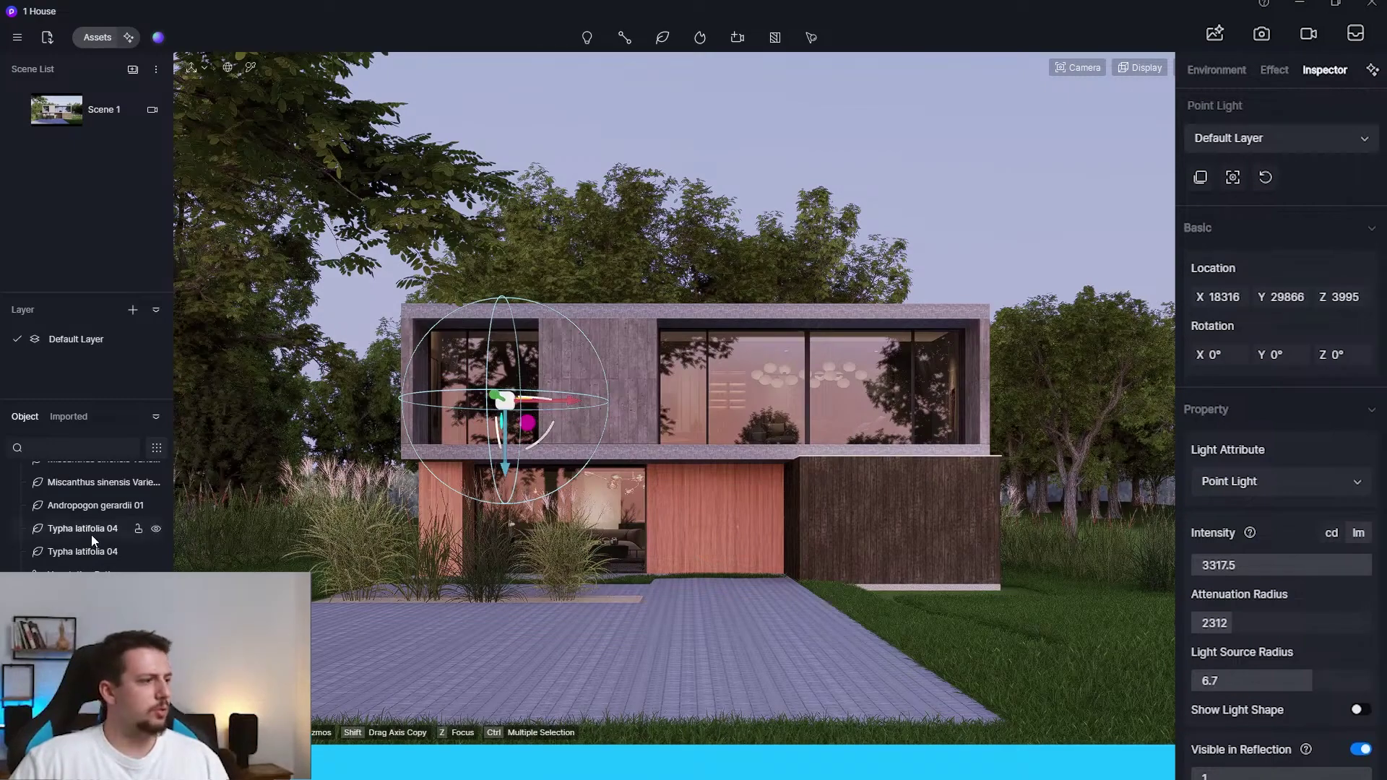
Step: Raise the lighting of the Residential Interior models on both floors so the rooms glow behind the glass
{"action": "scroll", "coordinate": [92, 541], "scroll_direction": "up", "scroll_amount": 5}
{"action": "left_click", "coordinate": [90, 499]}
{"action": "left_click_drag", "start_coordinate": [1221, 523], "coordinate": [1342, 522]}
{"action": "left_click", "coordinate": [91, 522]}
{"action": "left_click", "coordinate": [88, 545]}
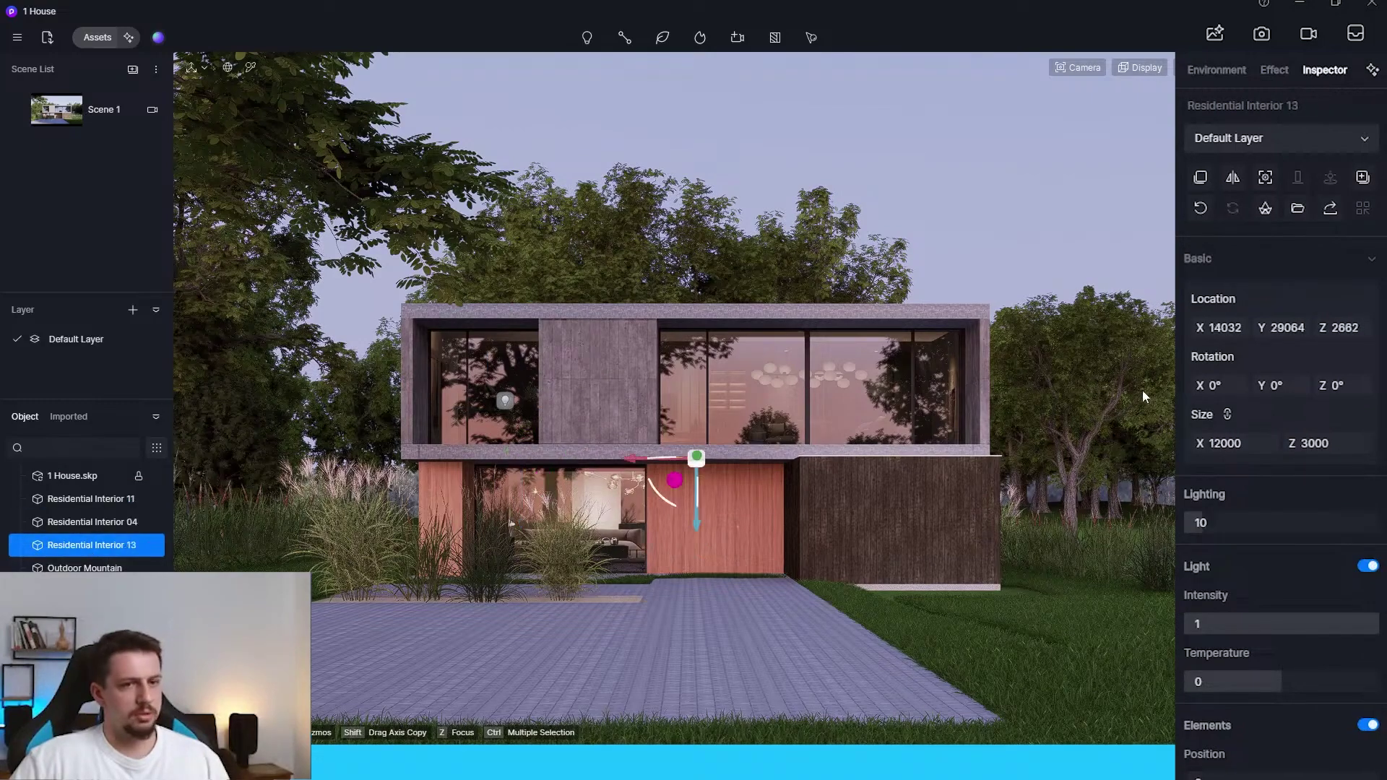
{"action": "left_click_drag", "start_coordinate": [1199, 521], "coordinate": [1362, 522]}
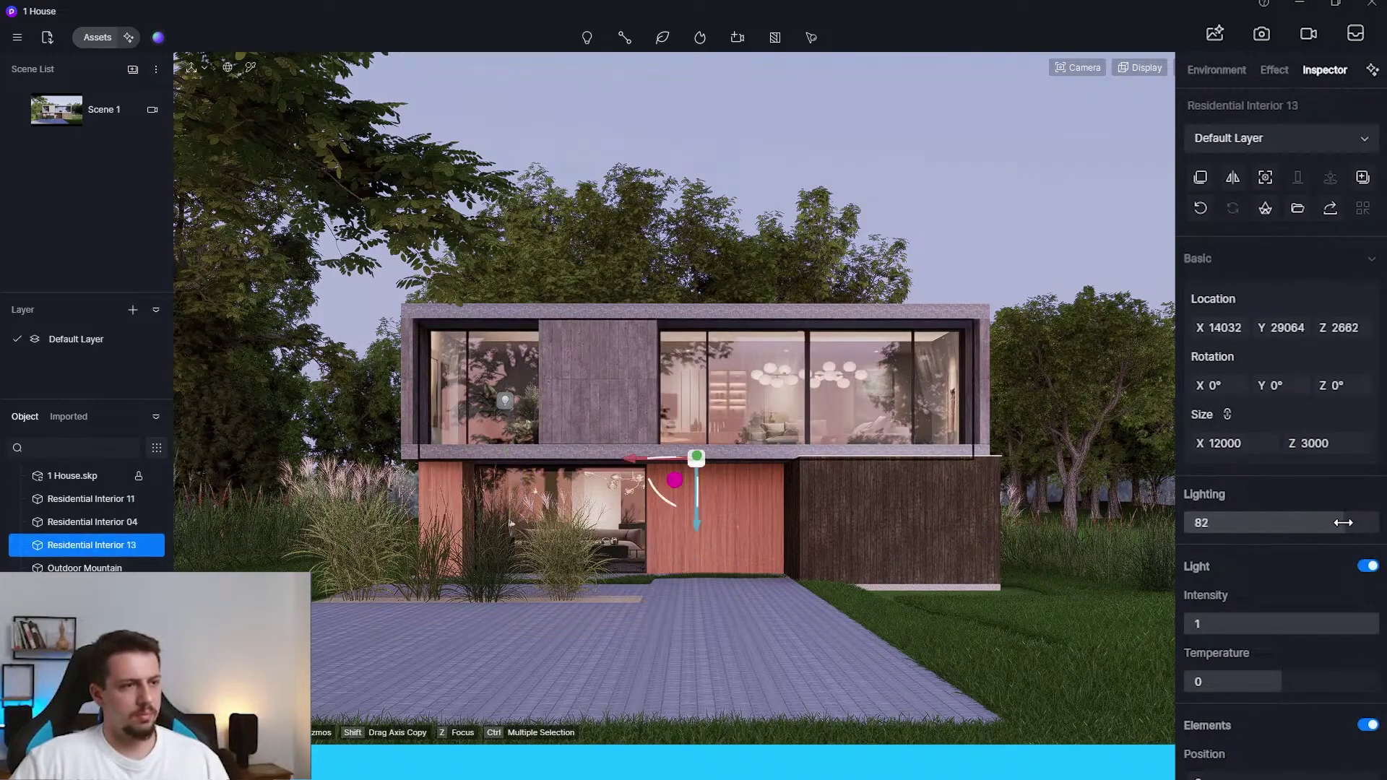
Step: Move the point light forward and across into the room behind the wide upper-floor windows
{"action": "left_click", "coordinate": [500, 400]}
{"action": "mouse_move", "coordinate": [489, 391]}
{"action": "left_mouse_down"}
{"action": "mouse_move", "coordinate": [445, 369]}
{"action": "mouse_move", "coordinate": [477, 369]}
{"action": "left_mouse_up"}
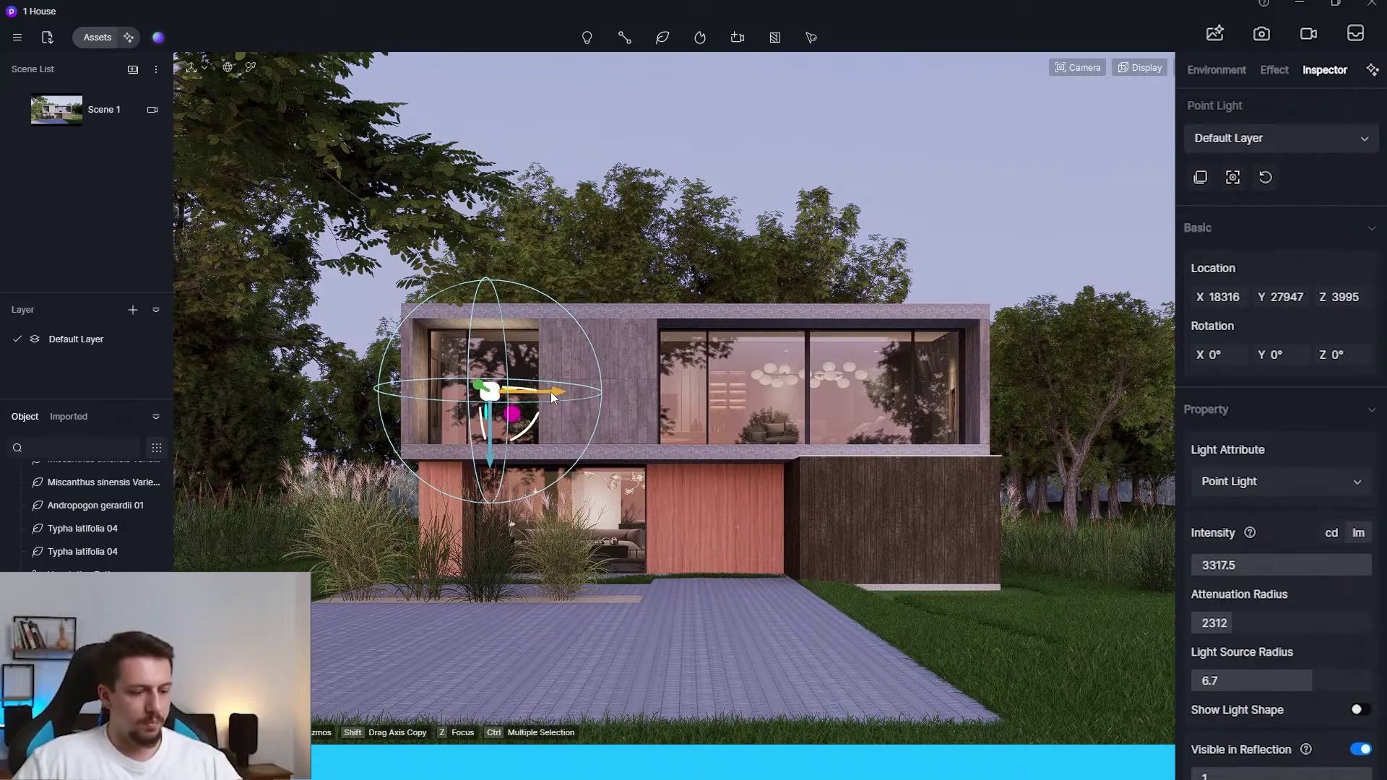
{"action": "left_click_drag", "start_coordinate": [550, 391], "coordinate": [821, 417]}
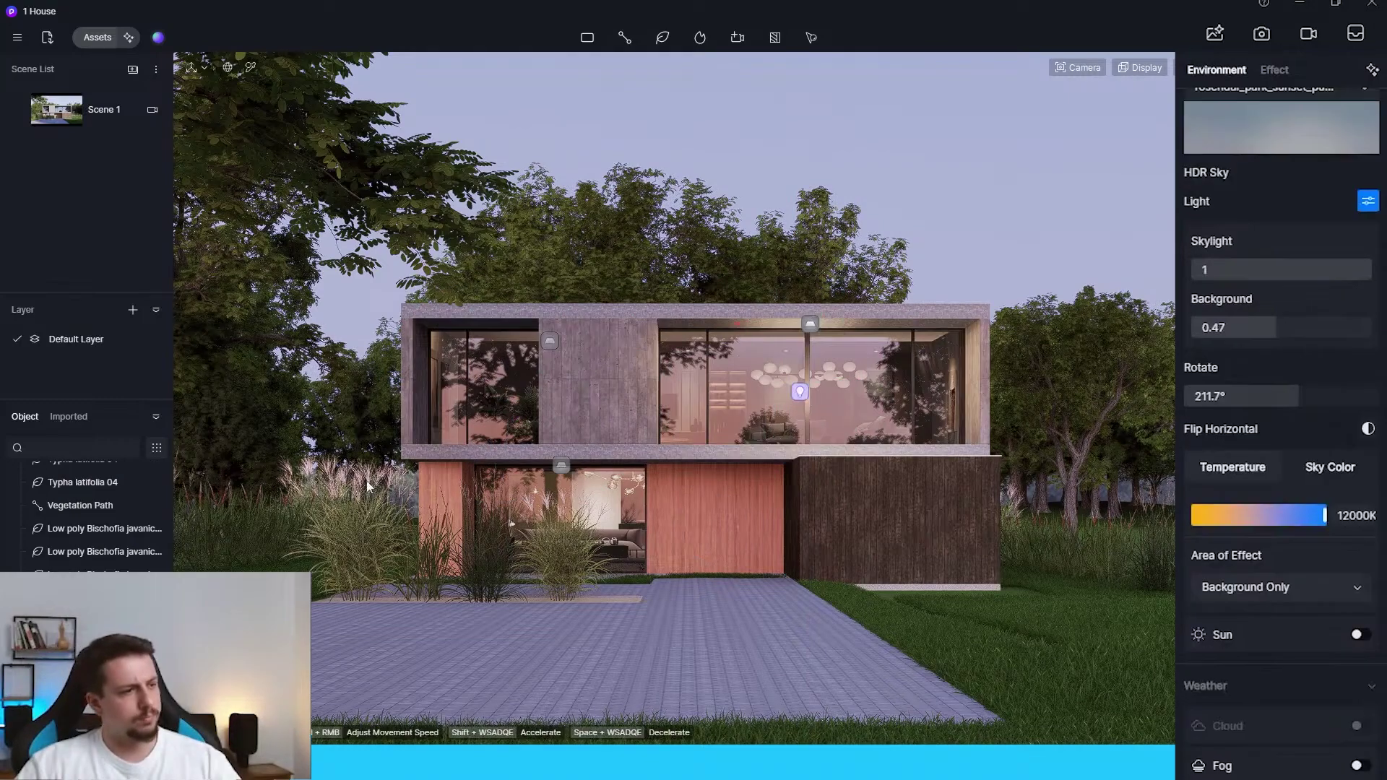
Step: Hide the Residential Interior 11, 04 and 13 models and open the window glass material's settings
{"action": "scroll", "coordinate": [87, 524], "scroll_direction": "up", "scroll_amount": 5}
{"action": "left_click", "coordinate": [156, 498]}
{"action": "left_click", "coordinate": [156, 521]}
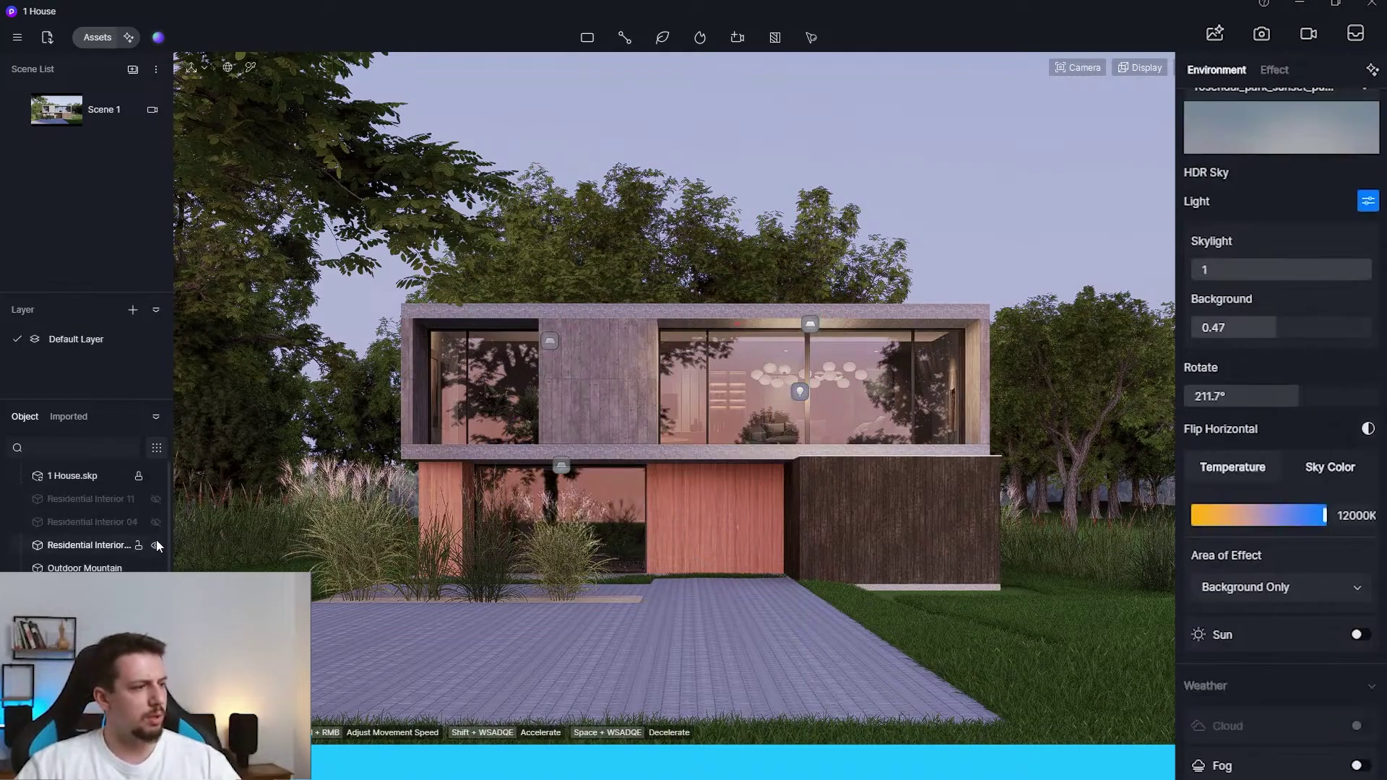
{"action": "left_click", "coordinate": [156, 545]}
{"action": "left_click", "coordinate": [409, 543]}
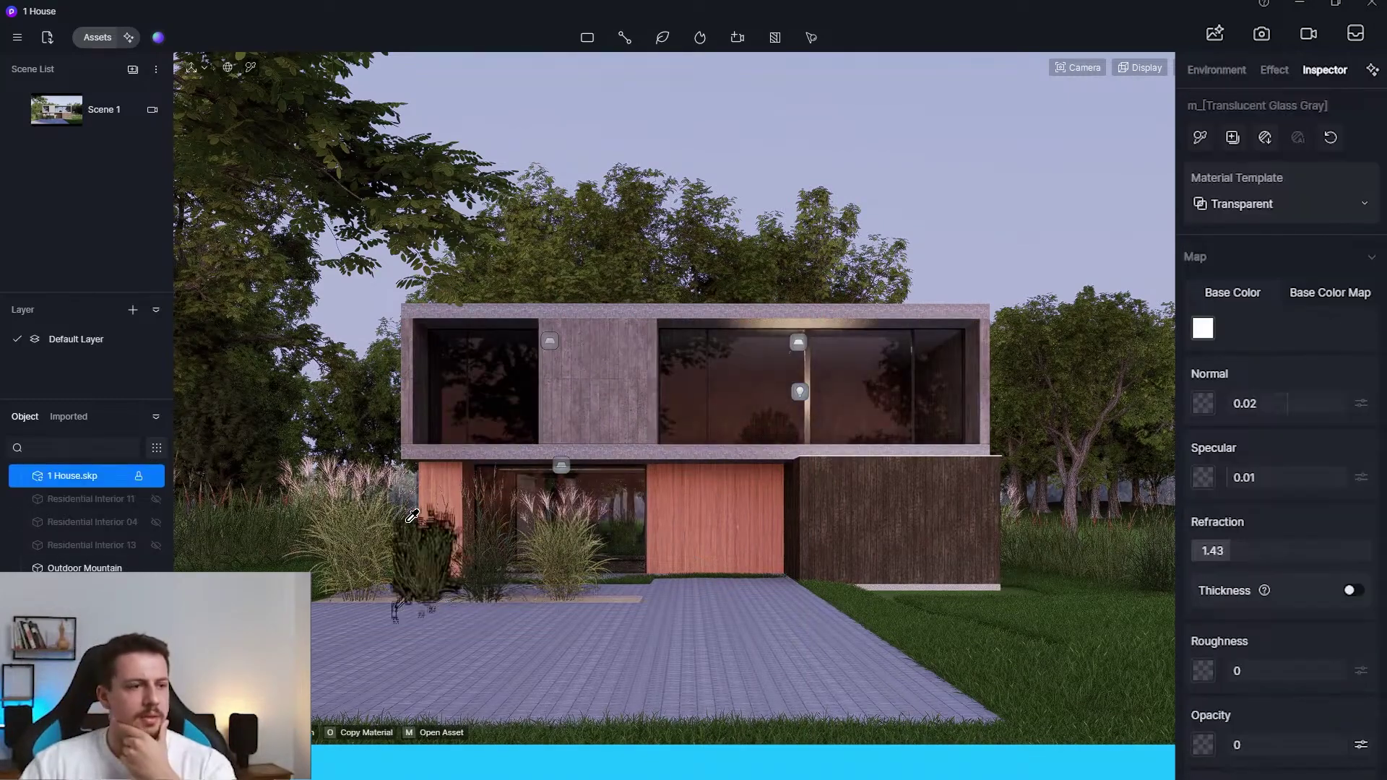
Step: Lower the rectangular light in the wide upper-floor room and enlarge it to 8214 by 6692
{"action": "left_click", "coordinate": [798, 341]}
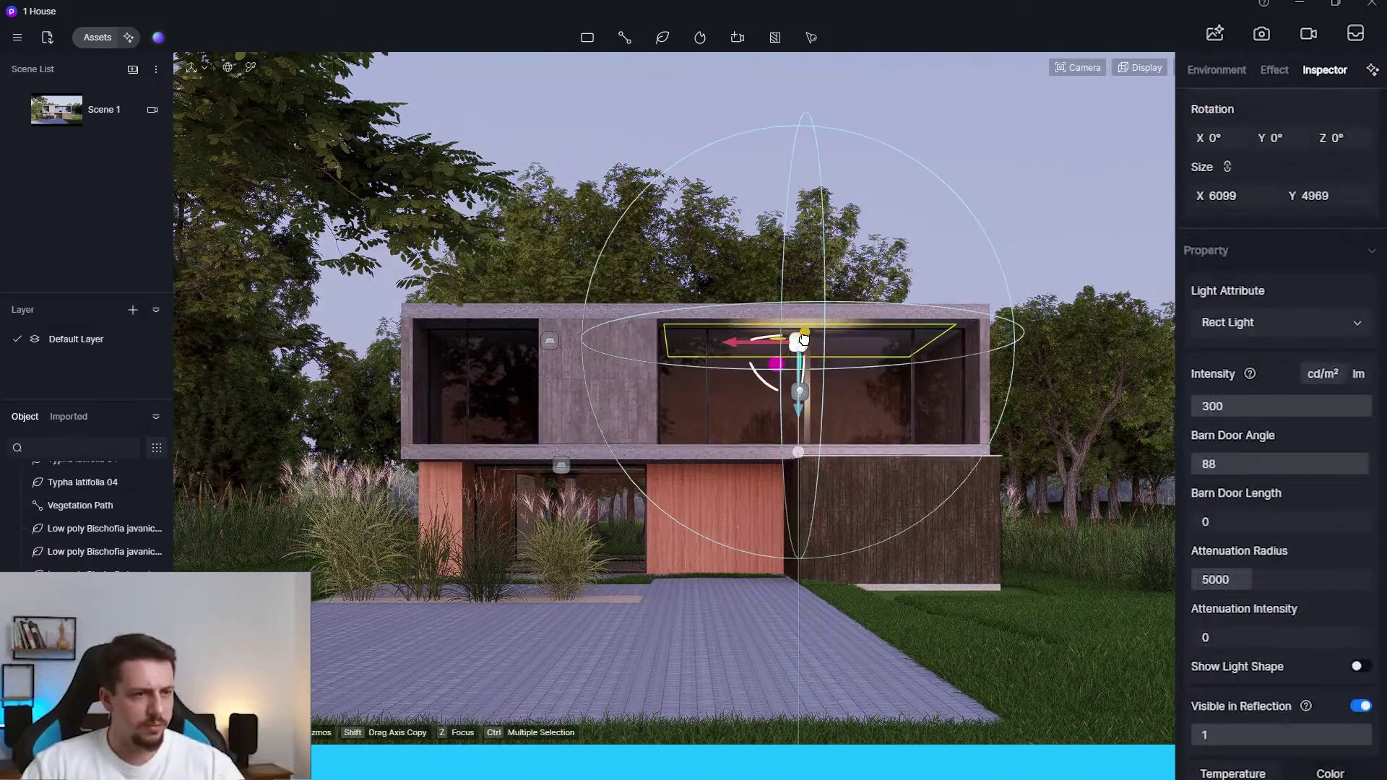
{"action": "left_click_drag", "start_coordinate": [804, 339], "coordinate": [731, 411]}
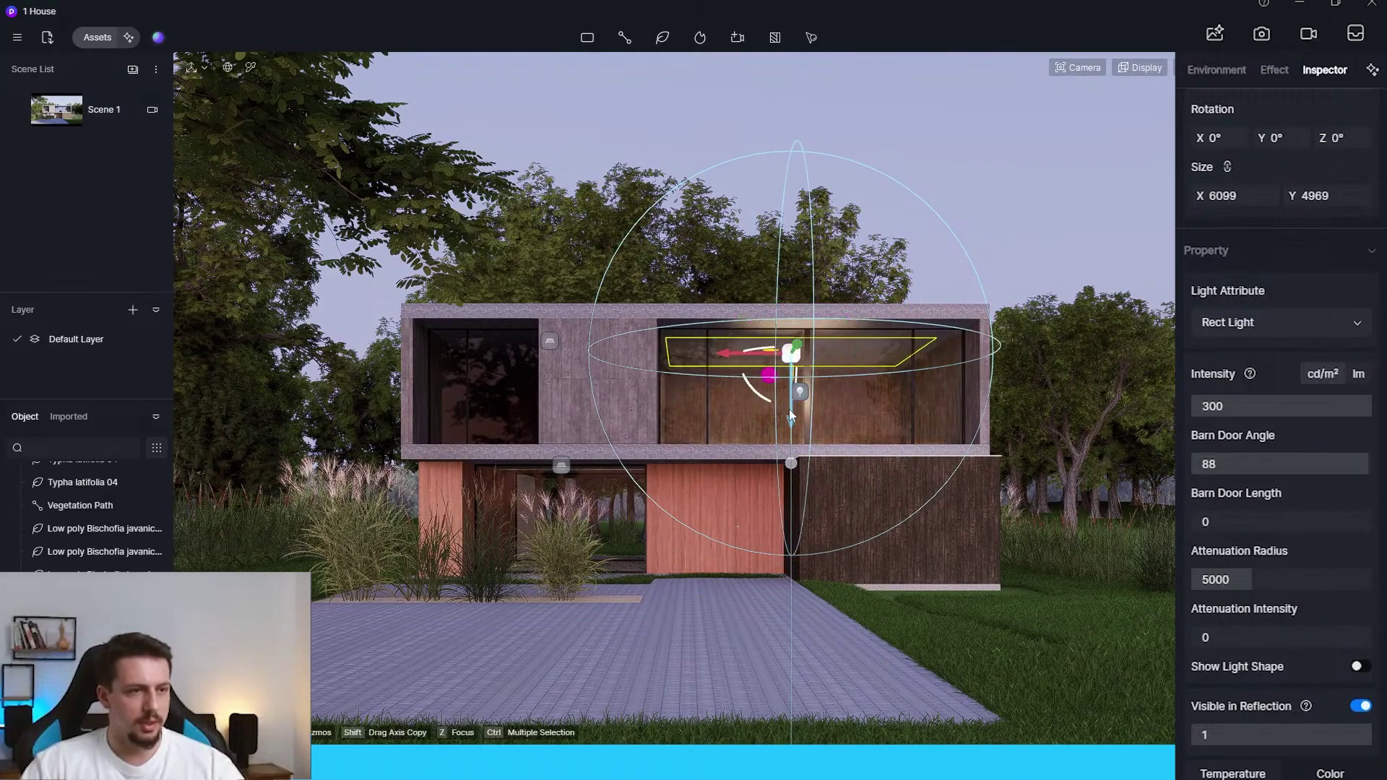
{"action": "left_click_drag", "start_coordinate": [1223, 196], "coordinate": [1386, 200]}
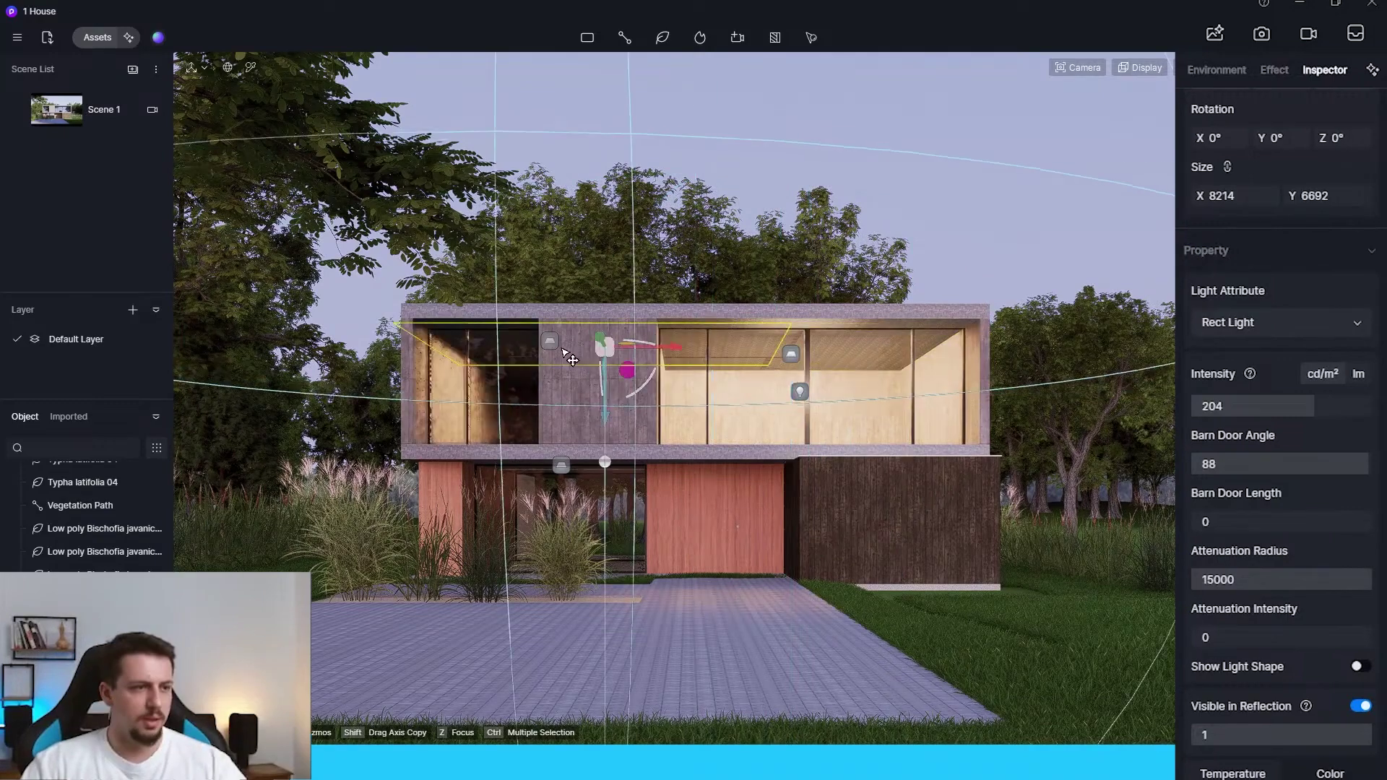
Step: Copy the rectangular light into the small upper-floor room and the ground-floor room, then return to Scene 1
{"action": "left_click_drag", "start_coordinate": [575, 359], "coordinate": [478, 375], "text": "shift"}
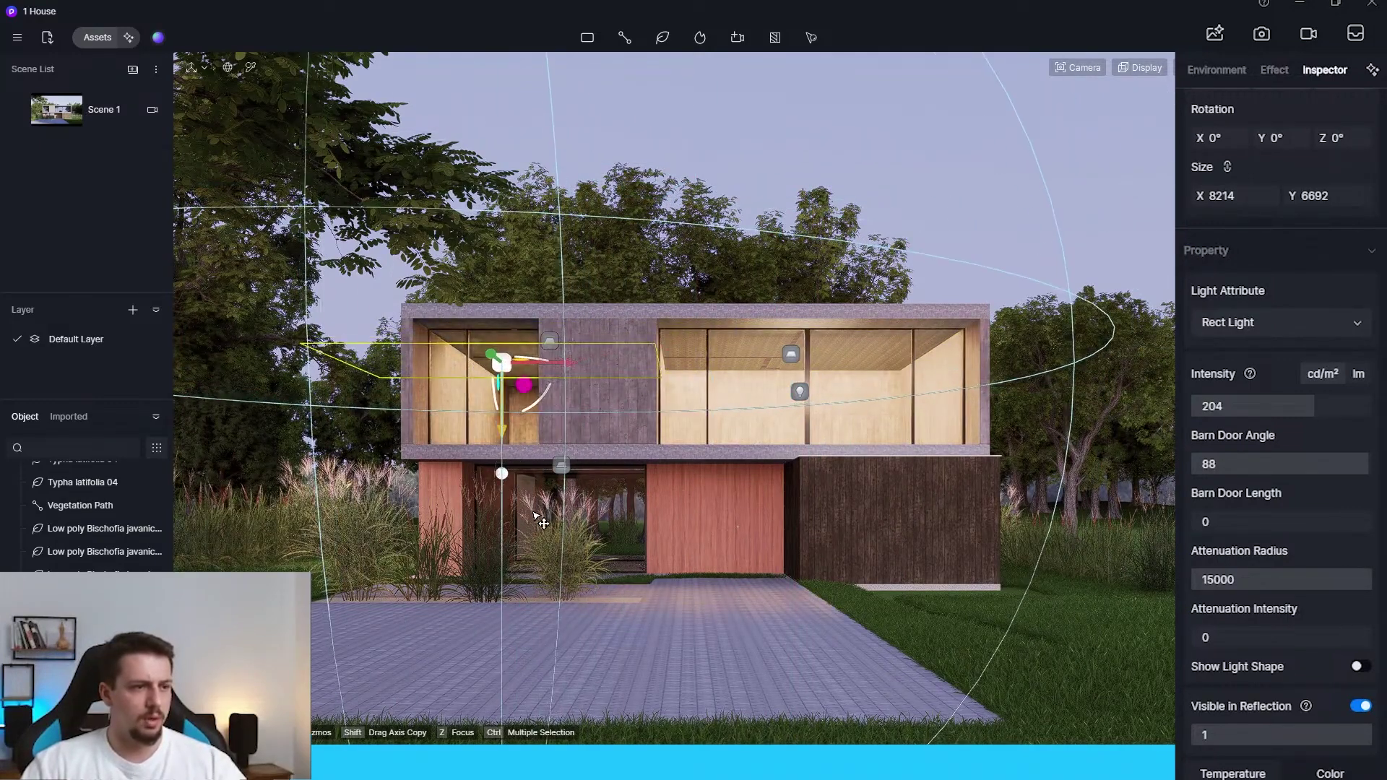
{"action": "left_click_drag", "start_coordinate": [534, 513], "coordinate": [527, 542], "text": "shift"}
{"action": "scroll", "coordinate": [1291, 220], "scroll_direction": "up", "scroll_amount": 1}
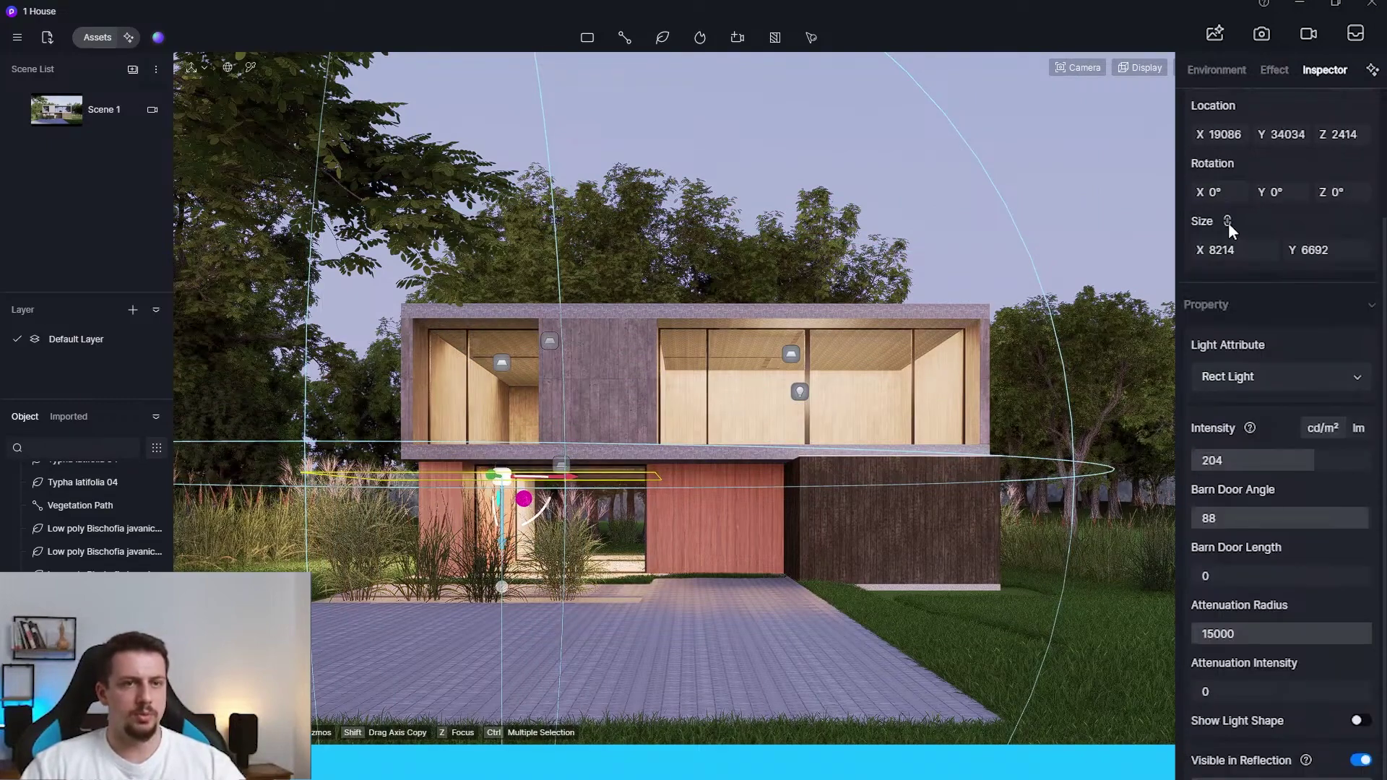
{"action": "left_click", "coordinate": [107, 122]}
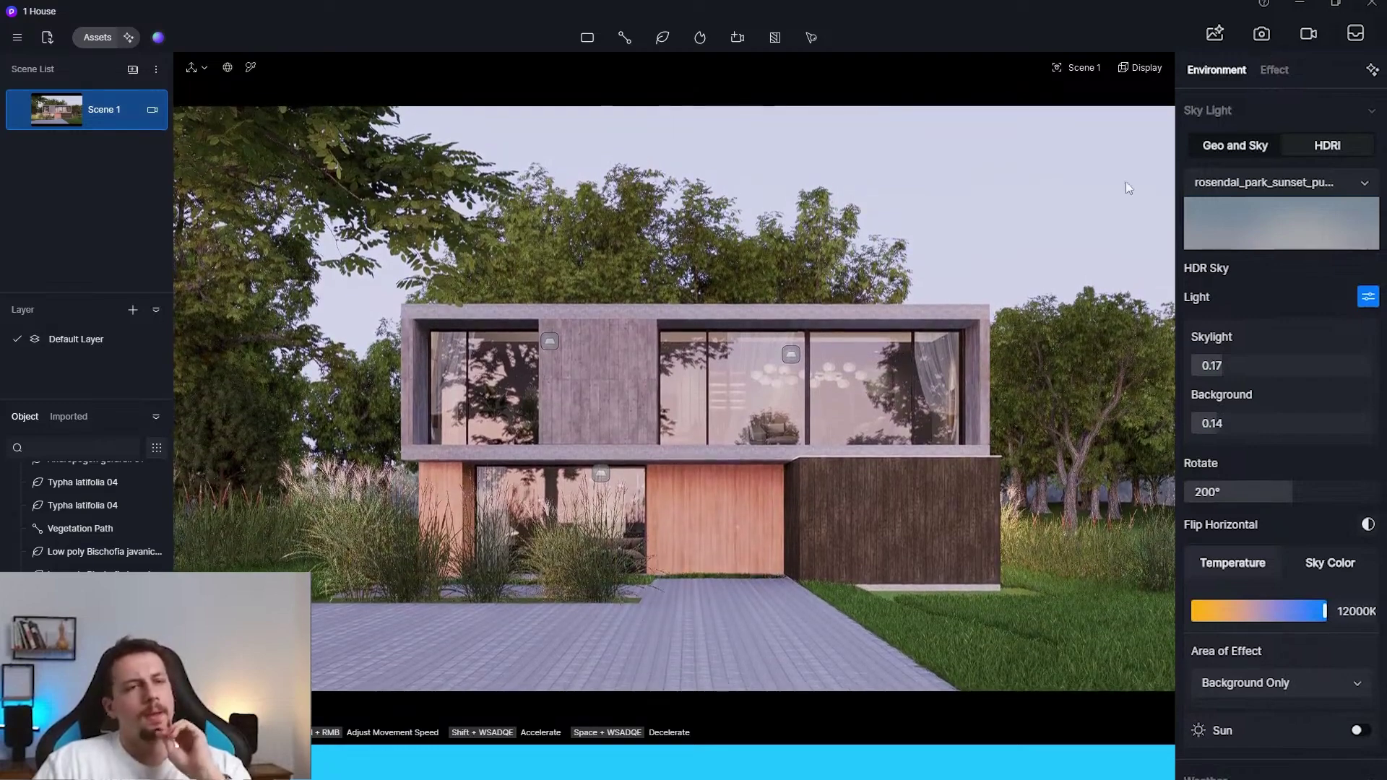
Step: Set the dark Wood Veneer 01 cladding's base color map to saturation -55 and brightness 0
{"action": "left_click", "coordinate": [251, 67]}
{"action": "left_click", "coordinate": [966, 547]}
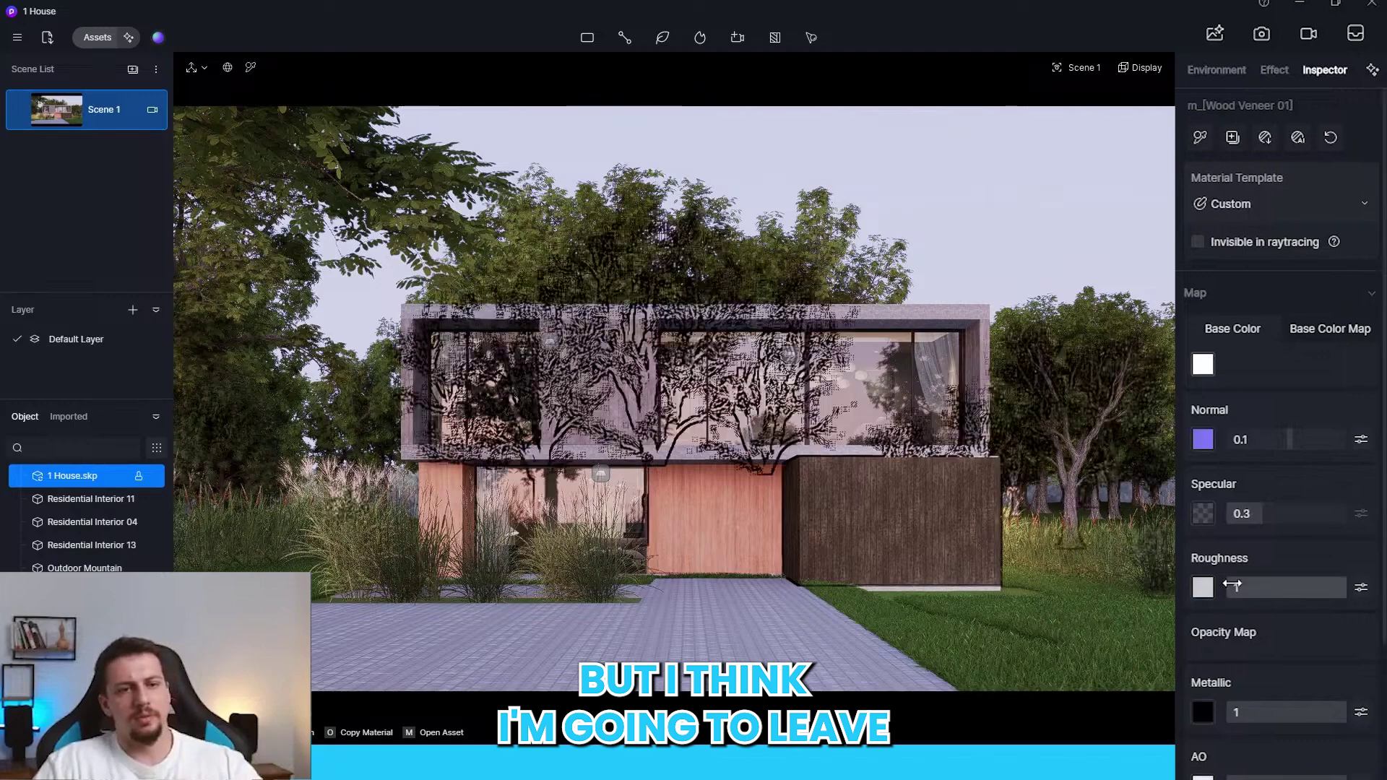
{"action": "left_click", "coordinate": [1329, 329]}
{"action": "left_click", "coordinate": [1361, 365]}
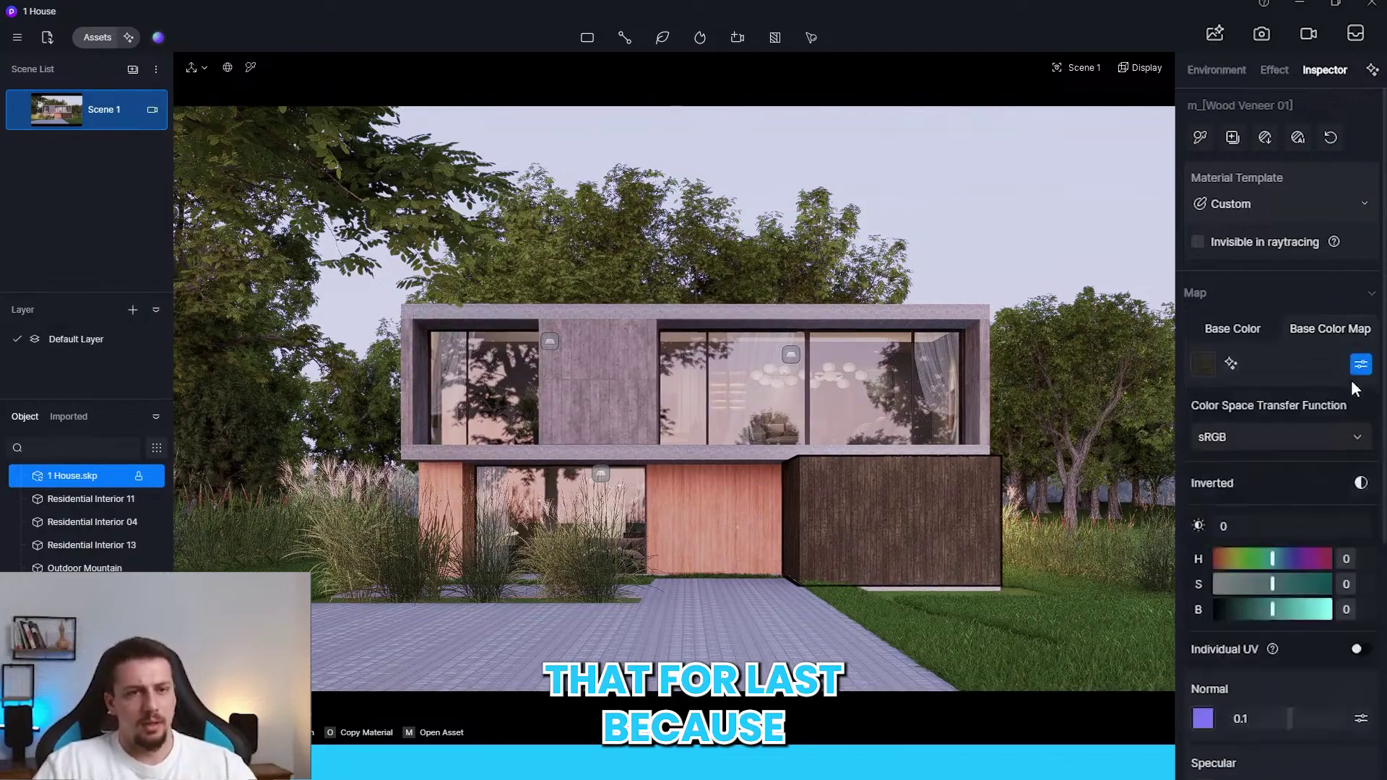
{"action": "left_click_drag", "start_coordinate": [1272, 609], "coordinate": [1247, 584]}
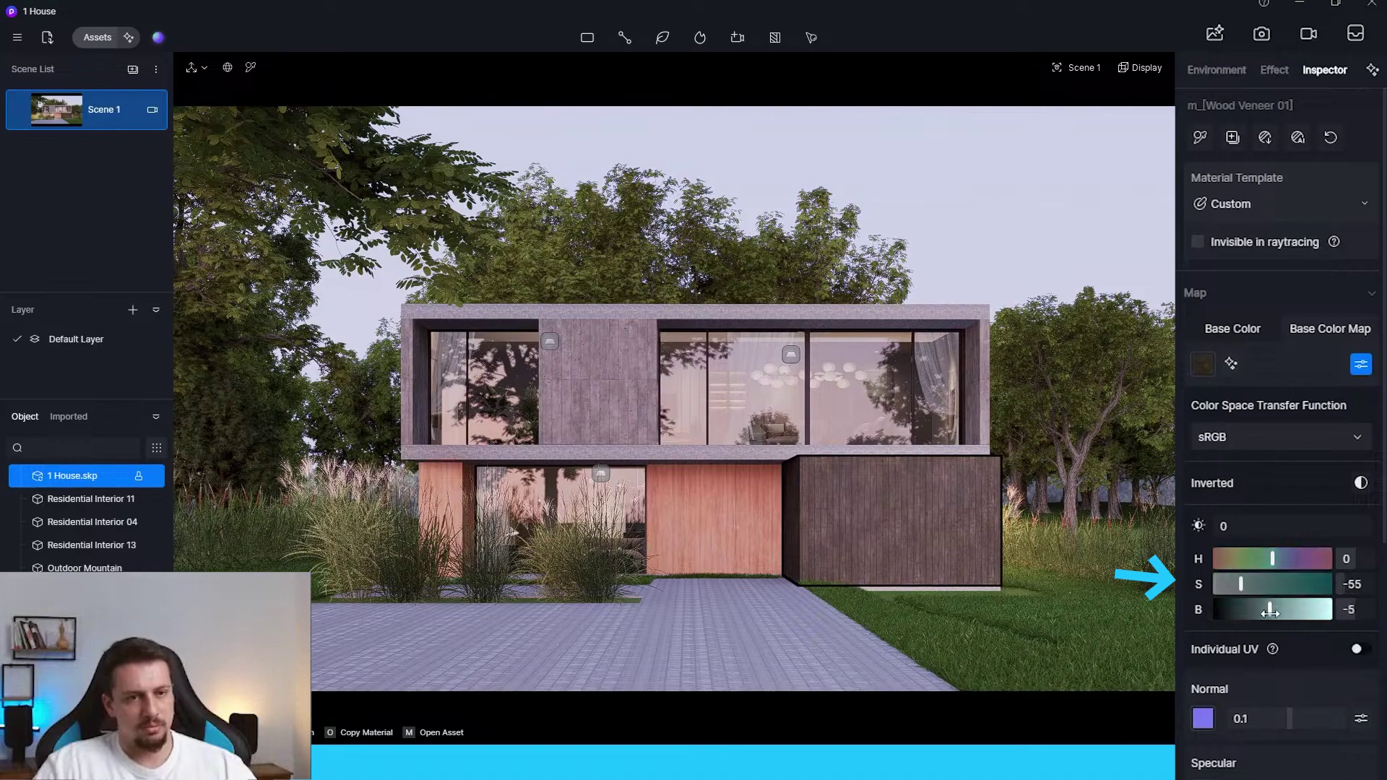
{"action": "left_click_drag", "start_coordinate": [1269, 612], "coordinate": [1274, 609]}
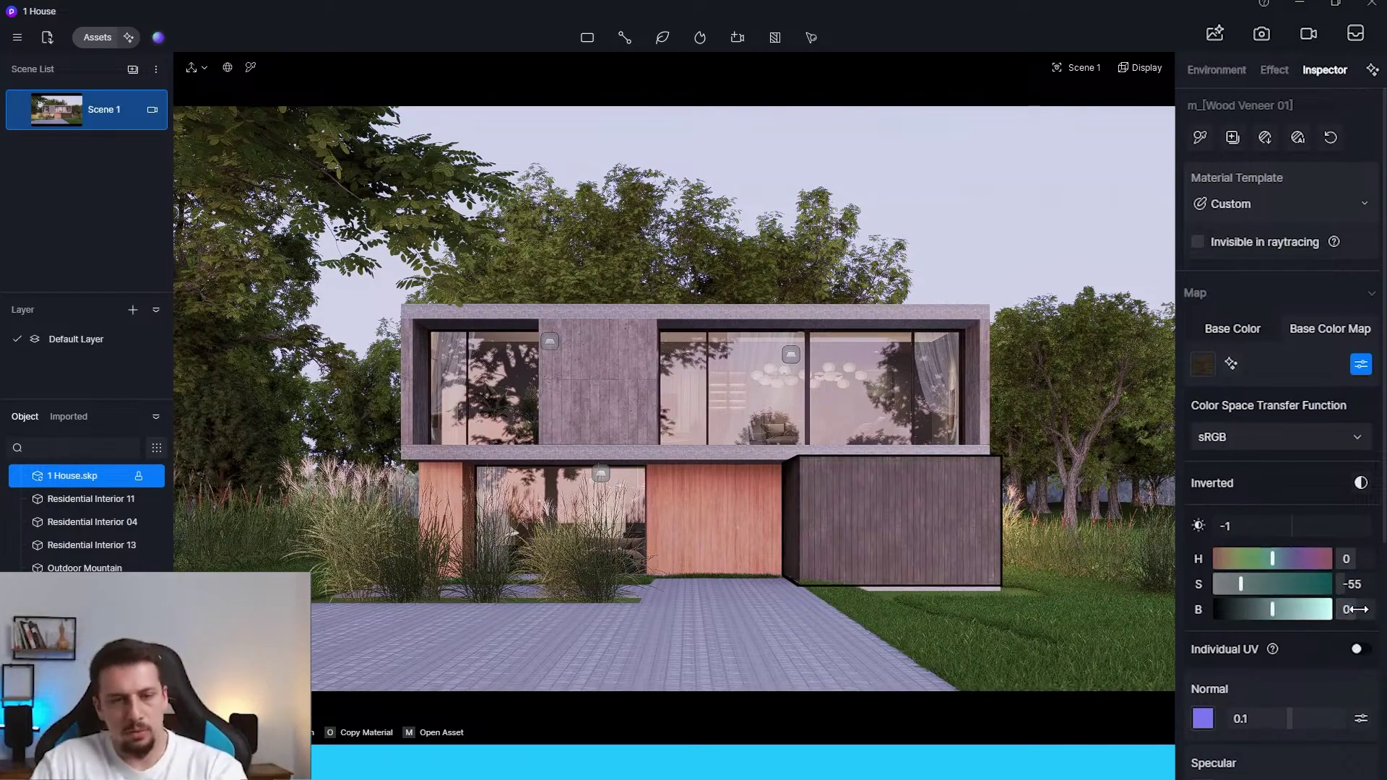
Step: Darken the dark wood cladding's base color to an HSV value of 90
{"action": "left_click", "coordinate": [1222, 337]}
{"action": "left_click", "coordinate": [1203, 364]}
{"action": "left_click", "coordinate": [1203, 490]}
{"action": "left_click_drag", "start_coordinate": [1203, 492], "coordinate": [1177, 436]}
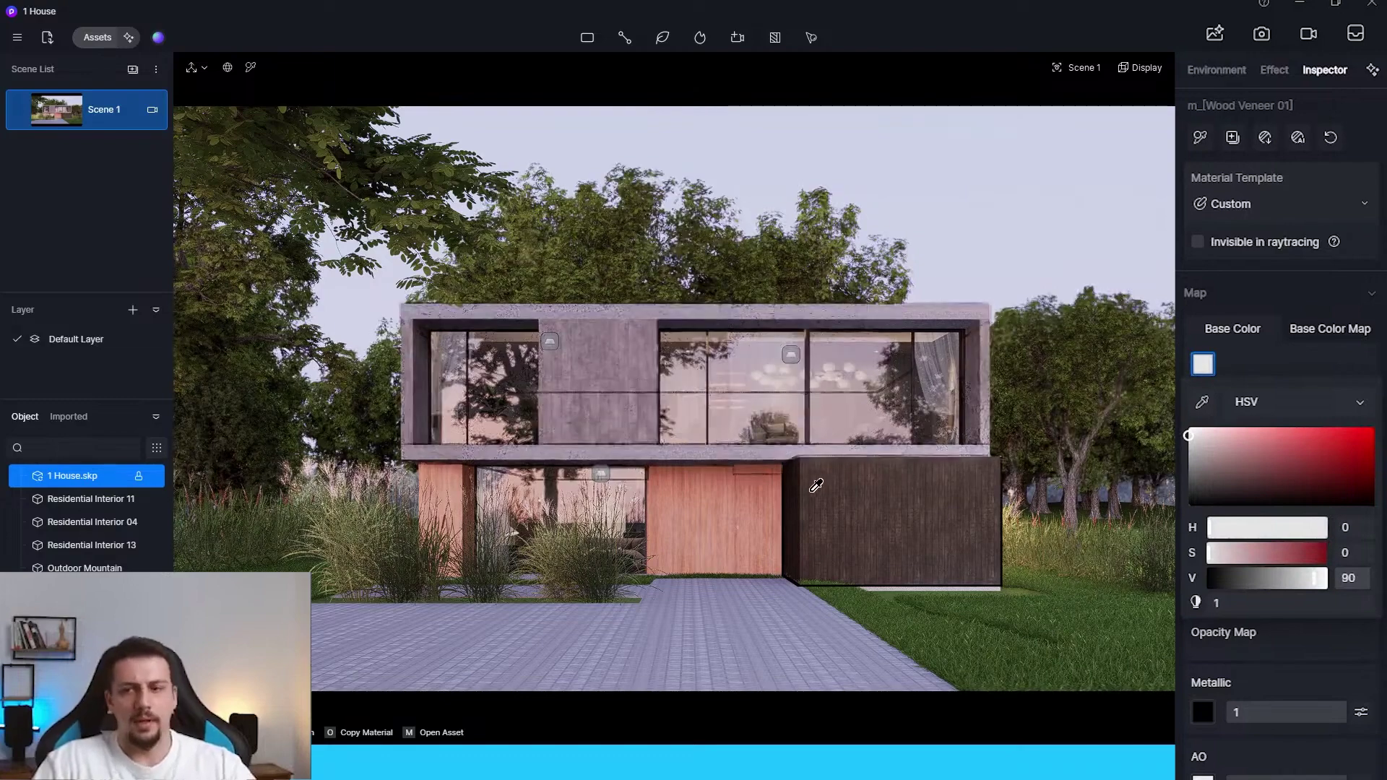
Step: Set the ground-floor Wood Floor cladding's roughness to 0.85 and its base color's HSV value to 71
{"action": "left_click", "coordinate": [739, 513]}
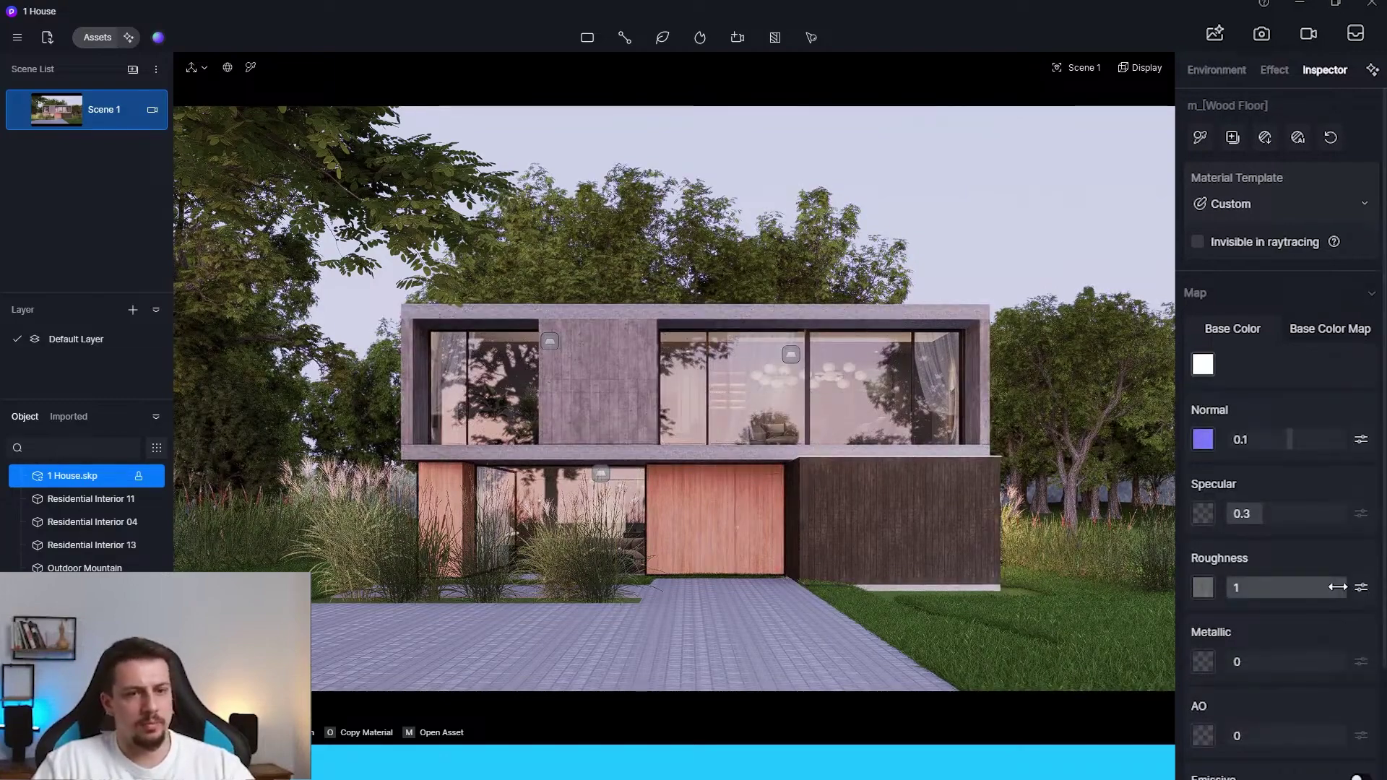
{"action": "left_click_drag", "start_coordinate": [1280, 589], "coordinate": [1328, 593]}
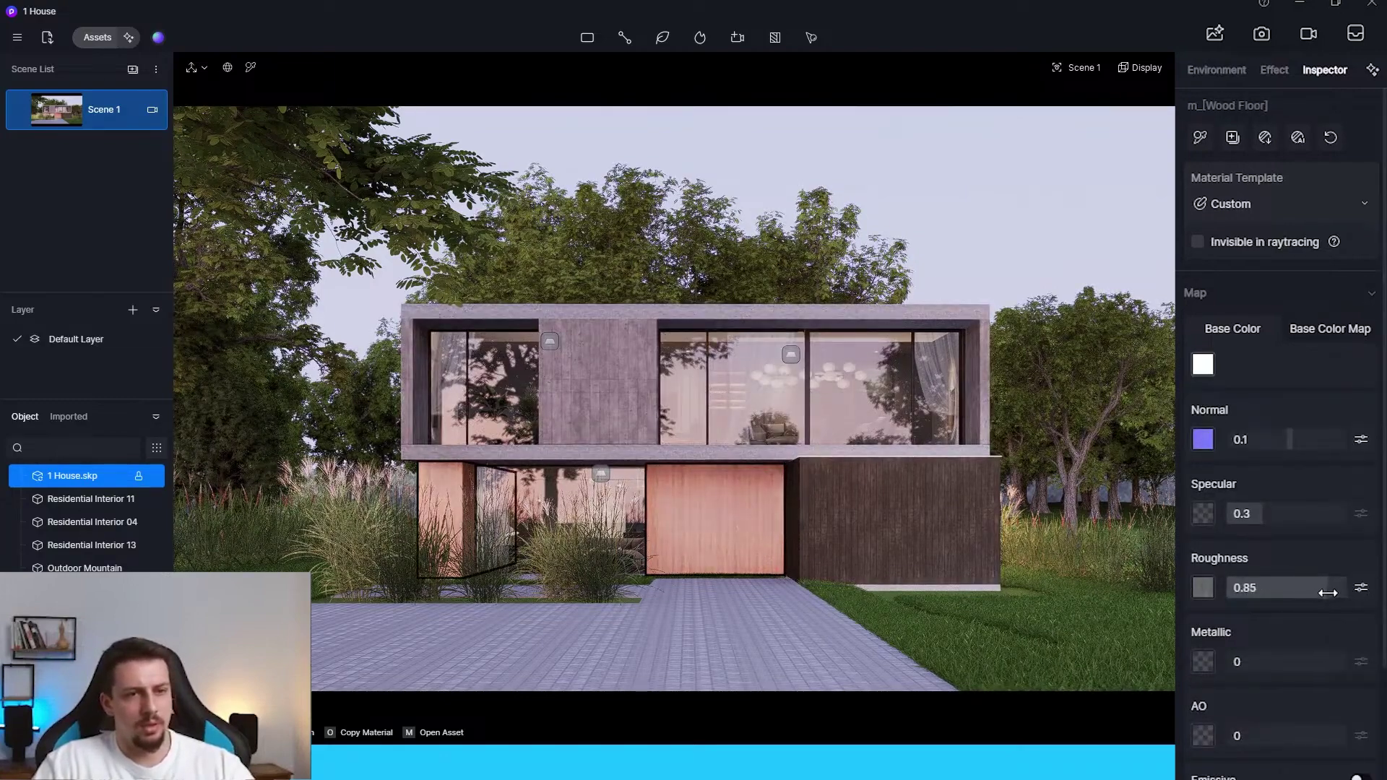
{"action": "left_click", "coordinate": [1203, 365]}
{"action": "left_click_drag", "start_coordinate": [1224, 463], "coordinate": [1187, 459]}
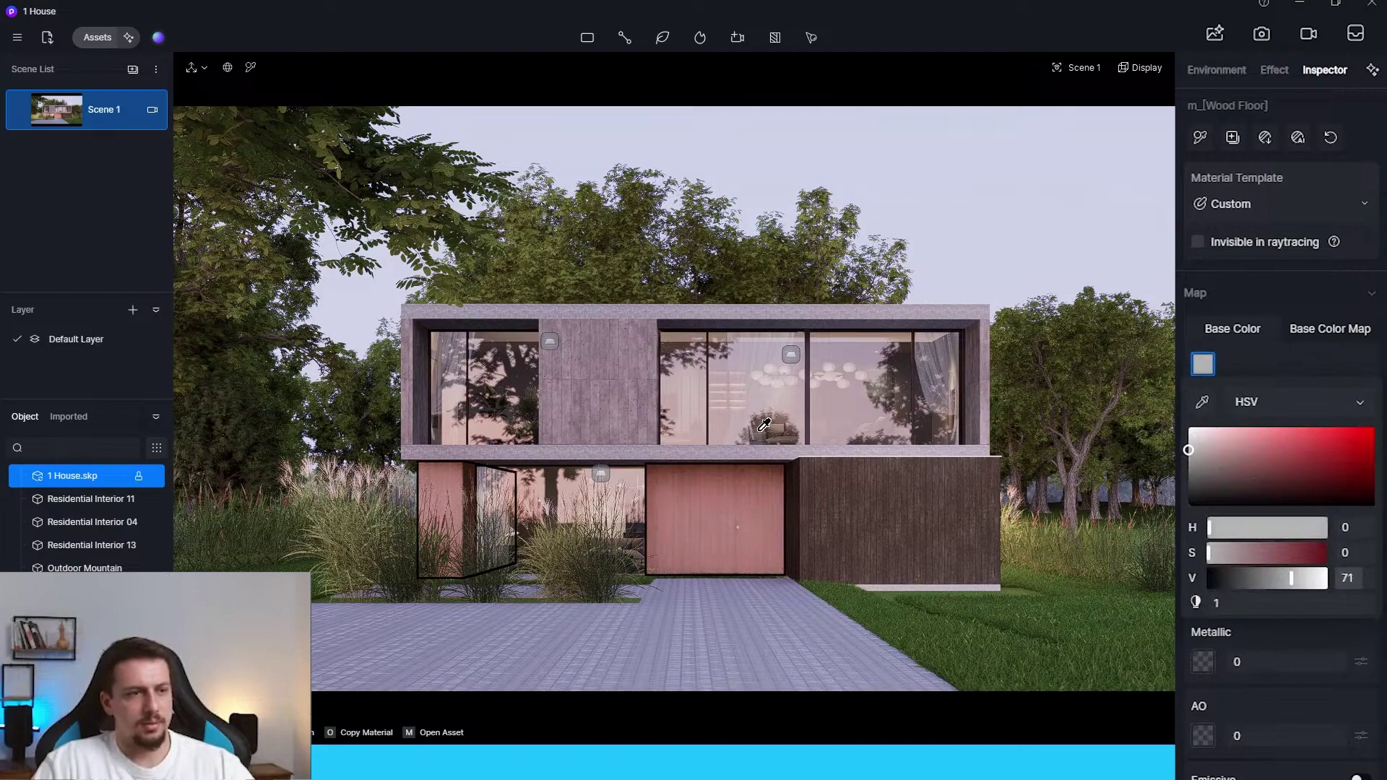
Step: Reduce the base color map saturation of the upper-floor concrete frame's Blacktop New material
{"action": "left_click", "coordinate": [751, 453]}
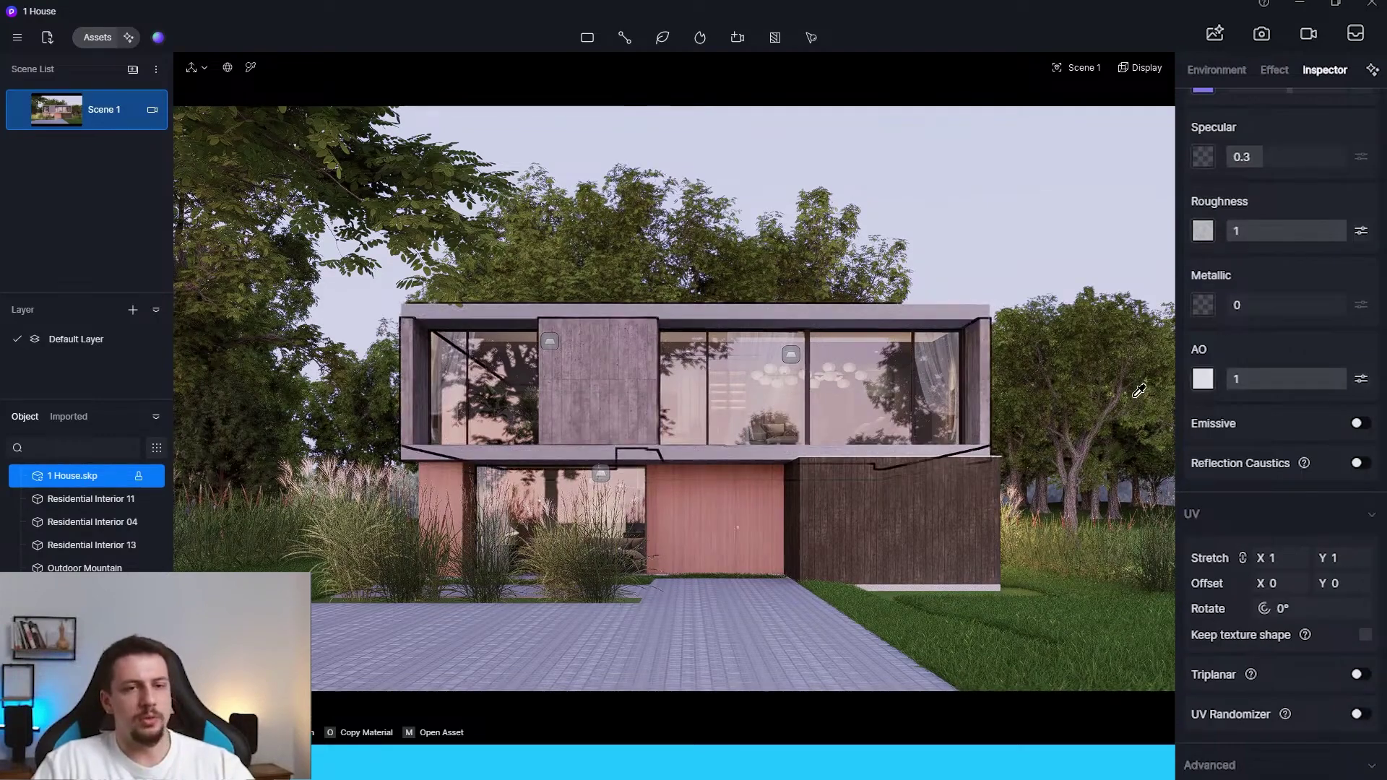
{"action": "scroll", "coordinate": [1281, 573], "scroll_direction": "up", "scroll_amount": 5}
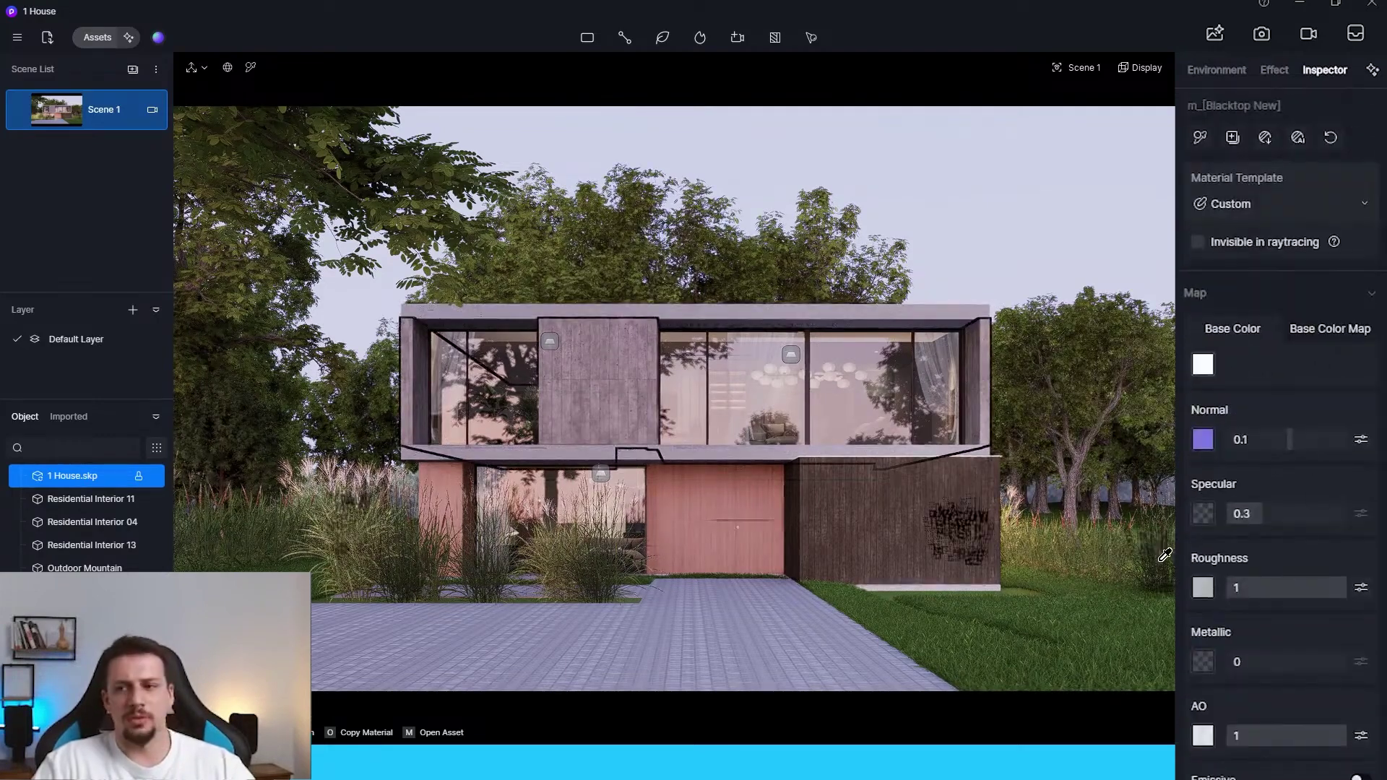
{"action": "left_click", "coordinate": [1307, 328]}
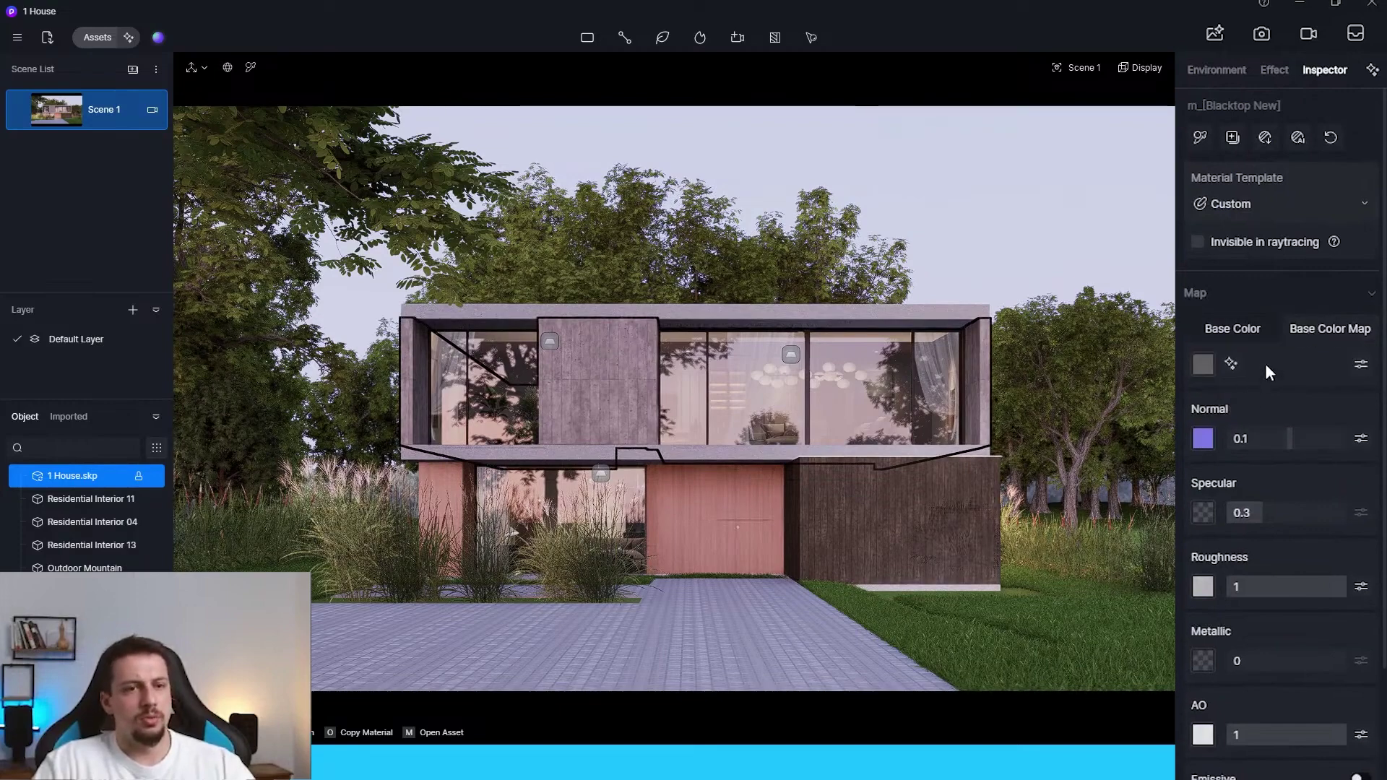
{"action": "left_click", "coordinate": [1359, 368]}
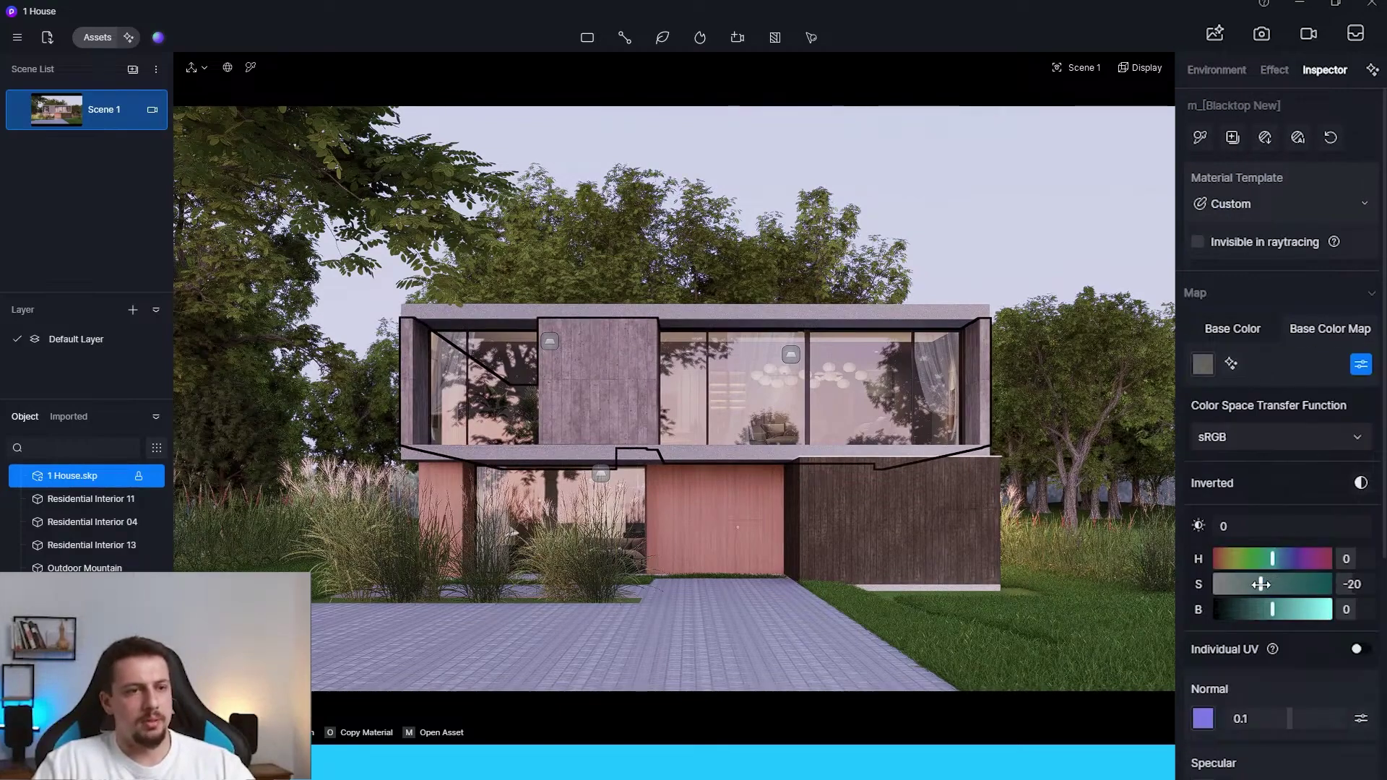
{"action": "left_click_drag", "start_coordinate": [1261, 584], "coordinate": [1232, 586]}
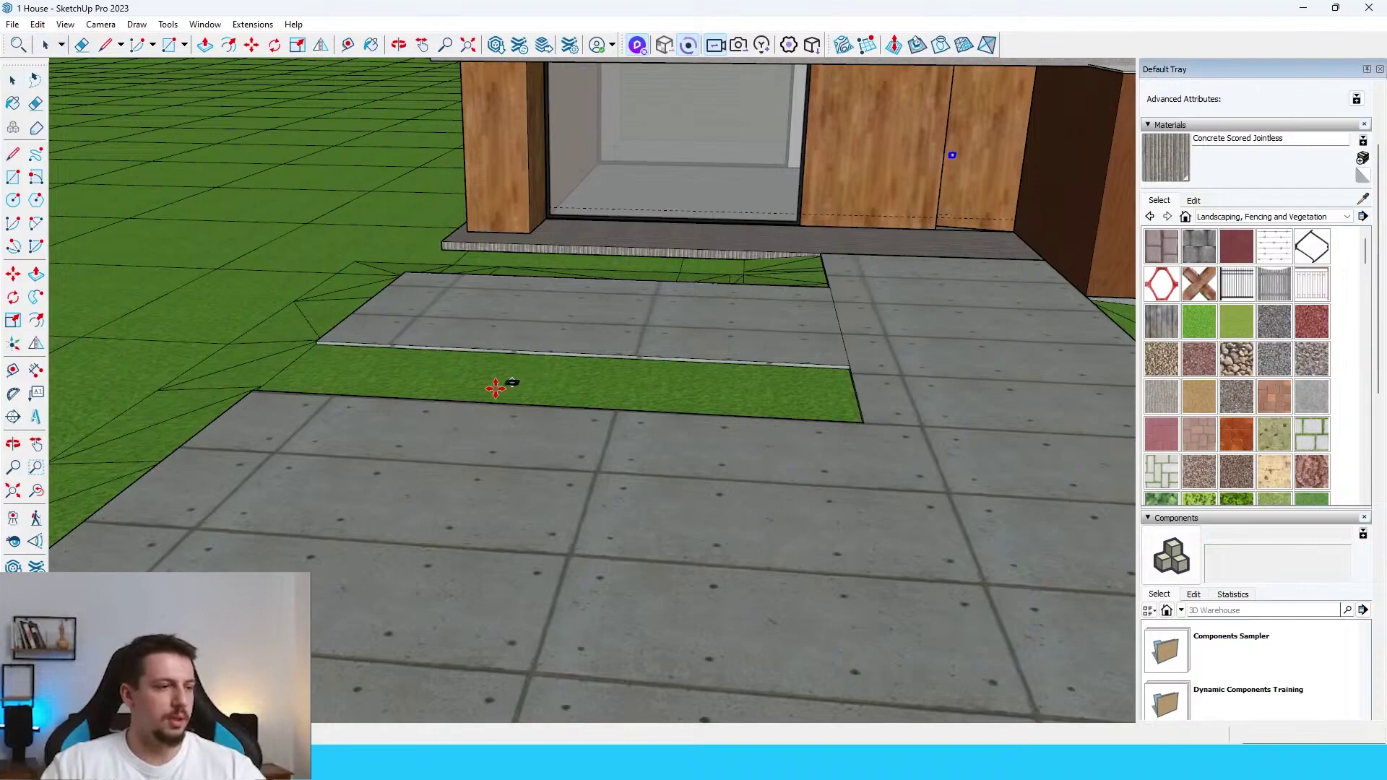
Step: In SketchUp, position the small ground light fixture on the grass strip between the paving slabs and scale it up
{"action": "scroll", "coordinate": [398, 384], "scroll_direction": "up", "scroll_amount": 3}
{"action": "left_click", "coordinate": [398, 384]}
{"action": "scroll", "coordinate": [398, 384], "scroll_direction": "up", "scroll_amount": 3}
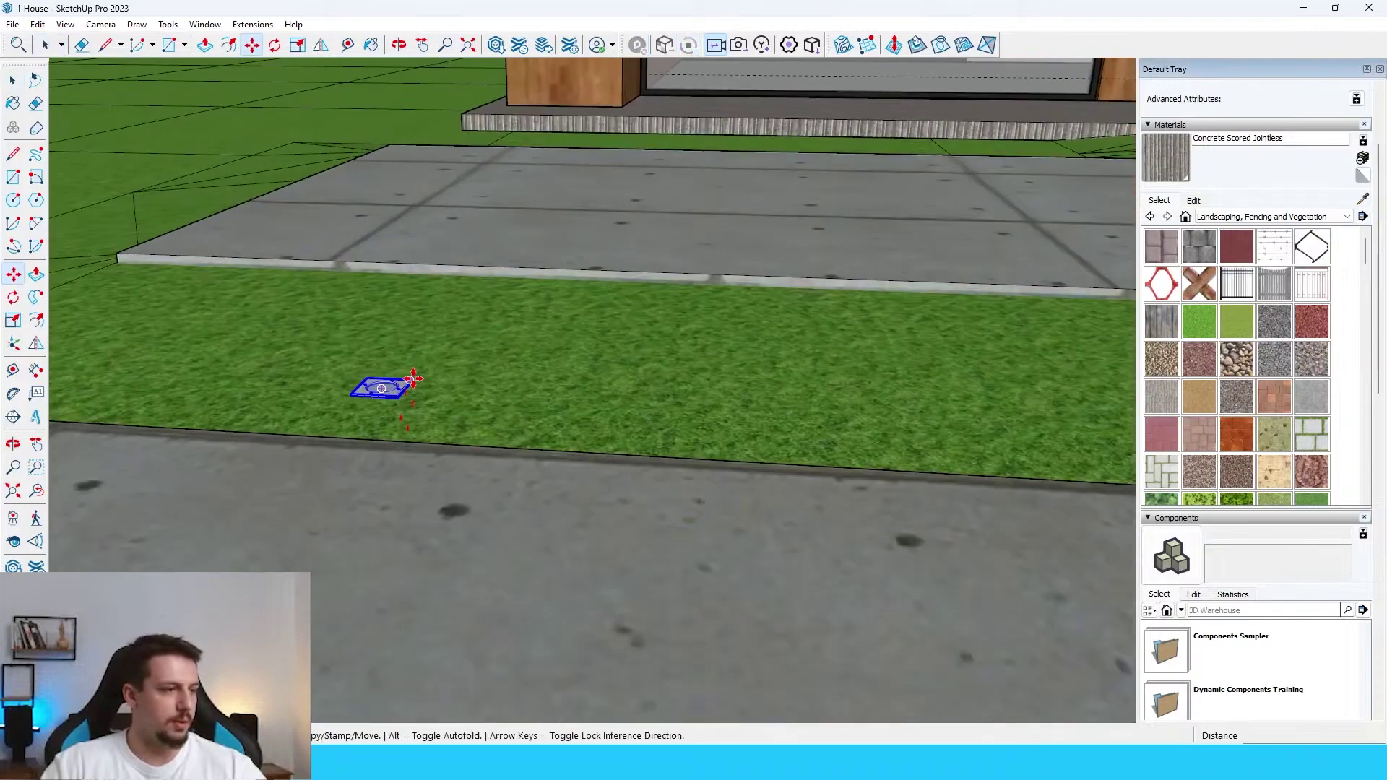
{"action": "key", "text": "s"}
{"action": "left_click_drag", "start_coordinate": [410, 379], "coordinate": [445, 377]}
{"action": "scroll", "coordinate": [448, 383], "scroll_direction": "down", "scroll_amount": 4}
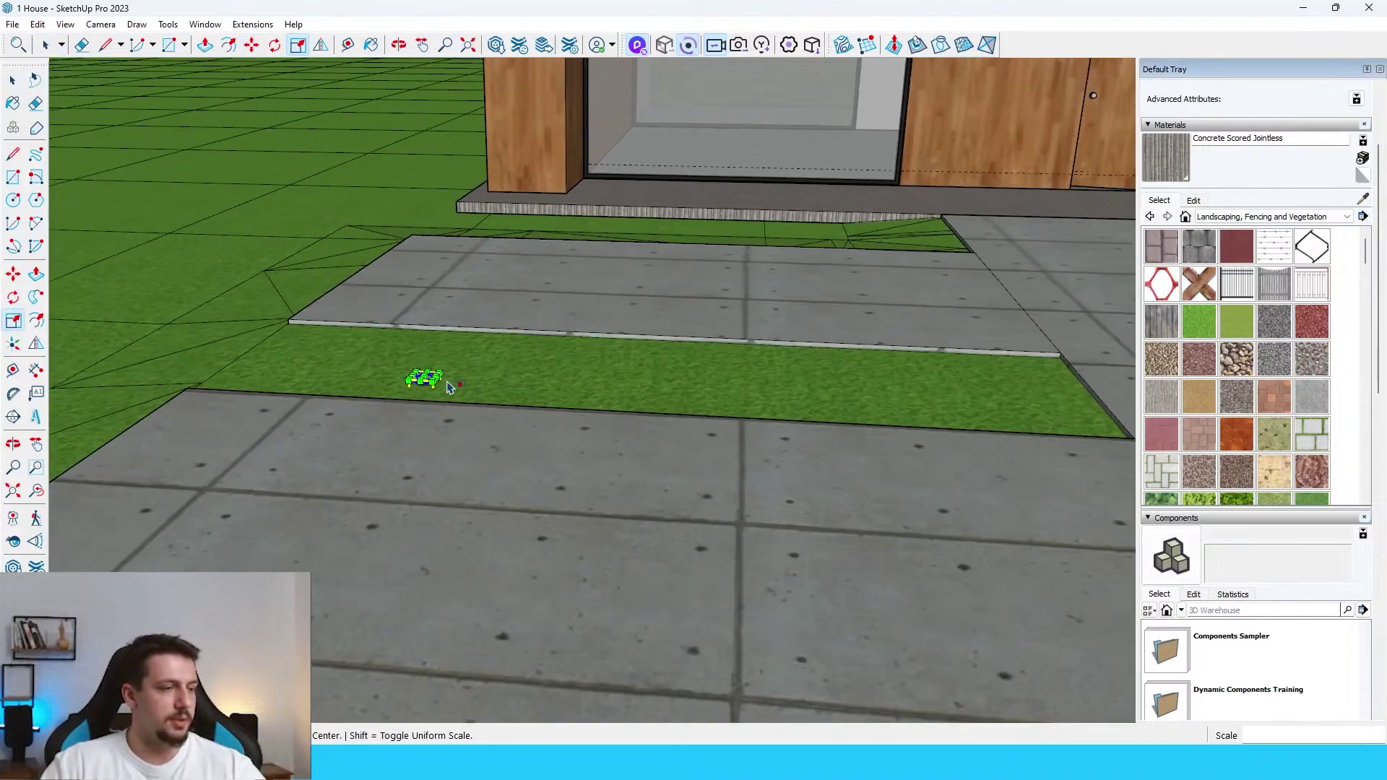
Step: Copy the ground light fixture along the grass strip at about 127 cm spacing, making two evenly spaced copies
{"action": "middle_click_drag", "start_coordinate": [448, 384], "coordinate": [465, 440]}
{"action": "key", "text": "m"}
{"action": "left_click", "coordinate": [458, 427]}
{"action": "key", "text": "ctrl"}
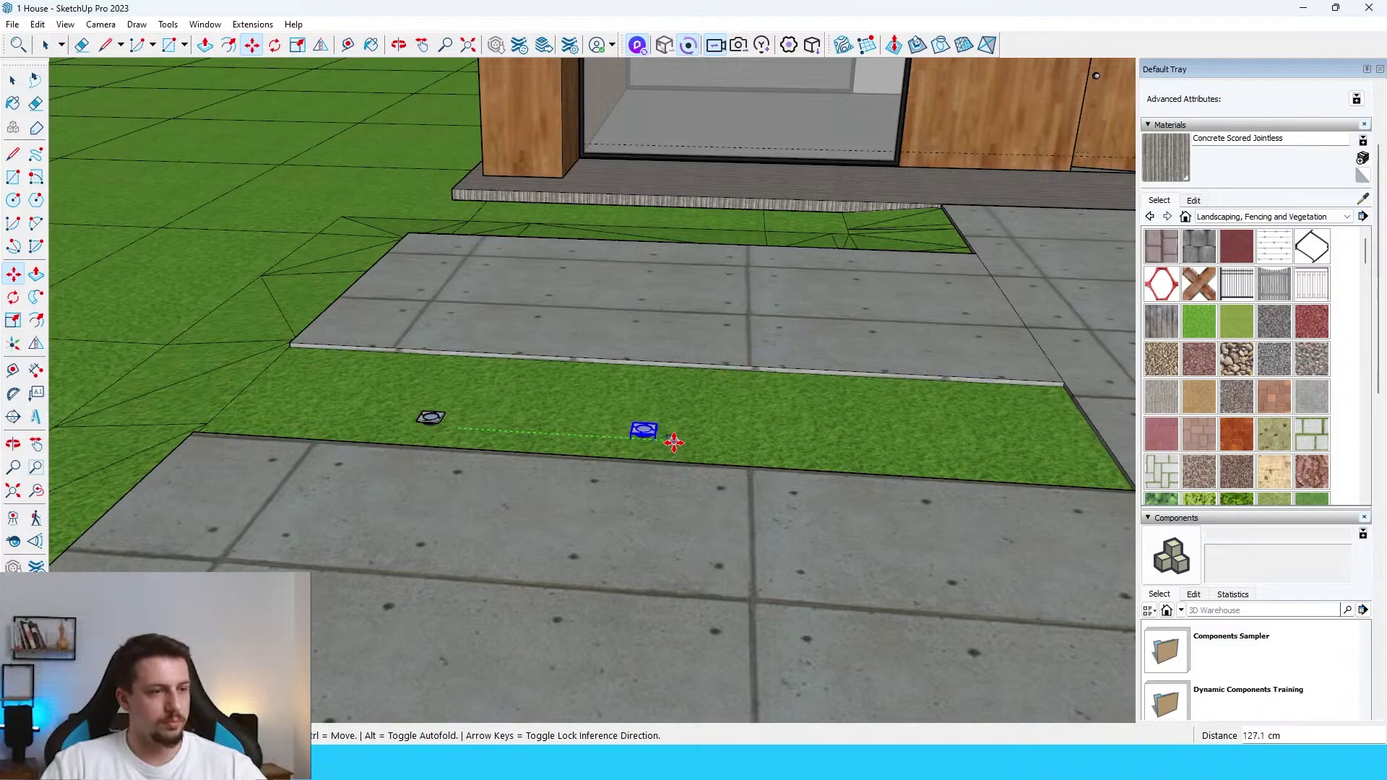
{"action": "left_click", "coordinate": [673, 442]}
{"action": "type", "text": "2x"}
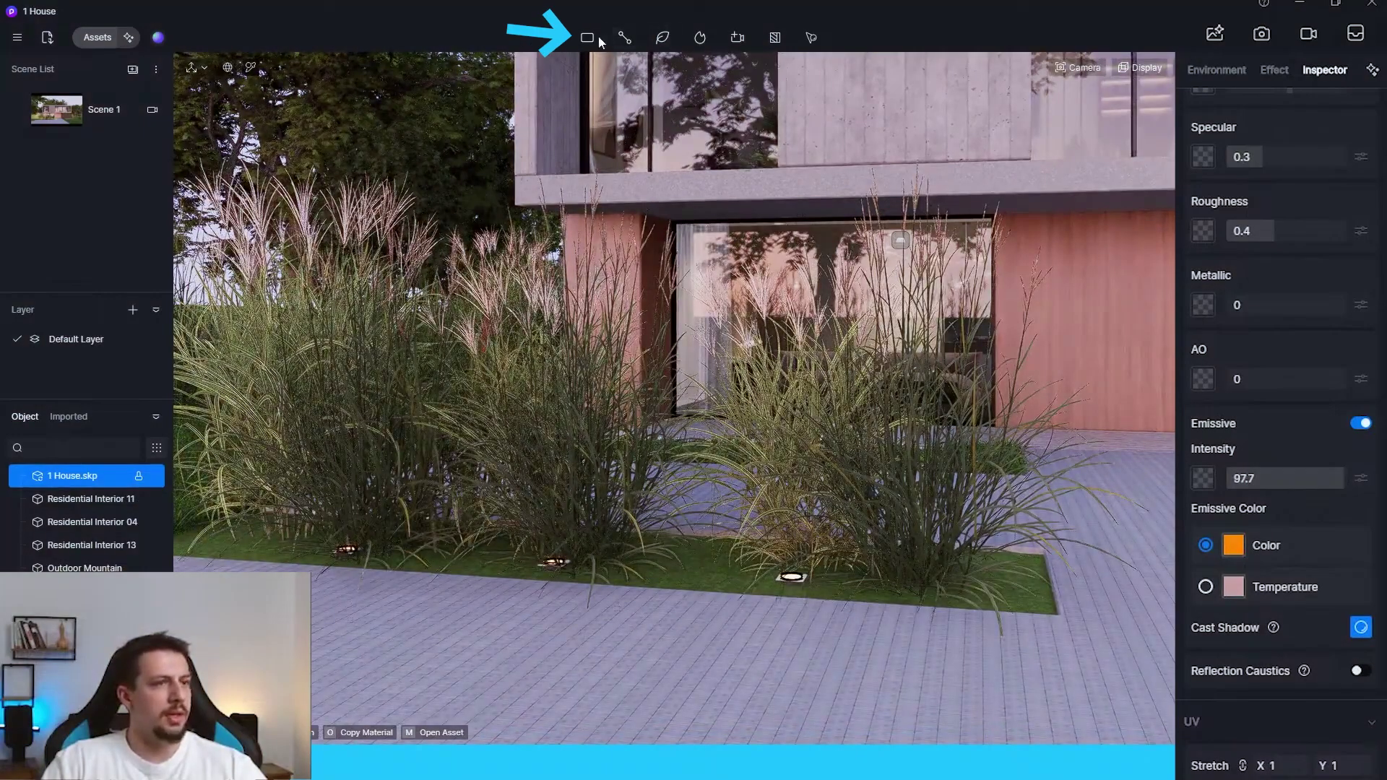
Step: In D5 Render, add a spotlight on the grass-strip fixture nearest the entrance and aim it upward into the plants
{"action": "left_click", "coordinate": [591, 39]}
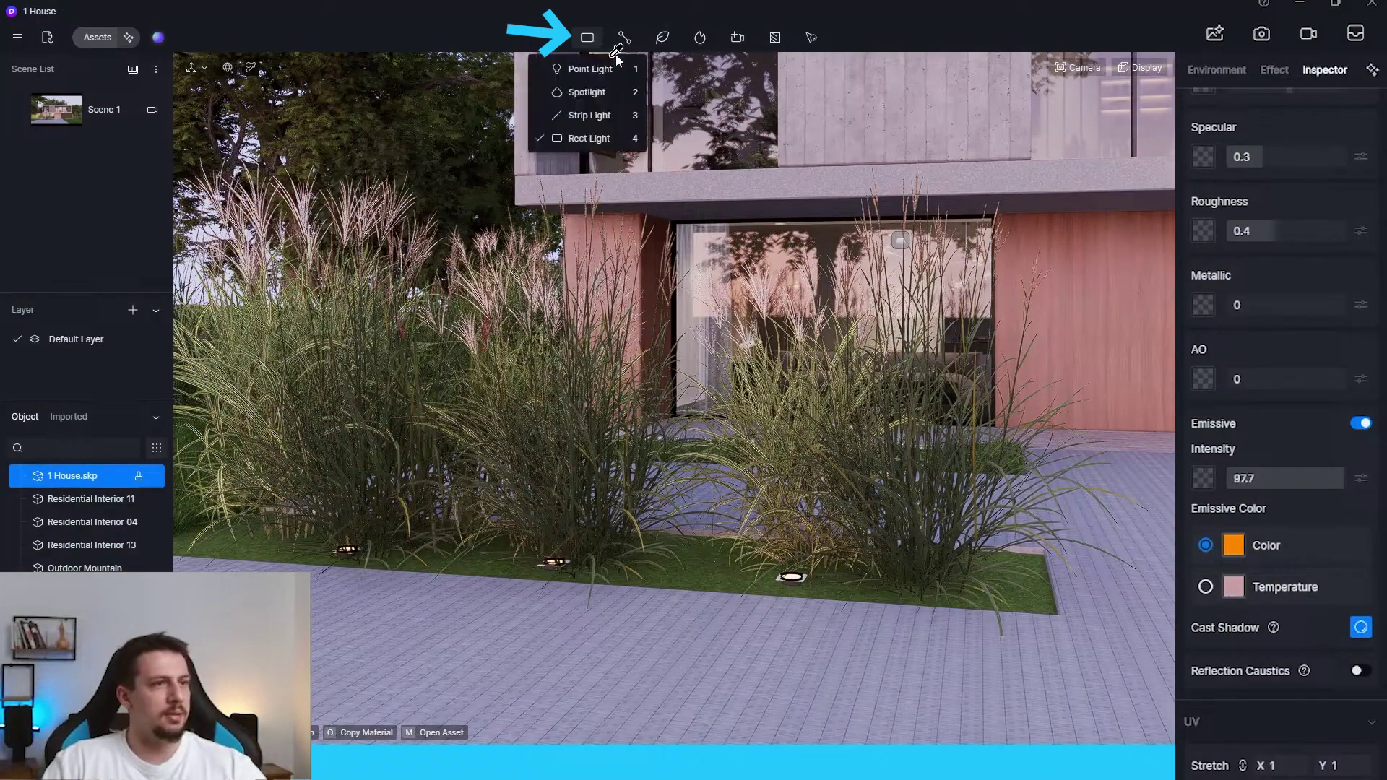
{"action": "left_click", "coordinate": [589, 92]}
{"action": "left_click", "coordinate": [795, 575]}
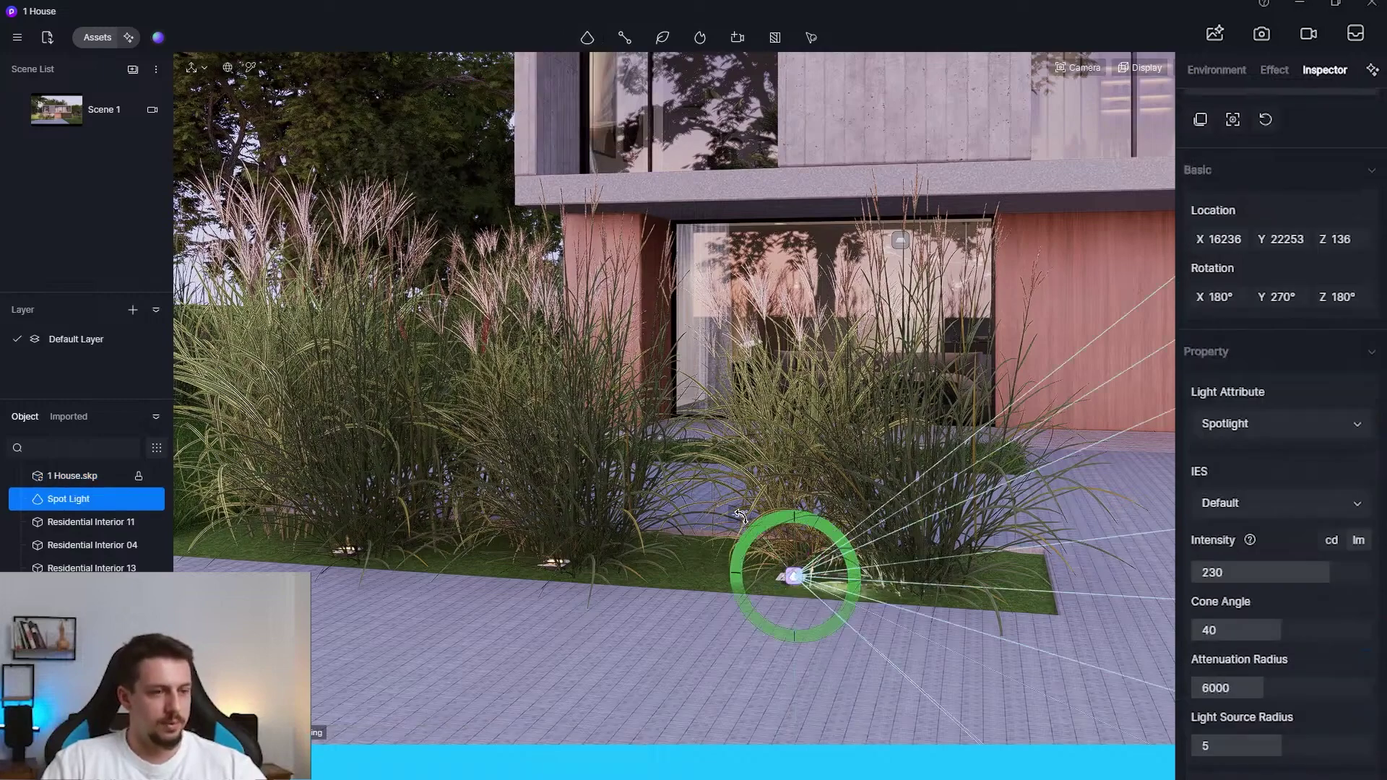
{"action": "left_click_drag", "start_coordinate": [691, 531], "coordinate": [638, 709]}
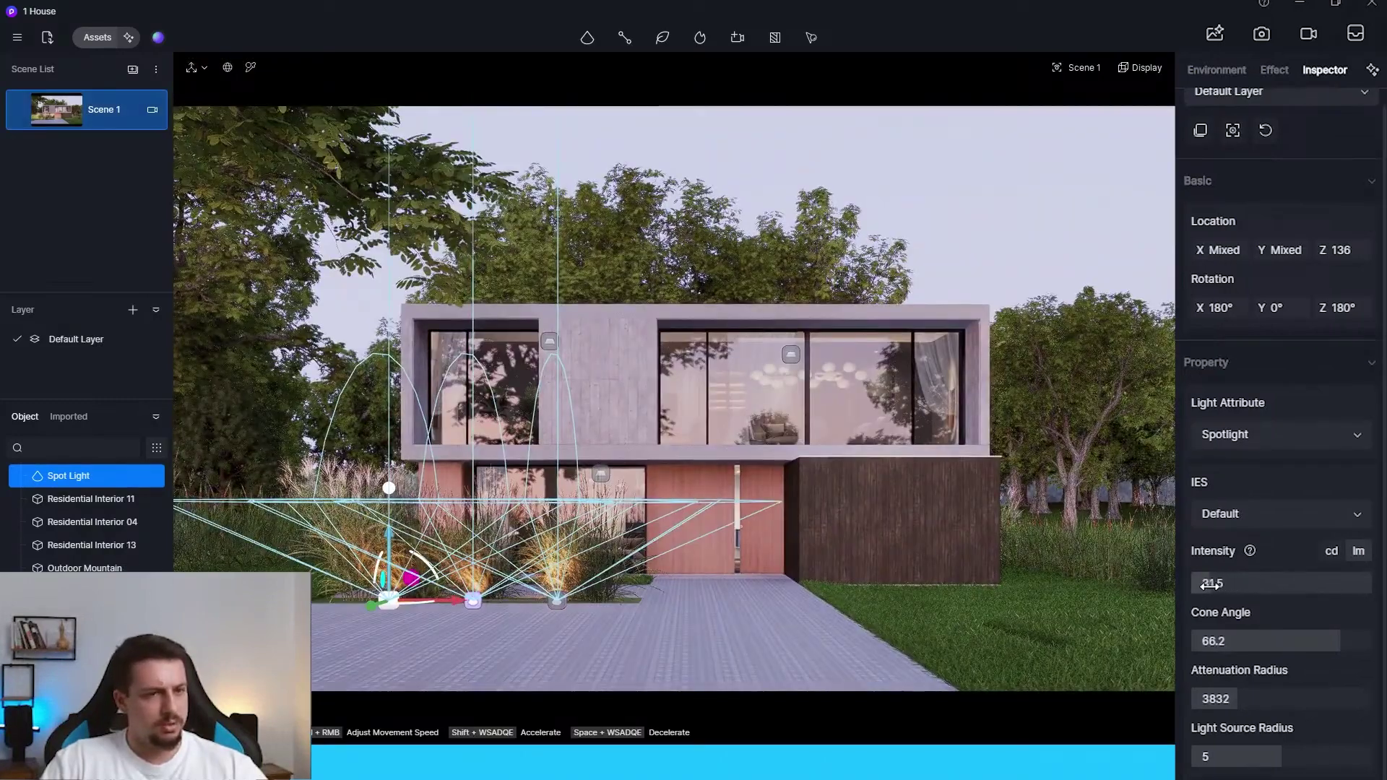
Step: Set the intensity of the three grass-strip spotlights to 57 lm
{"action": "left_click_drag", "start_coordinate": [1211, 585], "coordinate": [1208, 585]}
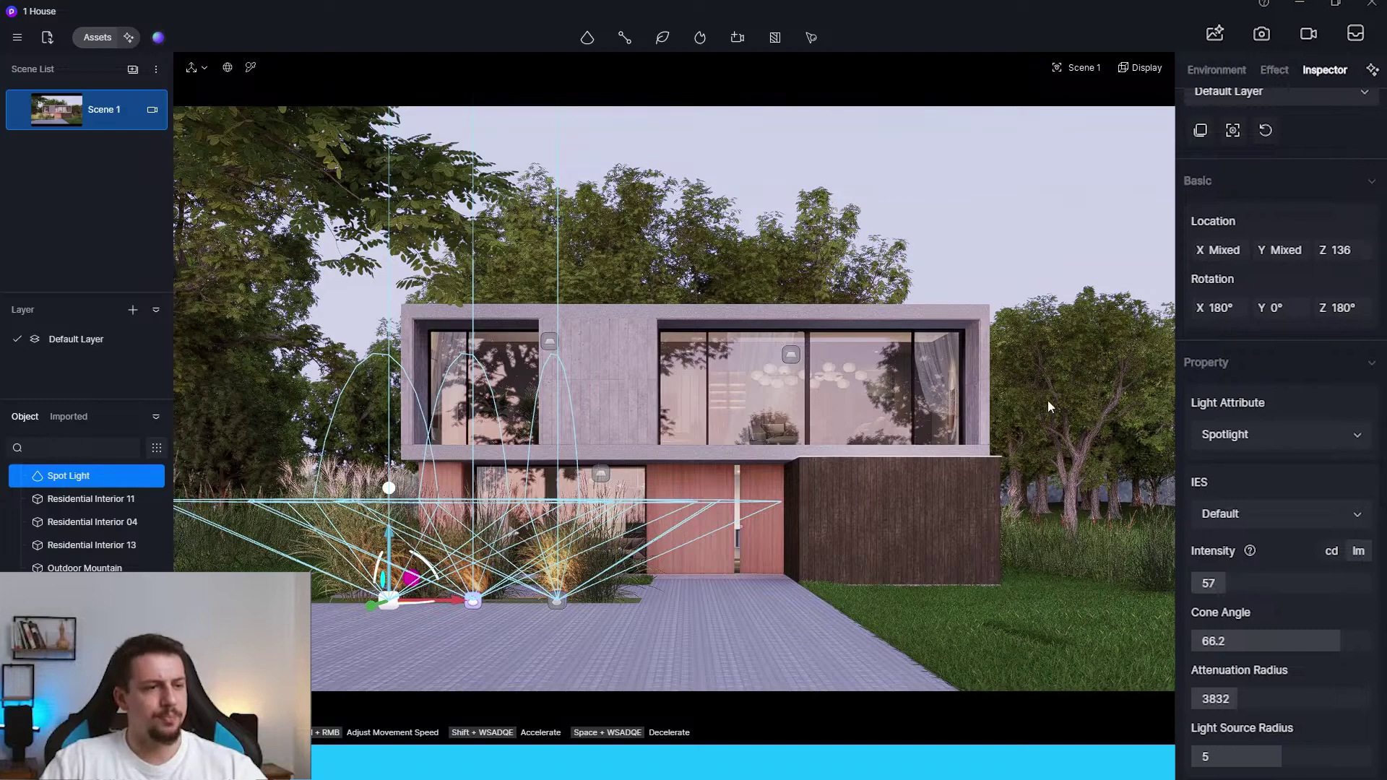
{"action": "left_click", "coordinate": [1064, 256]}
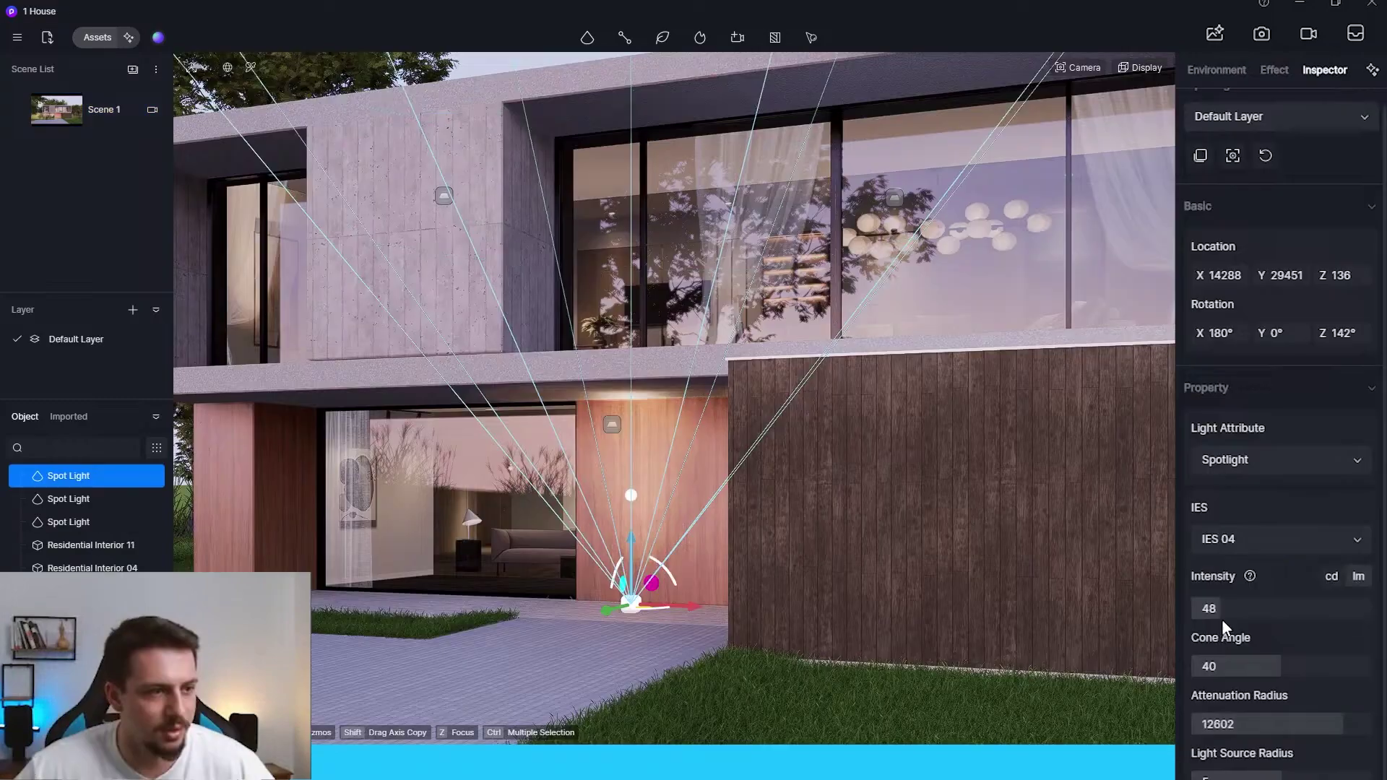
Step: Return to Scene 1 and set the HDR sky's background brightness to 0.06
{"action": "left_click", "coordinate": [64, 123]}
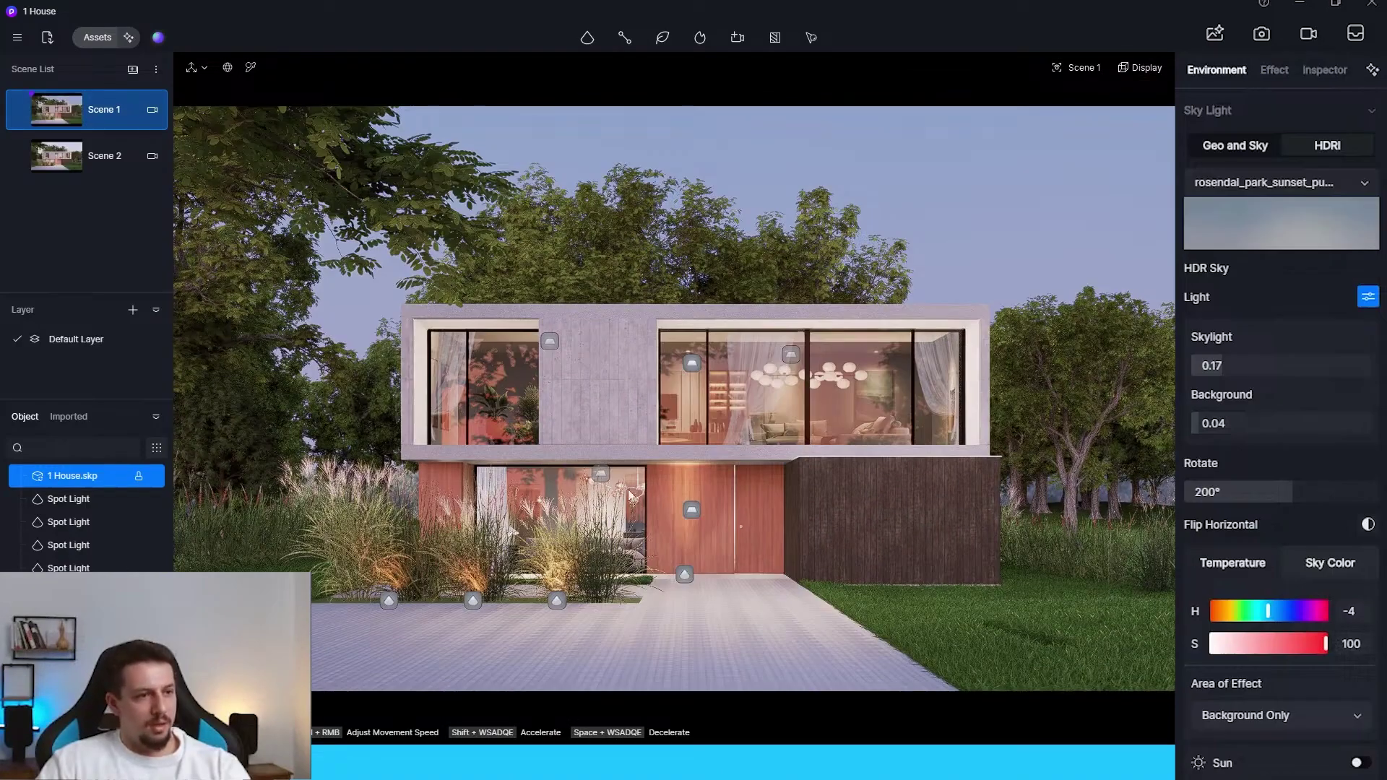
{"action": "left_click_drag", "start_coordinate": [1386, 173], "coordinate": [1004, 259]}
{"action": "left_click_drag", "start_coordinate": [874, 286], "coordinate": [743, 375]}
{"action": "left_click", "coordinate": [1192, 424]}
{"action": "left_click_drag", "start_coordinate": [1192, 424], "coordinate": [1201, 423]}
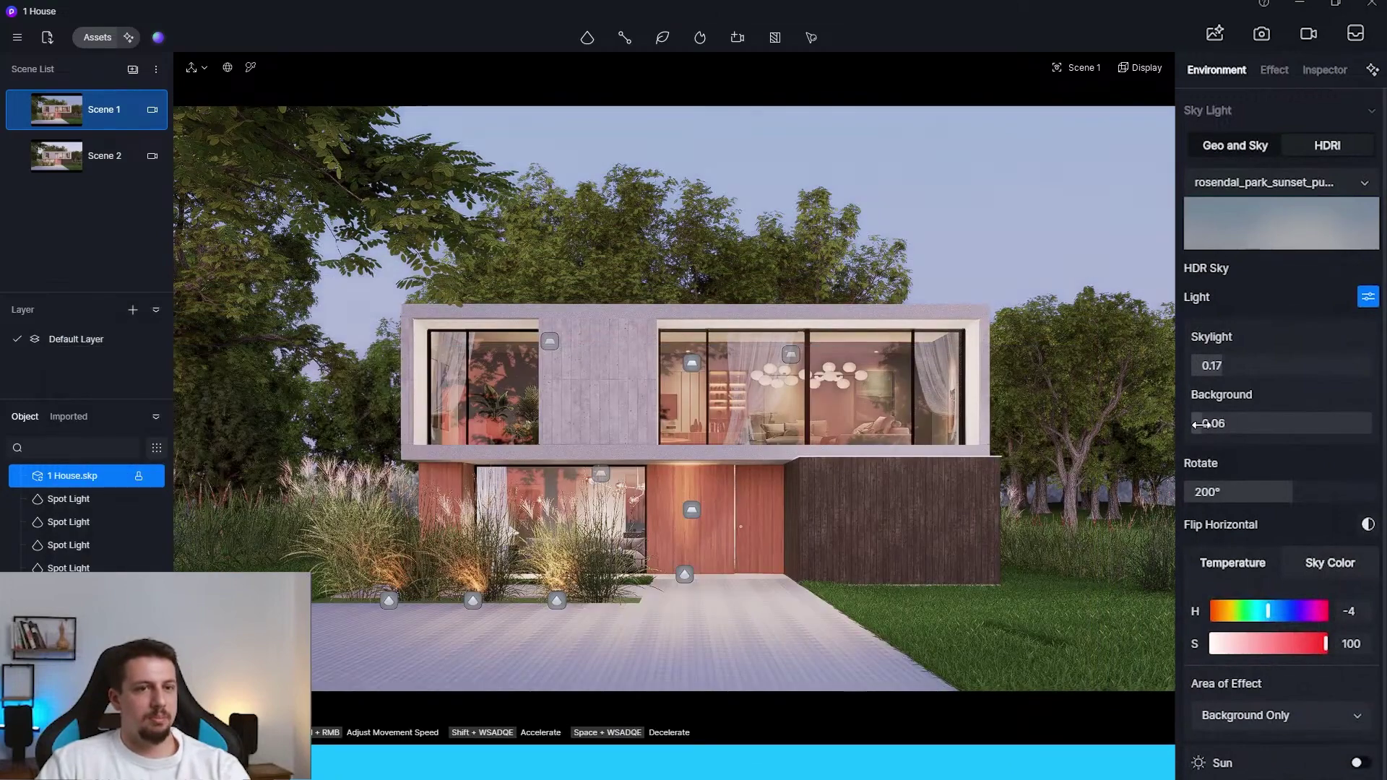
Step: Compare the scene with Reference Image 2.jpg and set the HDRI sky rotation to 115°
{"action": "key", "text": "alt+Tab"}
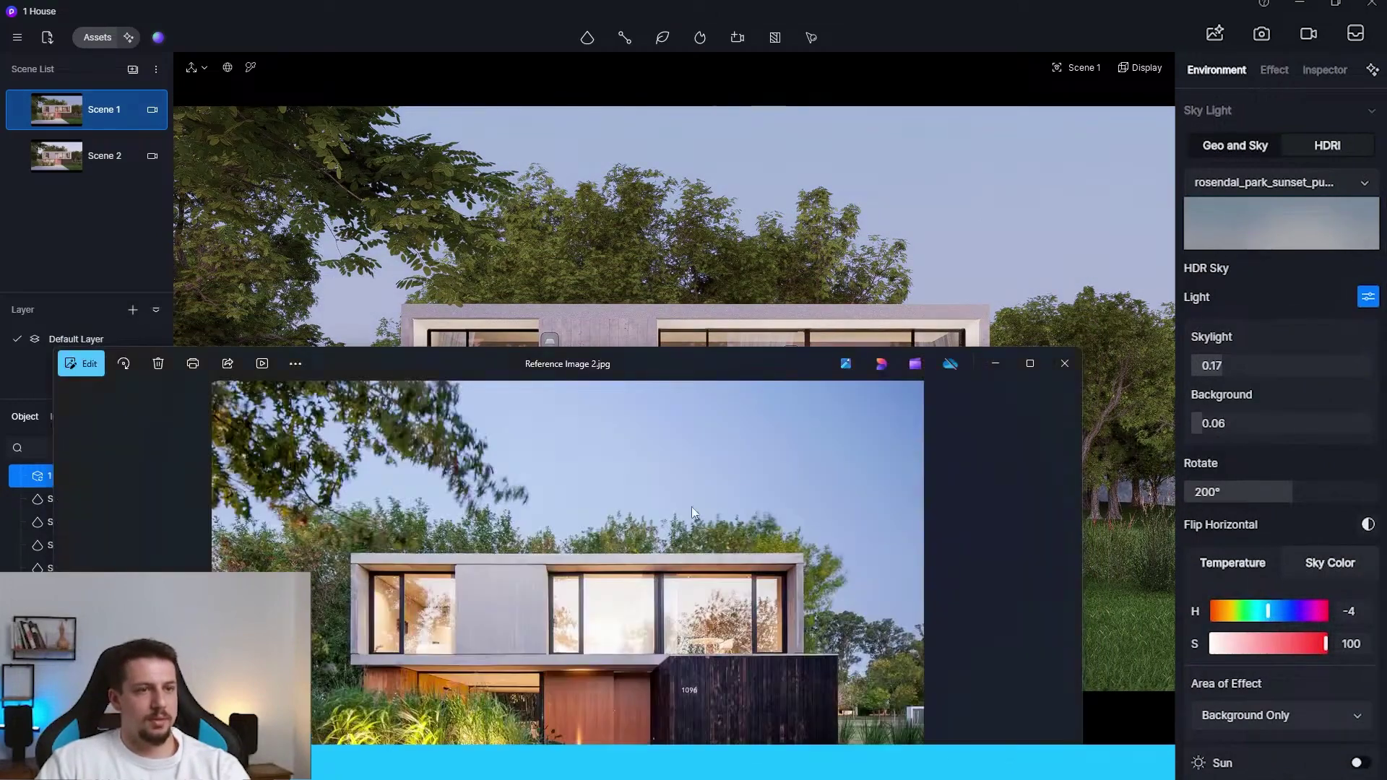
{"action": "left_click_drag", "start_coordinate": [753, 377], "coordinate": [787, 378]}
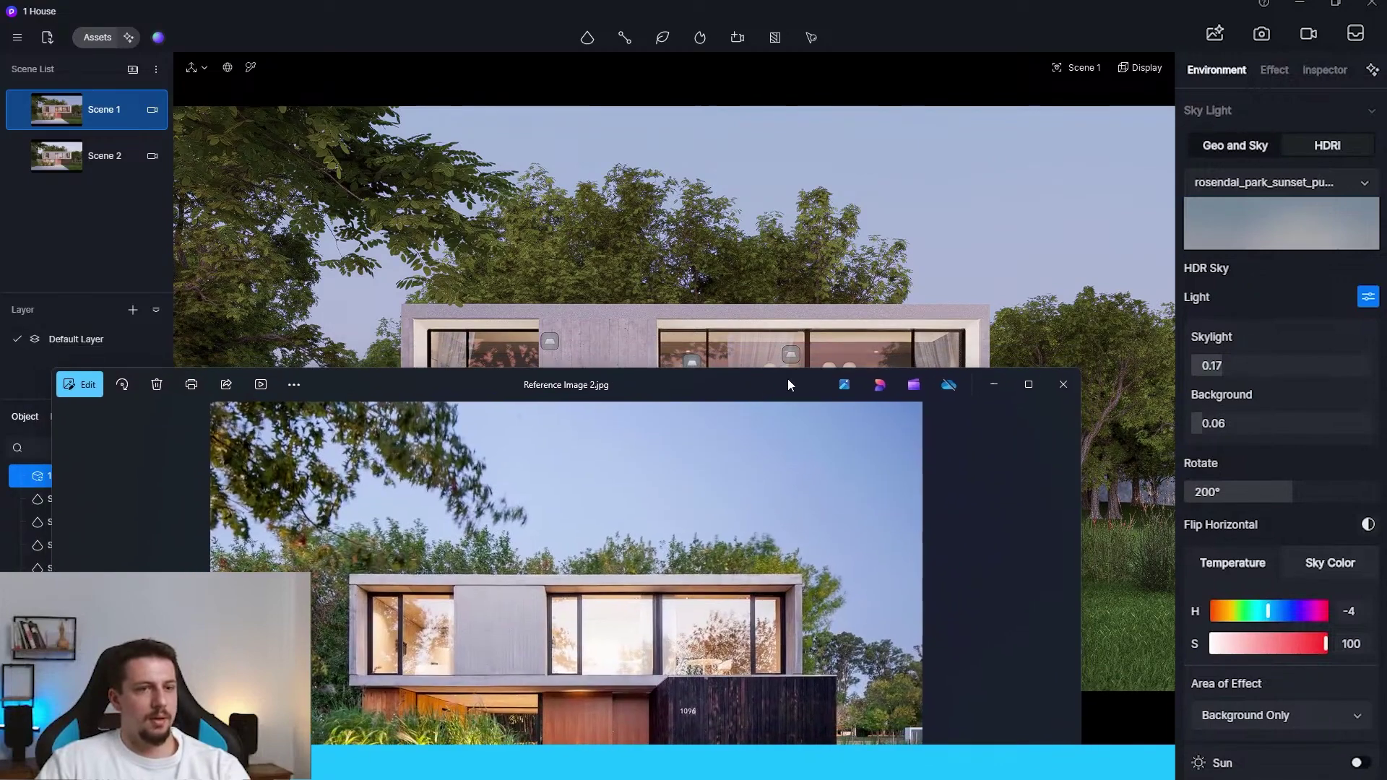
{"action": "left_click", "coordinate": [1298, 494]}
{"action": "left_click_drag", "start_coordinate": [1306, 494], "coordinate": [1247, 498]}
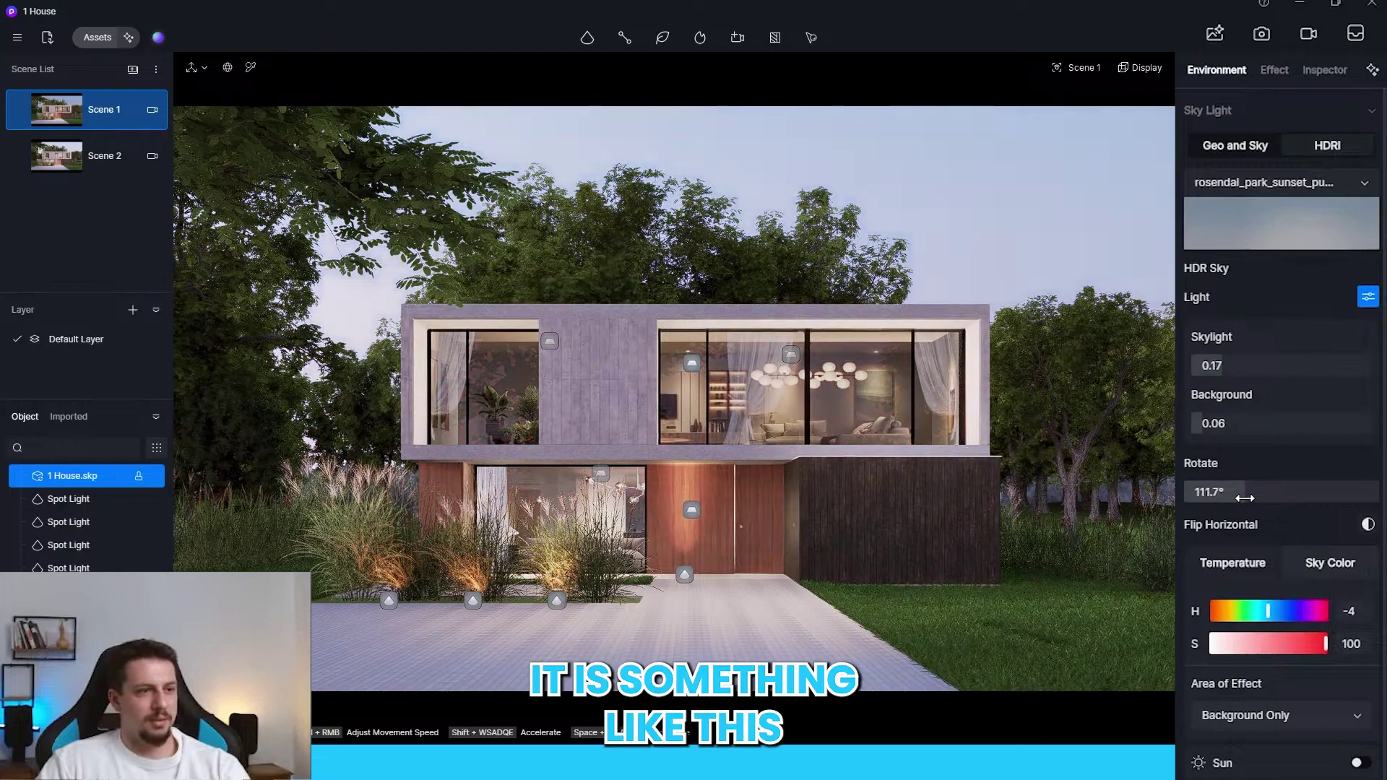
{"action": "left_click_drag", "start_coordinate": [1245, 498], "coordinate": [1247, 498]}
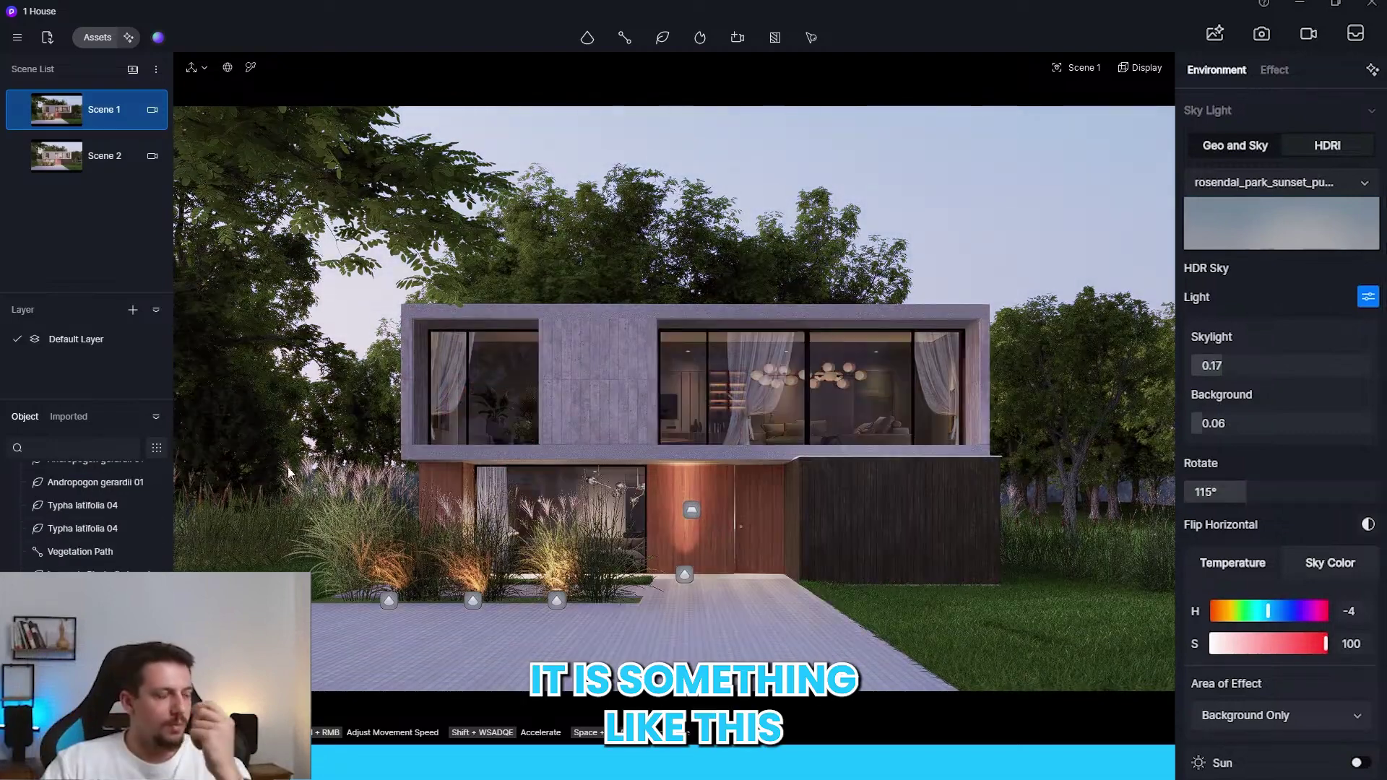
{"action": "scroll", "coordinate": [78, 527], "scroll_direction": "up", "scroll_amount": 5}
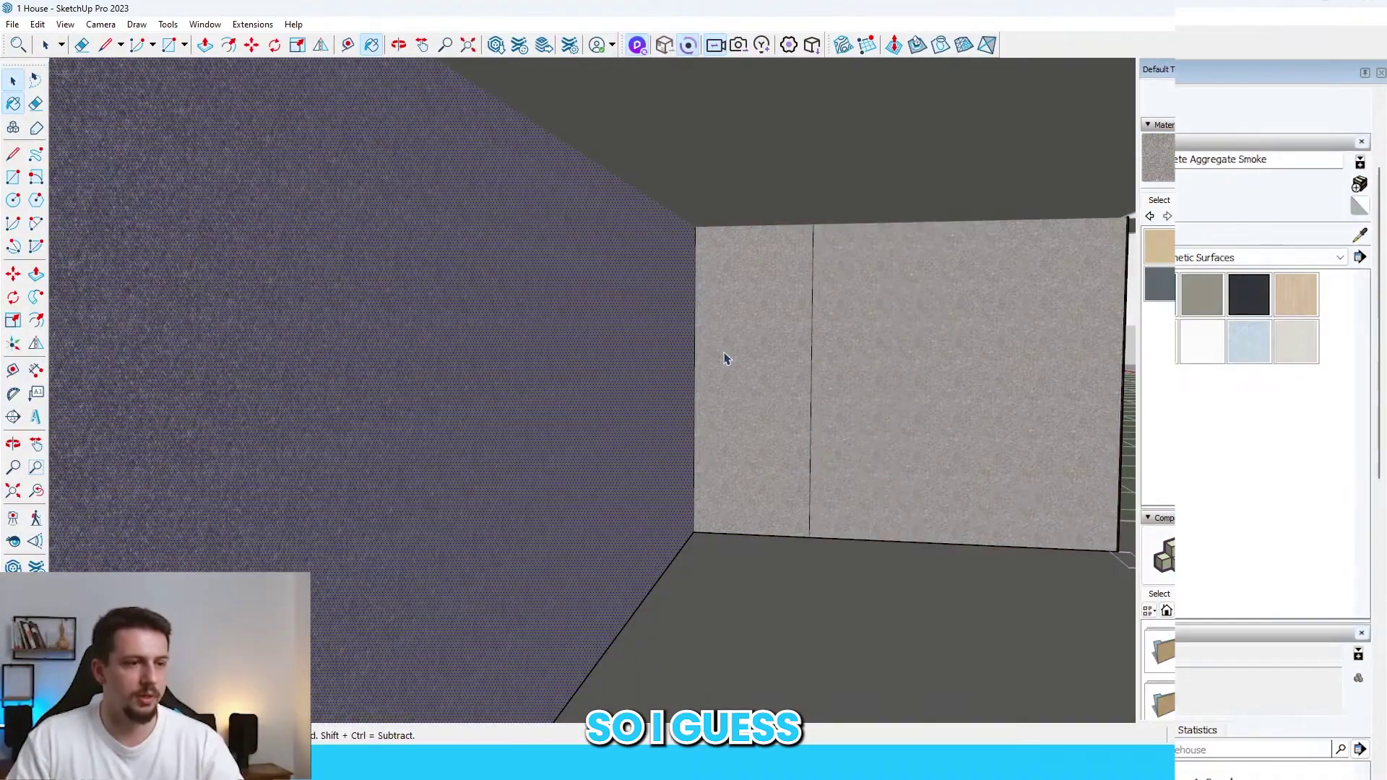
Step: In SketchUp, open 3D Warehouse and search the model library for "living room"
{"action": "scroll", "coordinate": [709, 366], "scroll_direction": "down", "scroll_amount": 10}
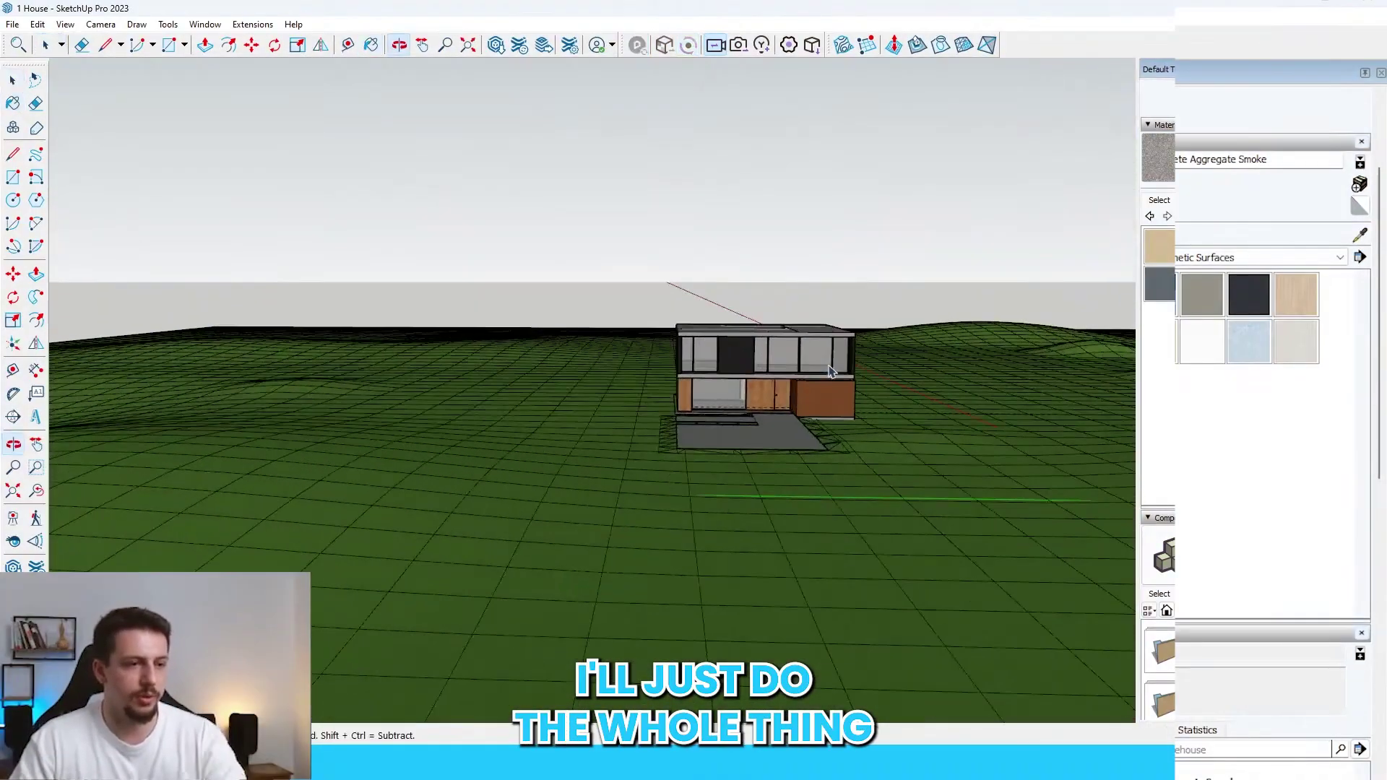
{"action": "scroll", "coordinate": [785, 260], "scroll_direction": "up", "scroll_amount": 10}
{"action": "key", "text": "space"}
{"action": "left_click", "coordinate": [496, 45]}
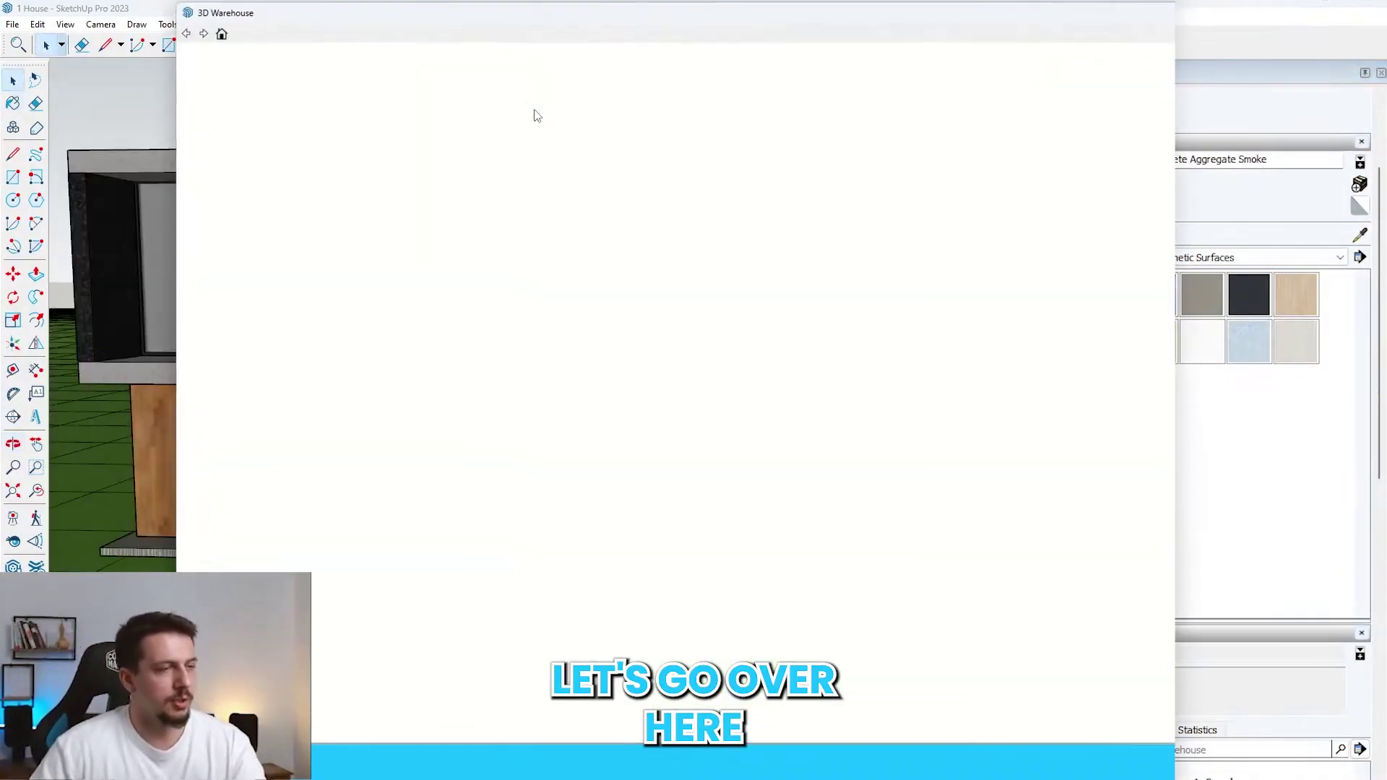
{"action": "triple_click", "coordinate": [521, 74]}
{"action": "type", "text": "livi"}
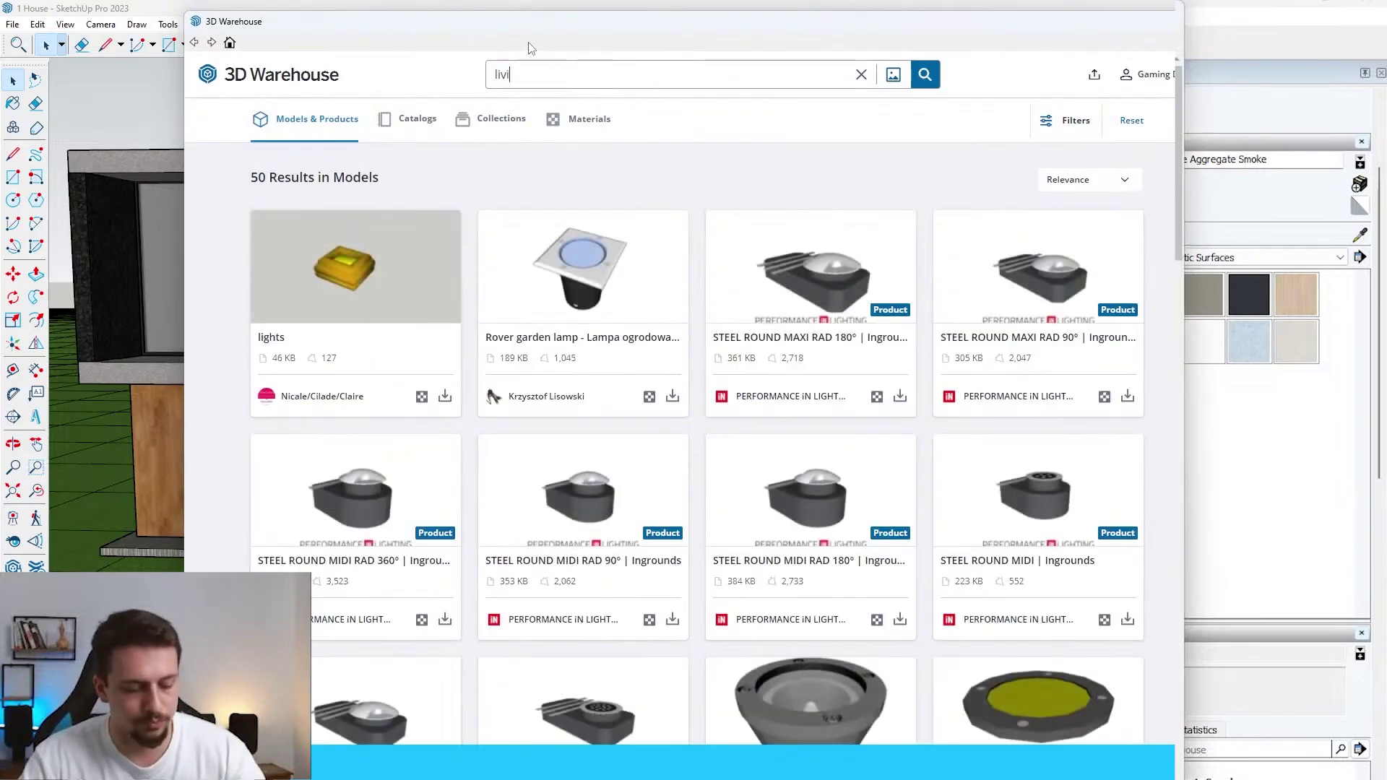
{"action": "type", "text": "ng room"}
{"action": "key", "text": "Return"}
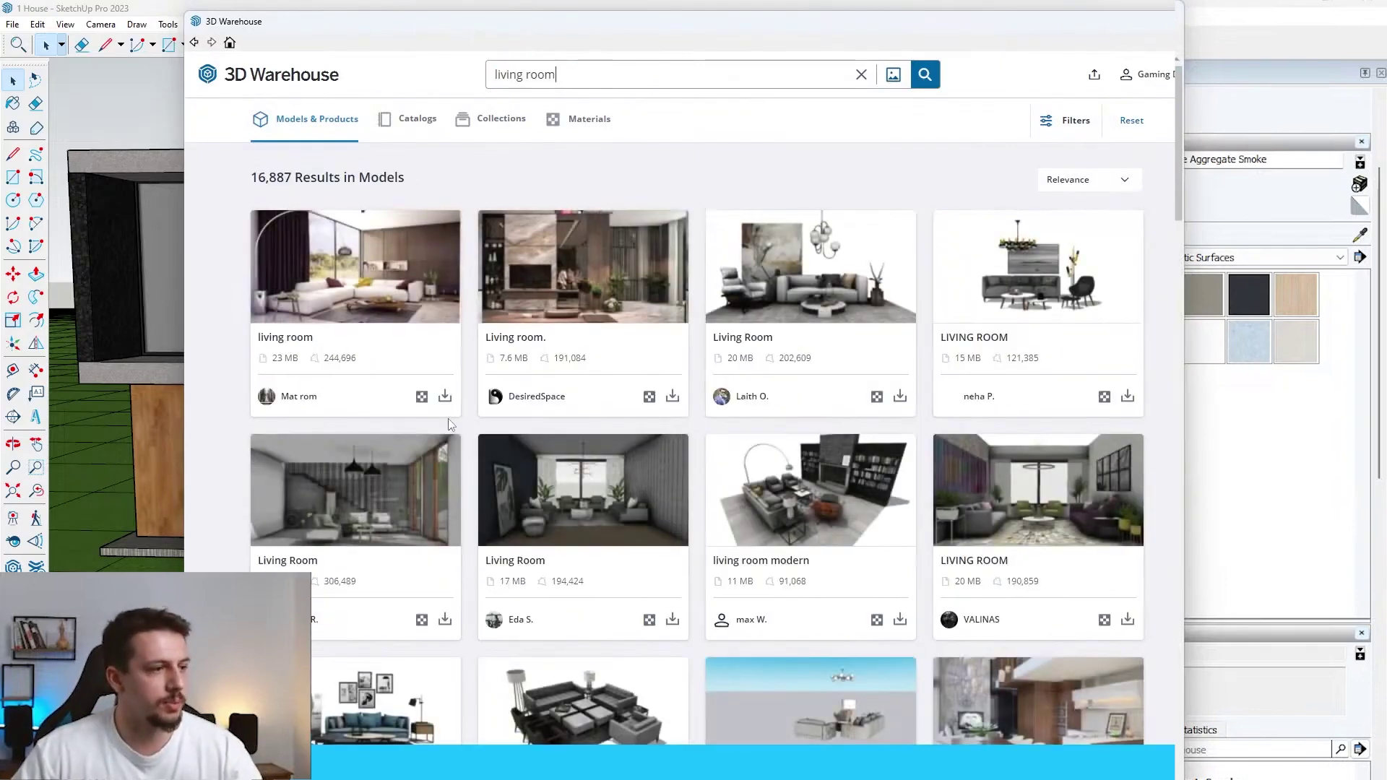
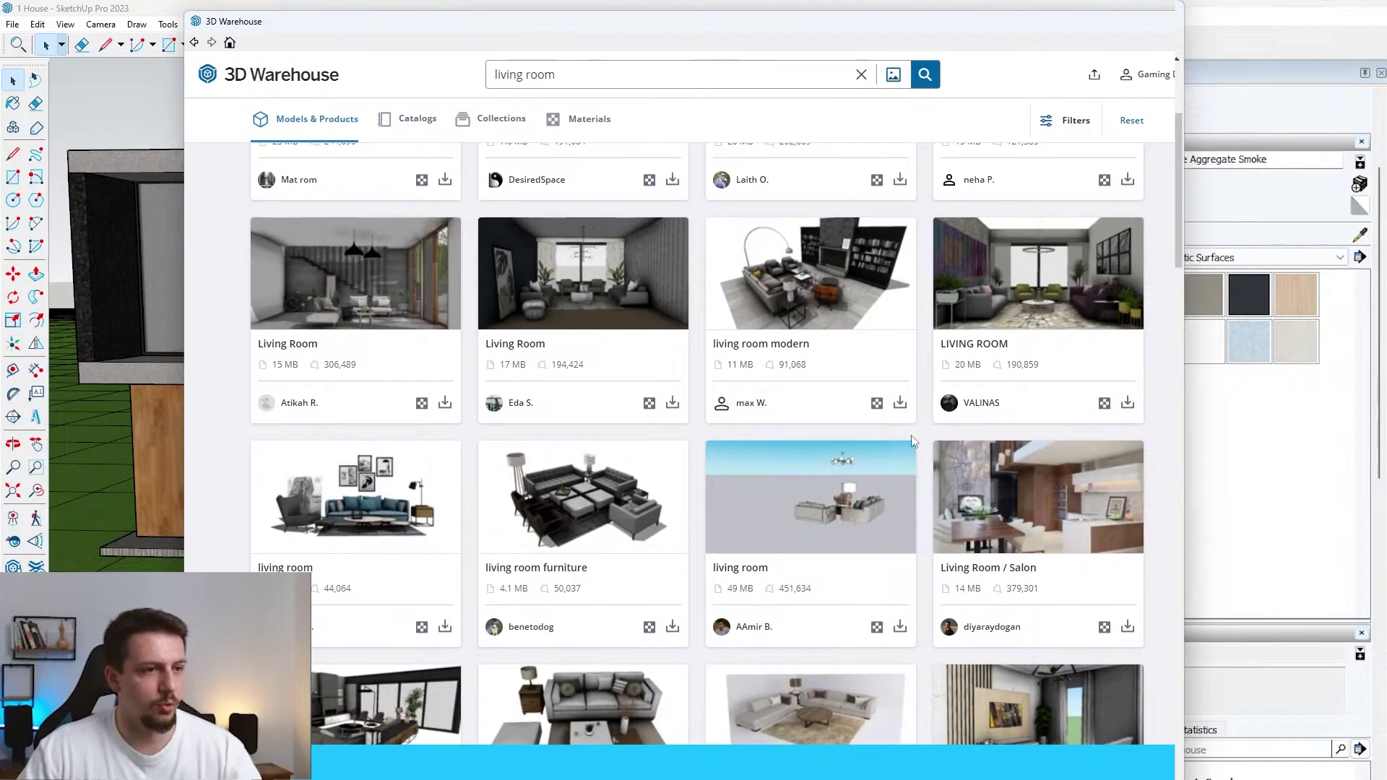
Step: Browse the results and load the "living room modern" model directly into the house model
{"action": "scroll", "coordinate": [456, 499], "scroll_direction": "down", "scroll_amount": 2}
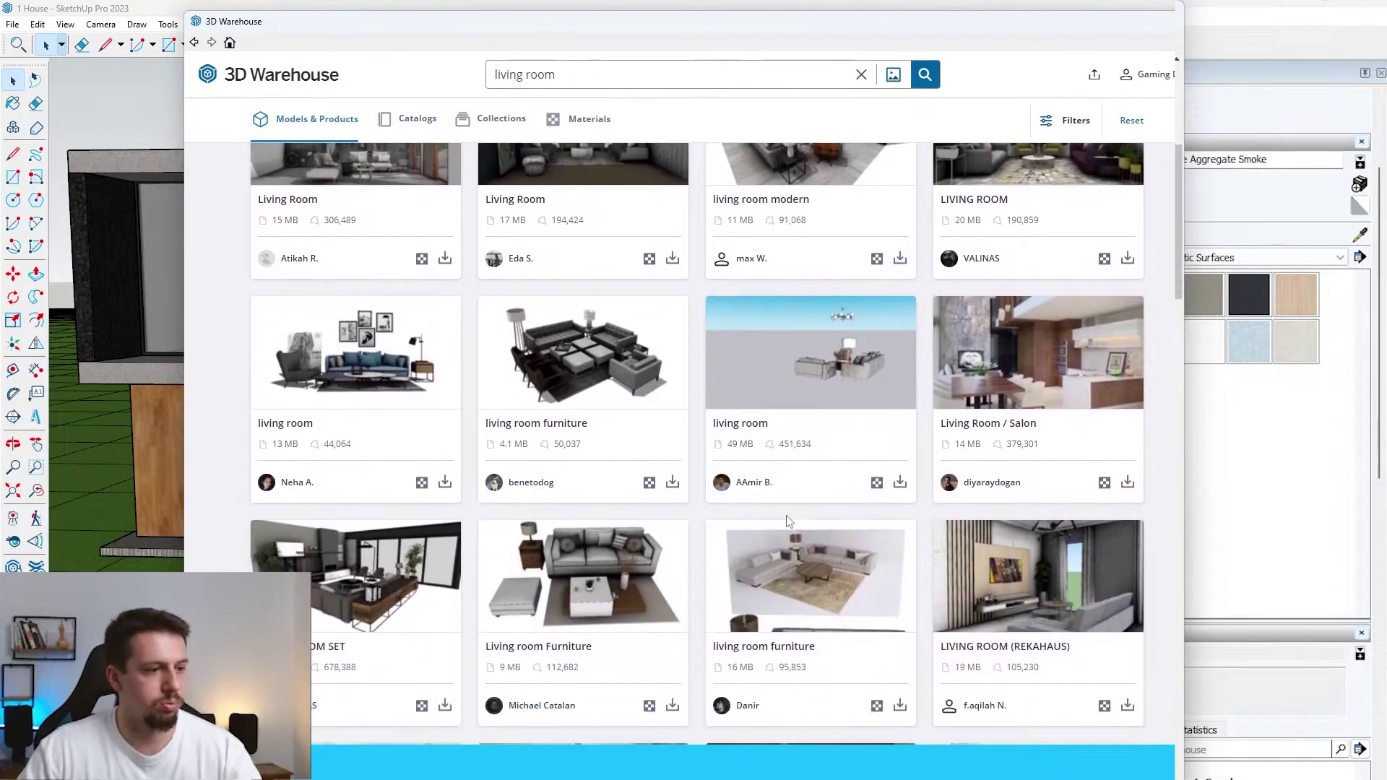
{"action": "scroll", "coordinate": [443, 502], "scroll_direction": "up", "scroll_amount": 2}
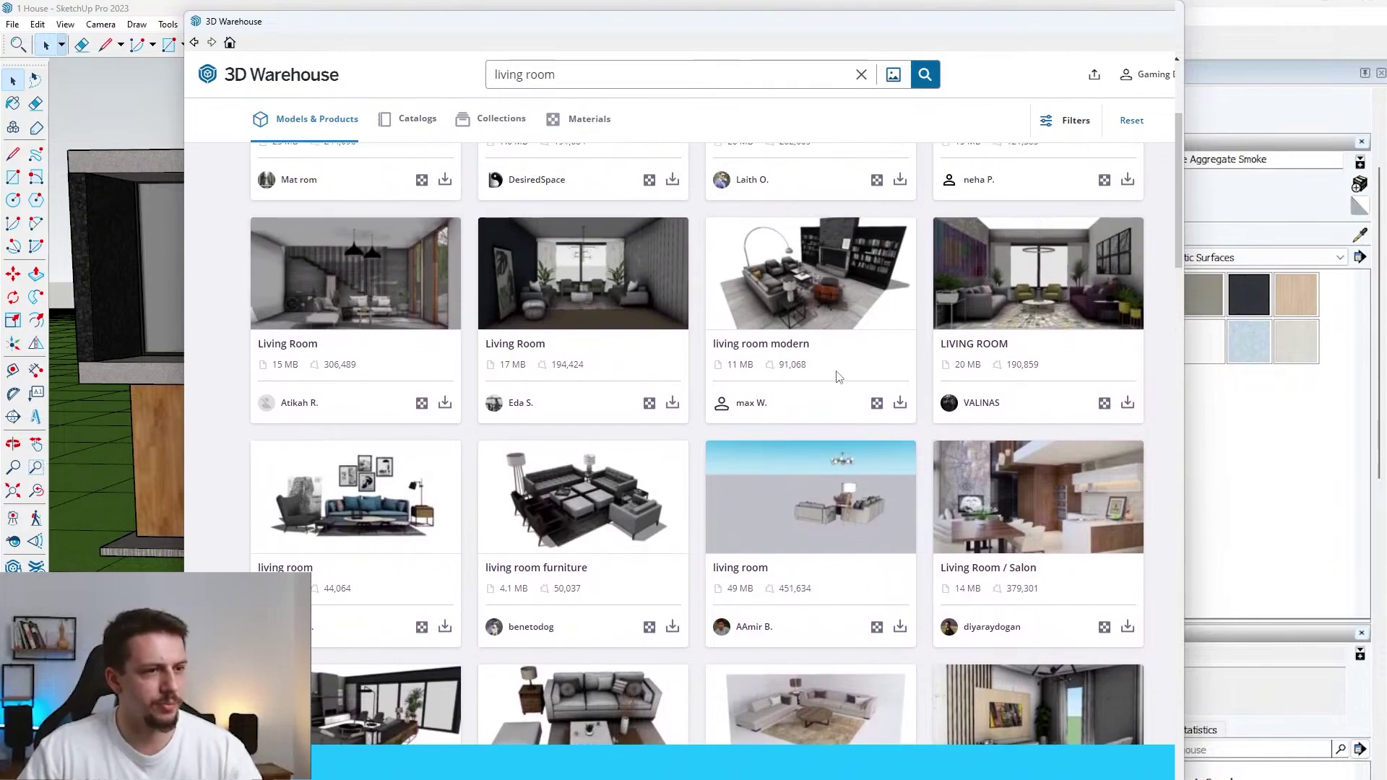
{"action": "left_click", "coordinate": [899, 402]}
{"action": "left_click", "coordinate": [661, 409]}
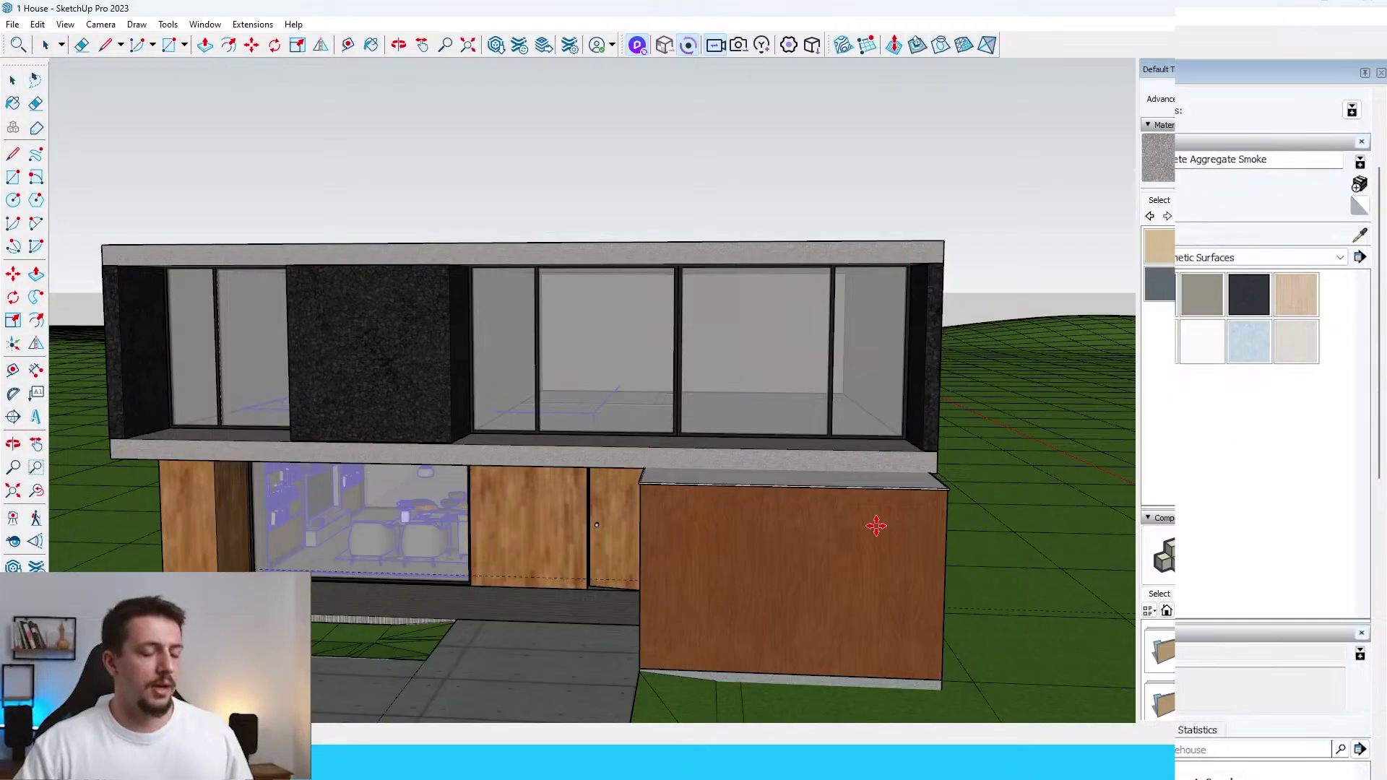
Step: Position the bedroom furniture set in the small upper-floor room beside the solid wall panel, and return to Scene 1 in D5 Render
{"action": "scroll", "coordinate": [876, 527], "scroll_direction": "up", "scroll_amount": 10}
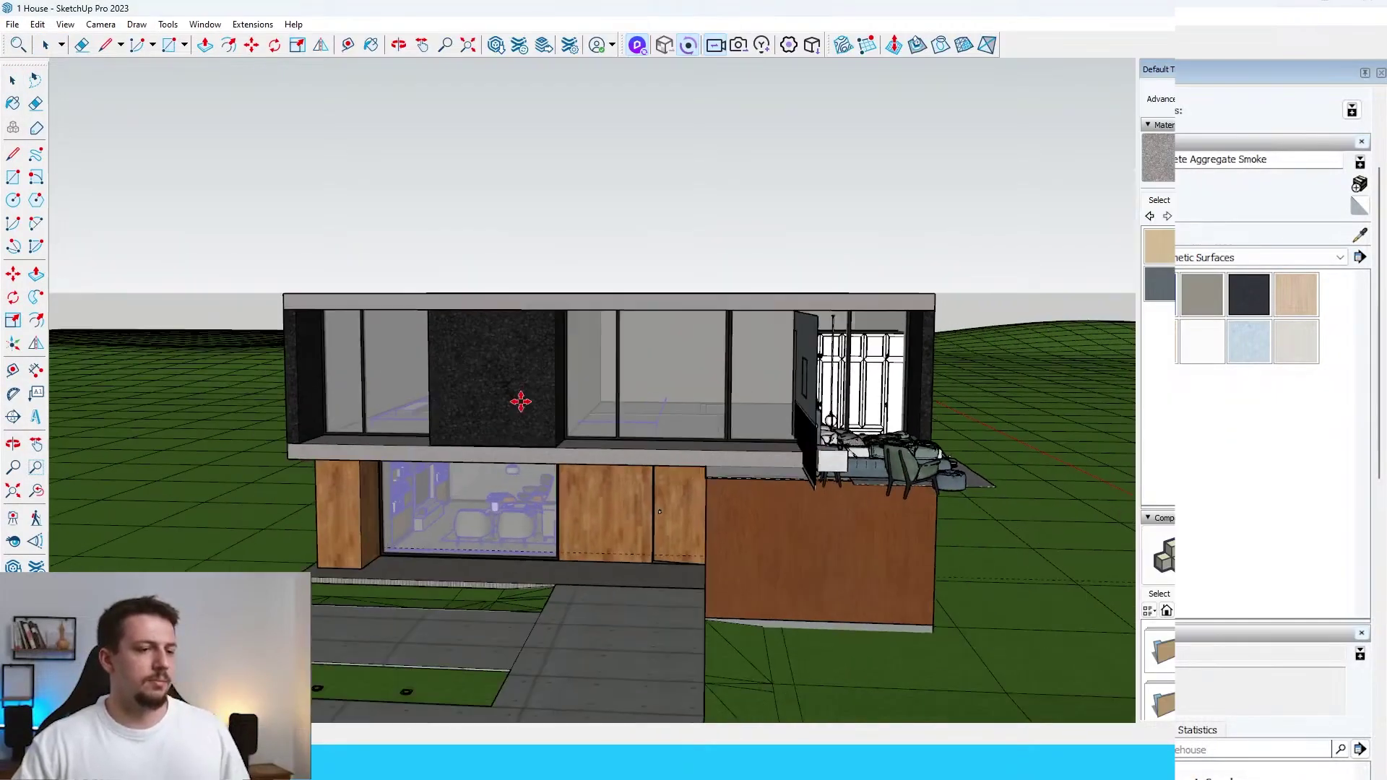
{"action": "scroll", "coordinate": [577, 489], "scroll_direction": "down", "scroll_amount": 6}
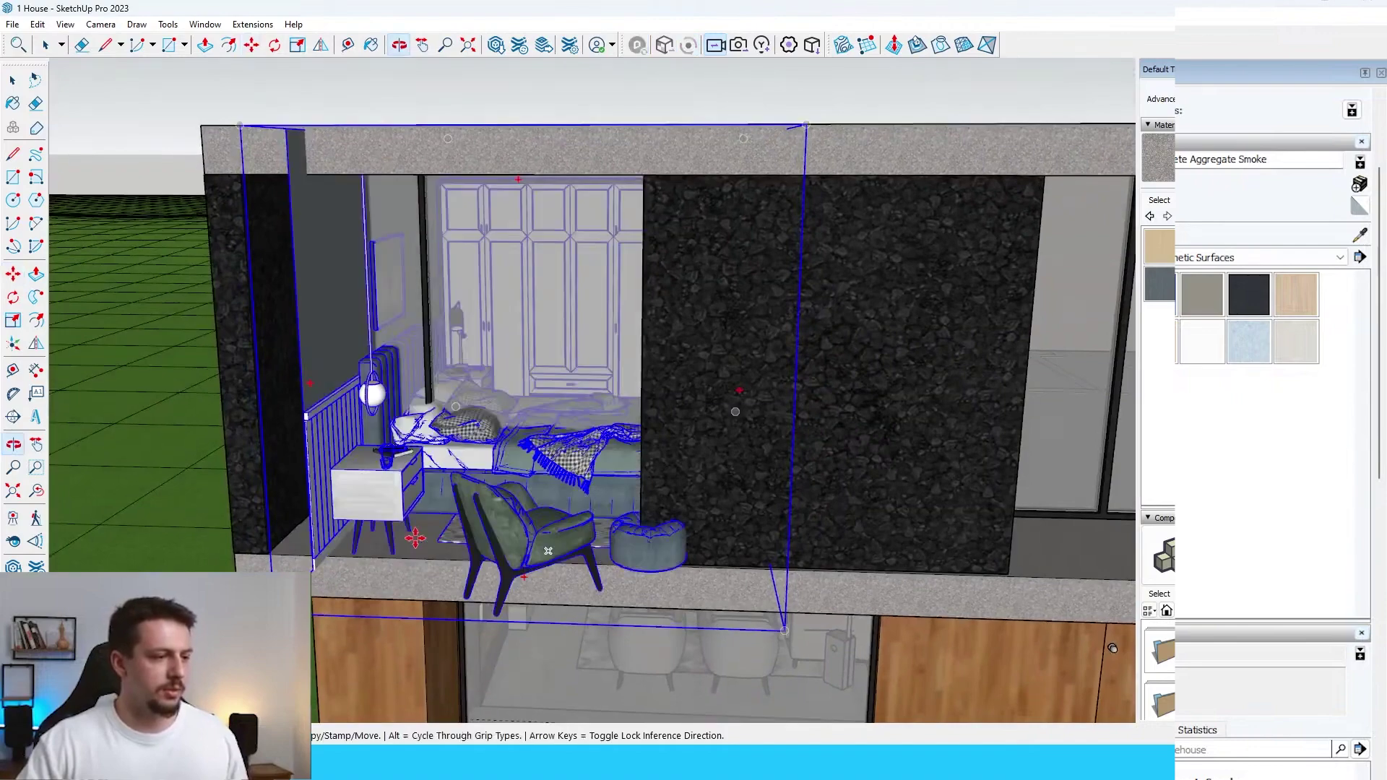
{"action": "left_click", "coordinate": [456, 456]}
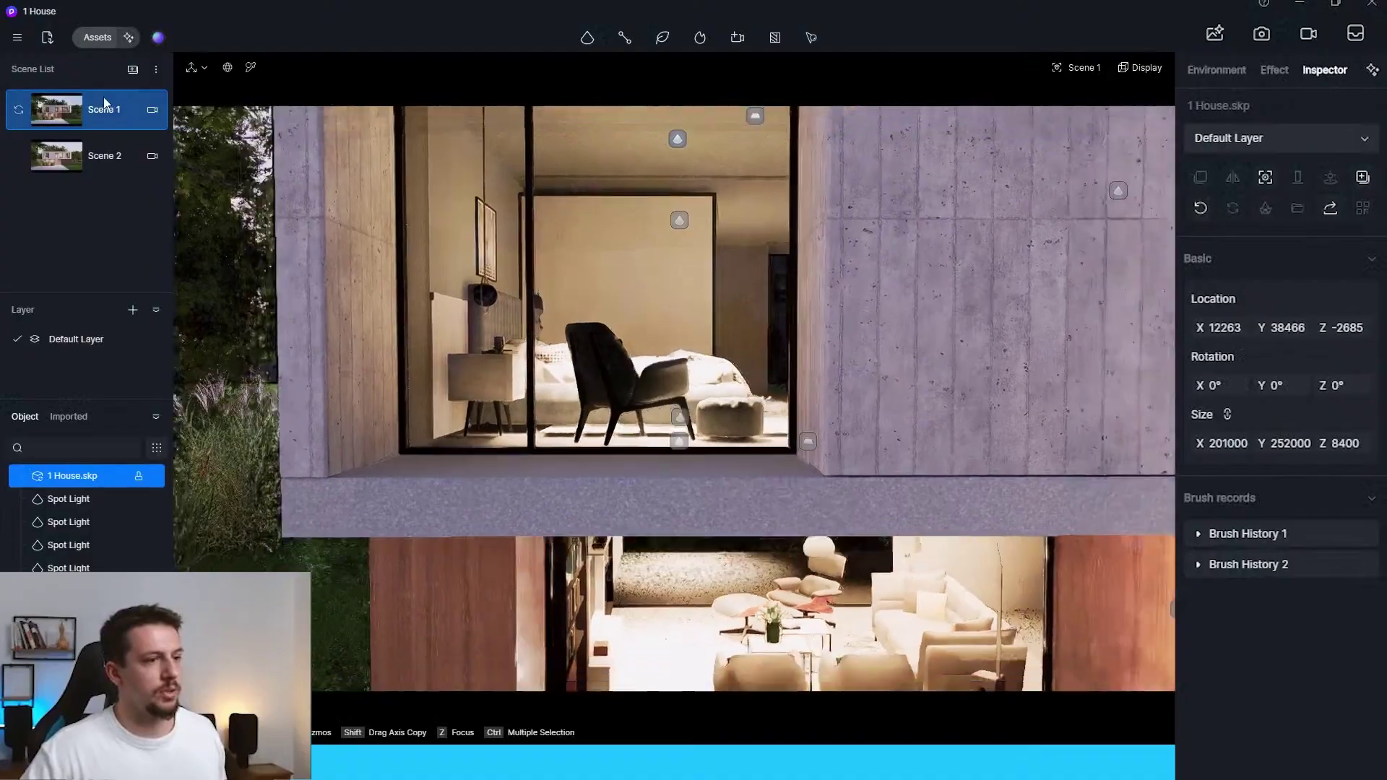
{"action": "left_click", "coordinate": [105, 108]}
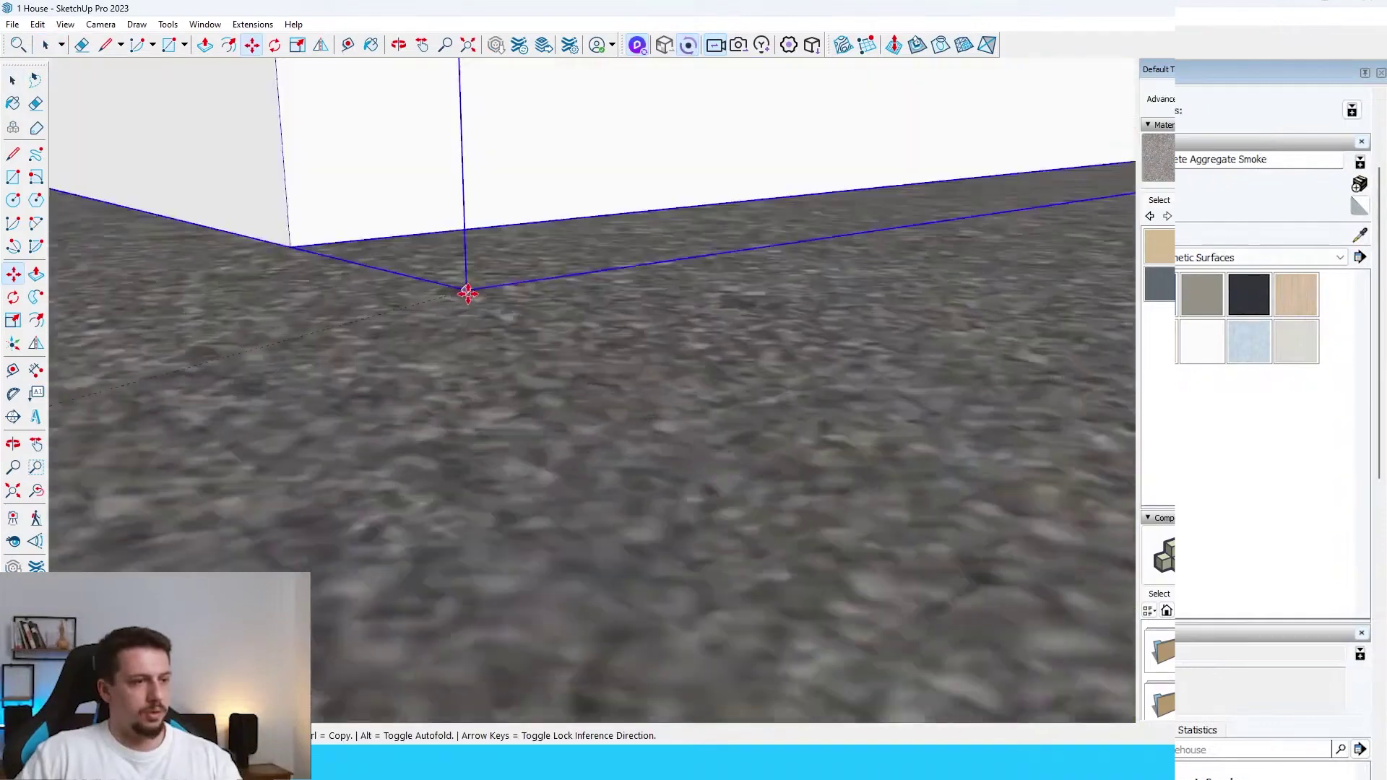
Step: In SketchUp, rotate and move the selected furniture set to fit the large upper-floor room behind the wide windows
{"action": "scroll", "coordinate": [477, 339], "scroll_direction": "up", "scroll_amount": 3}
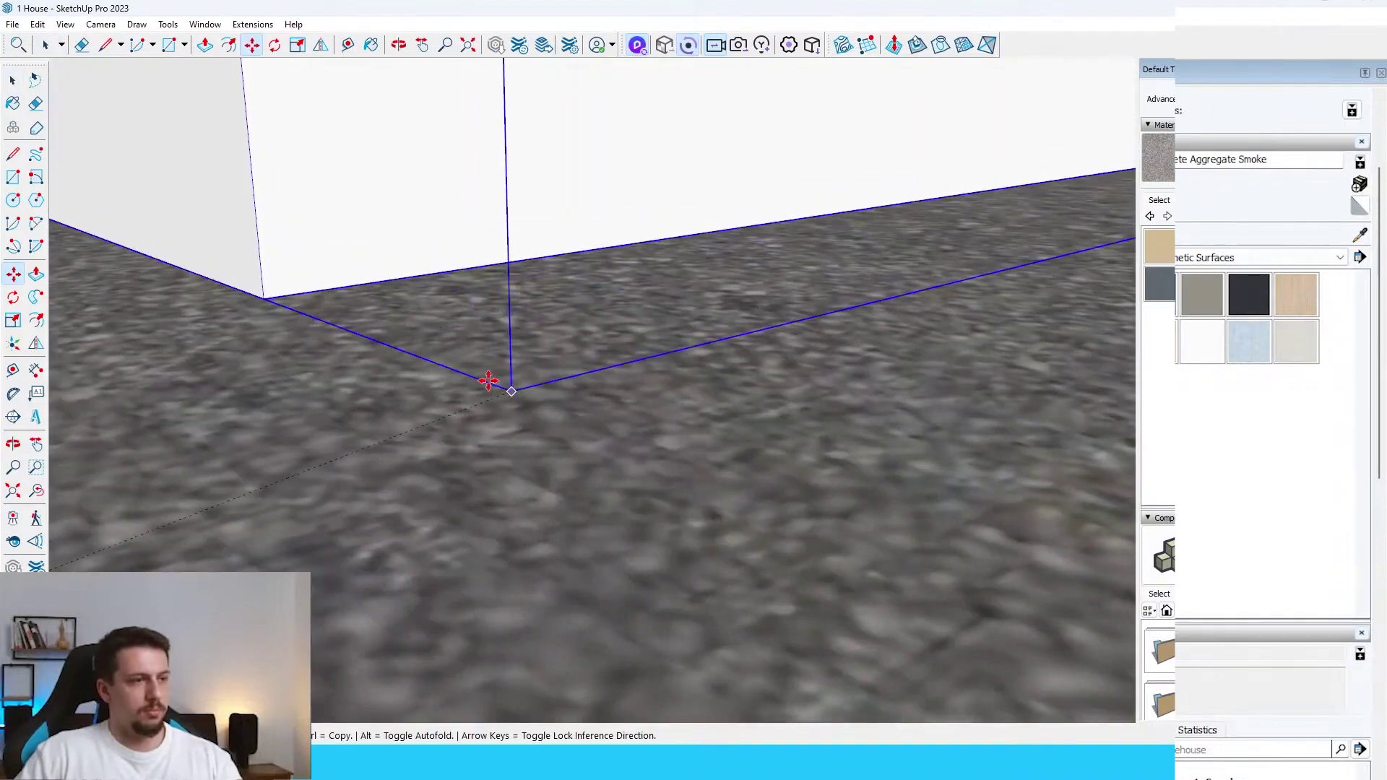
{"action": "scroll", "coordinate": [489, 382], "scroll_direction": "down", "scroll_amount": 10}
{"action": "key", "text": "q"}
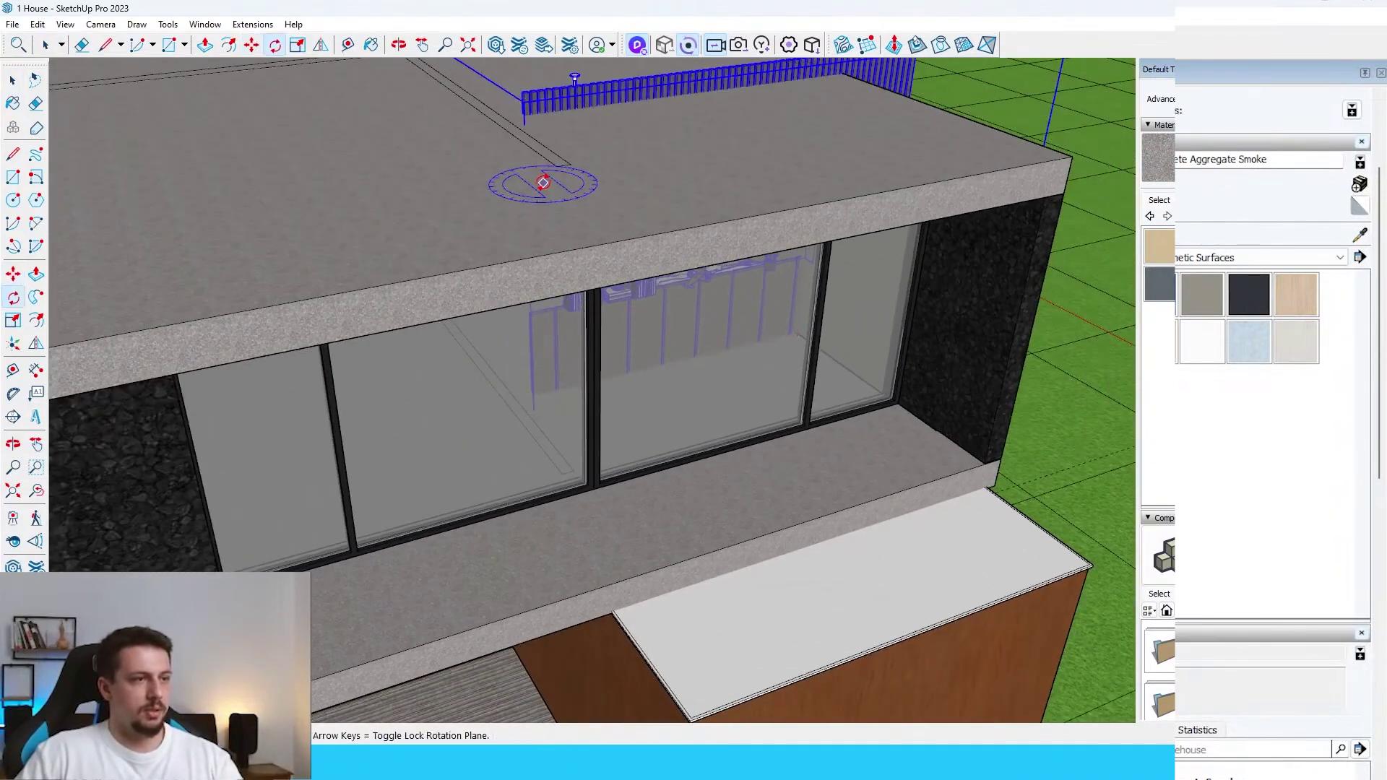
{"action": "scroll", "coordinate": [544, 183], "scroll_direction": "down", "scroll_amount": 10}
{"action": "key", "text": "m"}
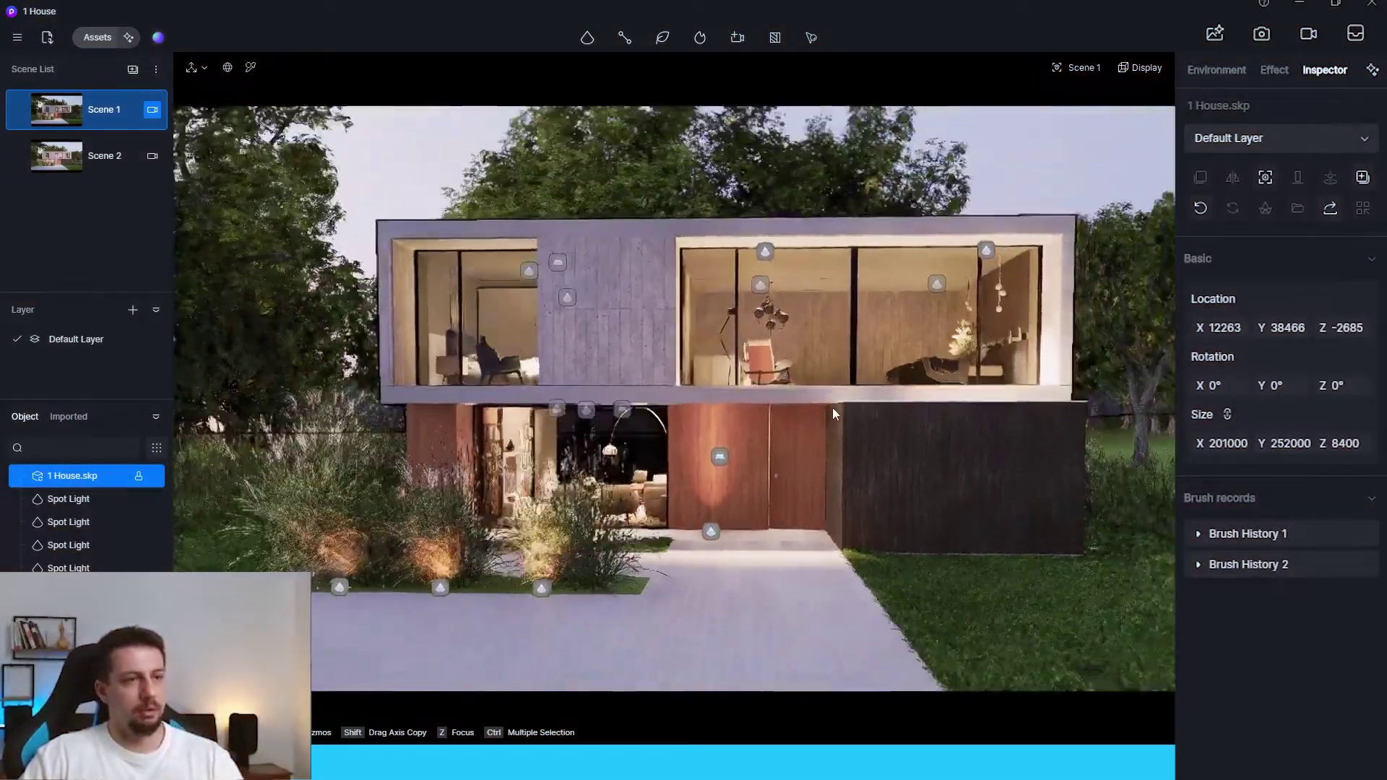
Step: In D5 Render, switch the Scene 1 camera to two-point perspective
{"action": "key", "text": "p"}
{"action": "left_click", "coordinate": [984, 210]}
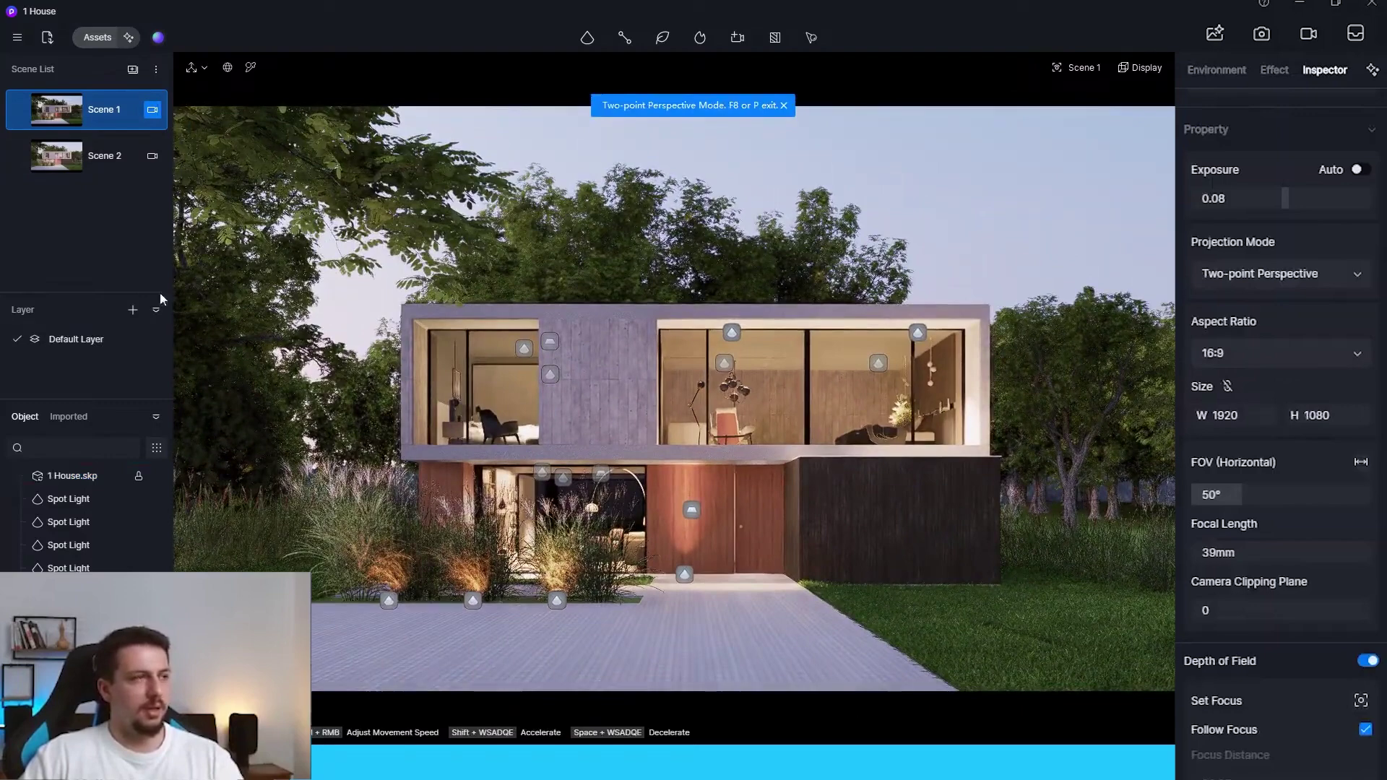
{"action": "left_click", "coordinate": [17, 37]}
{"action": "mouse_move", "coordinate": [137, 92]}
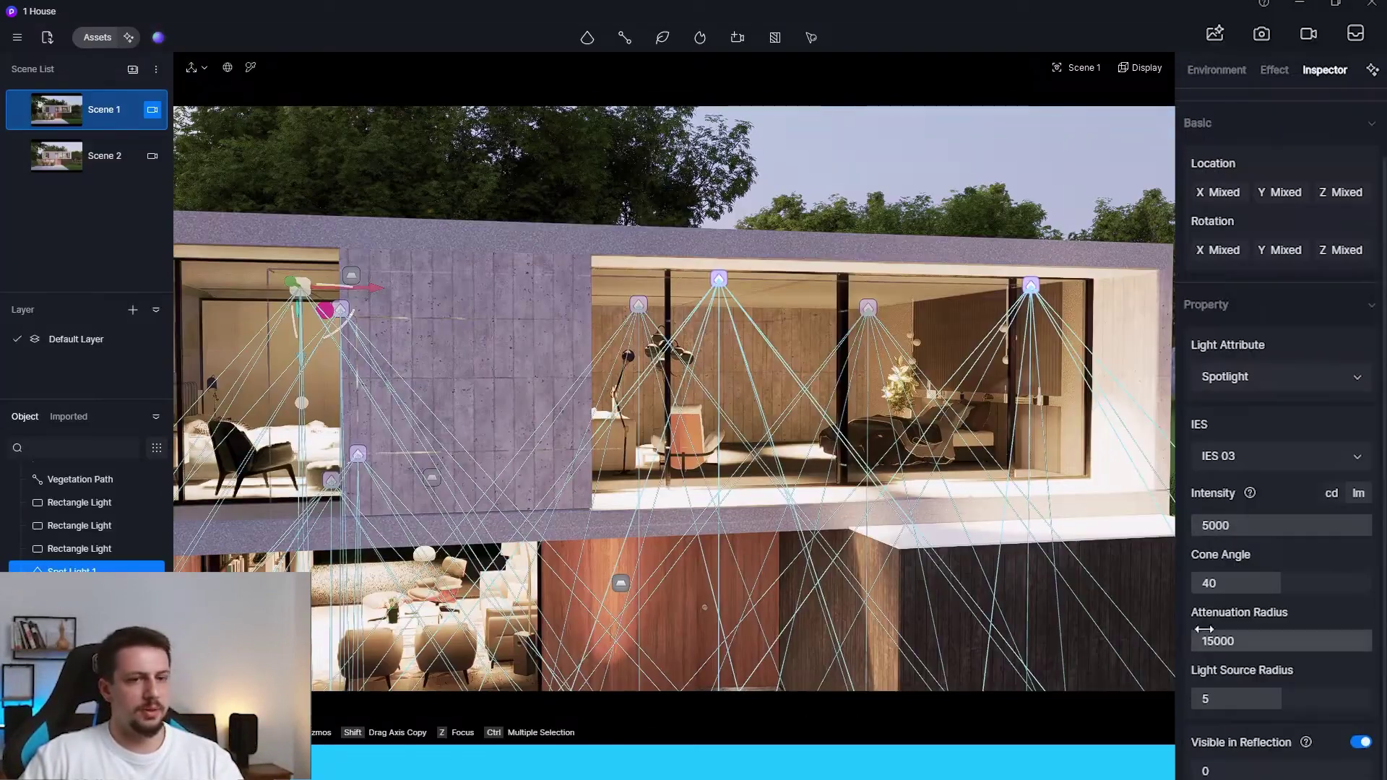
Step: Set the cone angle of the selected interior spotlights to 80 and adjust their intensity
{"action": "left_click_drag", "start_coordinate": [1291, 583], "coordinate": [1367, 583]}
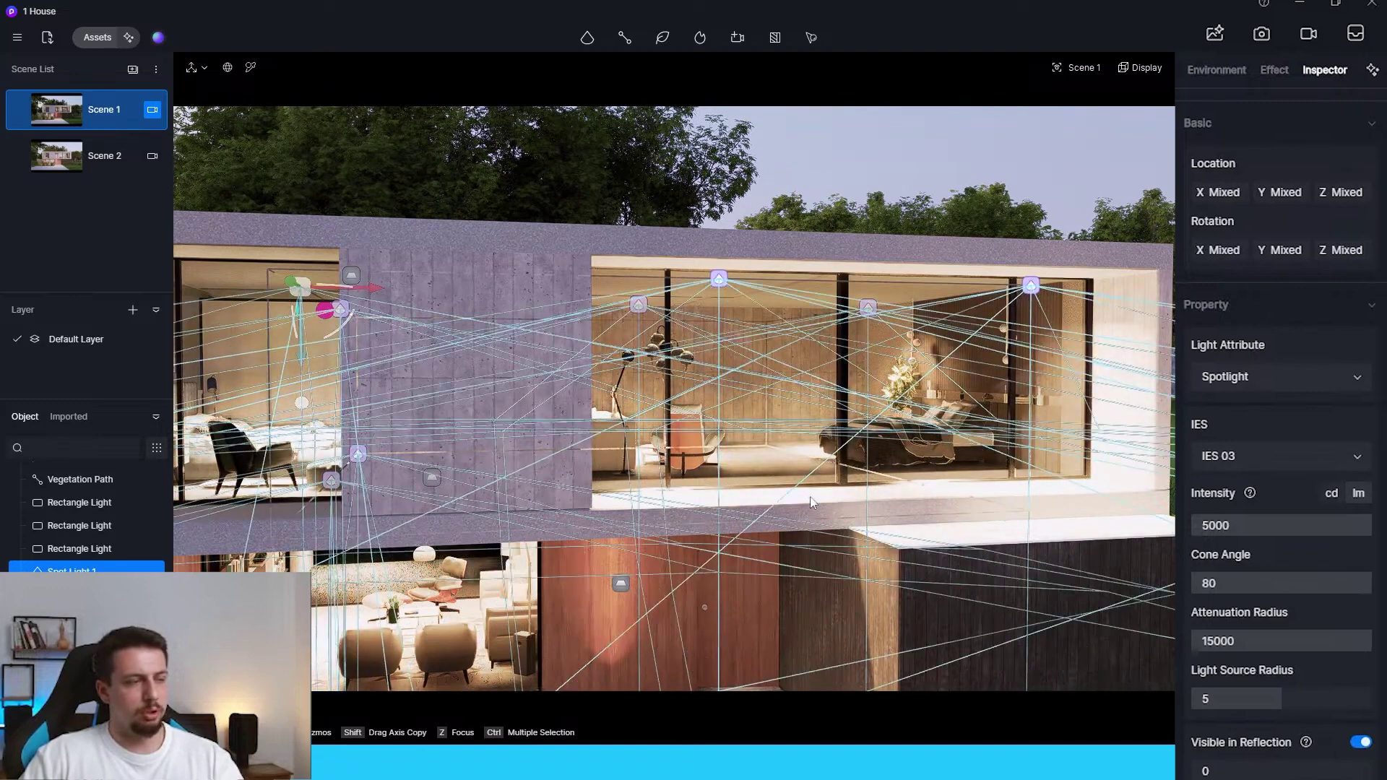
{"action": "left_click_drag", "start_coordinate": [1318, 527], "coordinate": [1370, 532]}
Step: Increase the specular value of the house's transparent glass material
{"action": "scroll", "coordinate": [582, 438], "scroll_direction": "down", "scroll_amount": 2}
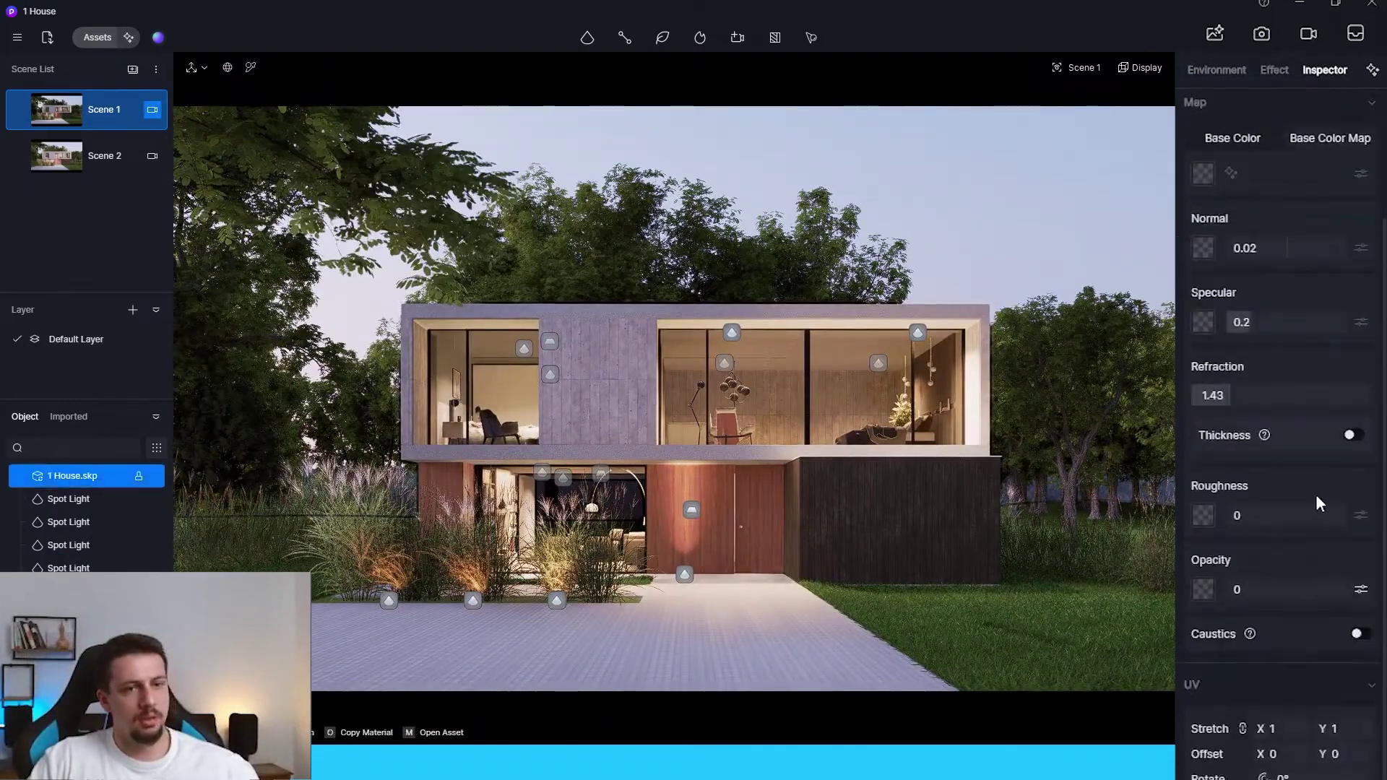
{"action": "left_click_drag", "start_coordinate": [1281, 325], "coordinate": [1324, 332]}
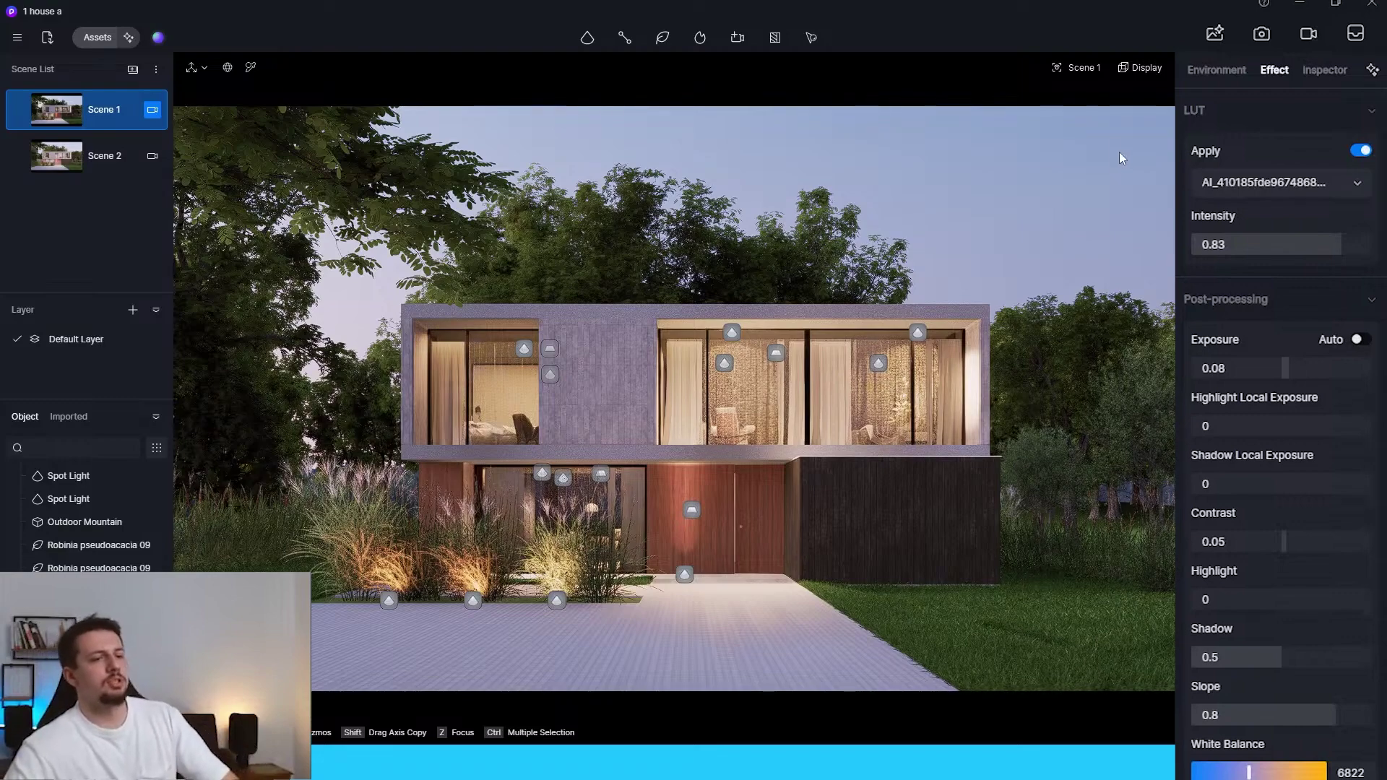
Step: Render the Scene 1 view as a still image and enhance it in the AI Enhancer with Strong weight
{"action": "left_click", "coordinate": [1263, 34]}
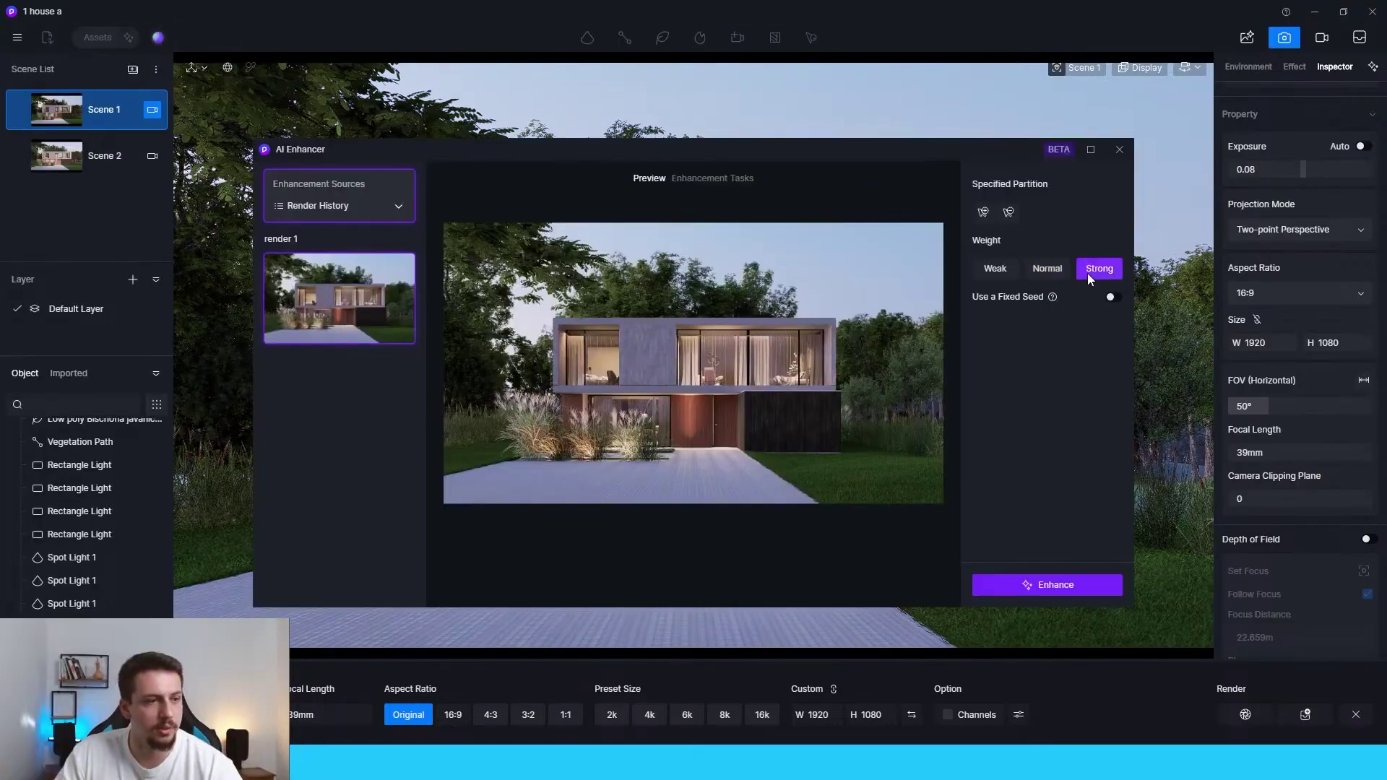
{"action": "left_click", "coordinate": [1047, 586]}
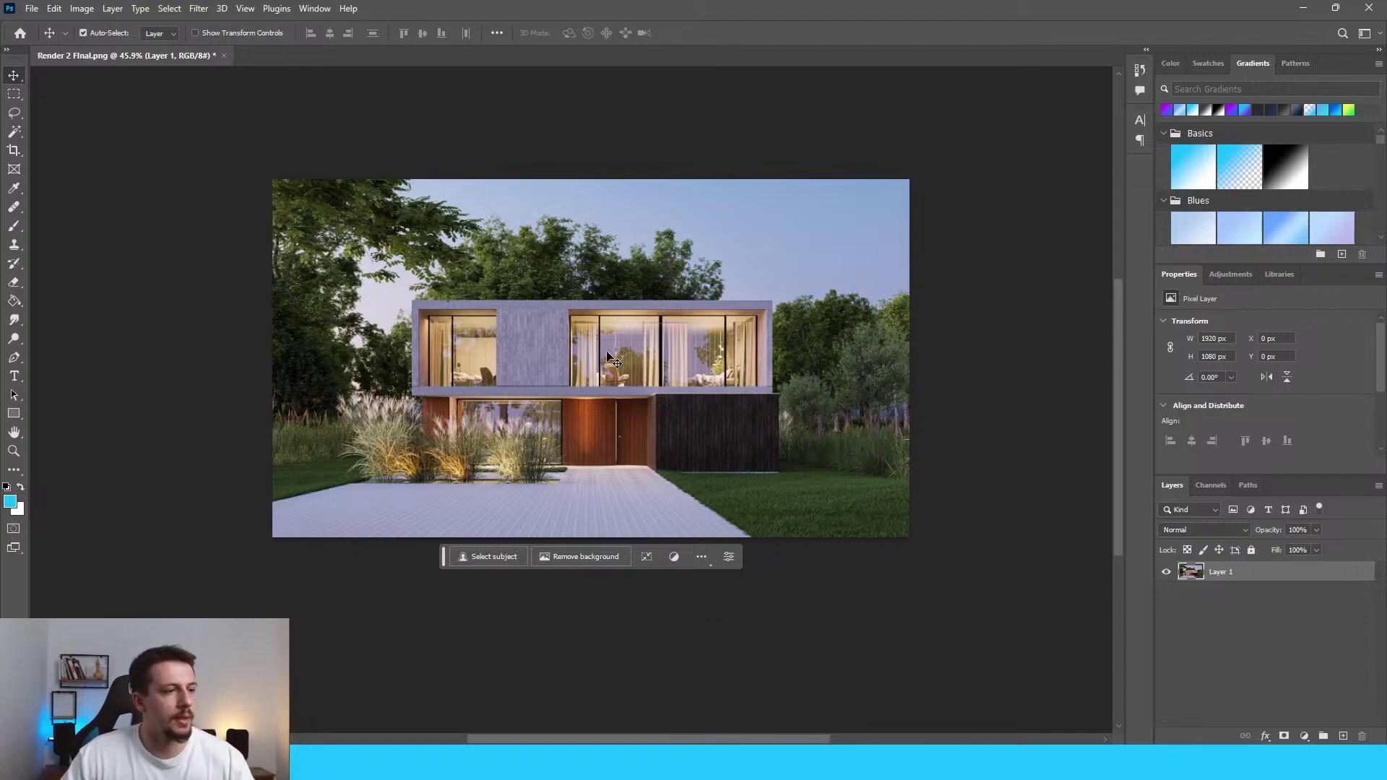
Step: In Photoshop, place the Scene 1_MaterialID image above the render in Render 2 Final.png
{"action": "scroll", "coordinate": [474, 367], "scroll_direction": "up", "scroll_amount": 4, "text": "alt"}
{"action": "left_click", "coordinate": [803, 759]}
{"action": "left_click_drag", "start_coordinate": [1048, 10], "coordinate": [1386, 10]}
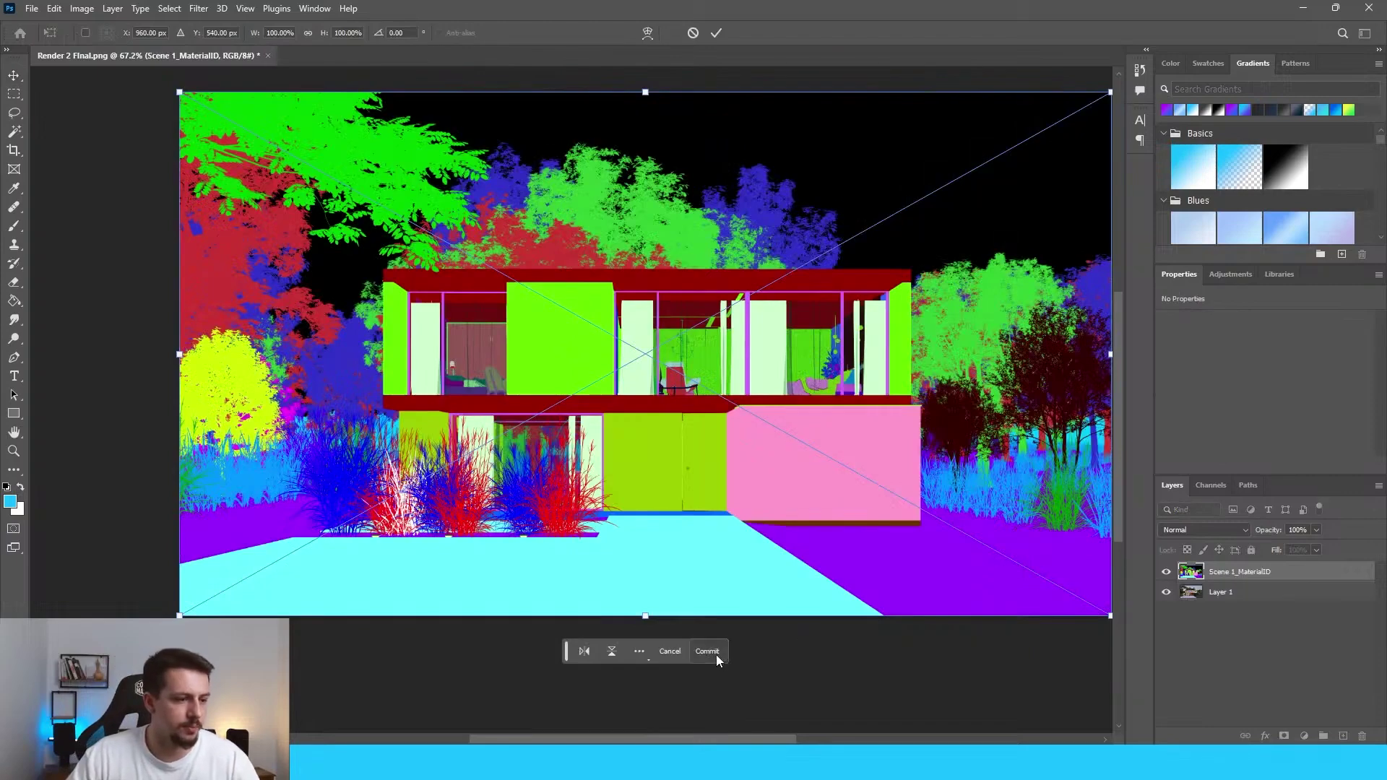
{"action": "left_click", "coordinate": [707, 652]}
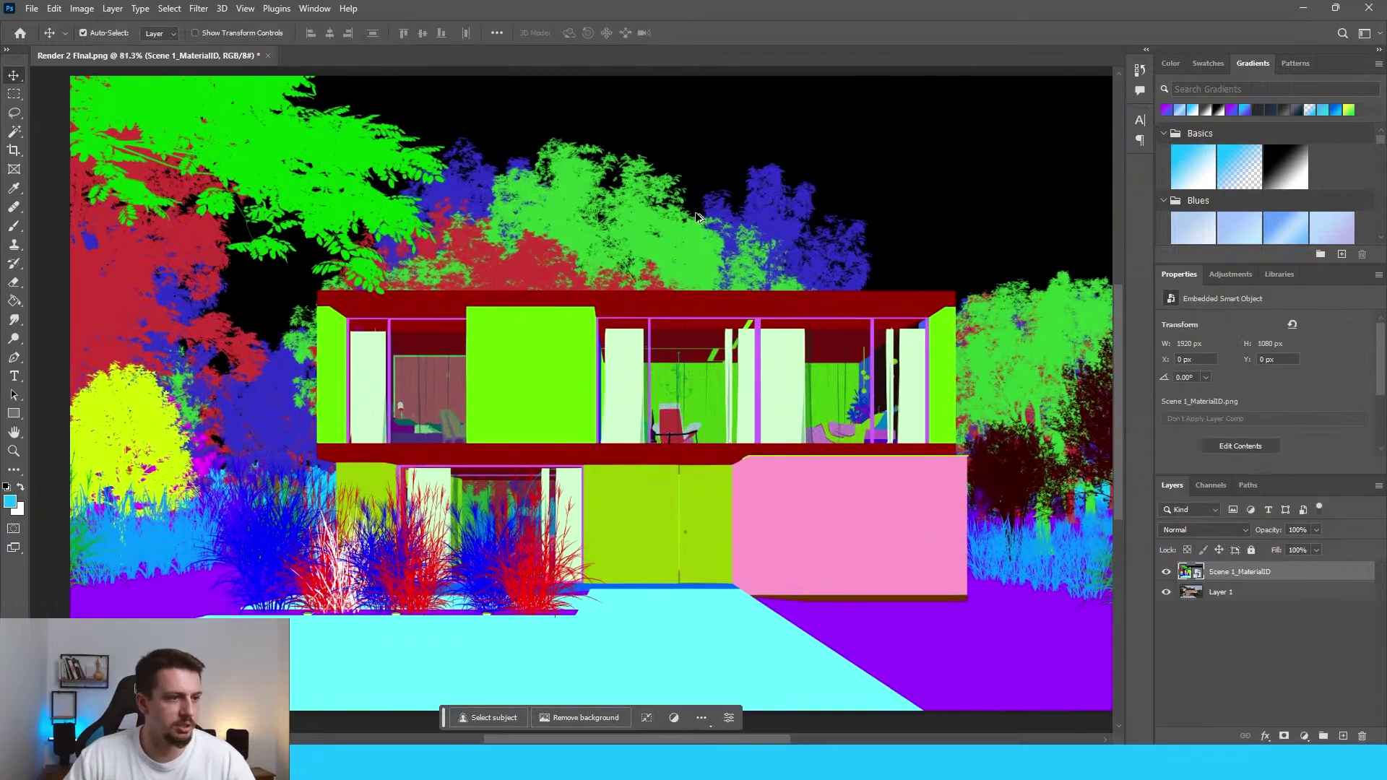
Step: Rasterize the Scene 1_MaterialID layer and copy the selected concrete colour areas to a new layer
{"action": "scroll", "coordinate": [1119, 516], "scroll_direction": "up", "scroll_amount": 2, "text": "alt"}
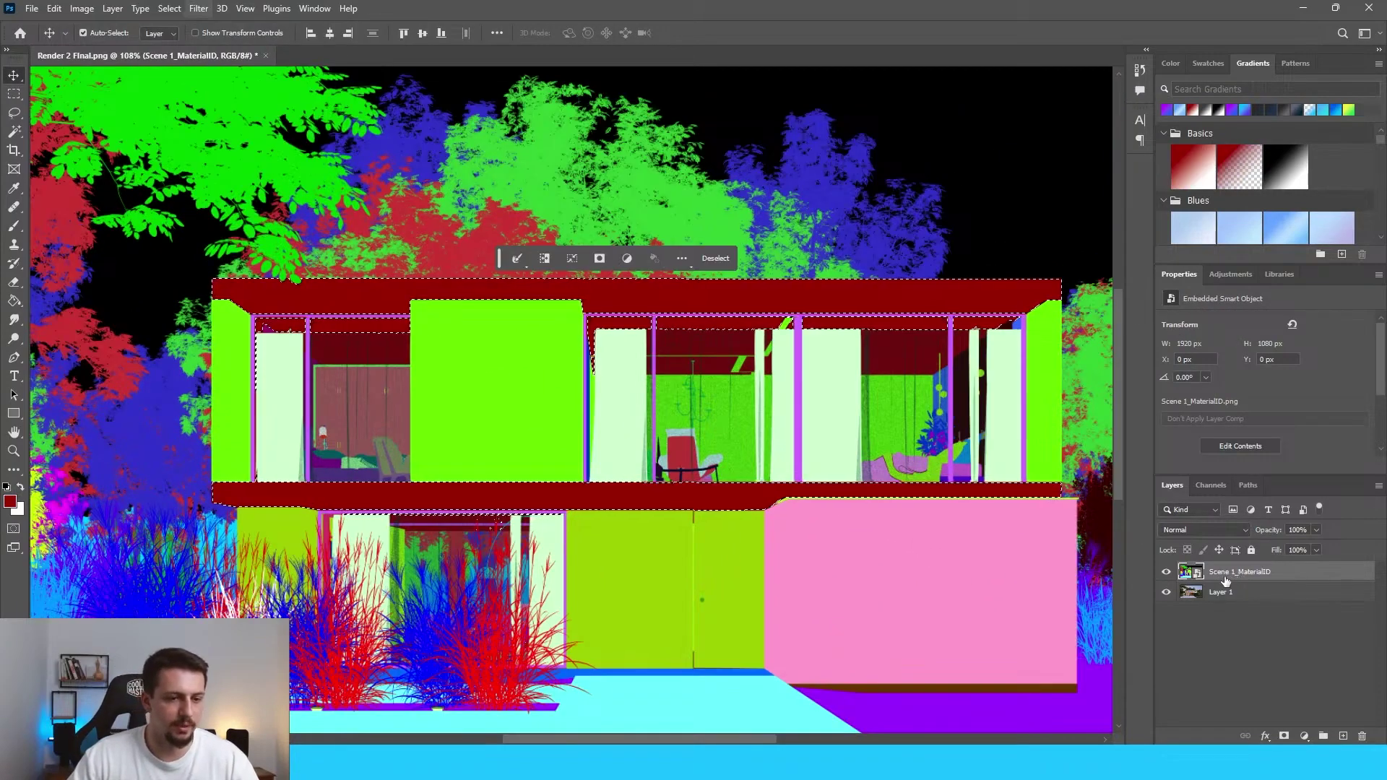
{"action": "right_click", "coordinate": [1228, 572]}
{"action": "left_click", "coordinate": [1271, 433]}
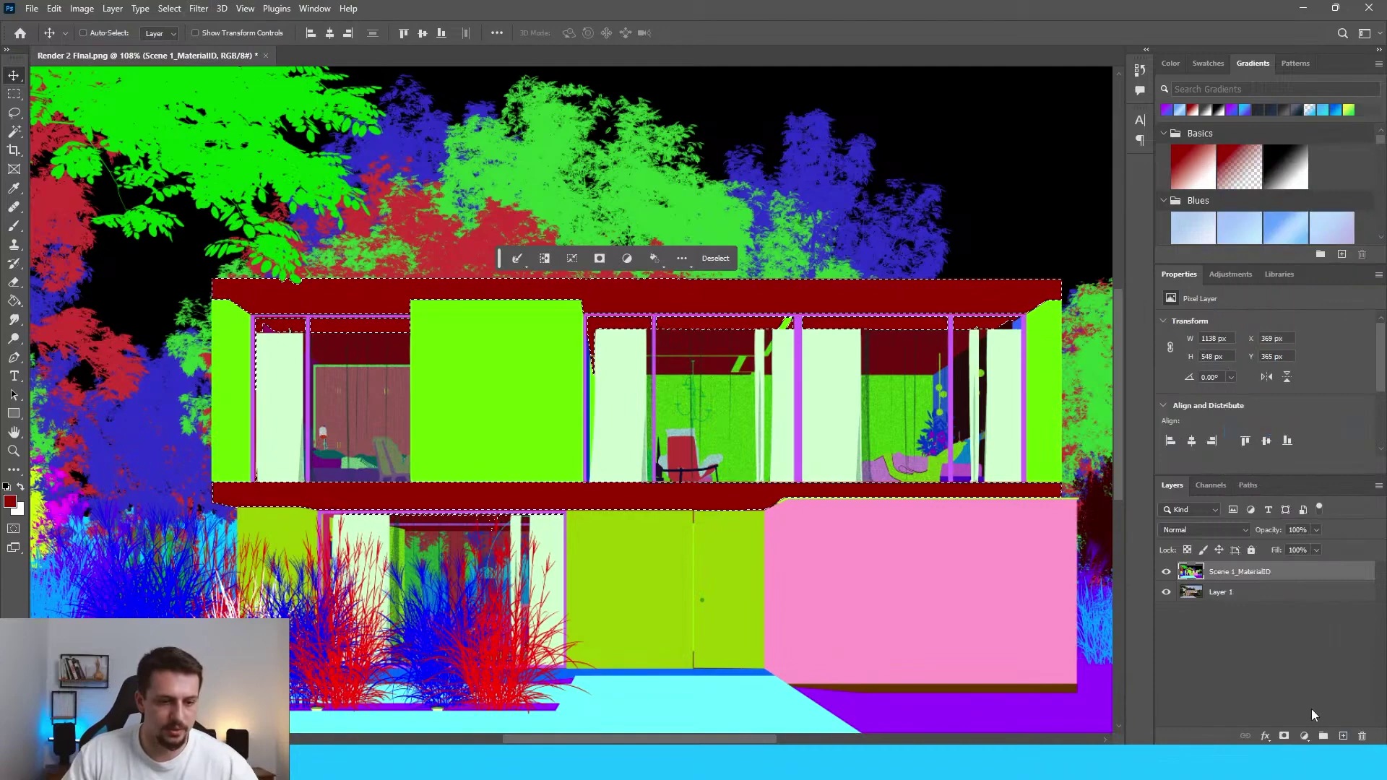
{"action": "key", "text": "ctrl+j"}
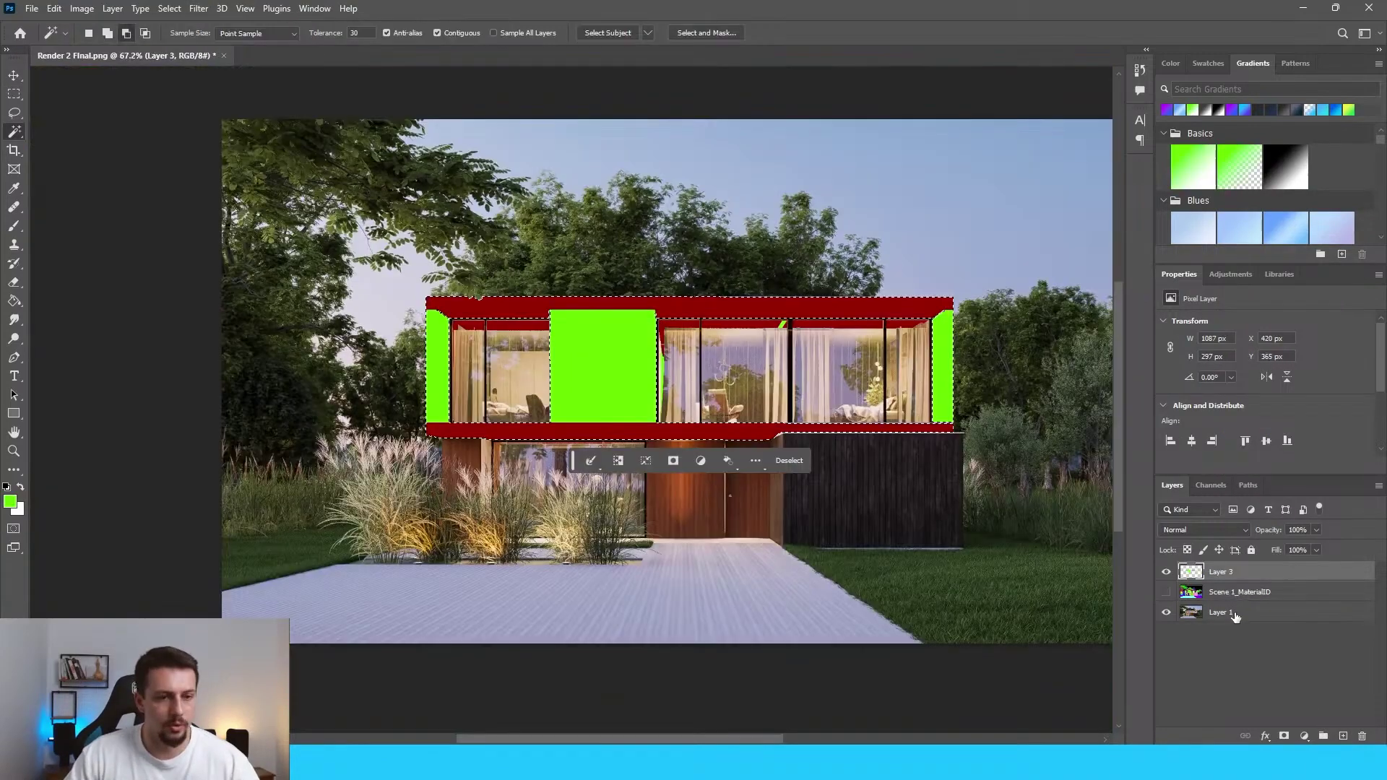
Step: Hide Layer 3 and copy the selected upper-floor concrete from Layer 1 to a new layer
{"action": "left_click", "coordinate": [1228, 612]}
{"action": "left_click", "coordinate": [1166, 572]}
{"action": "scroll", "coordinate": [635, 410], "scroll_direction": "up", "scroll_amount": 3, "text": "alt"}
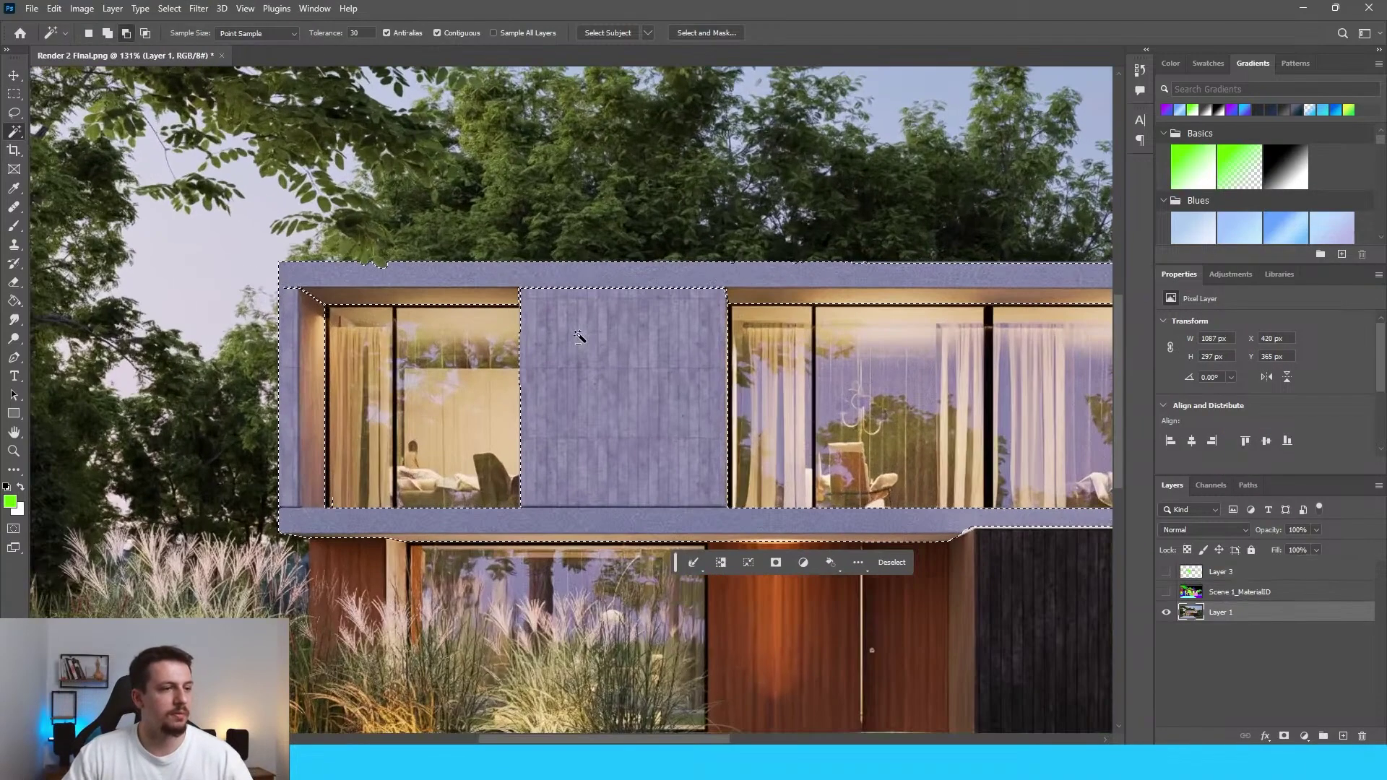
{"action": "scroll", "coordinate": [650, 361], "scroll_direction": "down", "scroll_amount": 2, "text": "alt"}
{"action": "scroll", "coordinate": [666, 342], "scroll_direction": "up", "scroll_amount": 1, "text": "alt"}
{"action": "scroll", "coordinate": [667, 342], "scroll_direction": "up", "scroll_amount": 4, "text": "alt"}
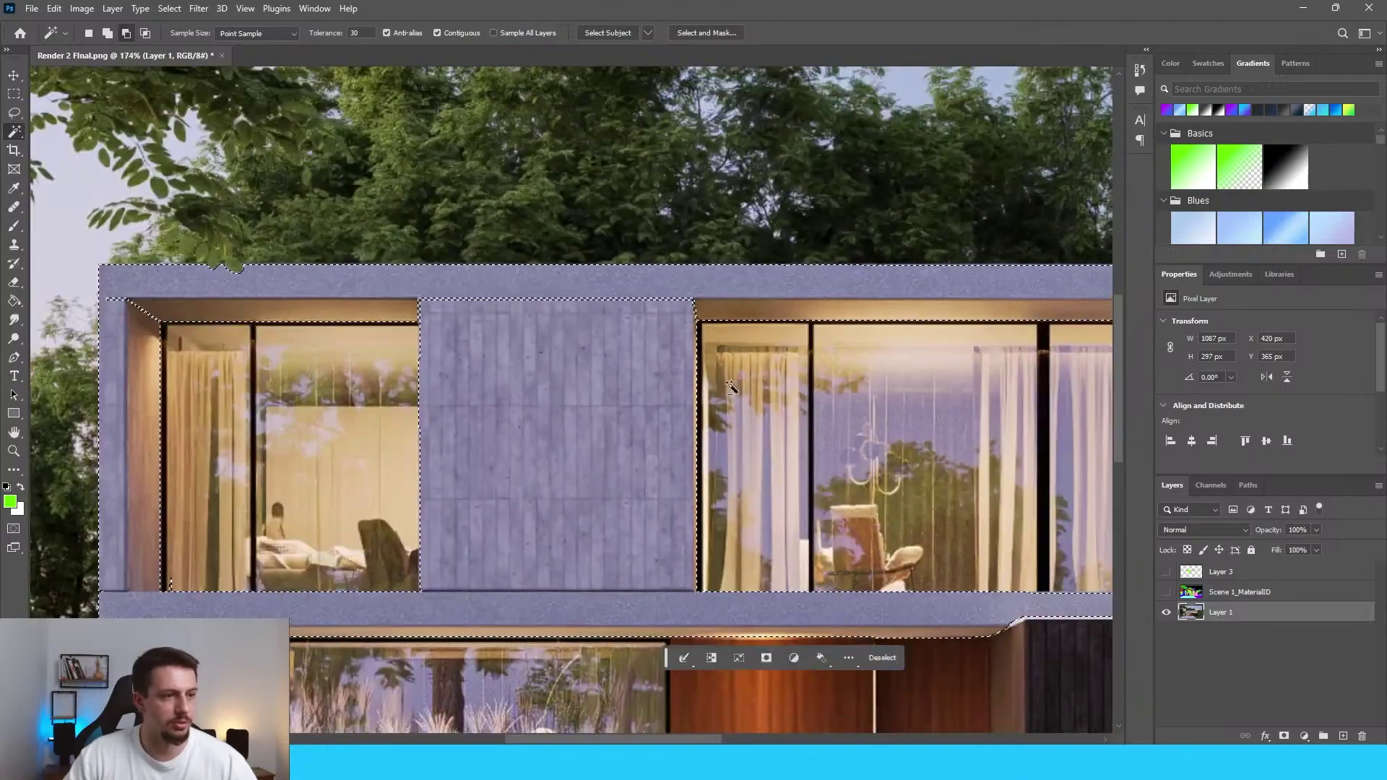
{"action": "key", "text": "ctrl+j"}
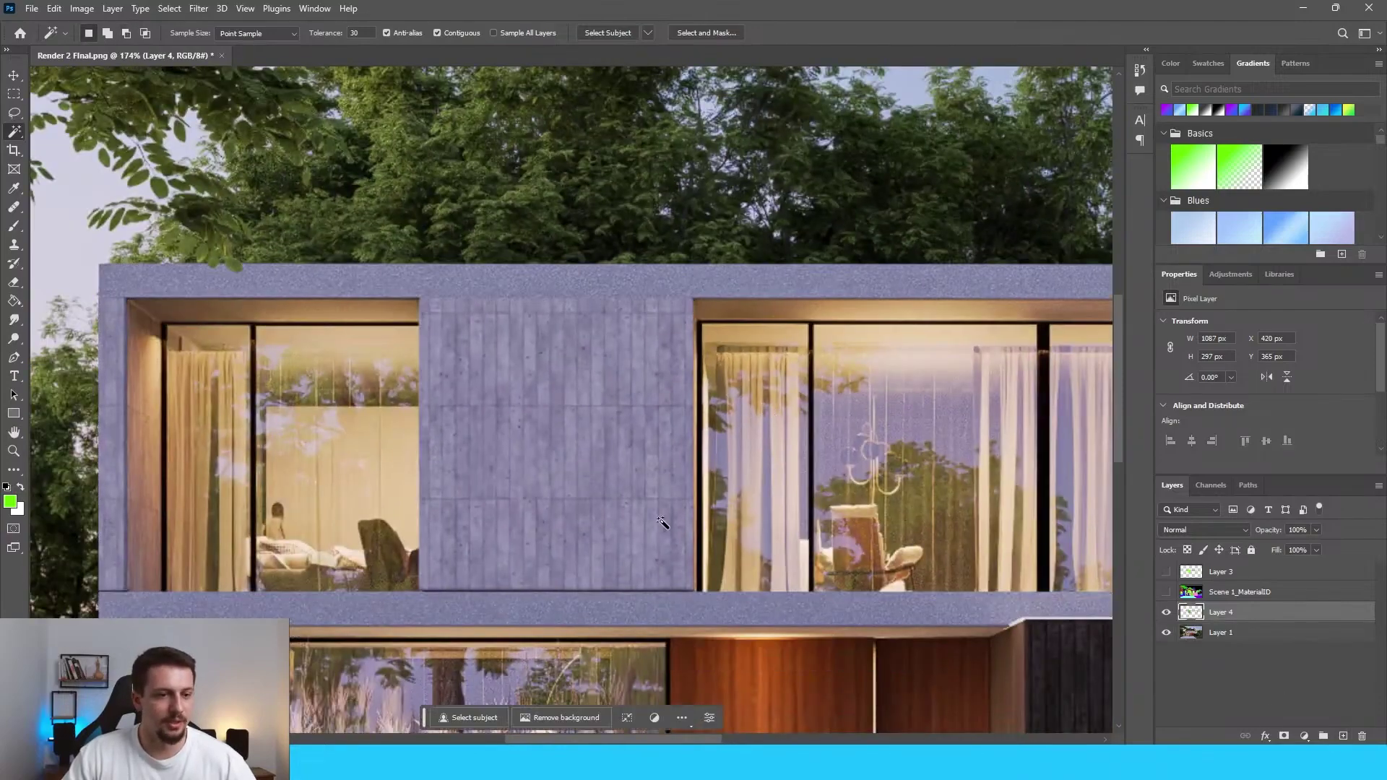
Step: Compare with the reference image and use the Camera Raw Filter to shift the copied concrete layer from purple to neutral grey
{"action": "scroll", "coordinate": [662, 398], "scroll_direction": "down", "scroll_amount": 5, "text": "alt"}
{"action": "scroll", "coordinate": [662, 398], "scroll_direction": "up", "scroll_amount": 4, "text": "alt"}
{"action": "scroll", "coordinate": [662, 399], "scroll_direction": "down", "scroll_amount": 2, "text": "alt"}
{"action": "left_click", "coordinate": [199, 8]}
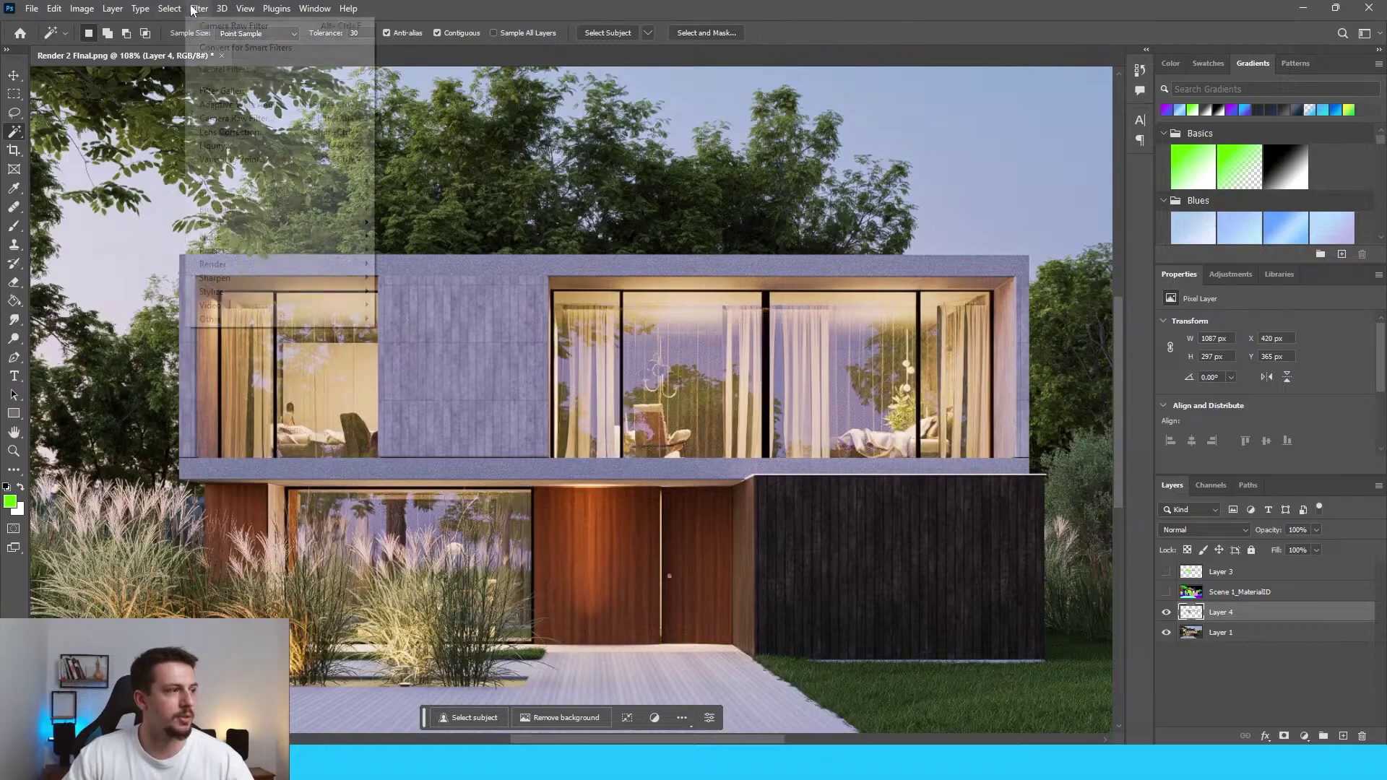
{"action": "left_click", "coordinate": [287, 118]}
{"action": "key", "text": "ctrl+shift+a"}
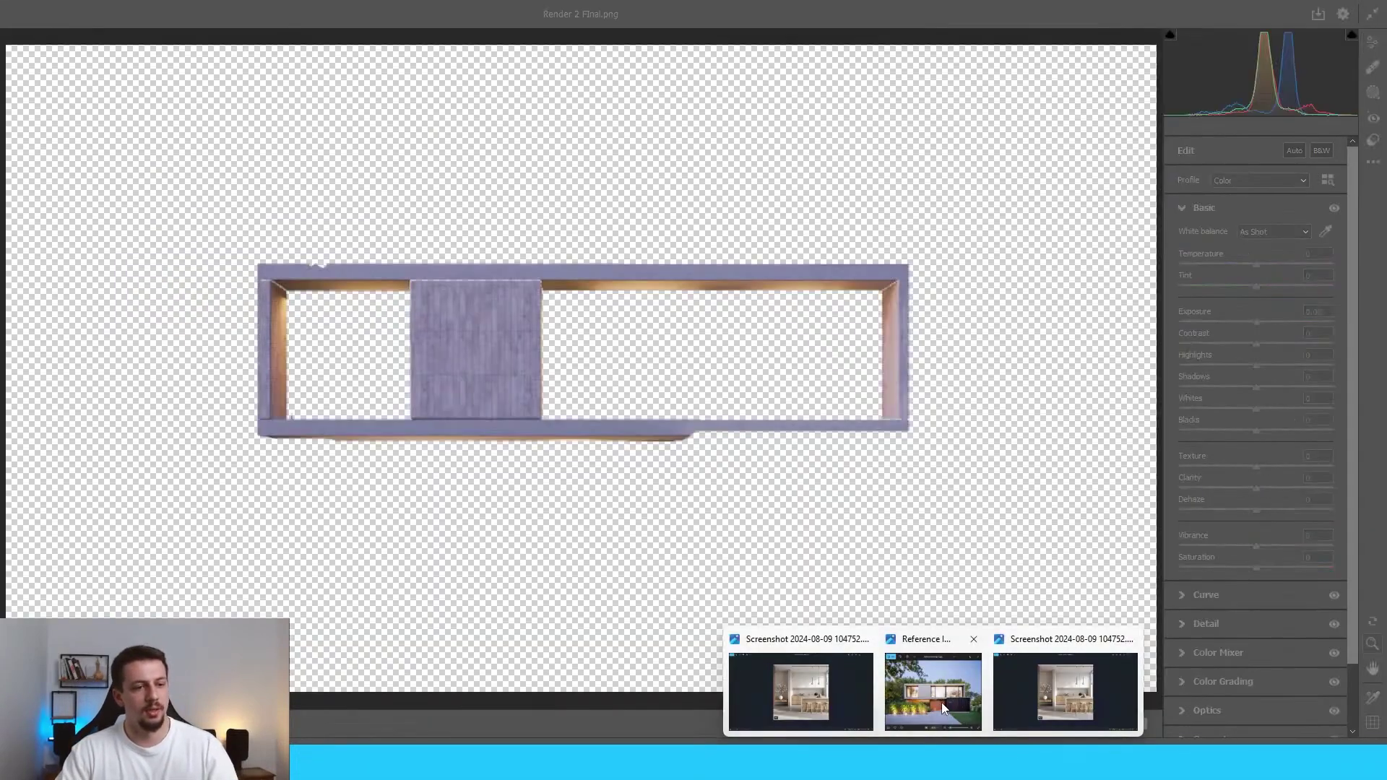
{"action": "left_click", "coordinate": [942, 702]}
{"action": "left_click", "coordinate": [1117, 185]}
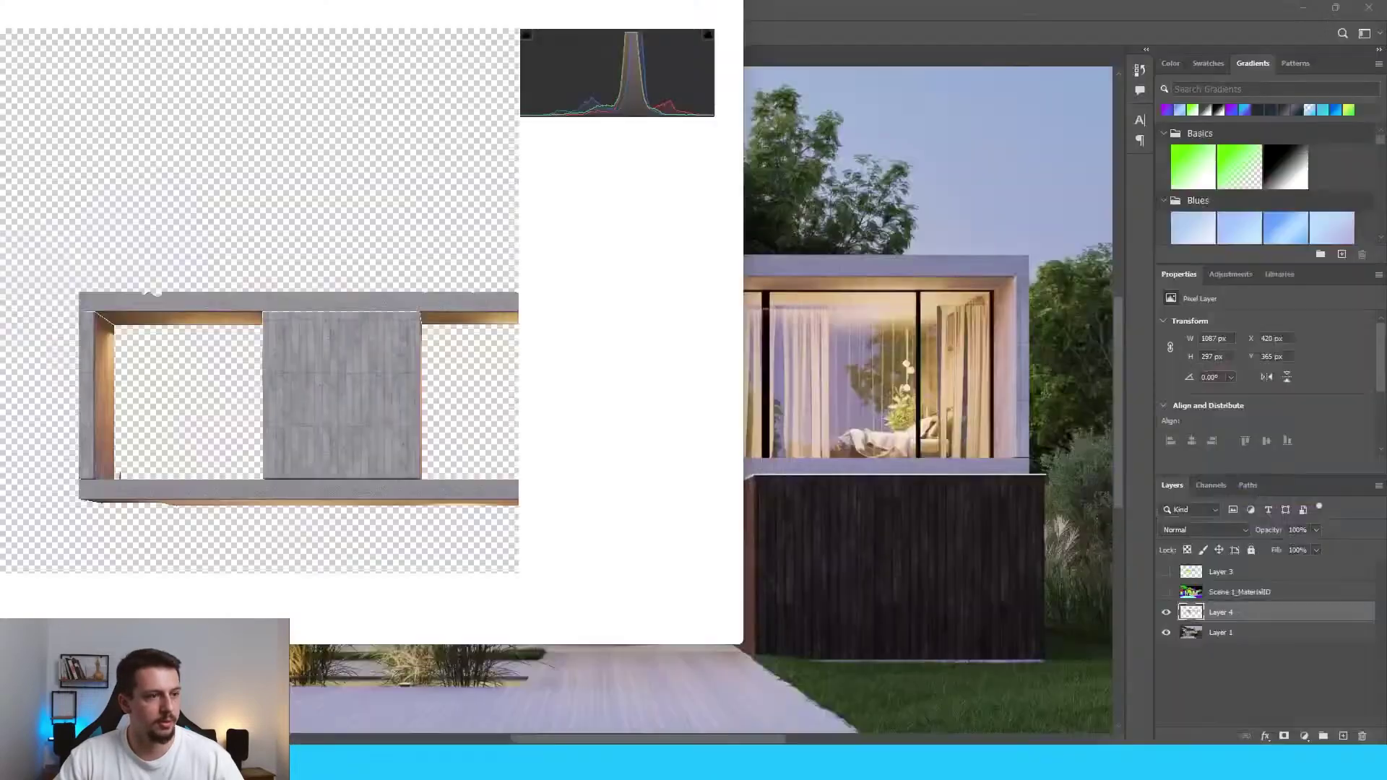
{"action": "scroll", "coordinate": [801, 303], "scroll_direction": "down", "scroll_amount": 3, "text": "alt"}
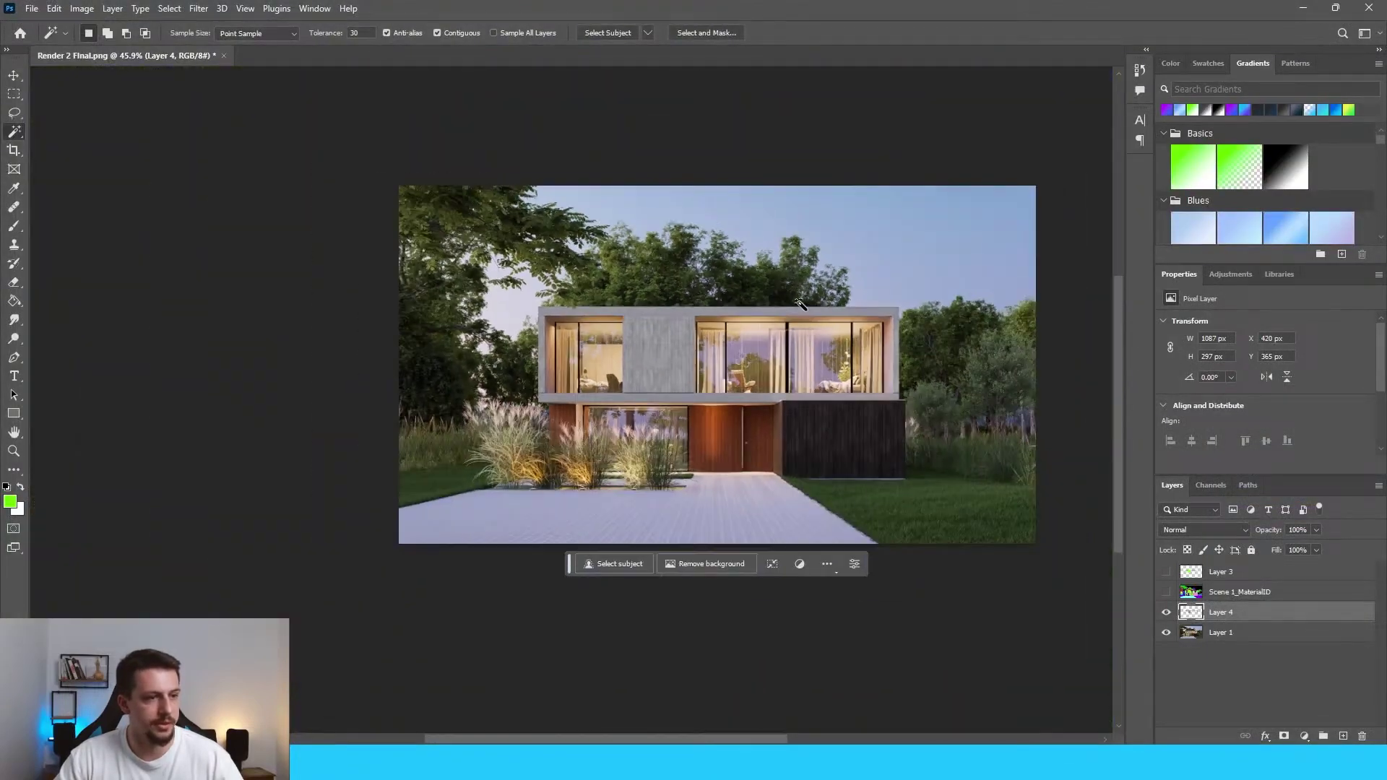
{"action": "scroll", "coordinate": [801, 304], "scroll_direction": "up", "scroll_amount": 2, "text": "alt"}
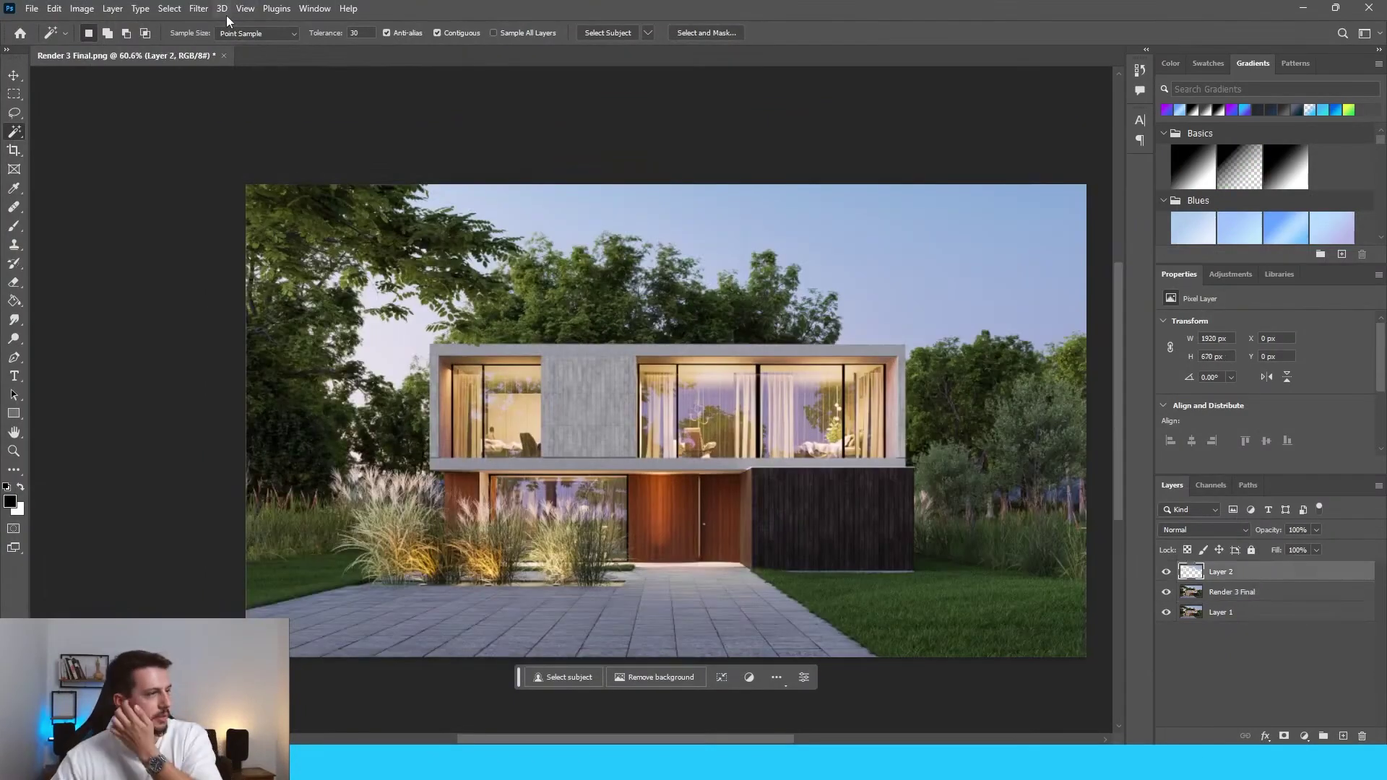
Step: Try darkening the copied sky on Layer 2 with a slightly lower Camera Raw Filter exposure, and inspect the edges around the leaves
{"action": "left_click", "coordinate": [198, 8]}
{"action": "left_click", "coordinate": [238, 118]}
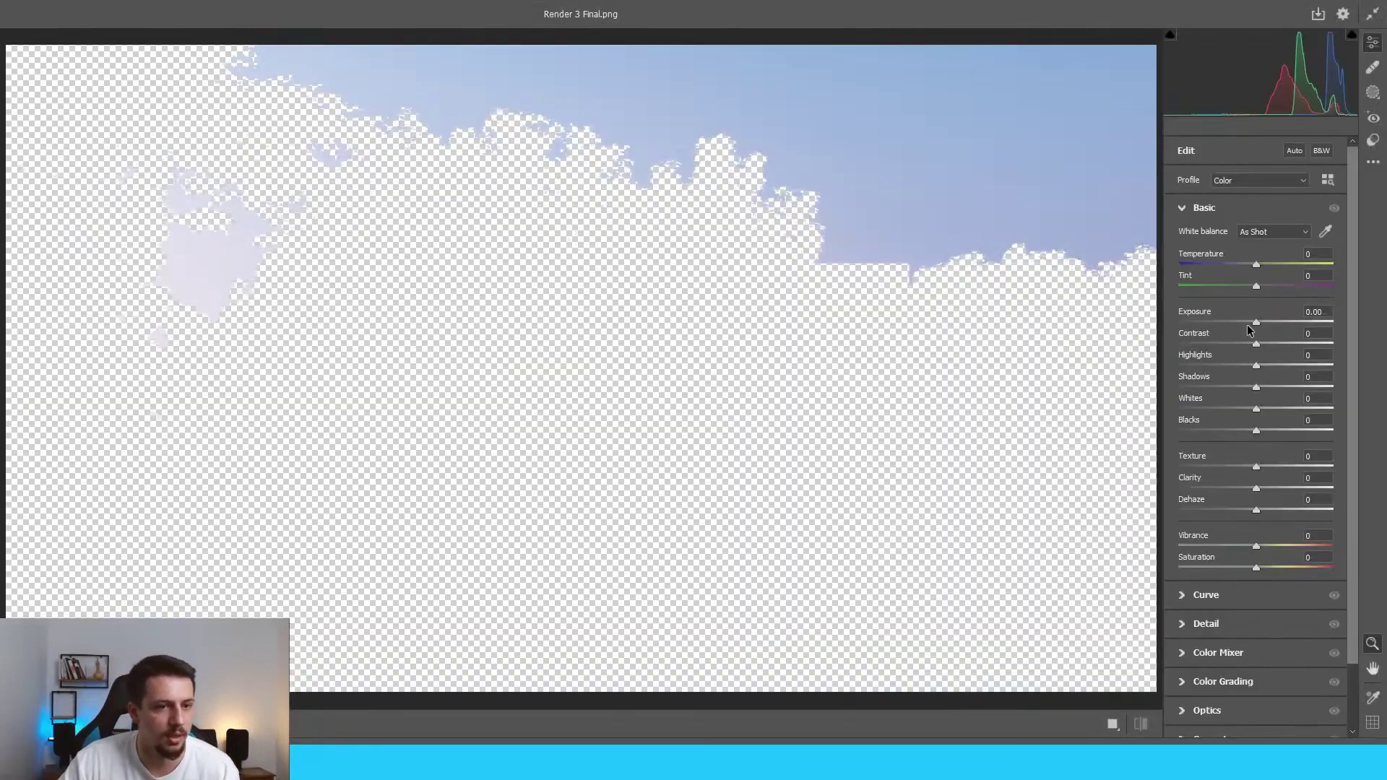
{"action": "left_click_drag", "start_coordinate": [1257, 323], "coordinate": [1253, 323]}
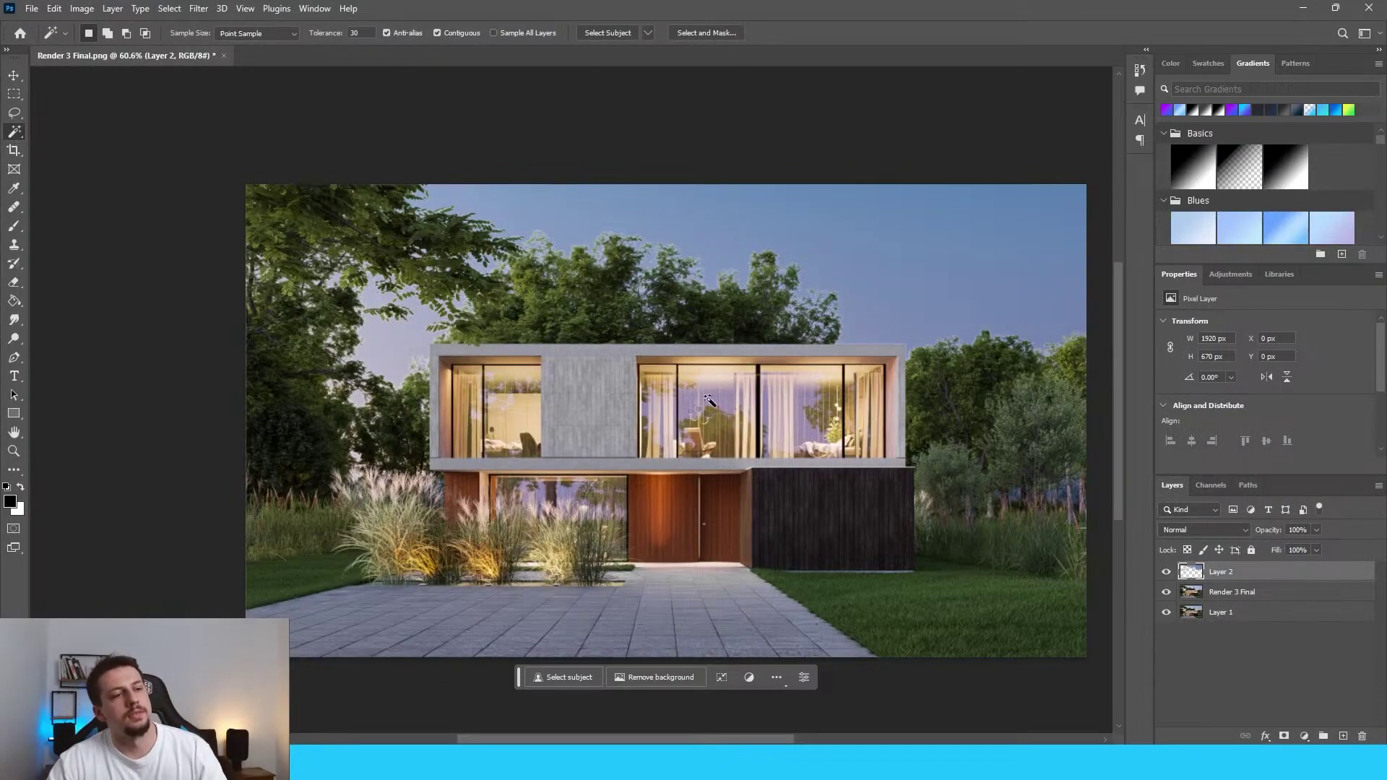
{"action": "scroll", "coordinate": [811, 309], "scroll_direction": "up", "scroll_amount": 5, "text": "alt"}
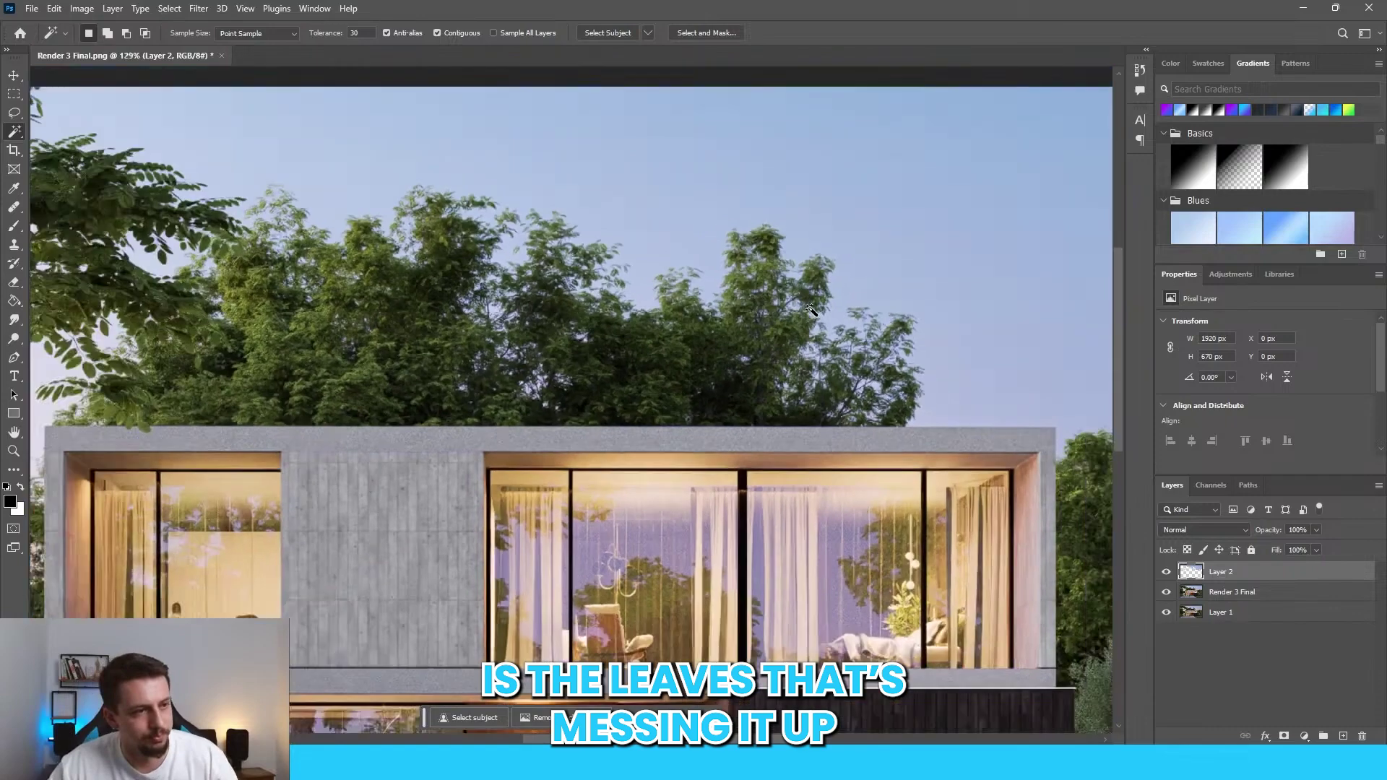
{"action": "scroll", "coordinate": [811, 309], "scroll_direction": "down", "scroll_amount": 8, "text": "alt"}
{"action": "scroll", "coordinate": [824, 309], "scroll_direction": "up", "scroll_amount": 3, "text": "alt"}
{"action": "scroll", "coordinate": [823, 309], "scroll_direction": "down", "scroll_amount": 5, "text": "alt"}
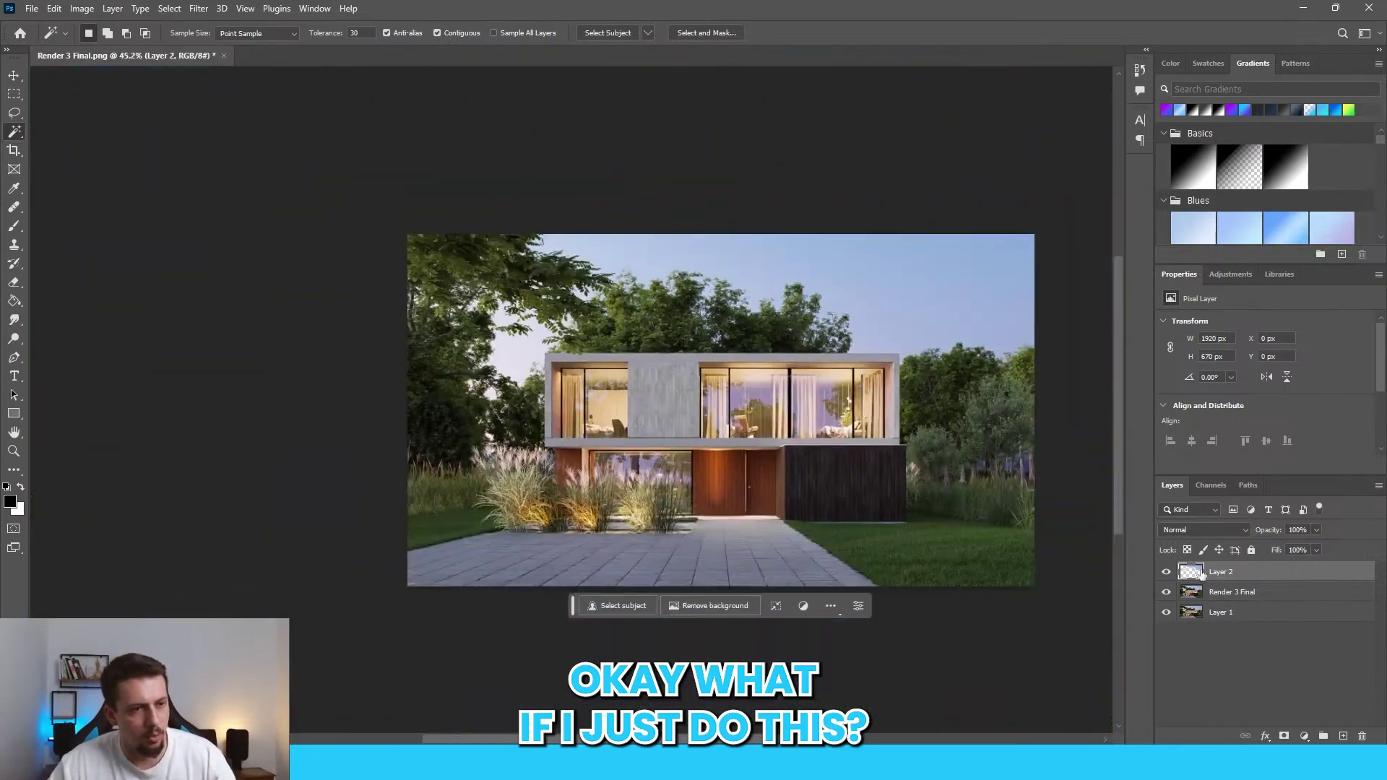
Step: Hide Layer 2 and raise the Blues saturation of the Render 3 Final layer to about +25 with the Camera Raw Filter's Color Mixer
{"action": "left_click", "coordinate": [1244, 596]}
{"action": "left_click", "coordinate": [1166, 573]}
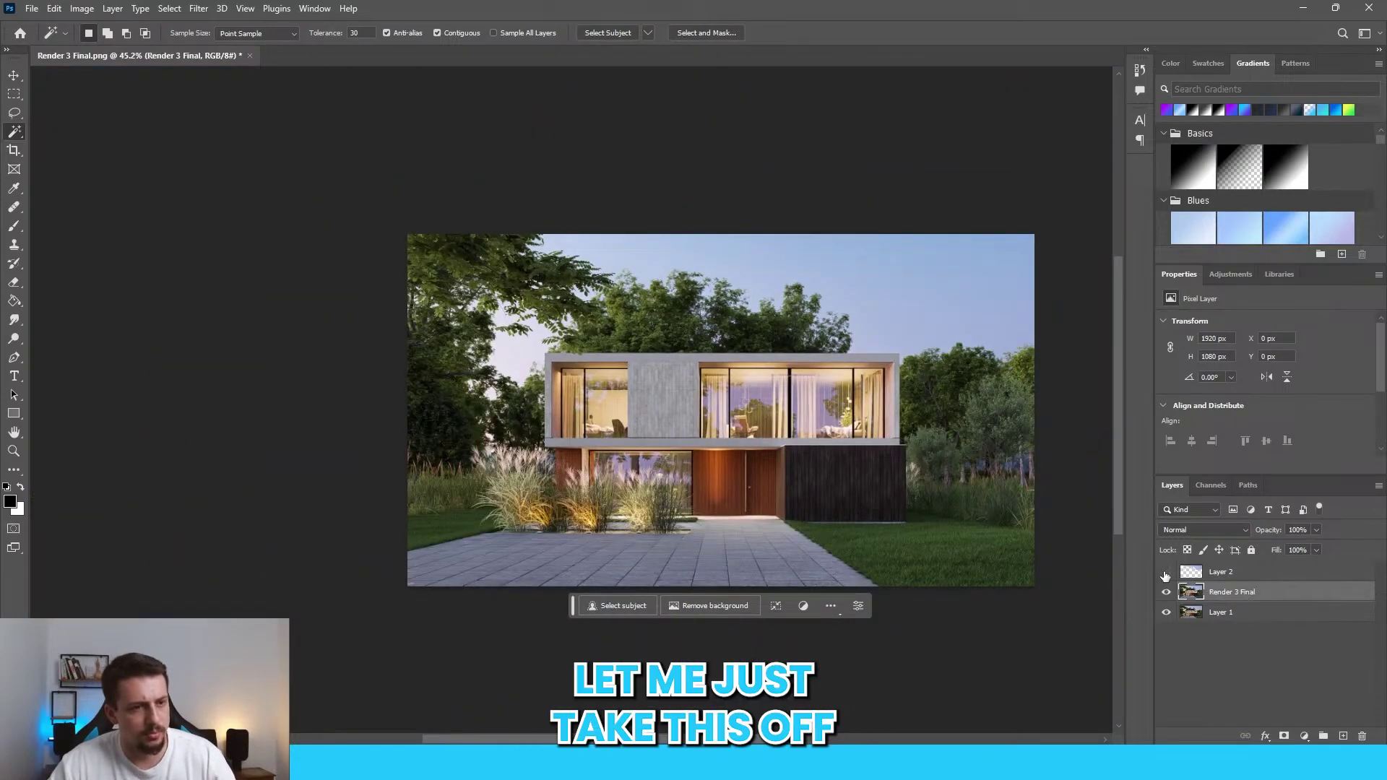
{"action": "left_click", "coordinate": [206, 8]}
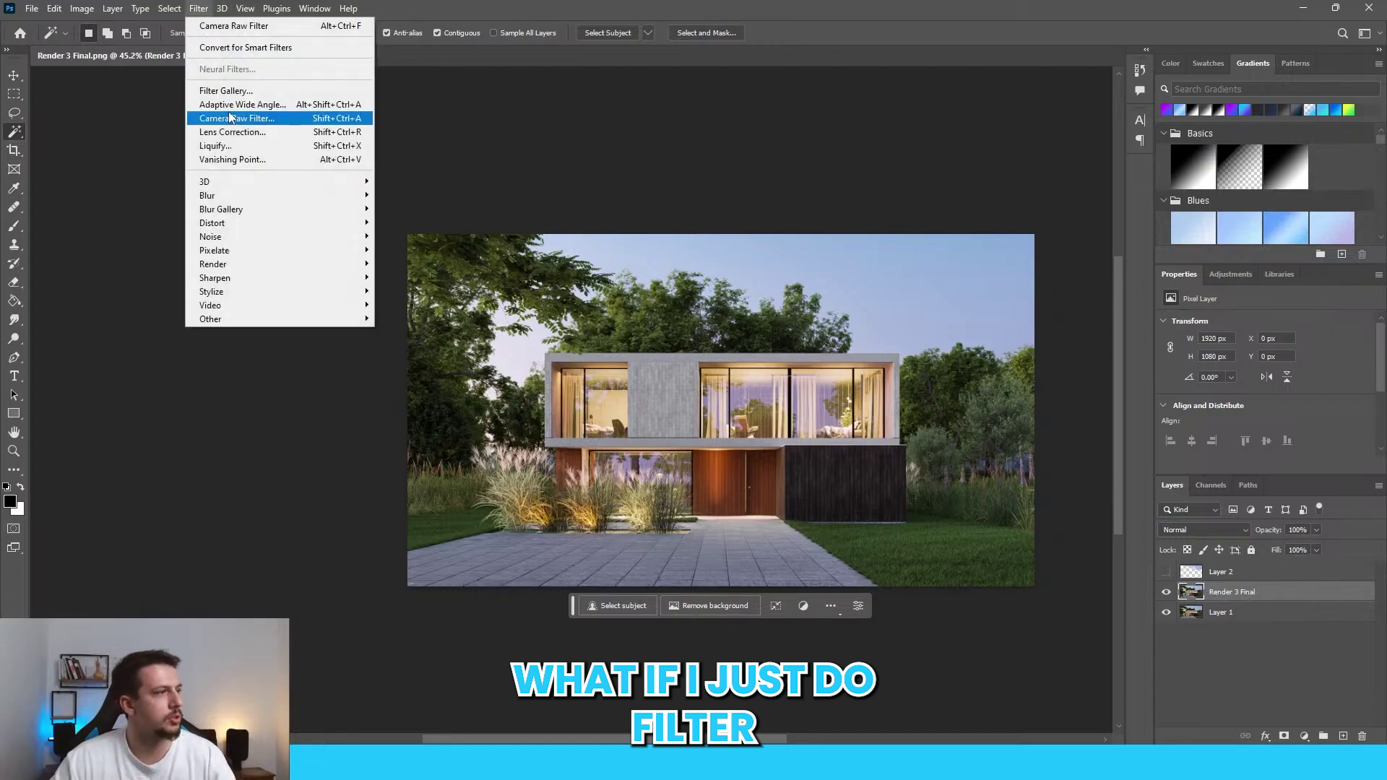
{"action": "left_click", "coordinate": [246, 115]}
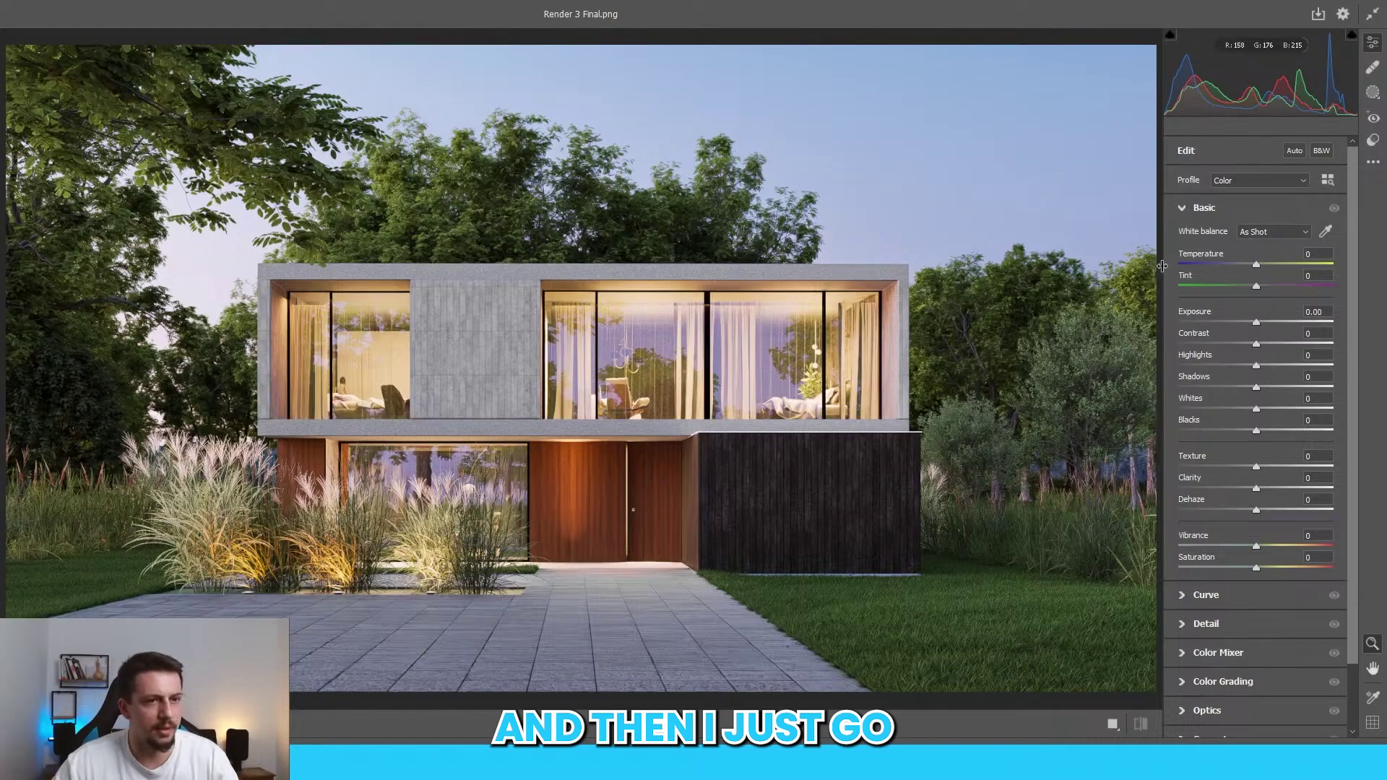
{"action": "left_click", "coordinate": [1224, 598]}
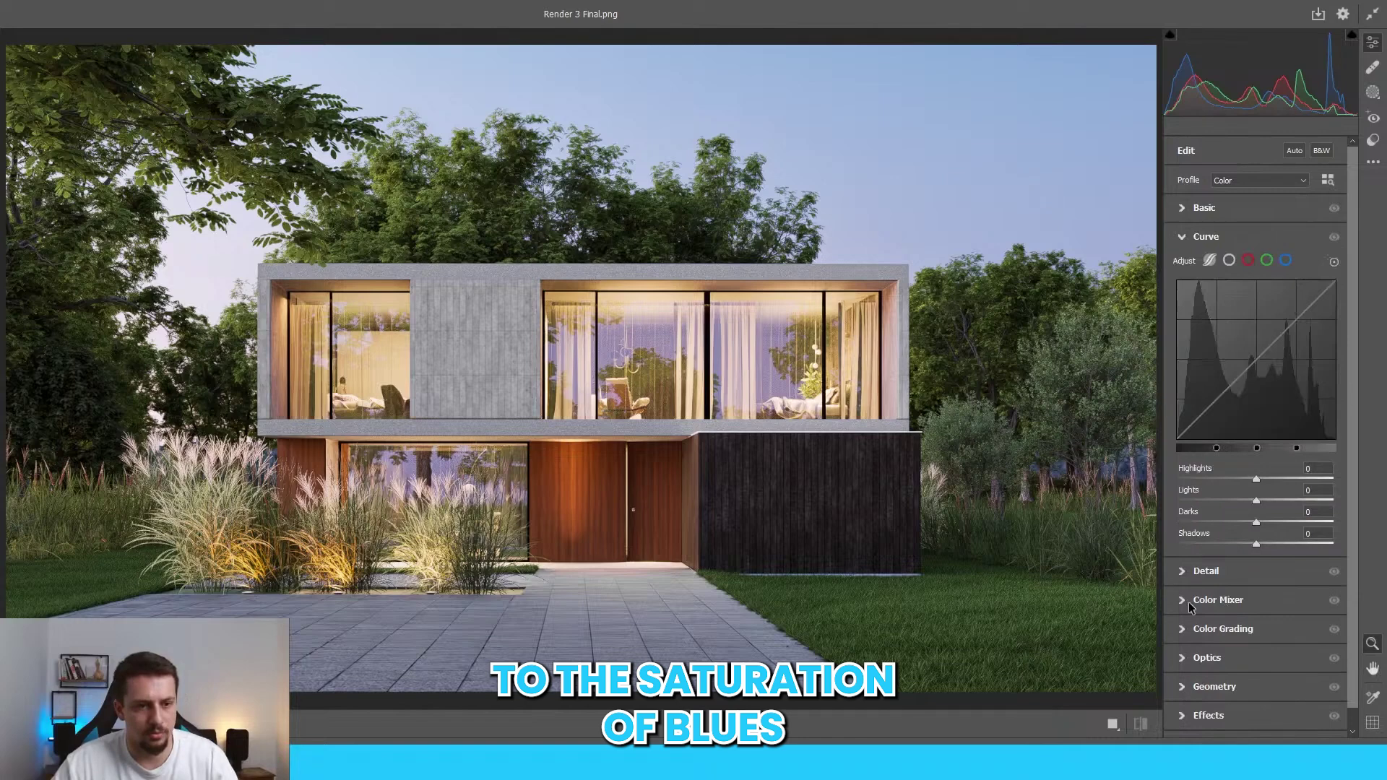
{"action": "left_click", "coordinate": [1226, 604]}
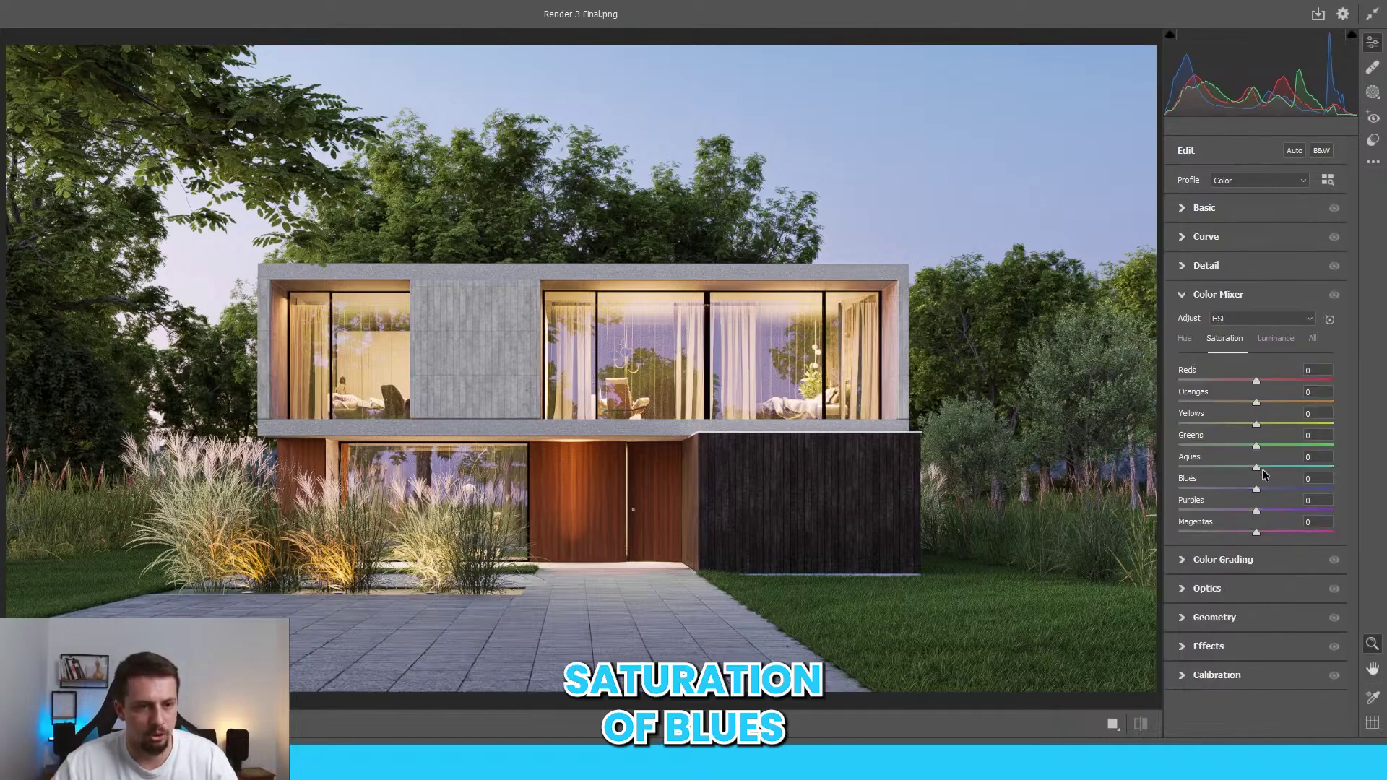
{"action": "mouse_move", "coordinate": [1283, 491]}
{"action": "left_mouse_down"}
{"action": "mouse_move", "coordinate": [1297, 493]}
{"action": "mouse_move", "coordinate": [1277, 492]}
{"action": "left_mouse_up"}
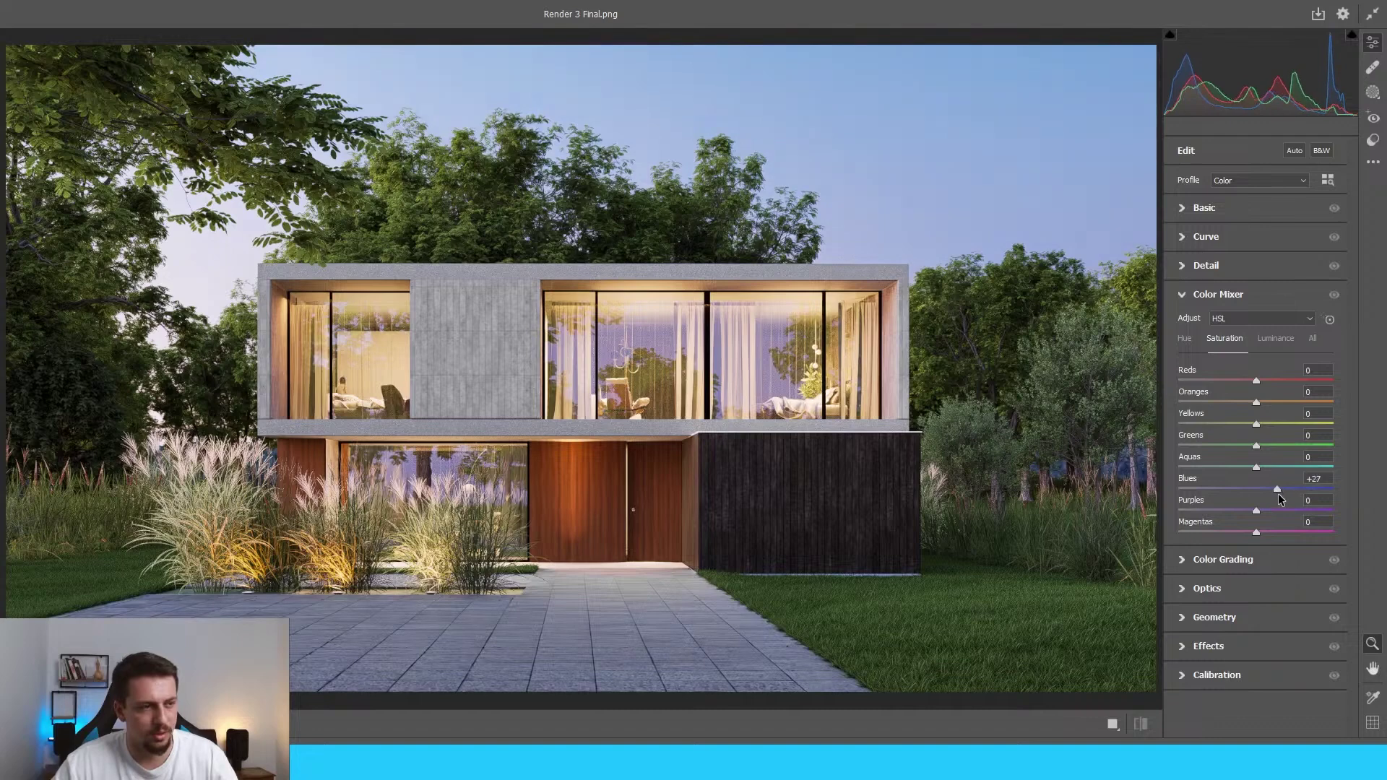
Step: Lower the Blues luminance to about -17 to darken the sky, readjust the Blues saturation, and apply the filter
{"action": "left_click", "coordinate": [1273, 346]}
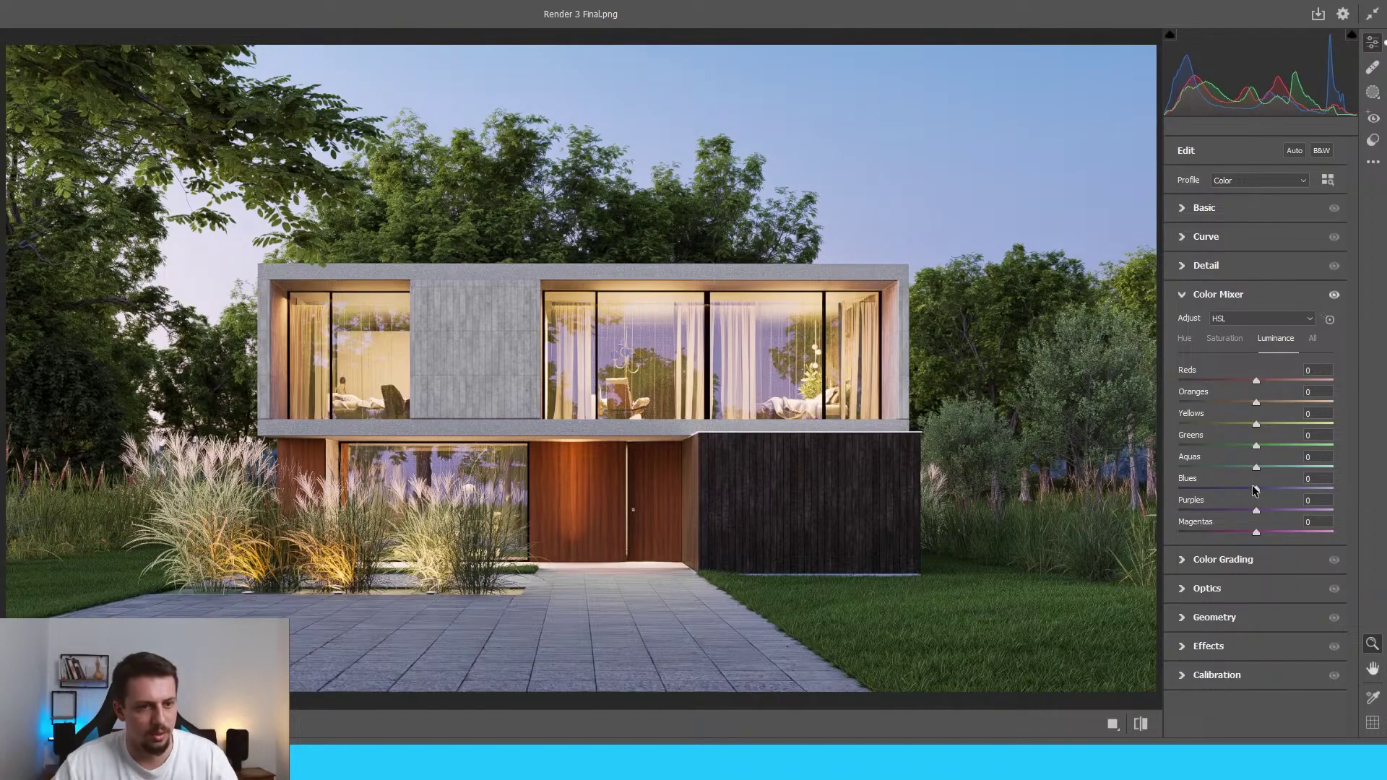
{"action": "left_click_drag", "start_coordinate": [1255, 490], "coordinate": [1246, 494]}
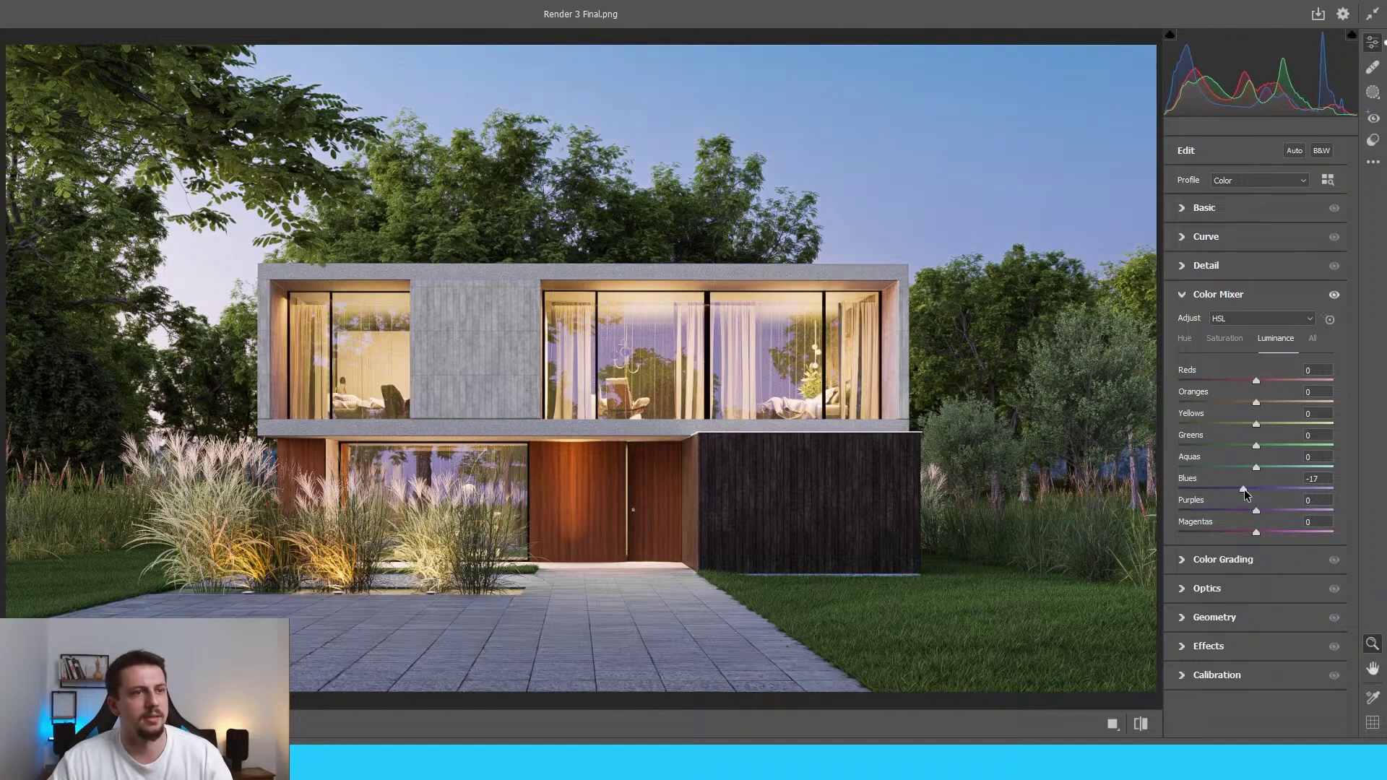
{"action": "left_click", "coordinate": [1225, 339]}
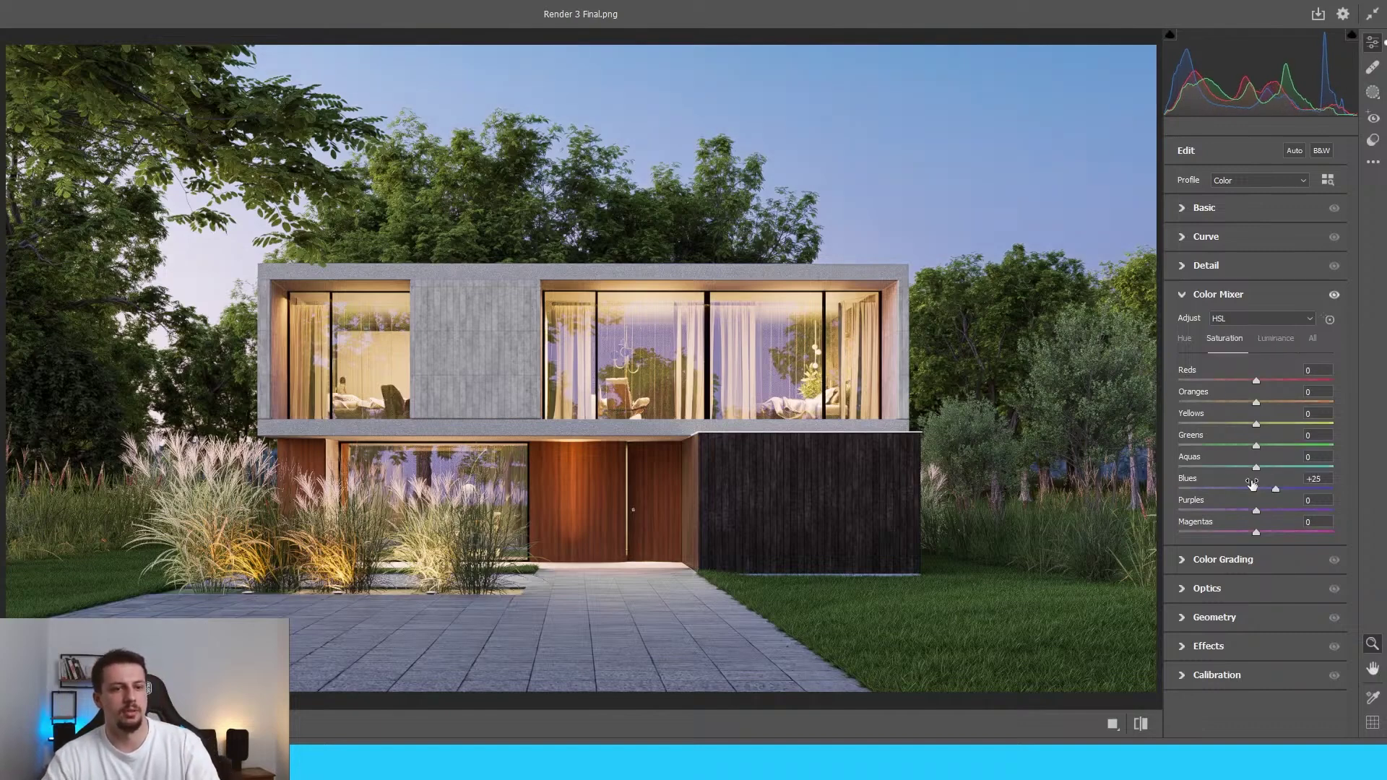
{"action": "left_click_drag", "start_coordinate": [1277, 489], "coordinate": [1246, 492]}
{"action": "left_click", "coordinate": [1276, 339]}
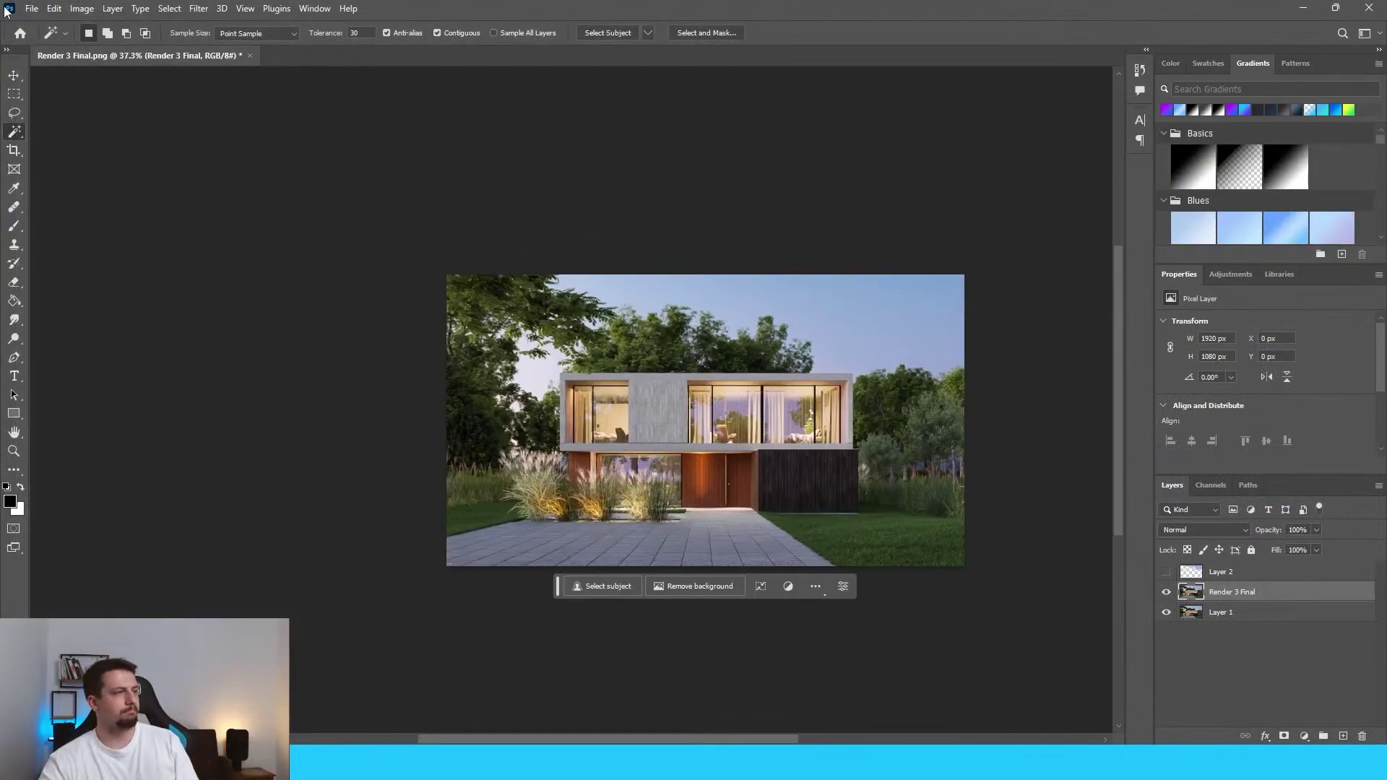
Step: Export the retouched image as Render 4 Final.png and view it side by side with Reference Image 2.jpg
{"action": "left_click", "coordinate": [35, 10]}
{"action": "mouse_move", "coordinate": [136, 240]}
{"action": "left_click", "coordinate": [288, 236]}
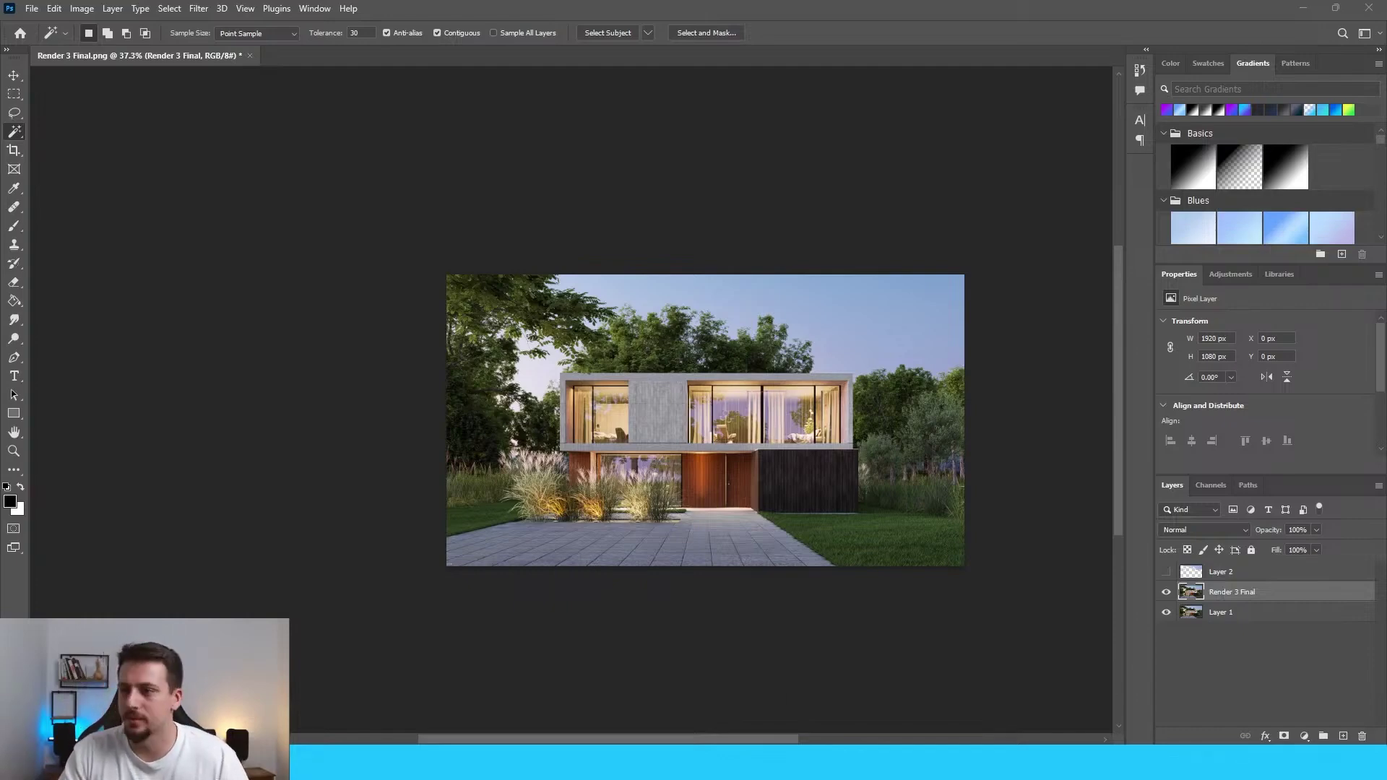
{"action": "left_click_drag", "start_coordinate": [189, 288], "coordinate": [1, 288]}
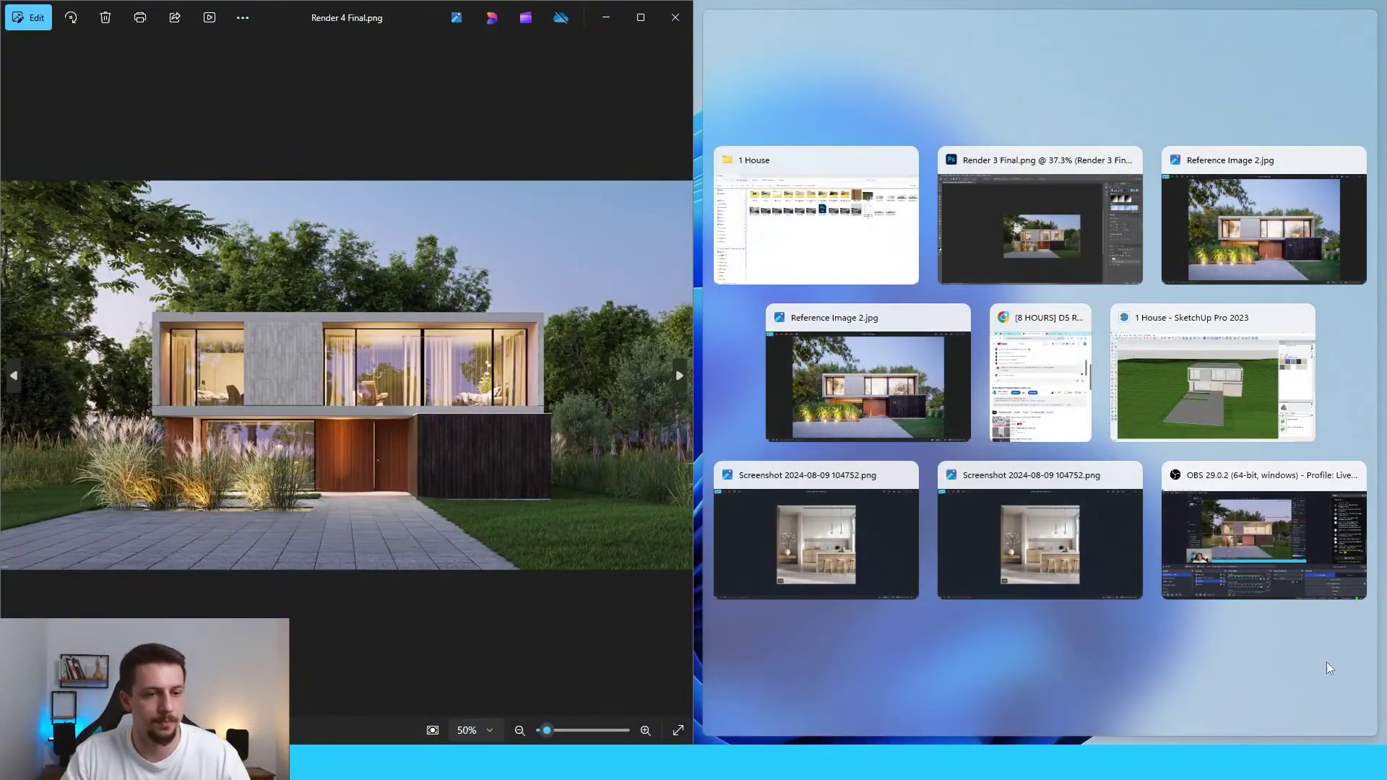
{"action": "left_click", "coordinate": [828, 379]}
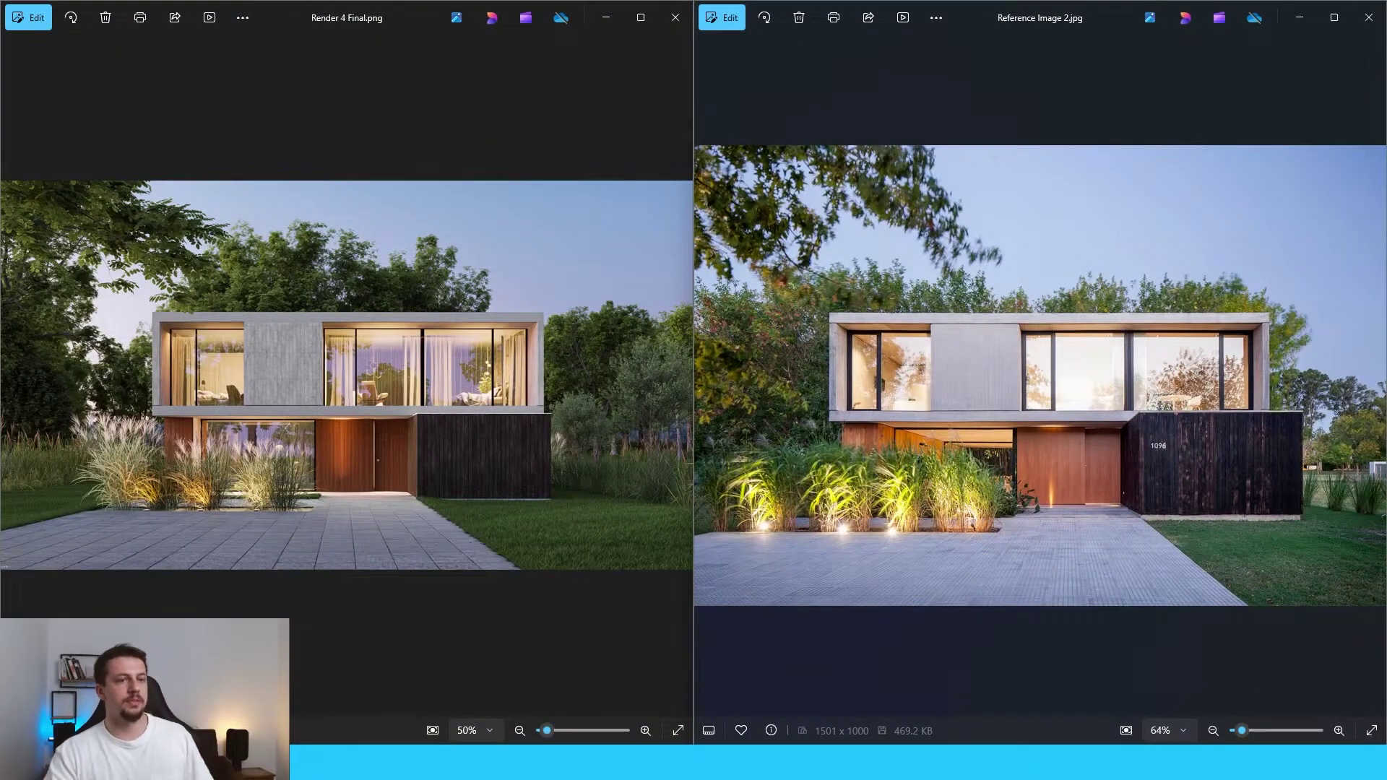